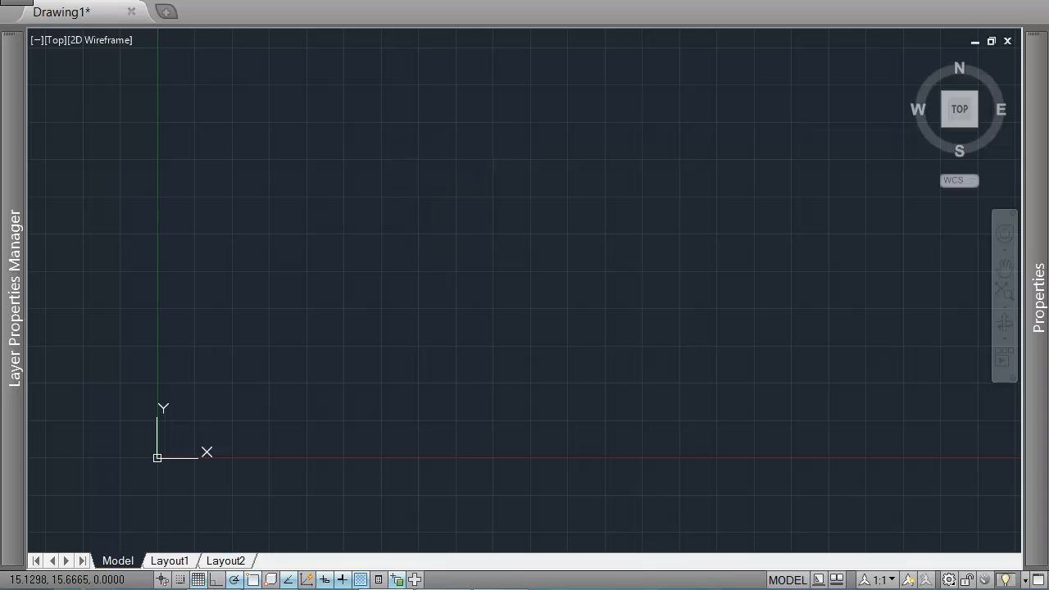
- Choose ProblemSolving as the topic to work on
key(Down)
key(Down)
key(Down)
key(Down)
key(Down)
key(Down)
key(Down)
key(Down)
key(Down)
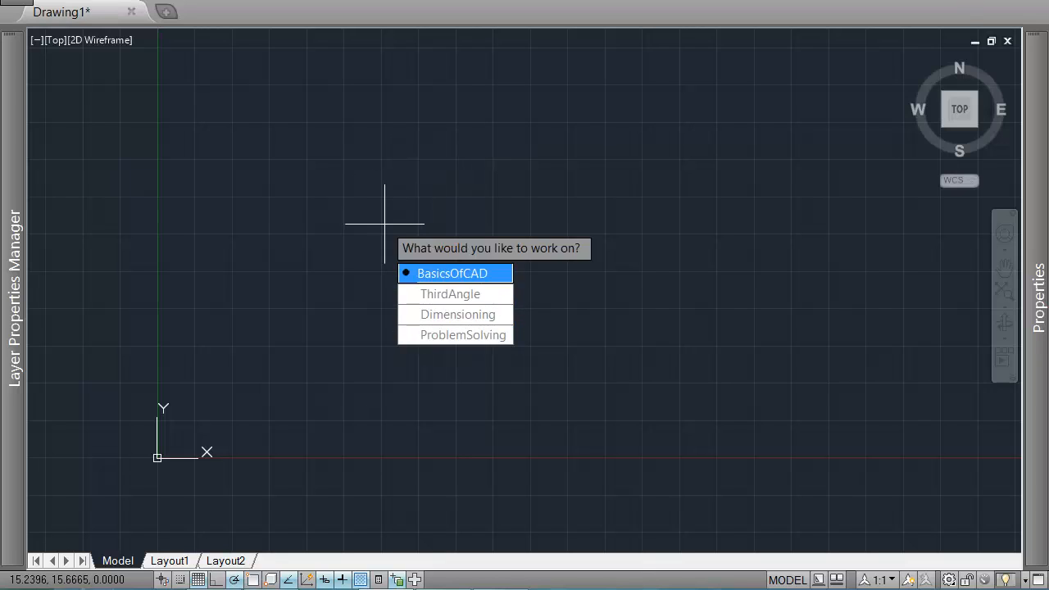
key(Down)
key(Down)
key(Down)
key(Down)
key(Down)
key(Down)
key(Down)
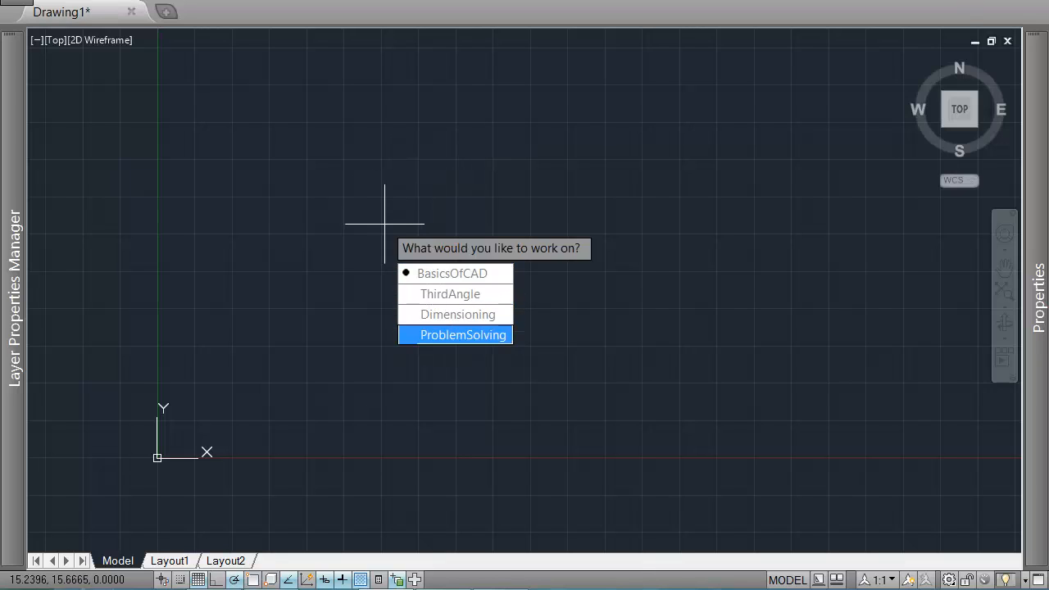
click(443, 335)
- Look through the available problem types, from LengthSolve down to 2ndMomArea
key(Down)
key(Down)
key(Down)
key(Down)
key(Down)
key(Down)
key(Down)
key(Down)
key(Down)
key(Down)
key(Down)
key(Down)
key(Down)
key(Down)
key(Down)
key(Down)
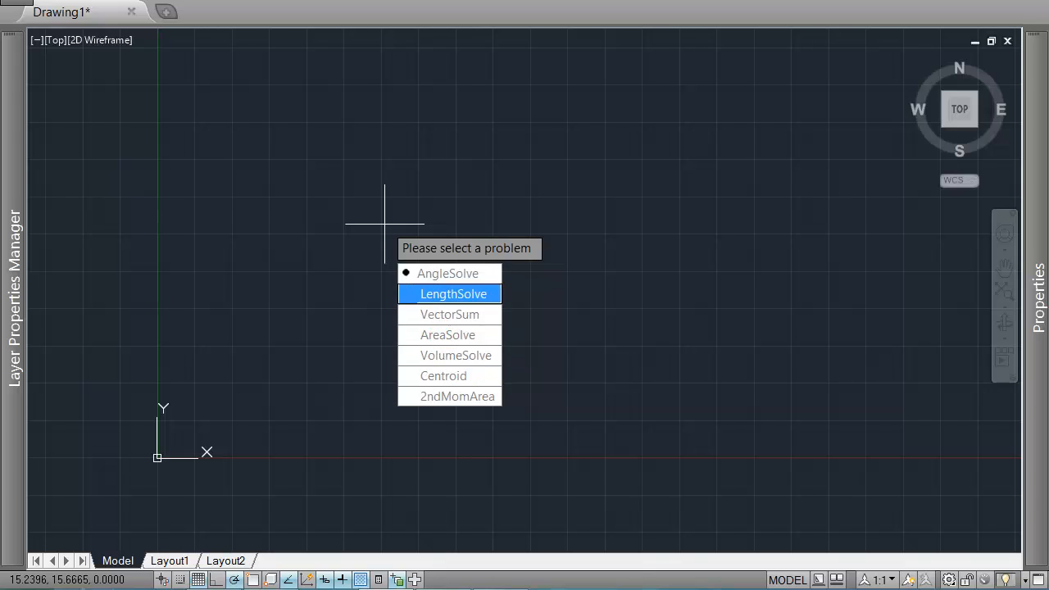
key(Down)
key(Down)
key(Down)
key(Down)
key(Down)
key(Down)
key(Down)
key(Down)
key(Down)
key(Down)
key(Down)
key(Down)
key(Down)
key(Down)
key(Down)
key(Down)
key(Down)
key(Down)
key(Down)
key(Down)
key(Down)
key(Down)
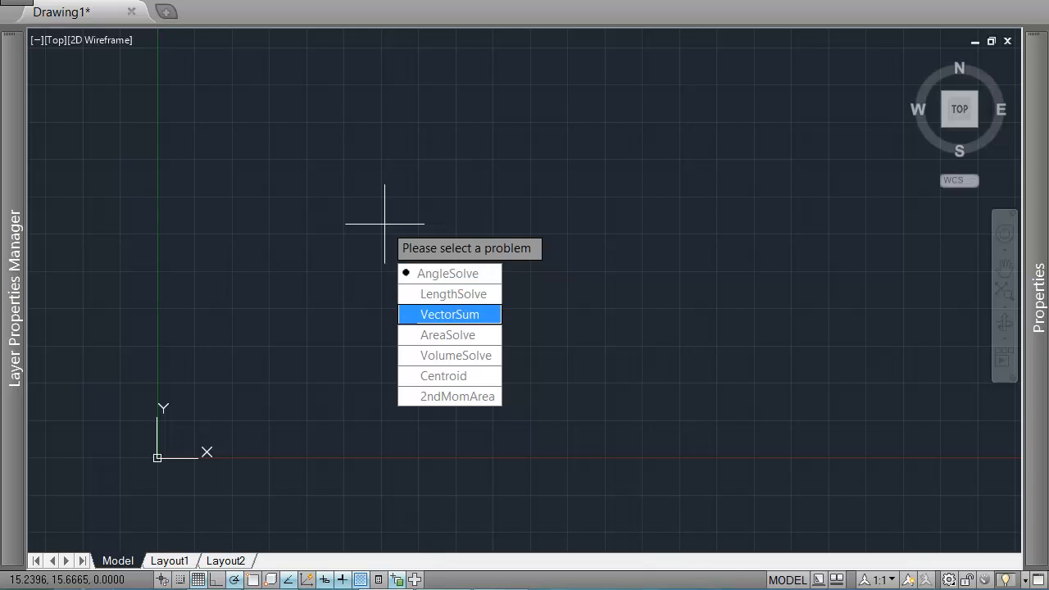
key(Down)
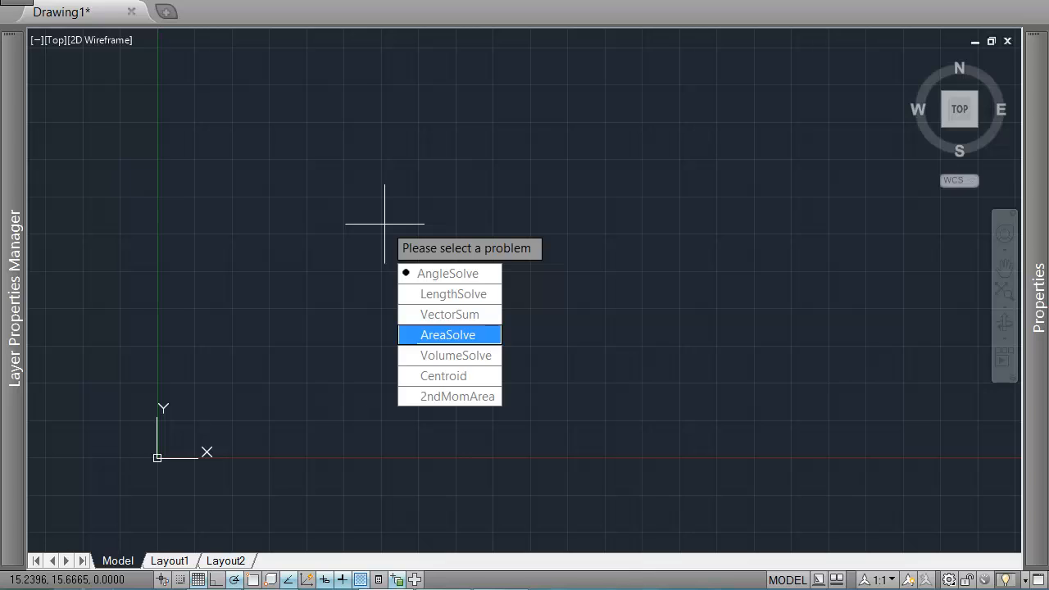
key(Down)
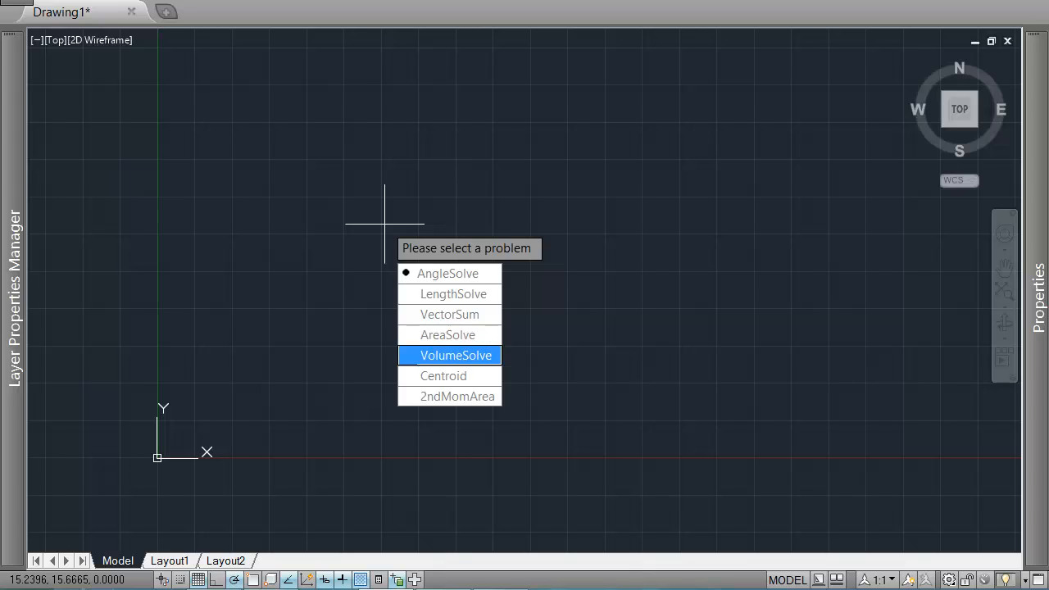
key(Down)
key(Down)
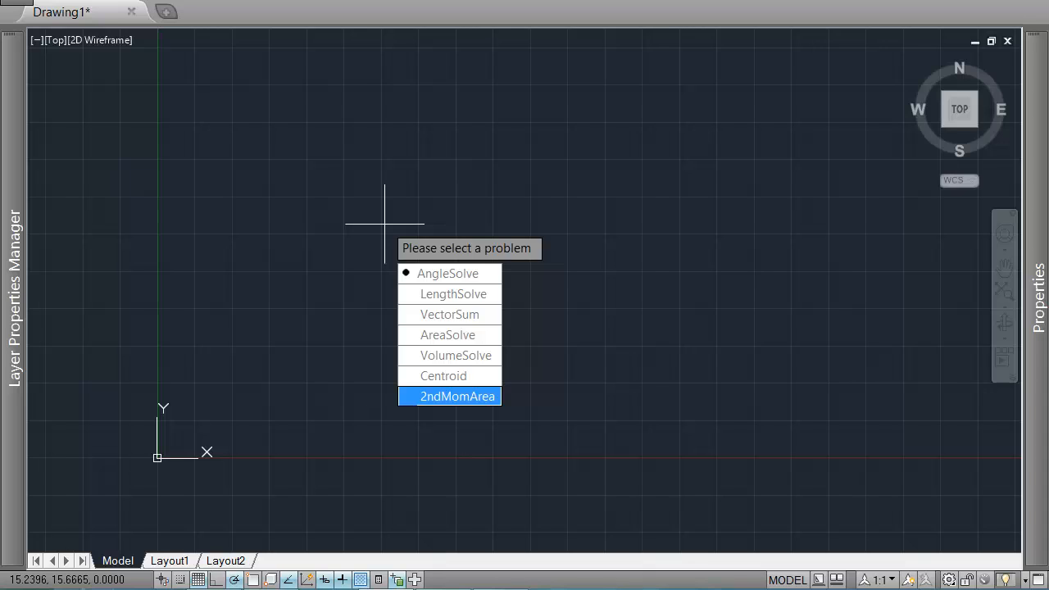
- Generate an AngleSolve problem with its starting point at 100,100
key(Up)
key(Up)
key(Up)
key(Up)
key(Up)
key(Up)
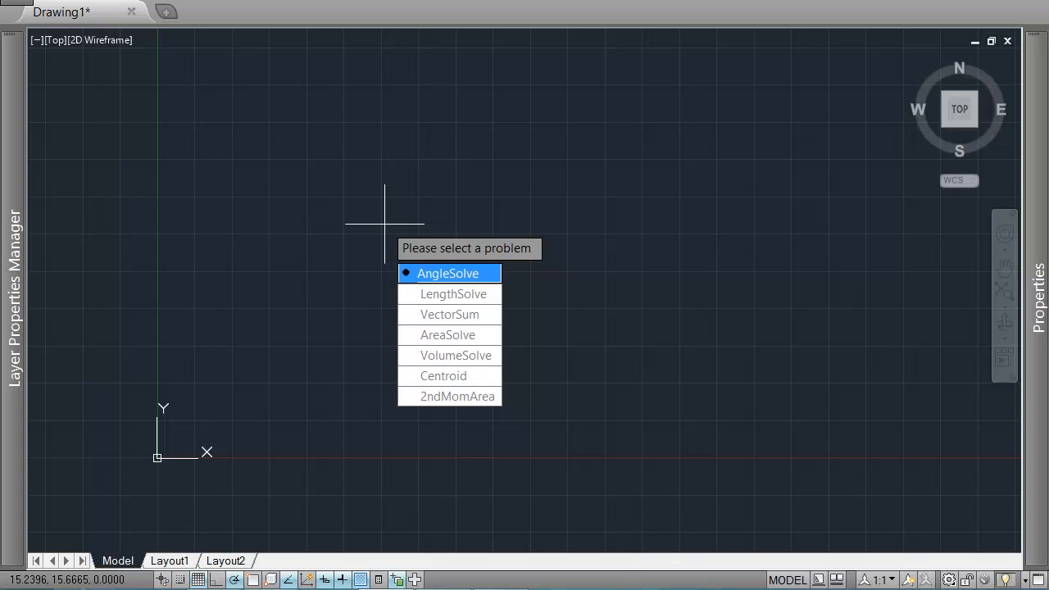
key(Return)
text(100)
key(Tab)
text(100)
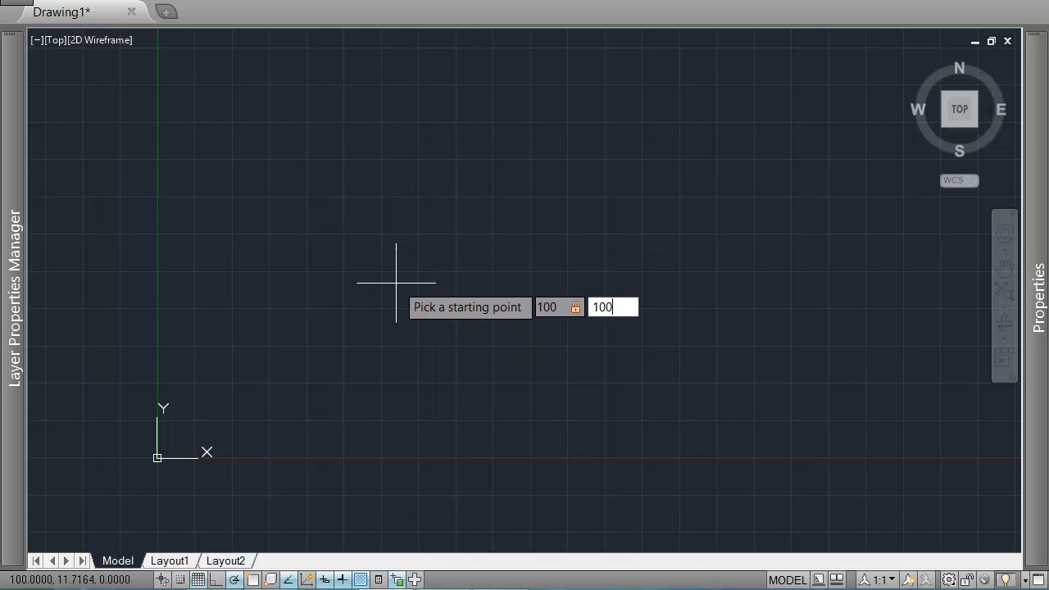
key(Return)
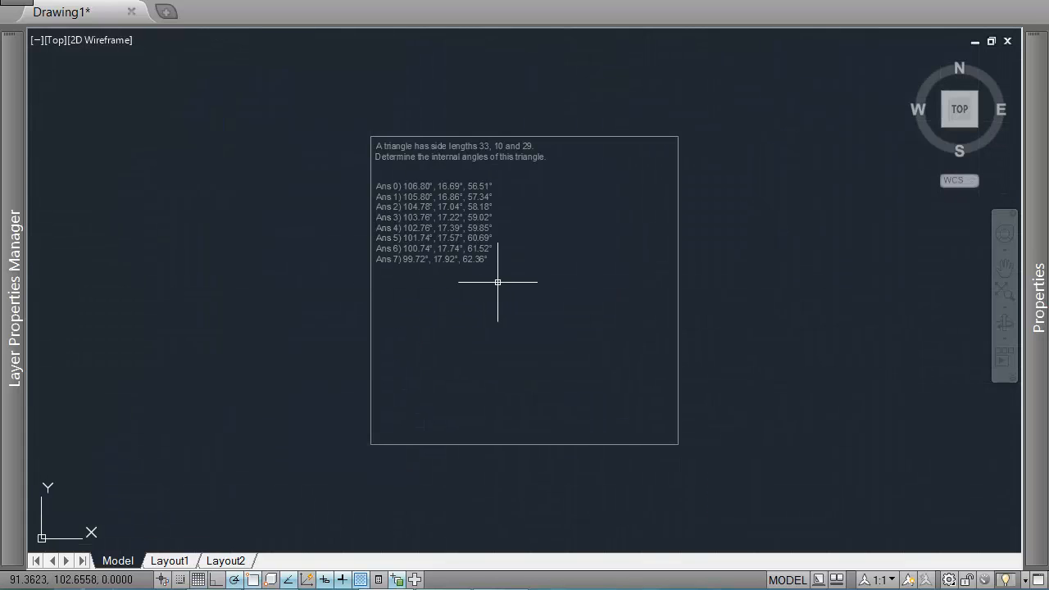
- Draw a 33-unit line rising gently to the right in the empty area below the listed answers
scroll(471, 248, up, 2)
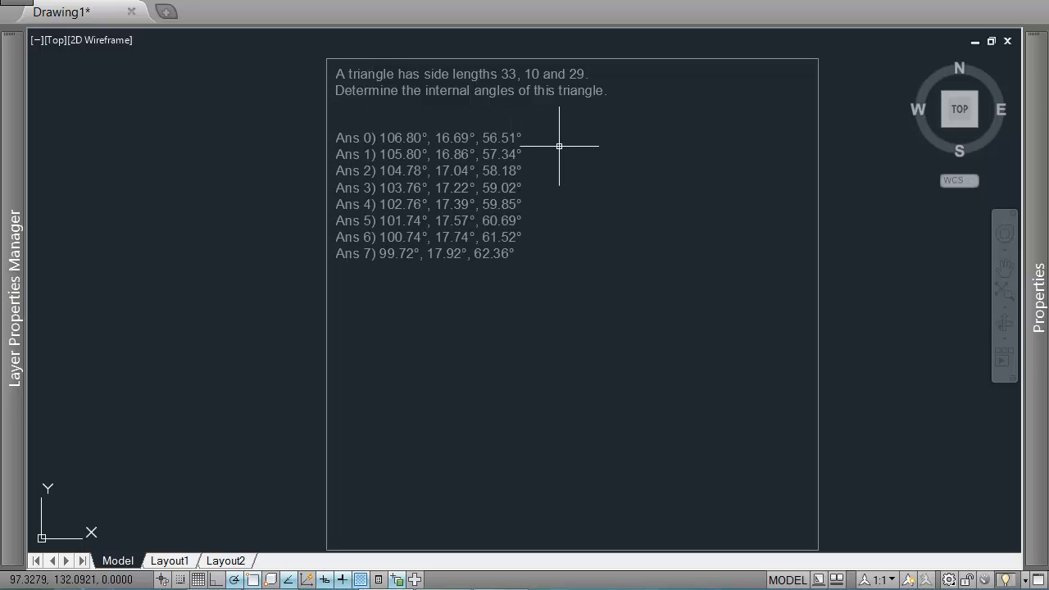
text(l)
key(Return)
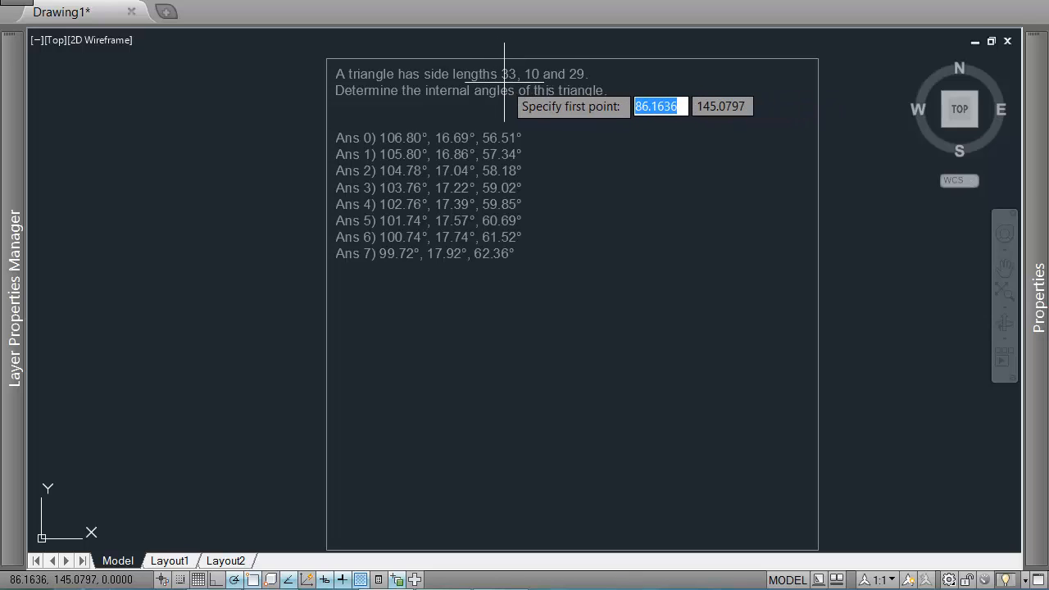
click(464, 441)
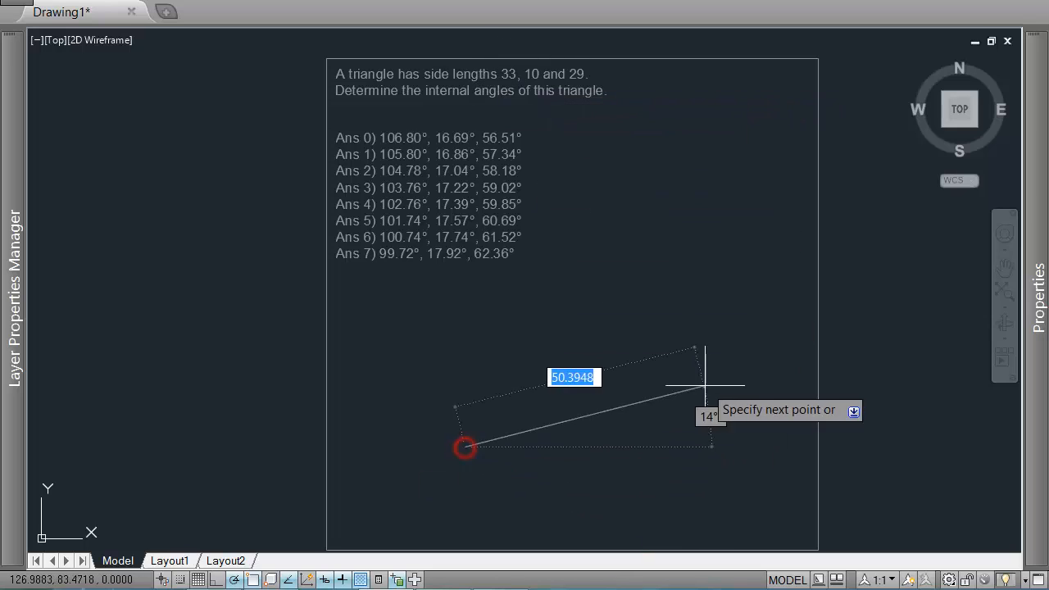
text(33)
key(Return)
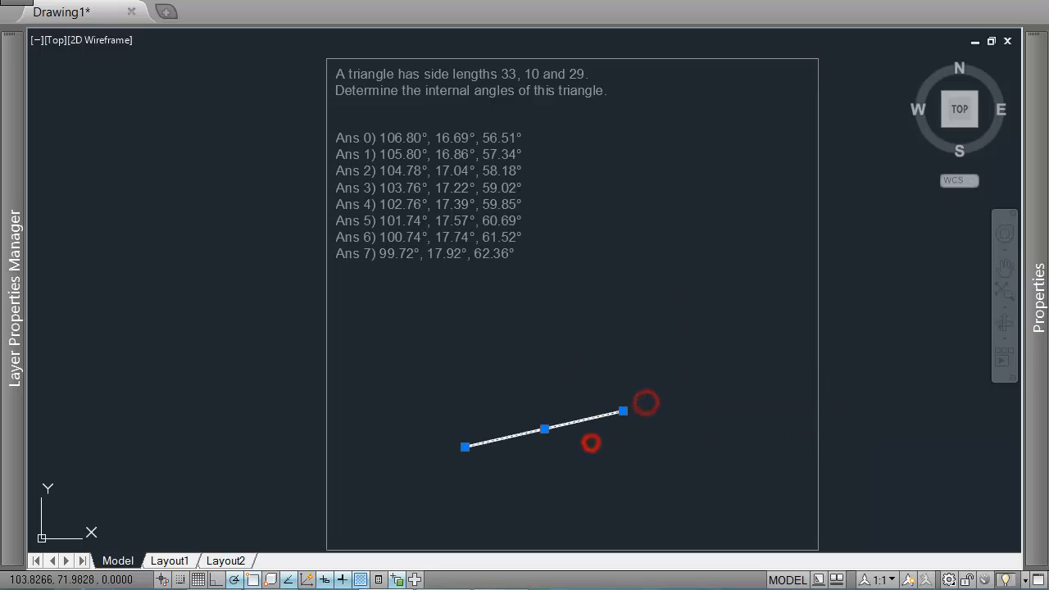
- Move the 33-unit line to the right within the problem frame
text(m)
key(Return)
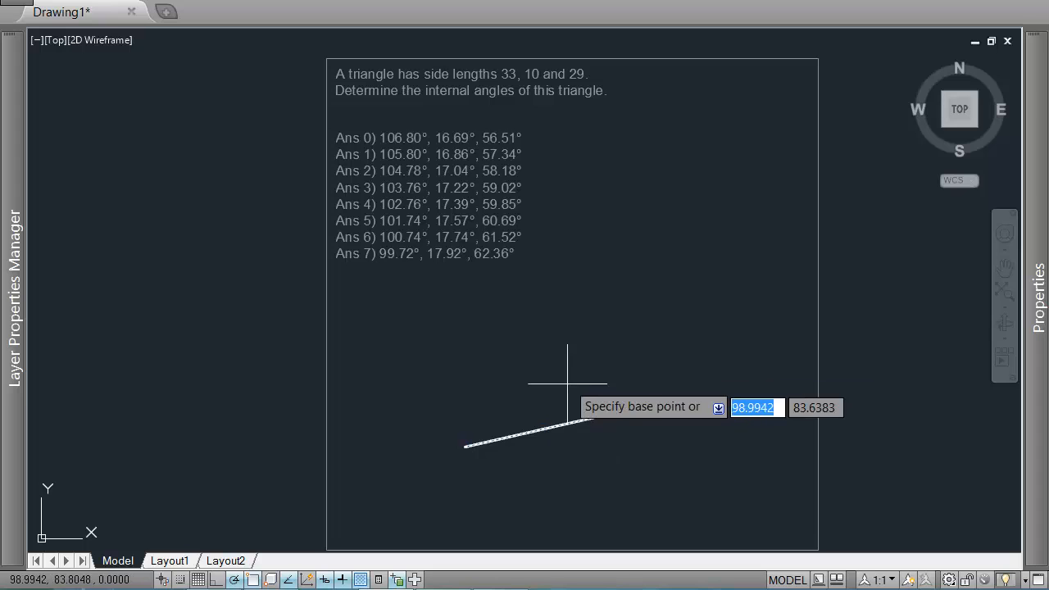
click(563, 379)
click(680, 375)
text(l)
key(Return)
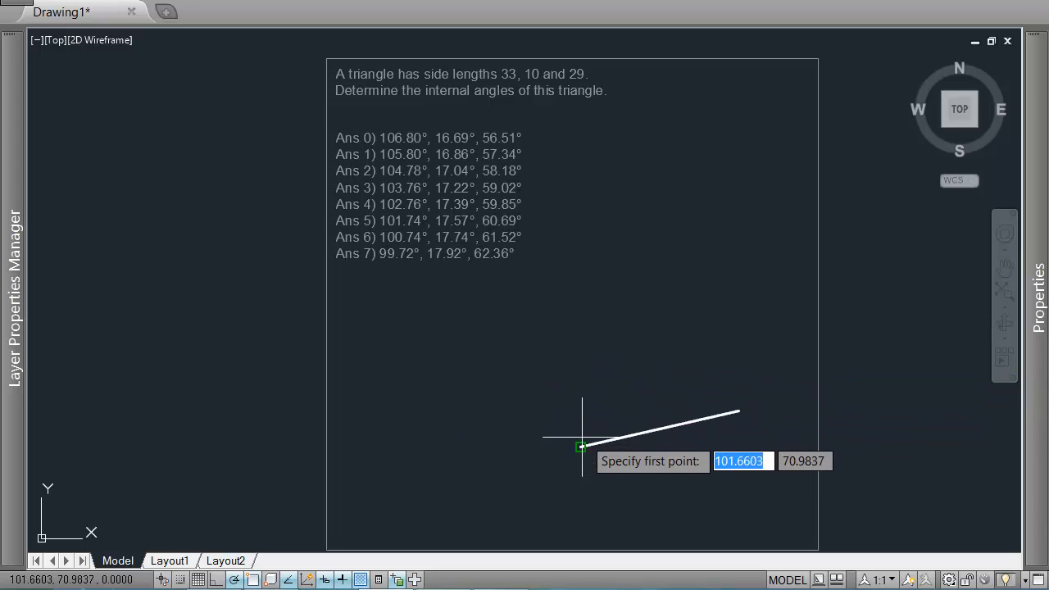
click(580, 447)
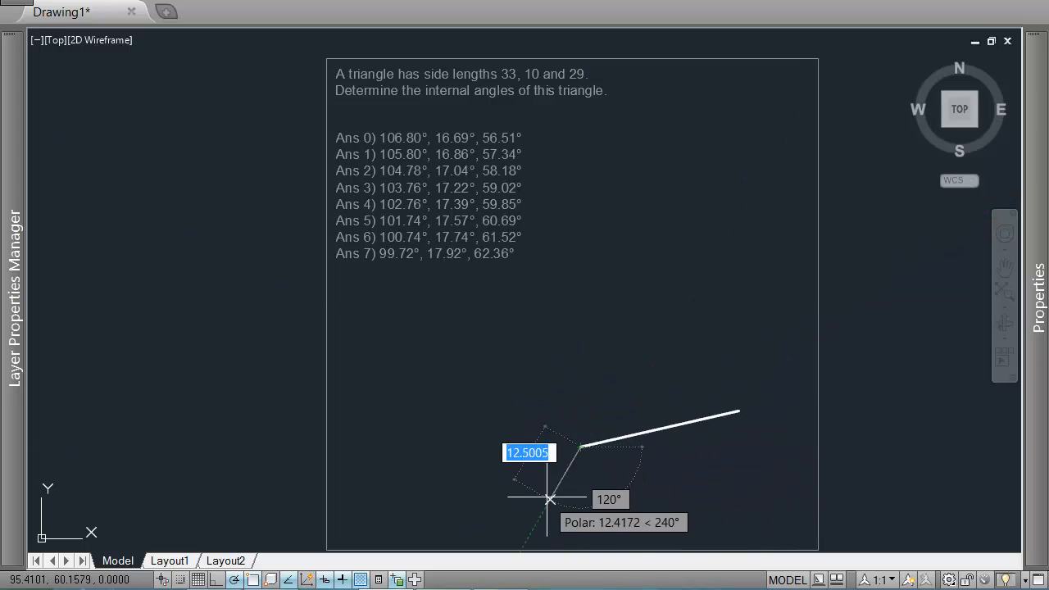
key(Escape)
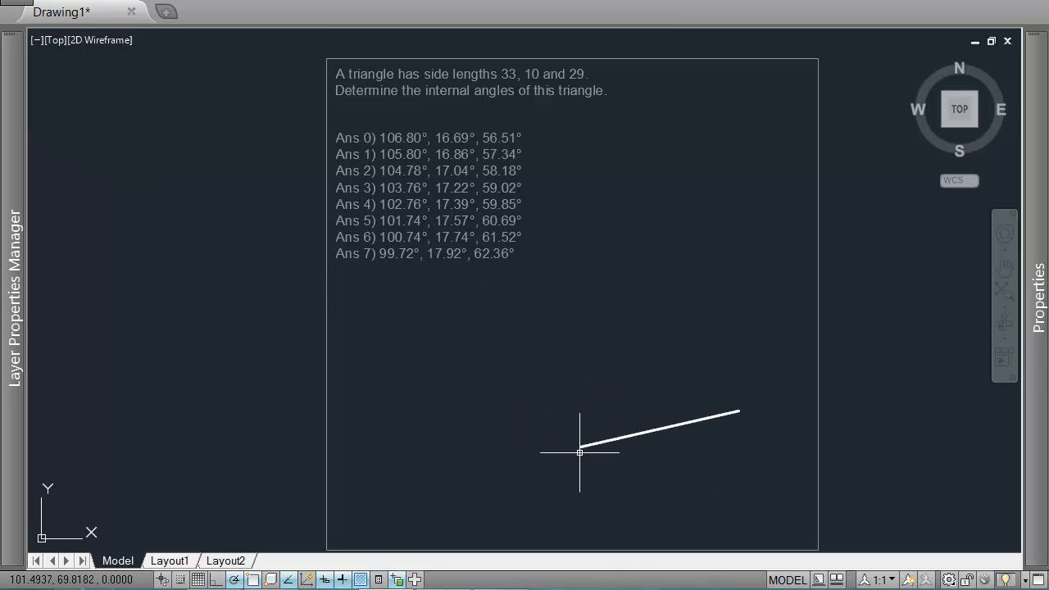
- Draw a circle of radius 10 centred on the line's lower-left endpoint
text(c)
key(Return)
click(579, 450)
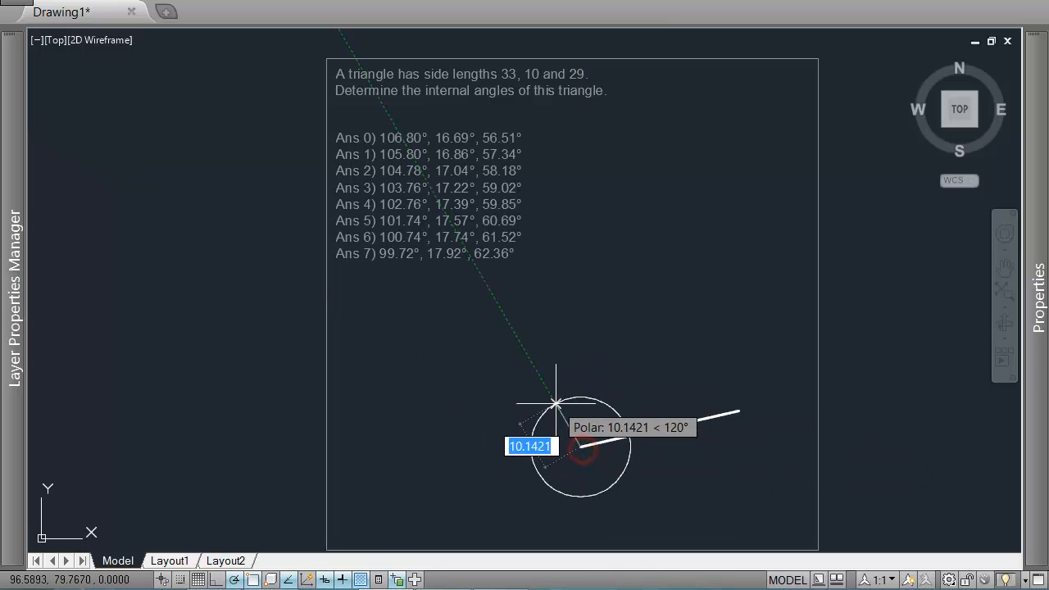
text(10)
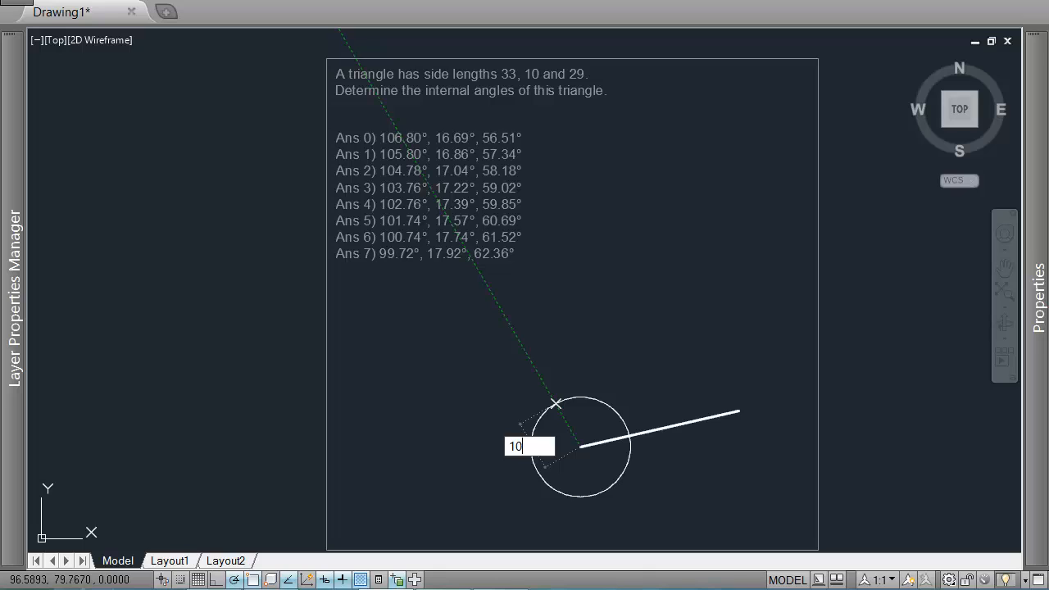
key(Return)
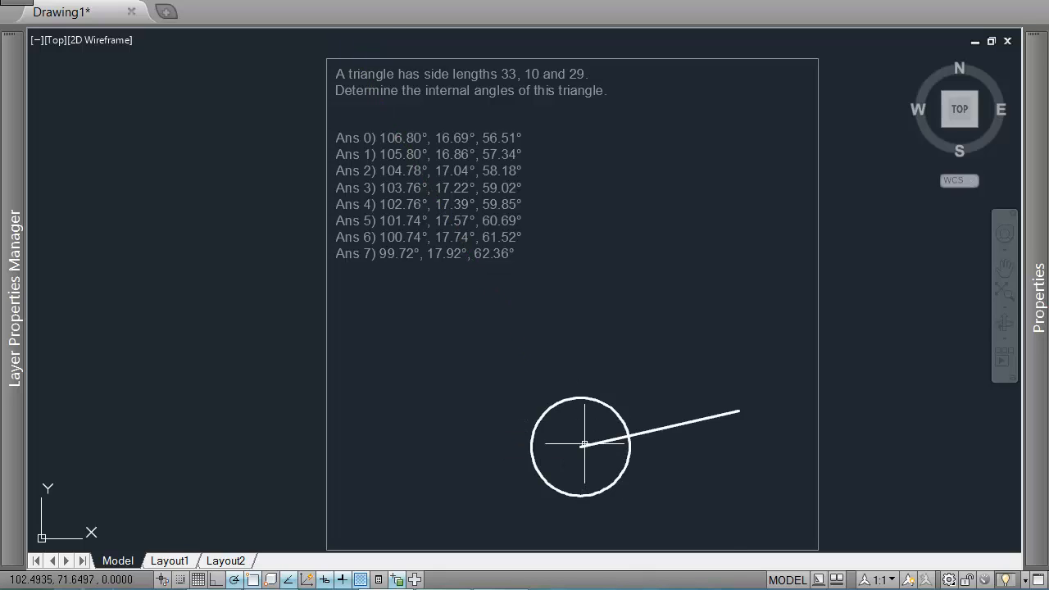
- Draw a circle of radius 29 centred on the line's upper-right endpoint
key(Return)
click(740, 412)
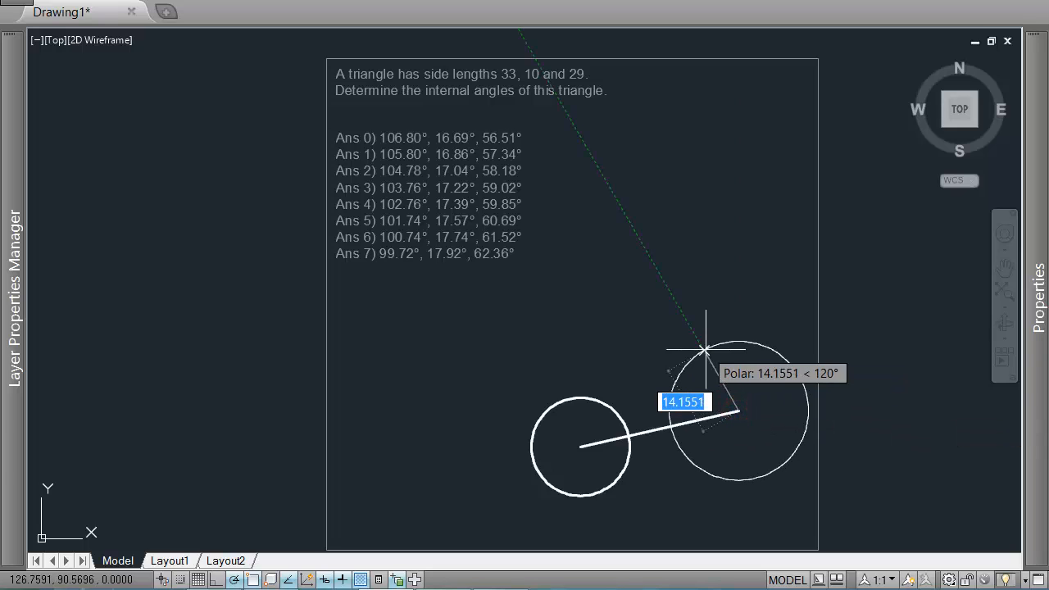
text(29)
key(Return)
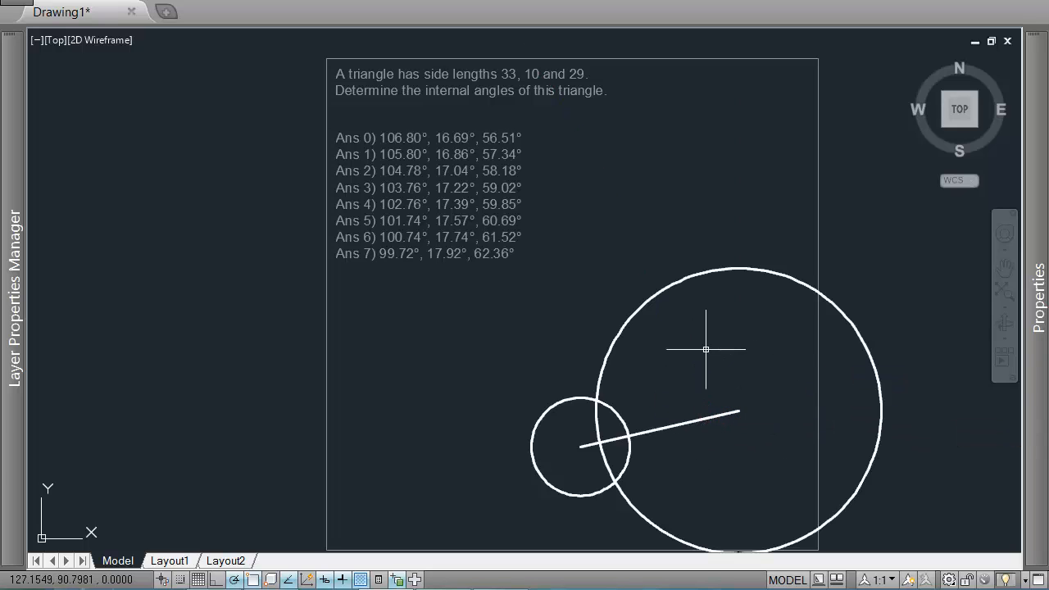
- Complete the triangle with lines from both ends of the 33-unit line to the circles' upper intersection
text(l)
key(Return)
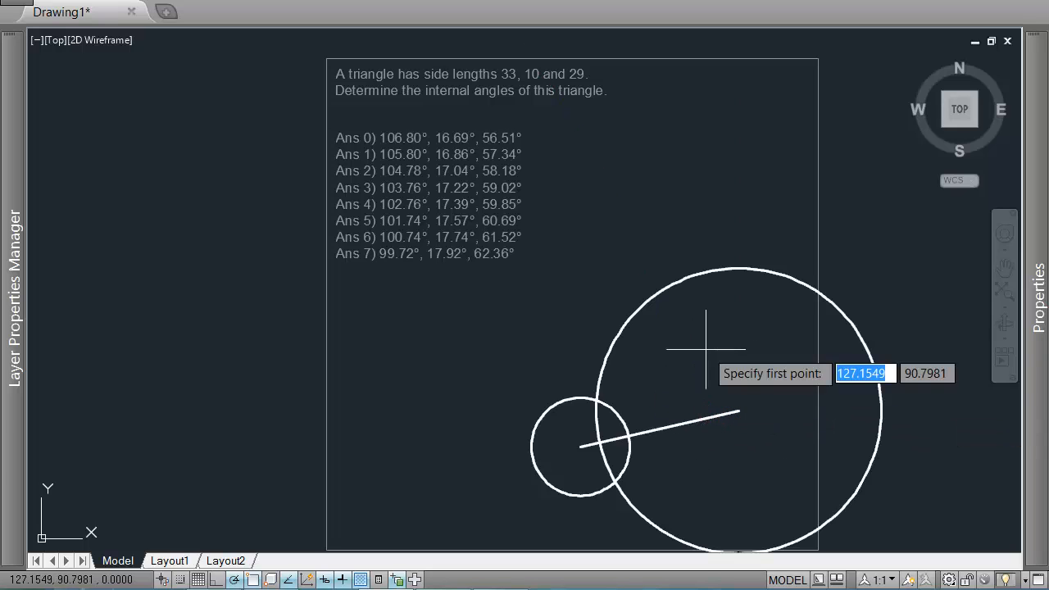
click(580, 447)
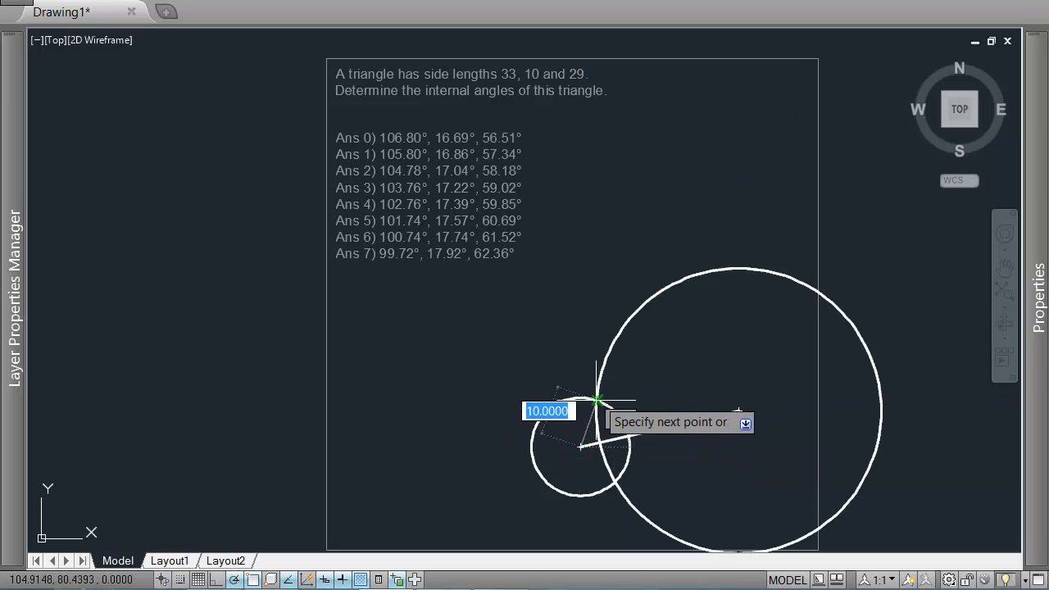
click(597, 401)
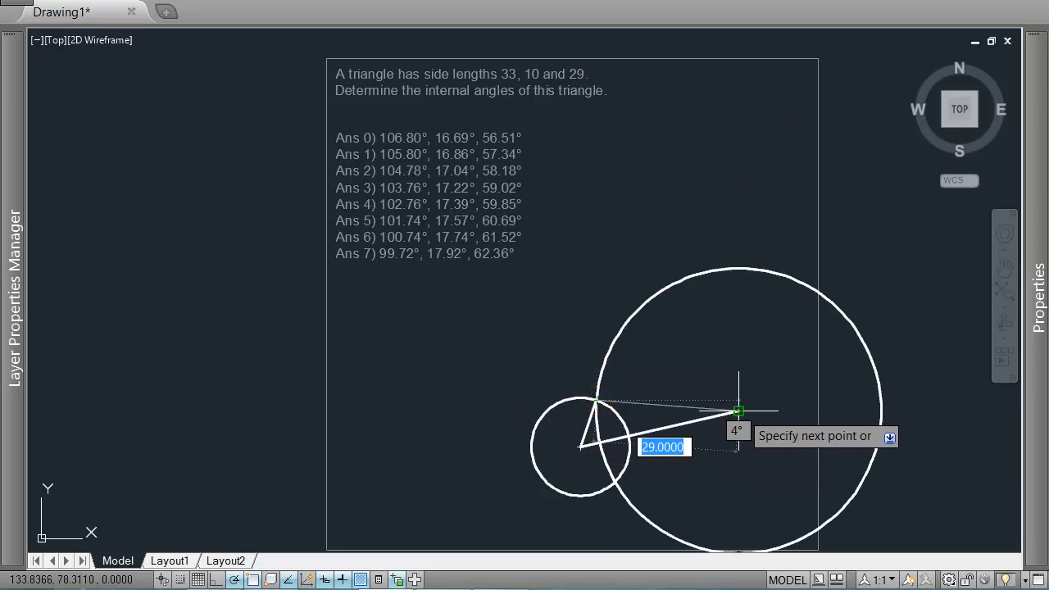
click(738, 410)
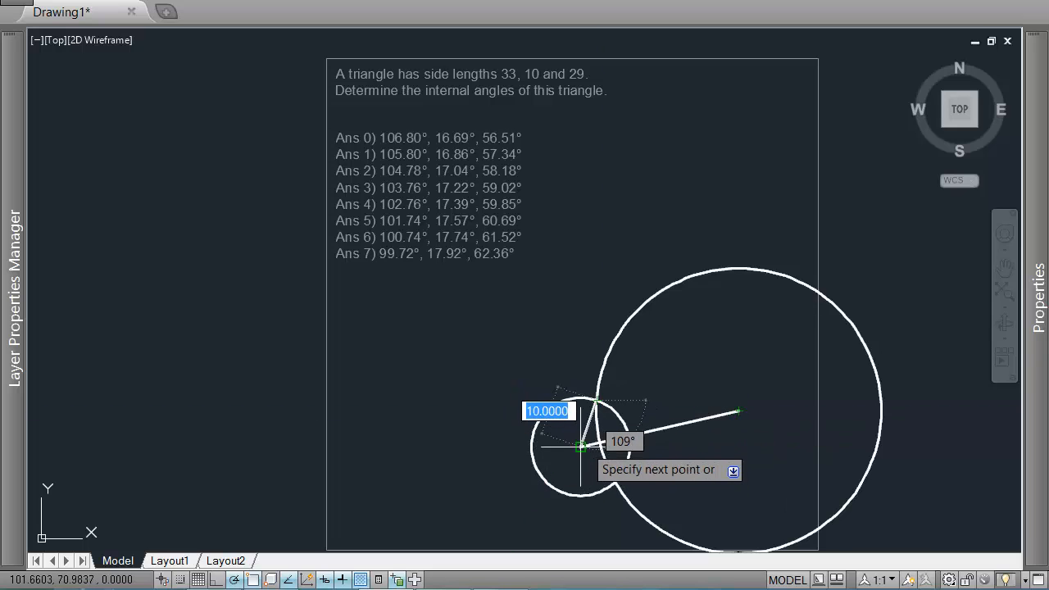
click(580, 447)
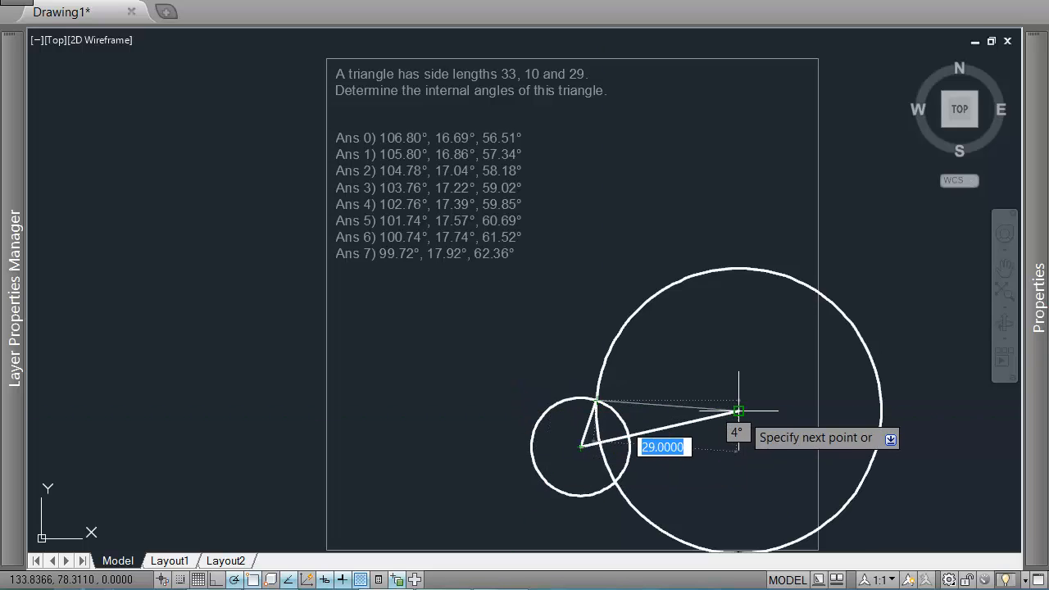
click(741, 413)
key(Escape)
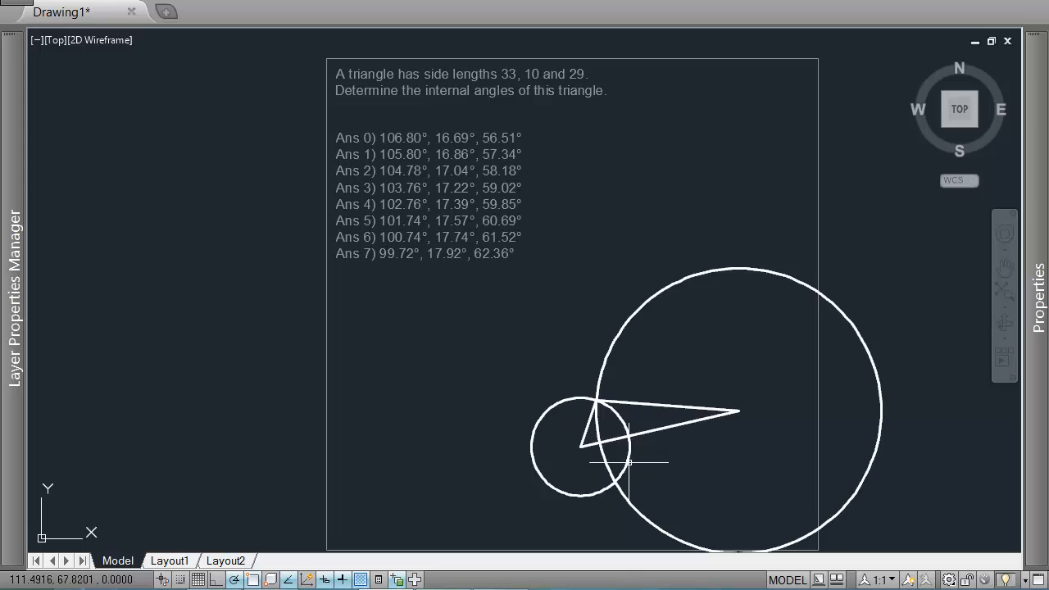
- Delete both construction circles and move the triangle slightly up and to the left
drag(652, 477, 563, 487)
key(Delete)
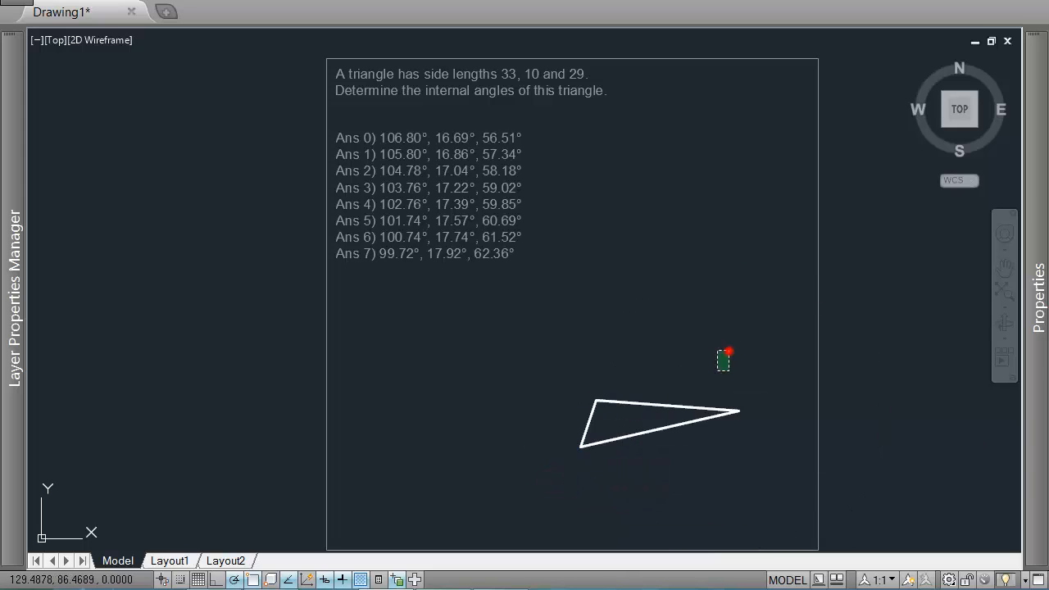
drag(719, 370, 576, 480)
text(m)
key(Return)
click(659, 331)
click(622, 310)
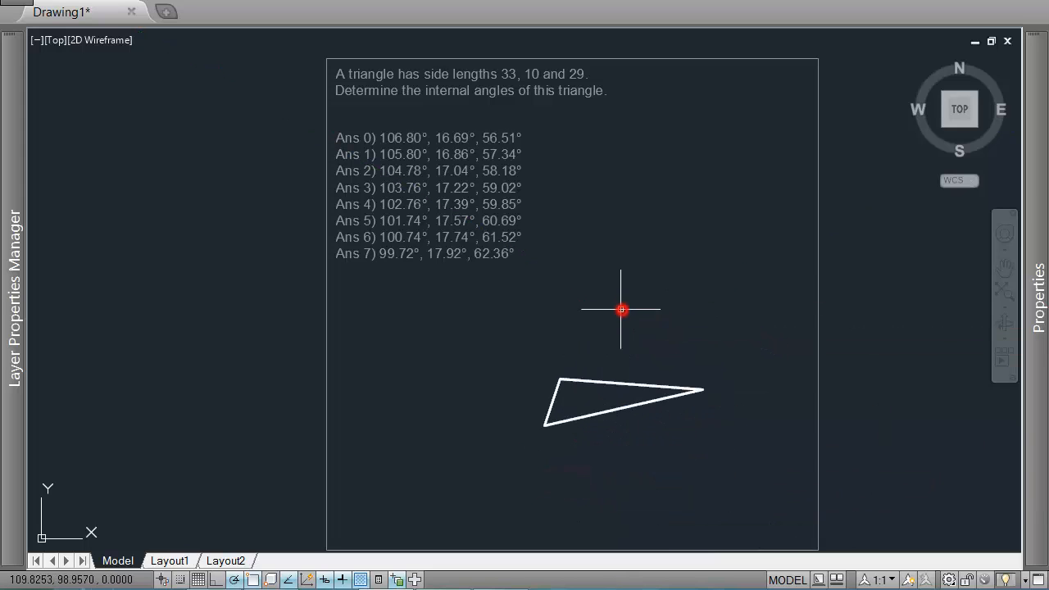
- Make the Dimensions layer current and run DIMSCALE for the overall dimension scale
text(la)
key(Return)
double_click(149, 160)
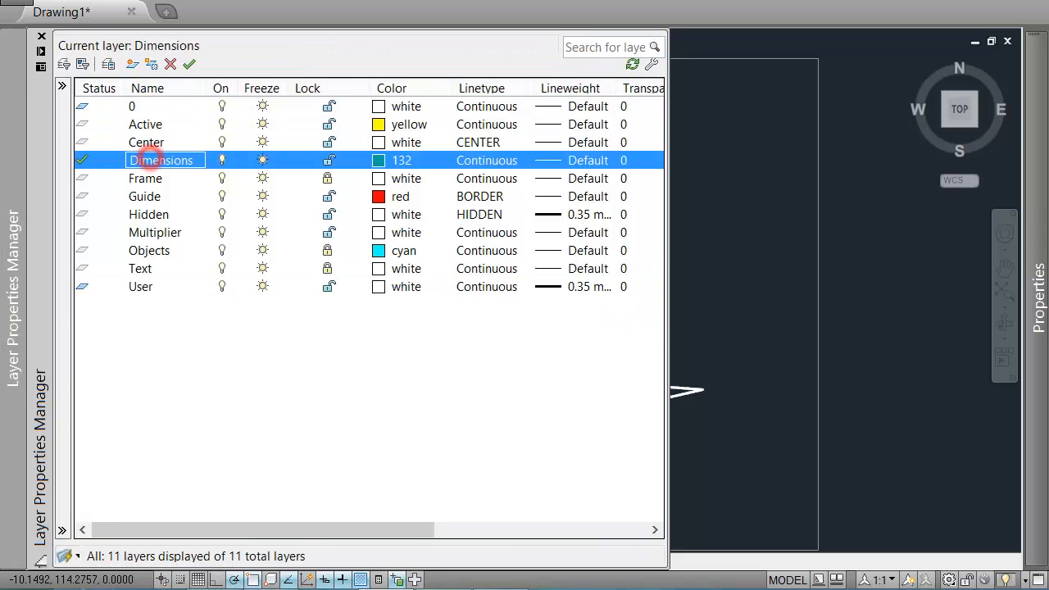
text(dimscale)
key(Return)
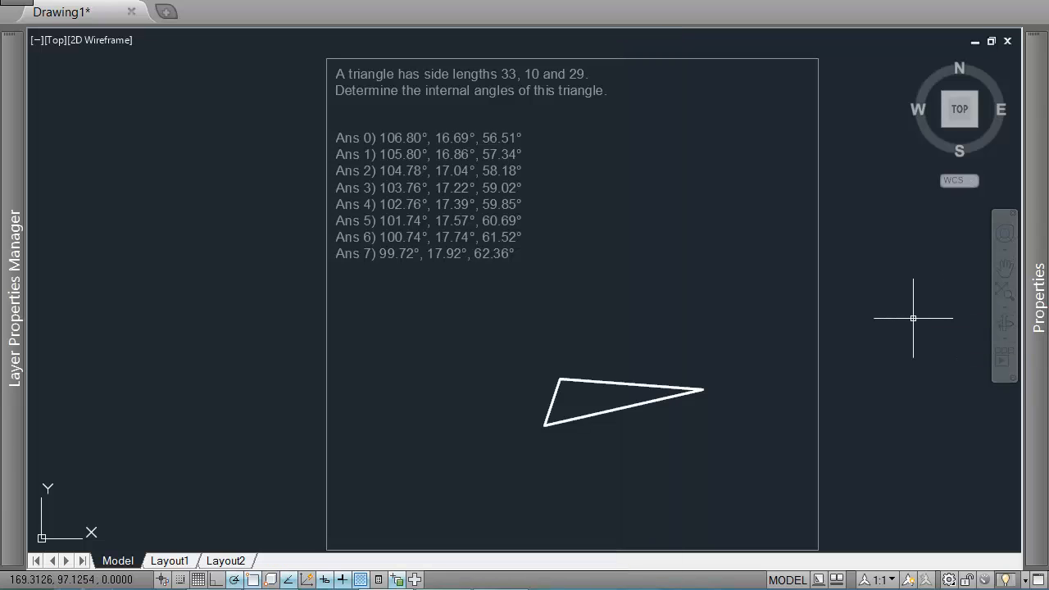
- Add an angular dimension between the short side and the upper side, placed outside the triangle's upper-left corner
text(dimang)
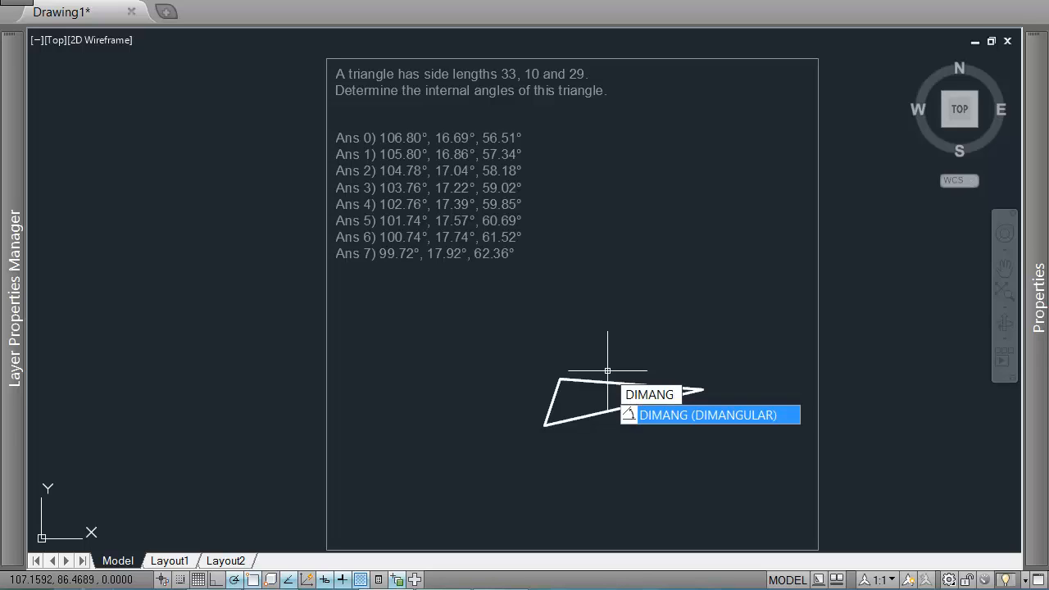
key(Return)
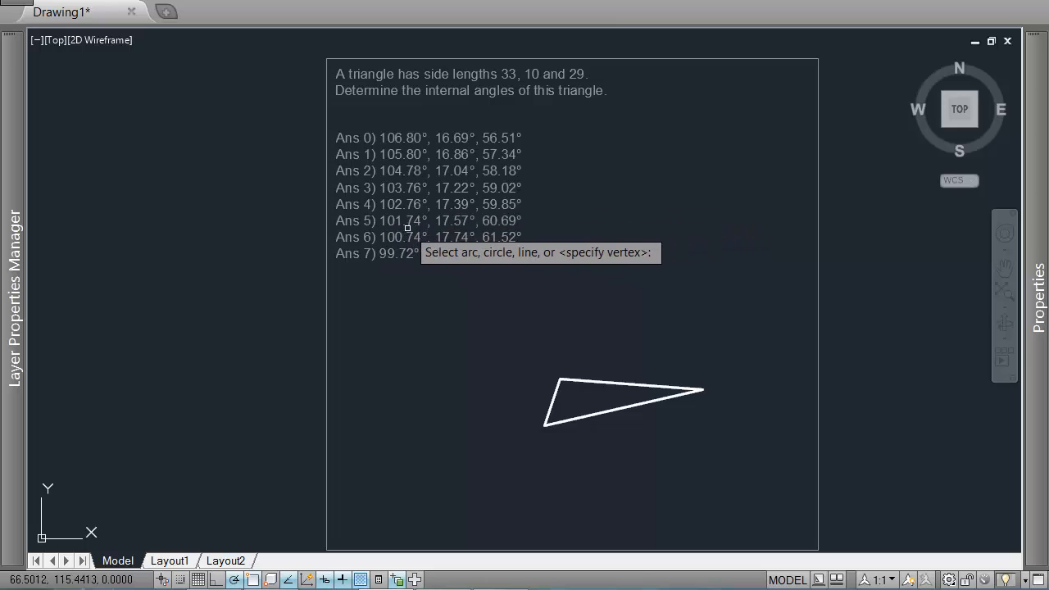
click(557, 392)
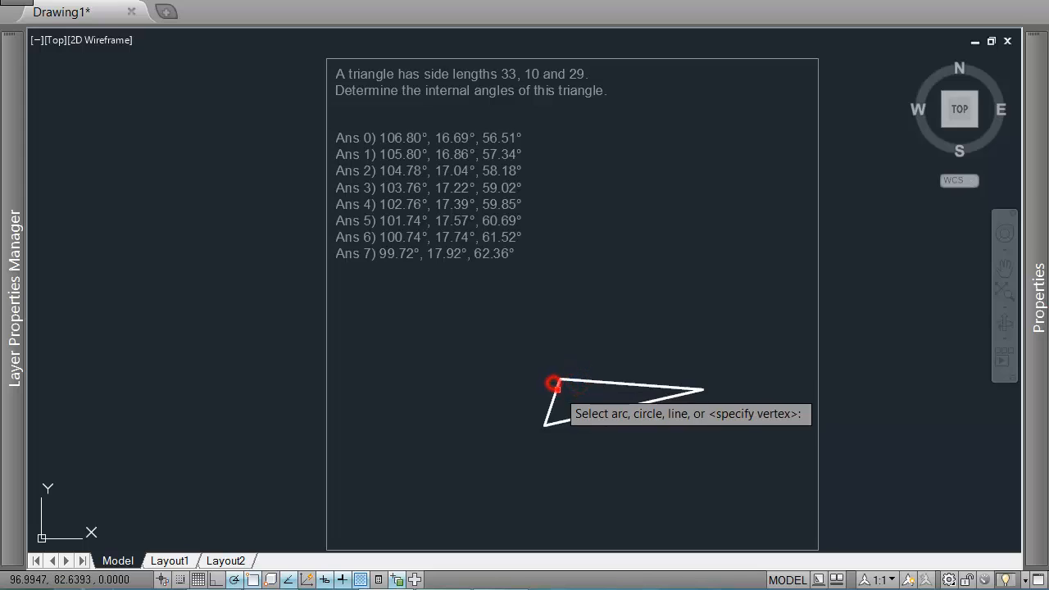
click(572, 379)
scroll(555, 375, up, 4)
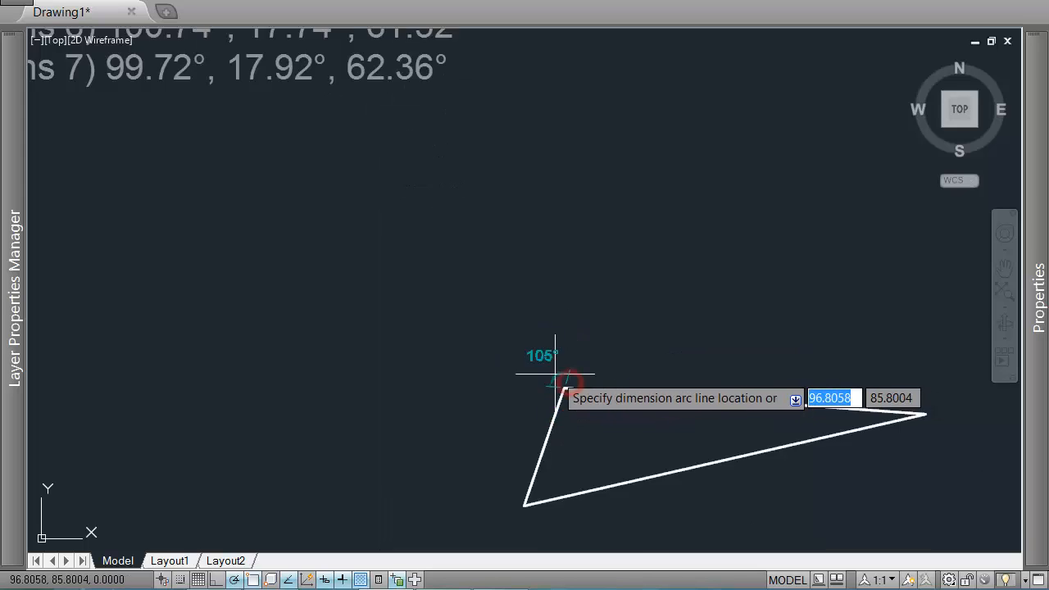
click(540, 343)
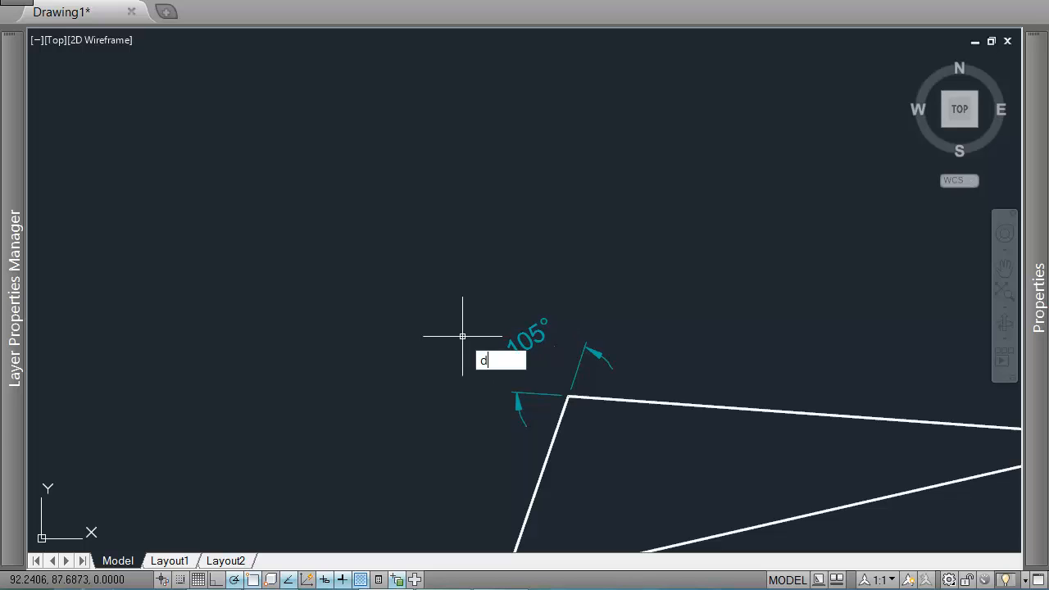
- Override the current dimension style with a precision of 0.00 for both angular and linear dimensions
key(Return)
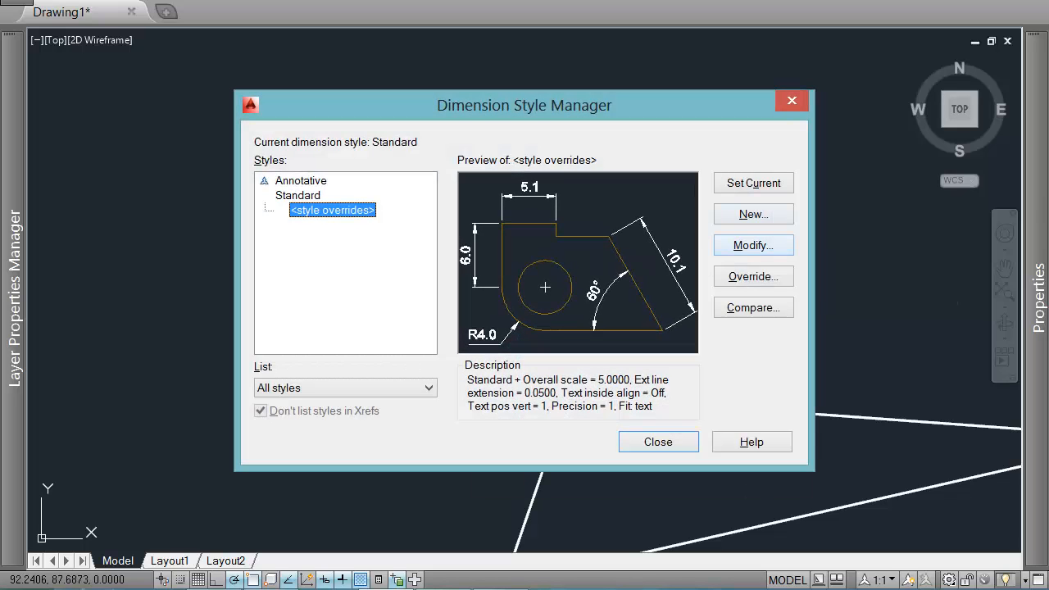
click(783, 245)
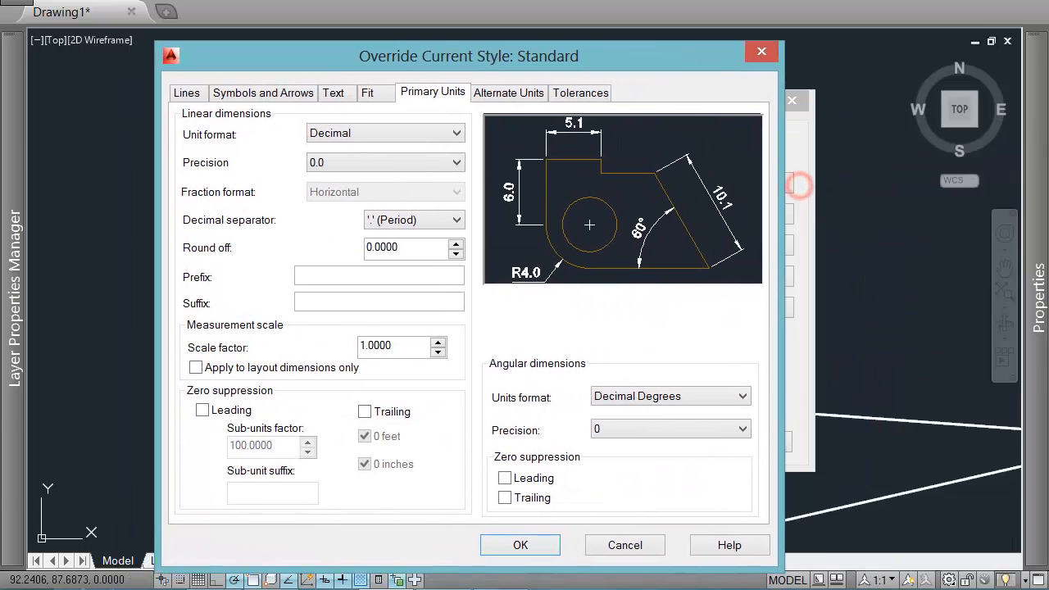
click(651, 428)
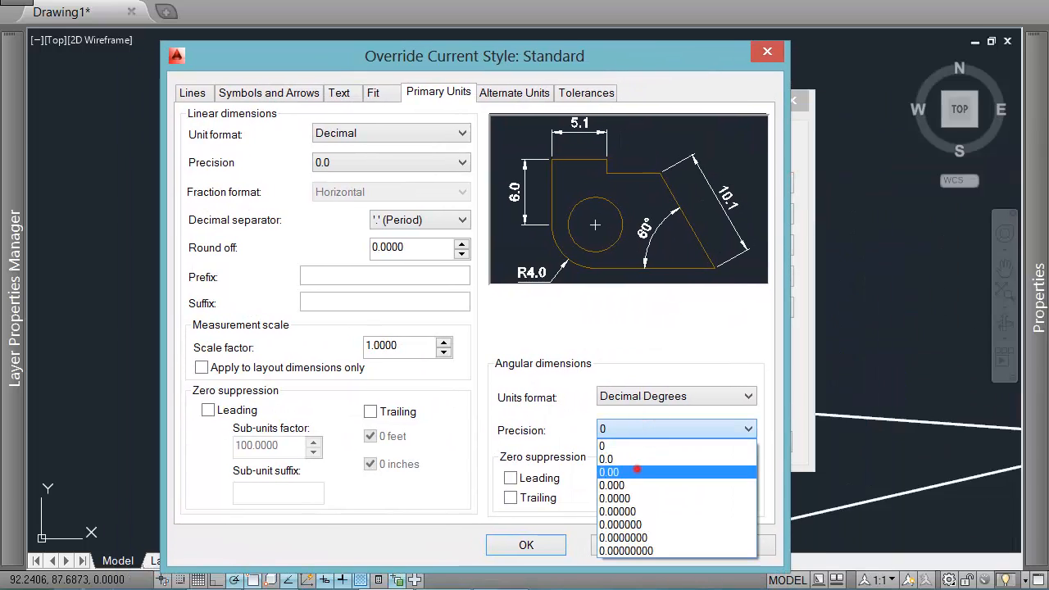
click(637, 471)
click(359, 162)
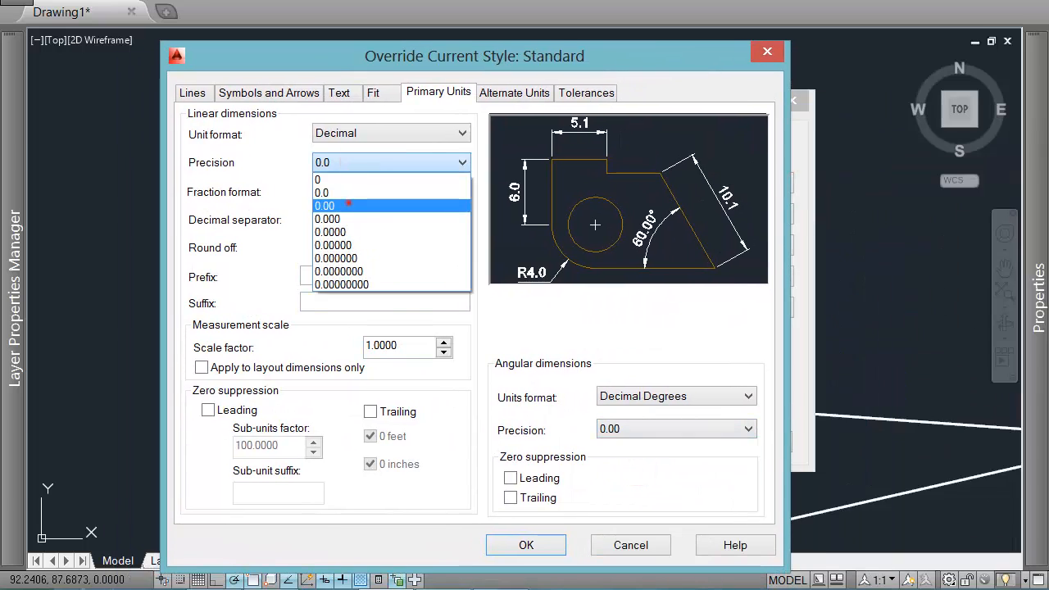
click(349, 203)
drag(543, 60, 547, 27)
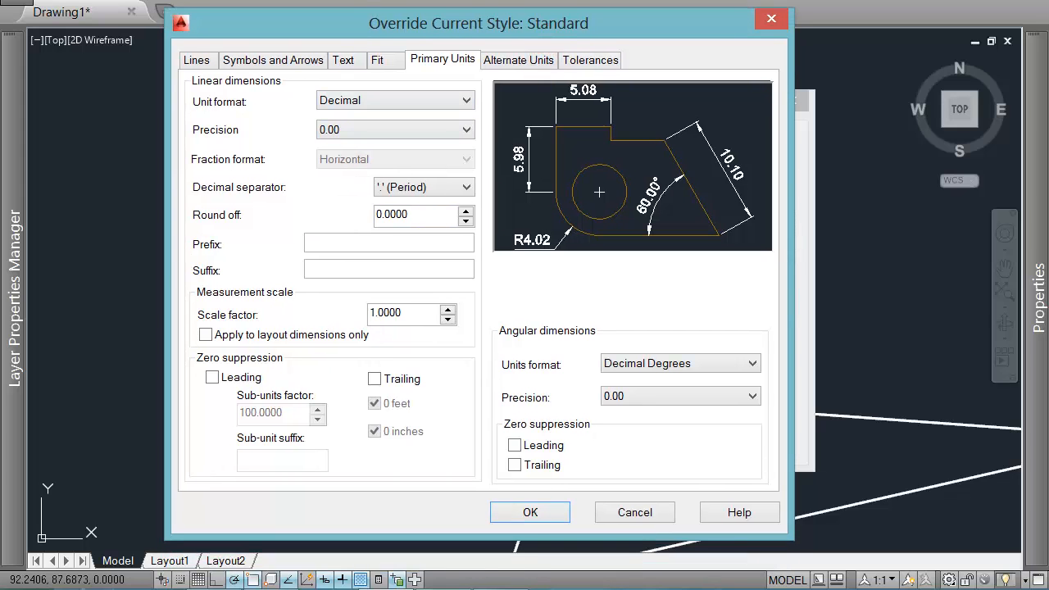
click(553, 513)
click(660, 440)
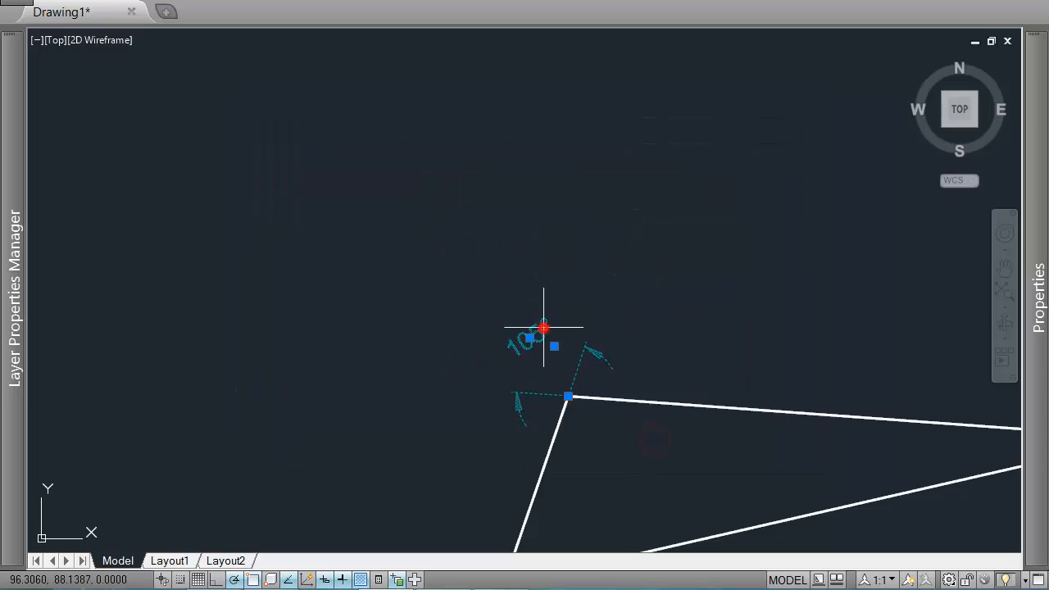
- Delete the existing angular dimension and dimension the internal angle at the triangle's lower-left corner
text(dimang)
key(Return)
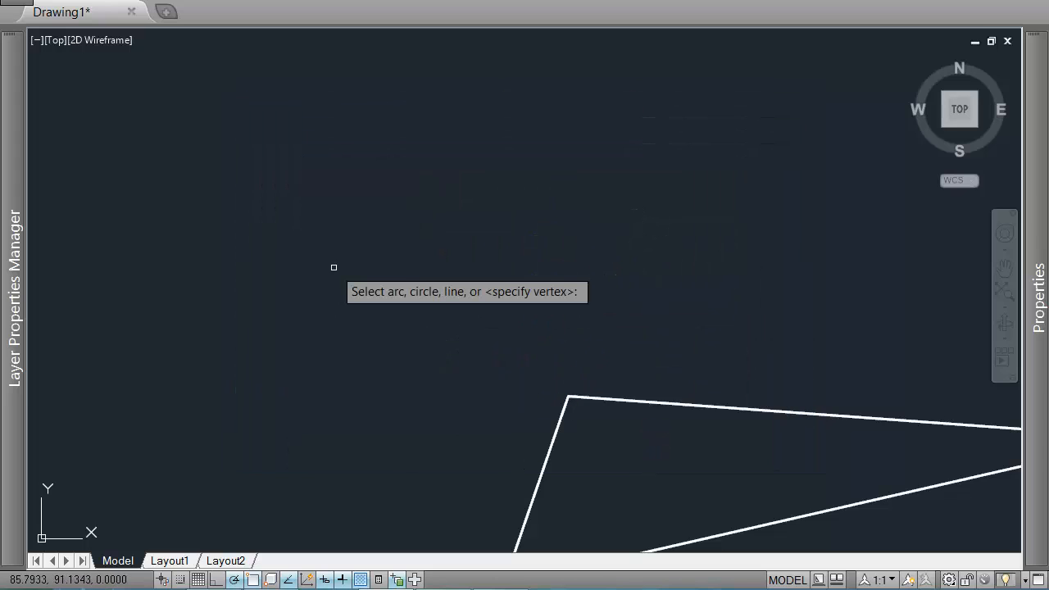
scroll(440, 295, down, 2)
scroll(522, 468, up, 2)
click(469, 435)
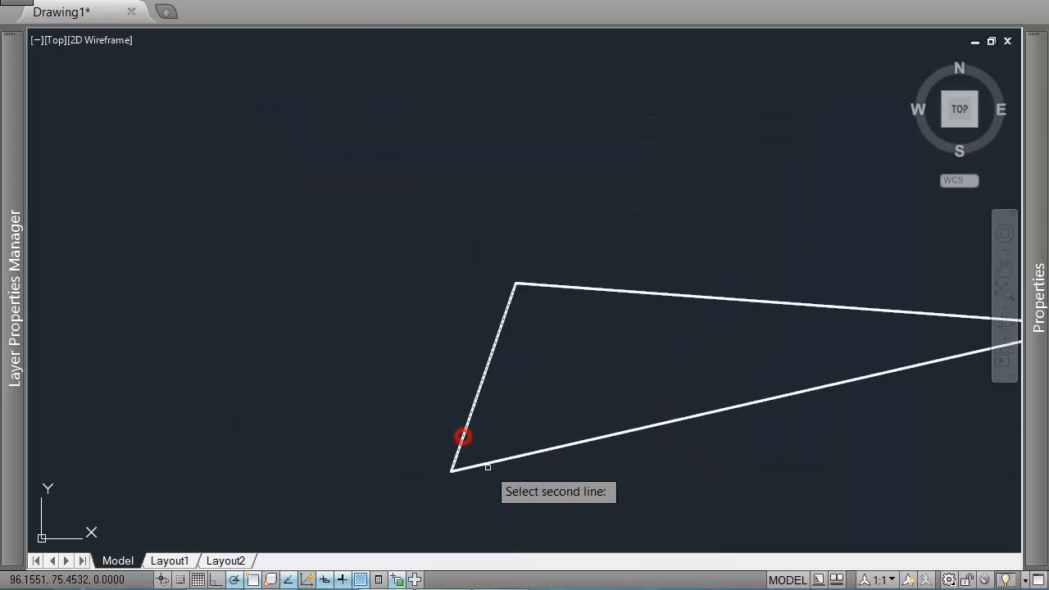
click(492, 463)
click(518, 427)
- Dimension the internal angle at the triangle's upper-left corner, placing the arc inside the triangle
key(Return)
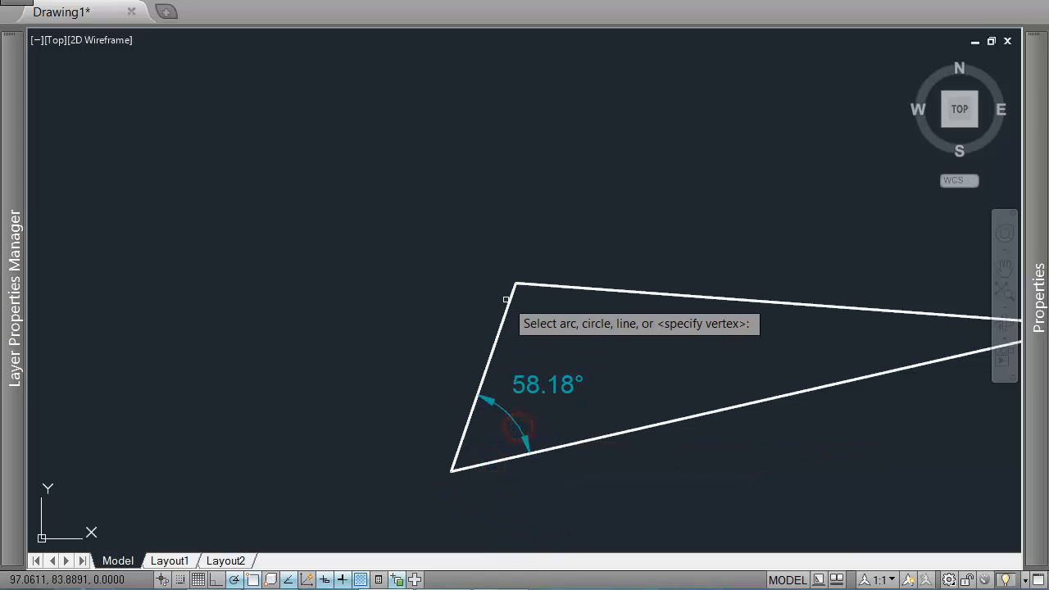
click(509, 300)
click(547, 287)
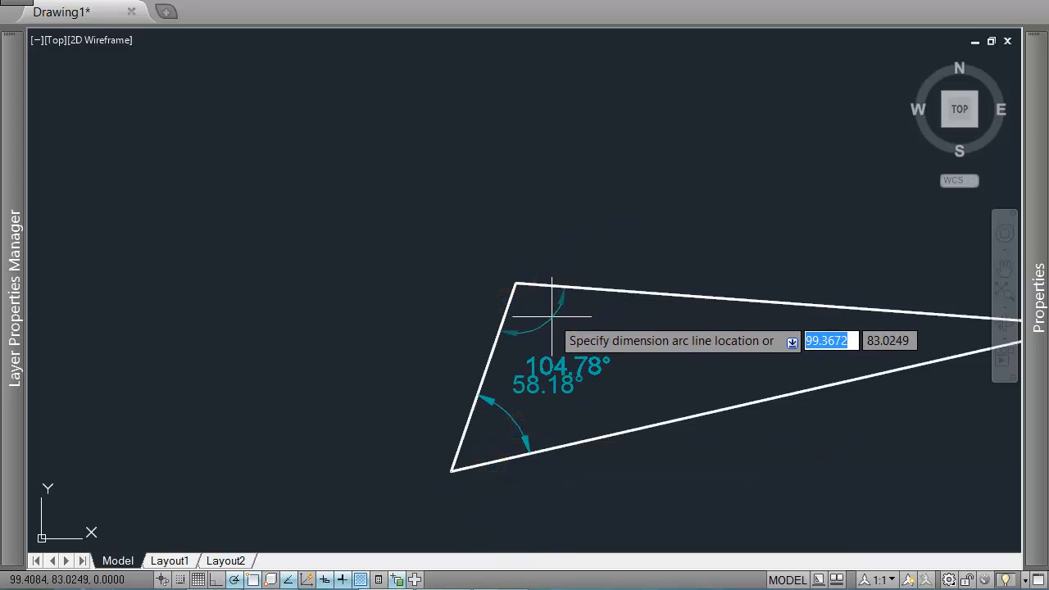
click(541, 312)
- Dimension the internal angle at the triangle's right-hand corner, placing the arc inside the triangle
middle_drag(749, 379, 632, 375)
key(Return)
click(812, 356)
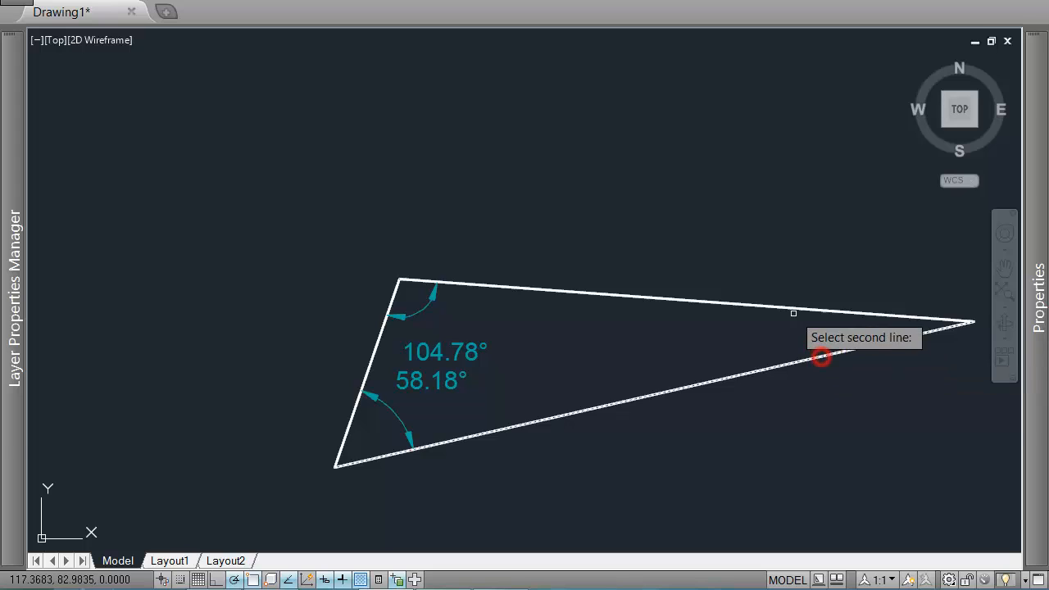
click(779, 308)
click(694, 344)
- Compare the dimensioned angles with the answer list and submit answer 2 with the QE command
scroll(687, 377, down, 5)
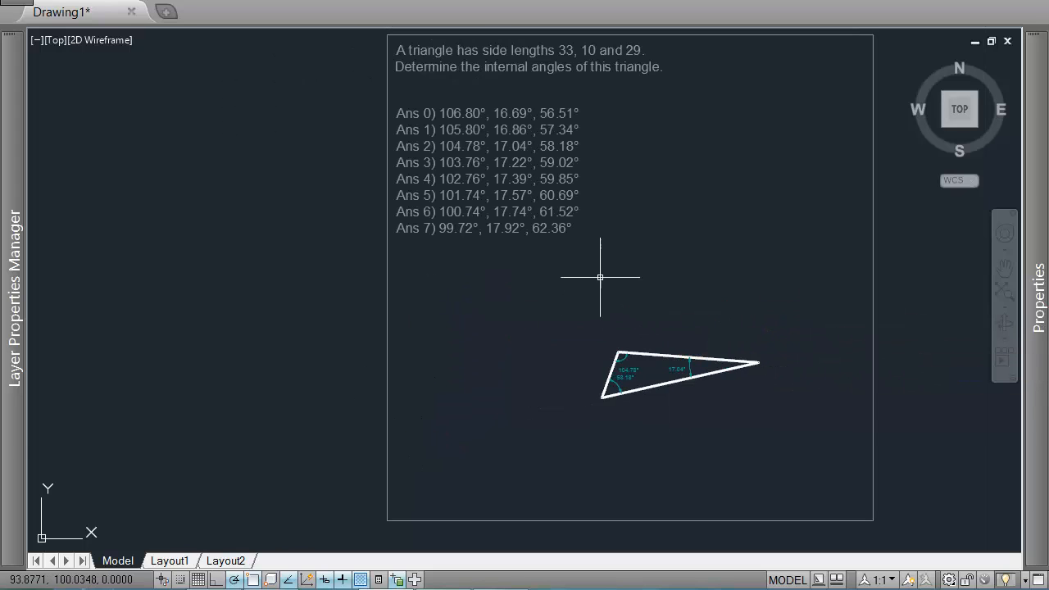
click(329, 128)
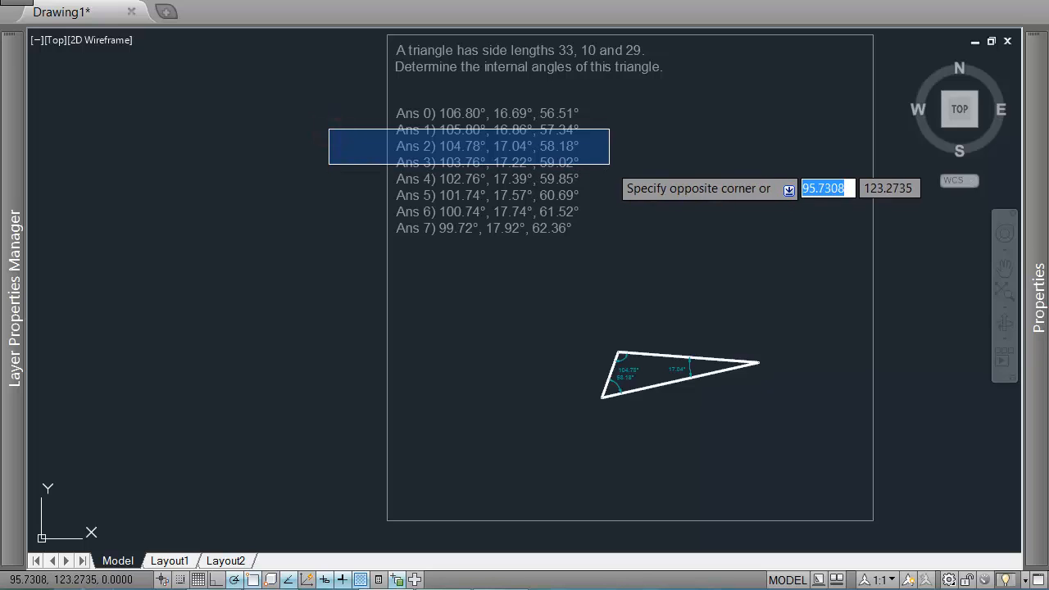
click(609, 164)
text(QE)
key(Return)
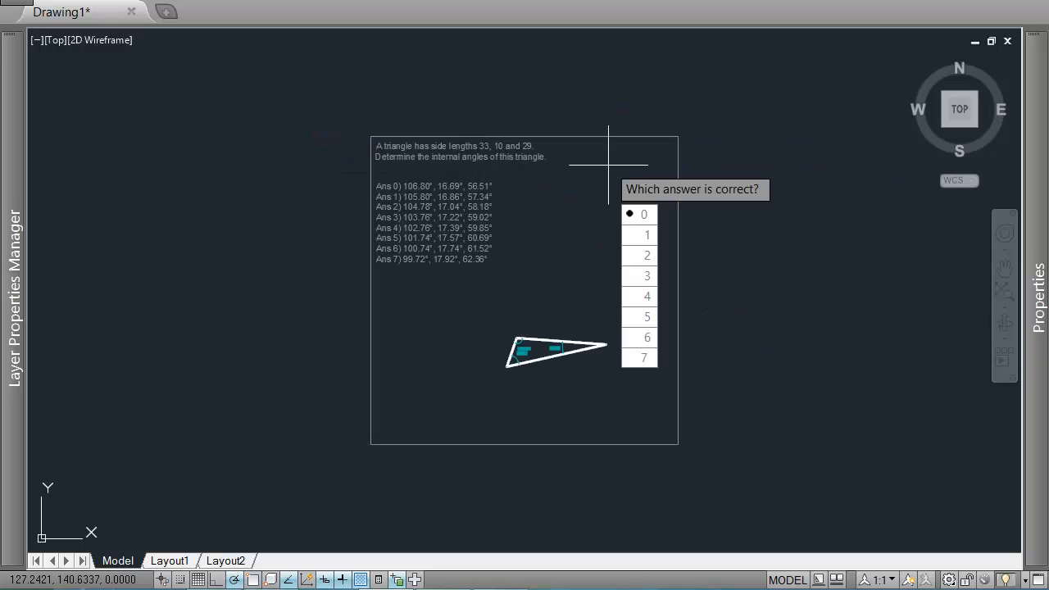
text(2)
key(Return)
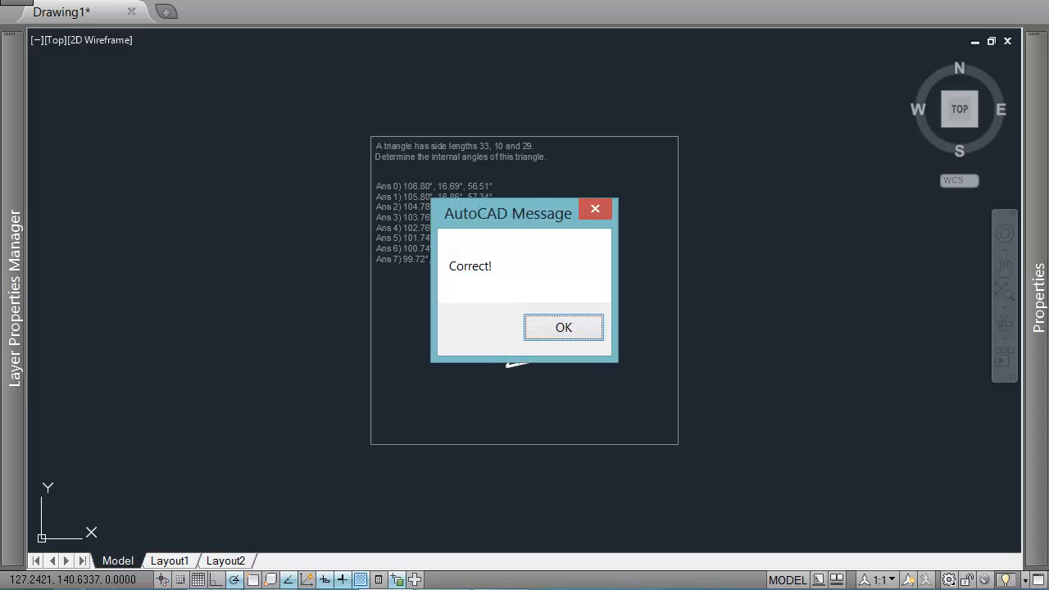
key(Return)
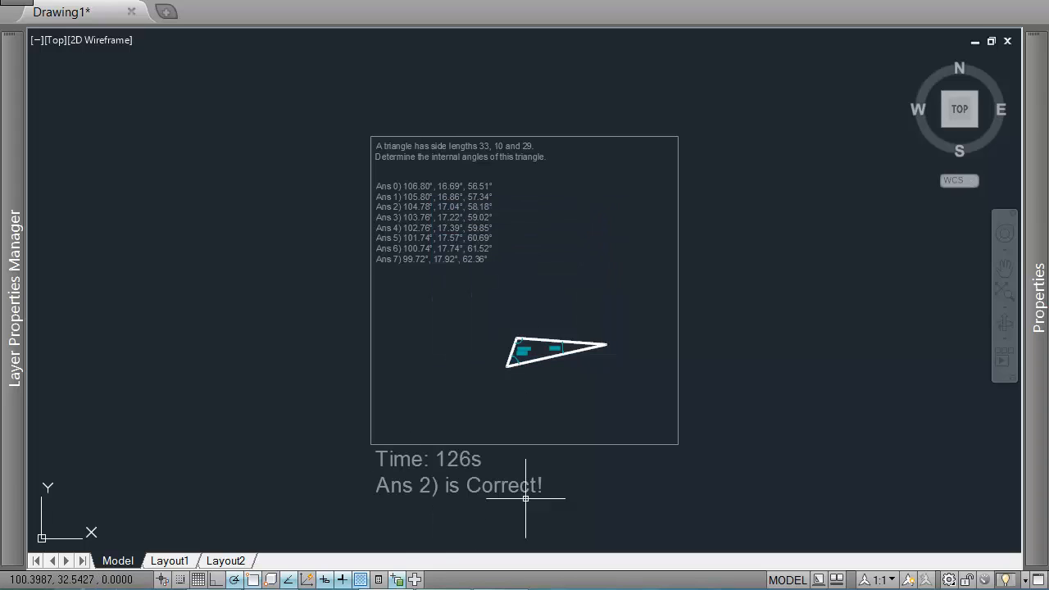
- Run QE to create a ProblemSolving exercise of type LengthSolve with its starting point at 200,0
middle_drag(791, 335, 636, 309)
text(qe)
key(Return)
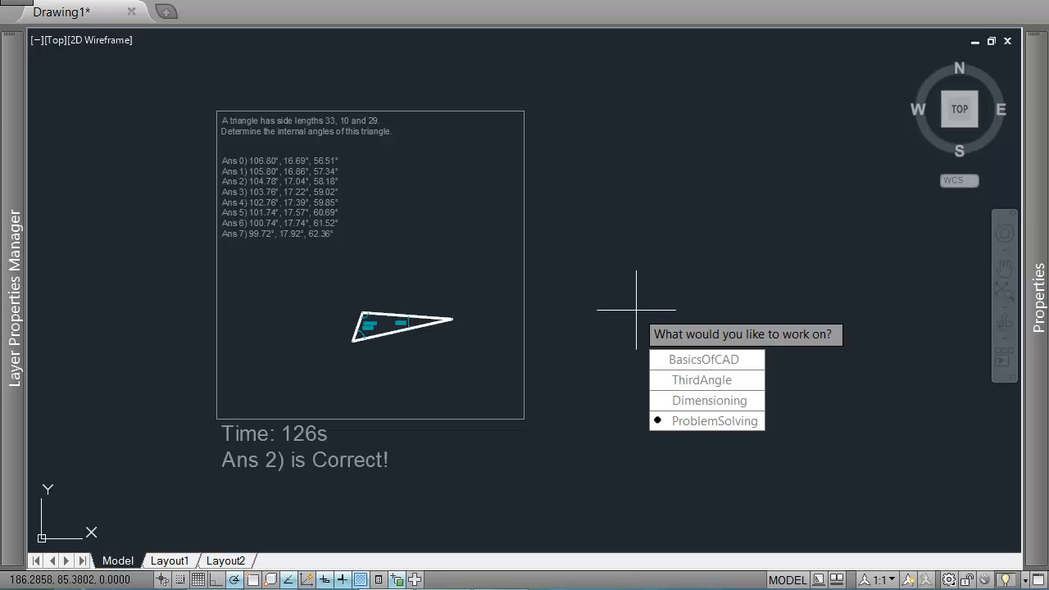
key(Return)
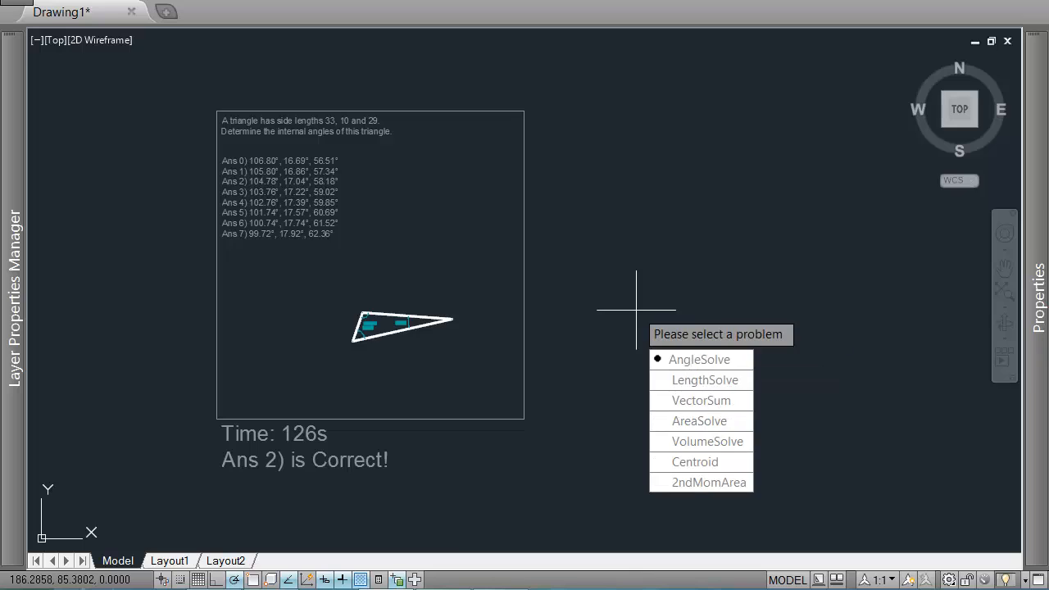
key(Down)
click(715, 390)
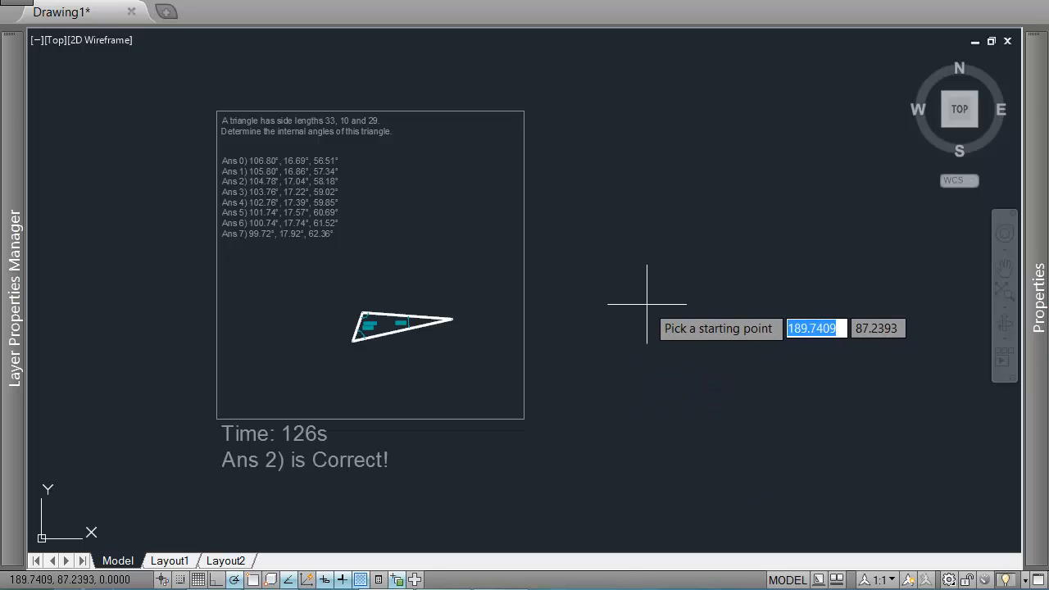
text(200)
key(Tab)
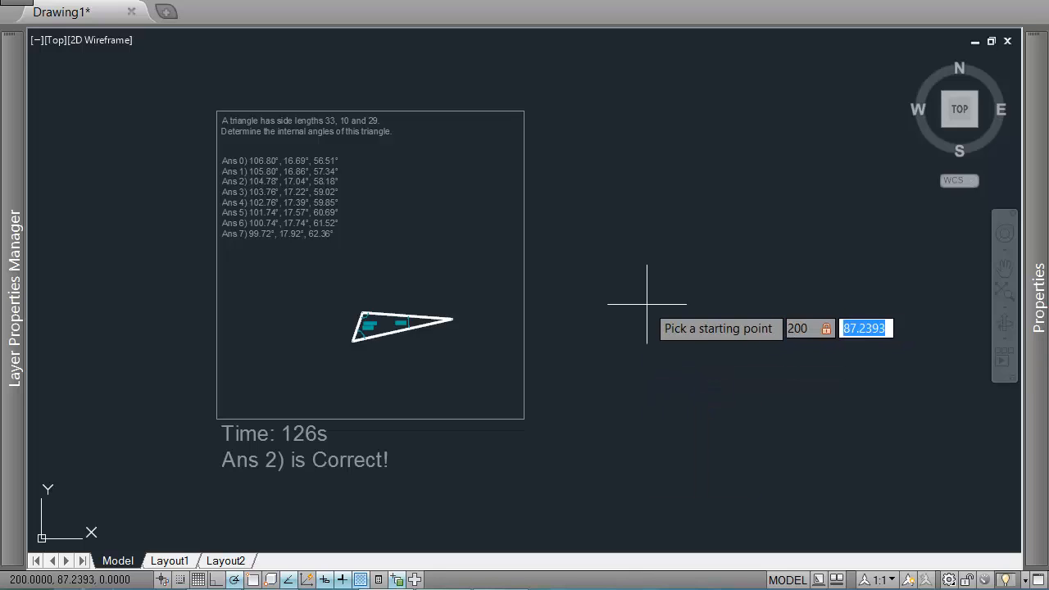
text(0)
key(Return)
- Read the new triangle problem and draw a horizontal line 23 units long below its answer list
scroll(502, 200, up, 2)
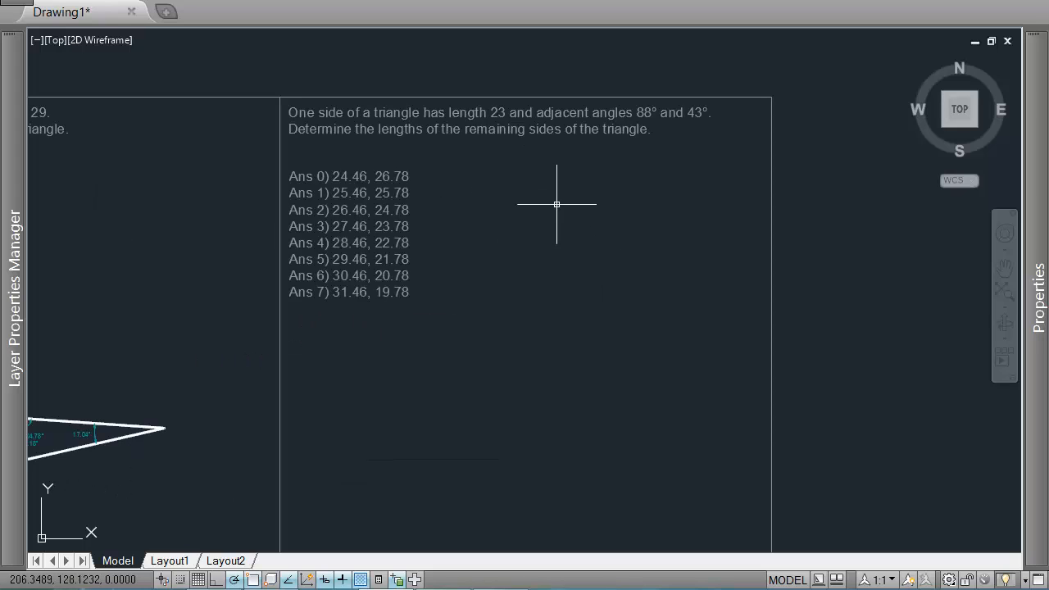
middle_drag(556, 204, 538, 190)
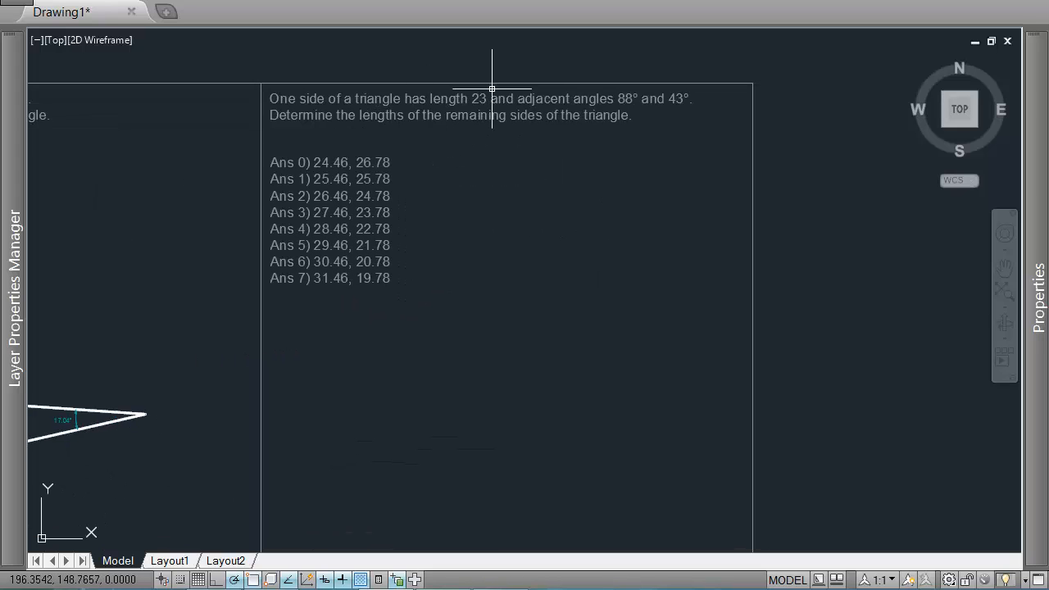
click(609, 85)
click(705, 113)
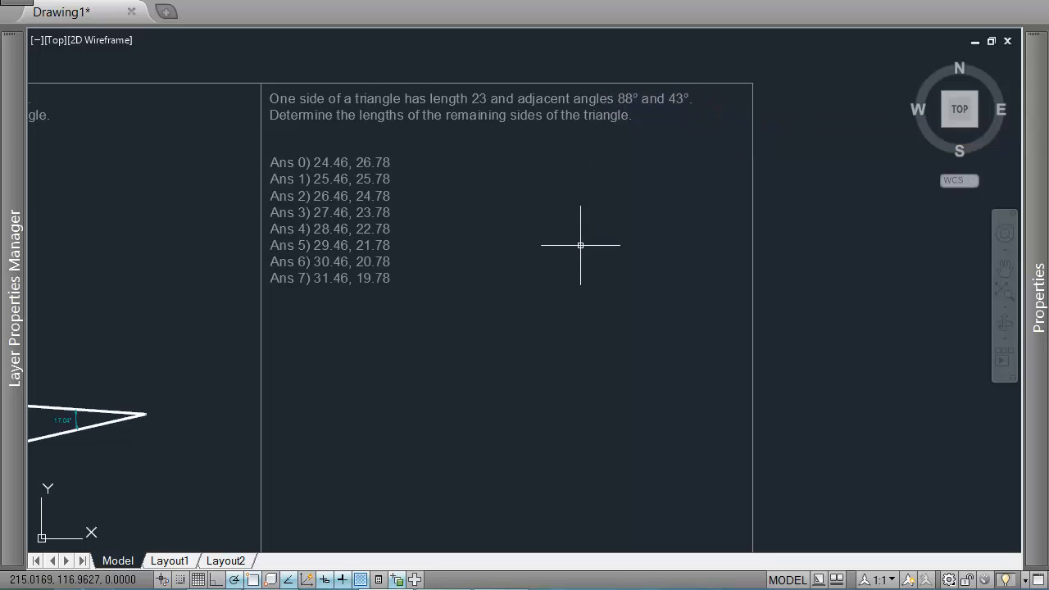
middle_drag(581, 245, 598, 227)
text(l)
key(Return)
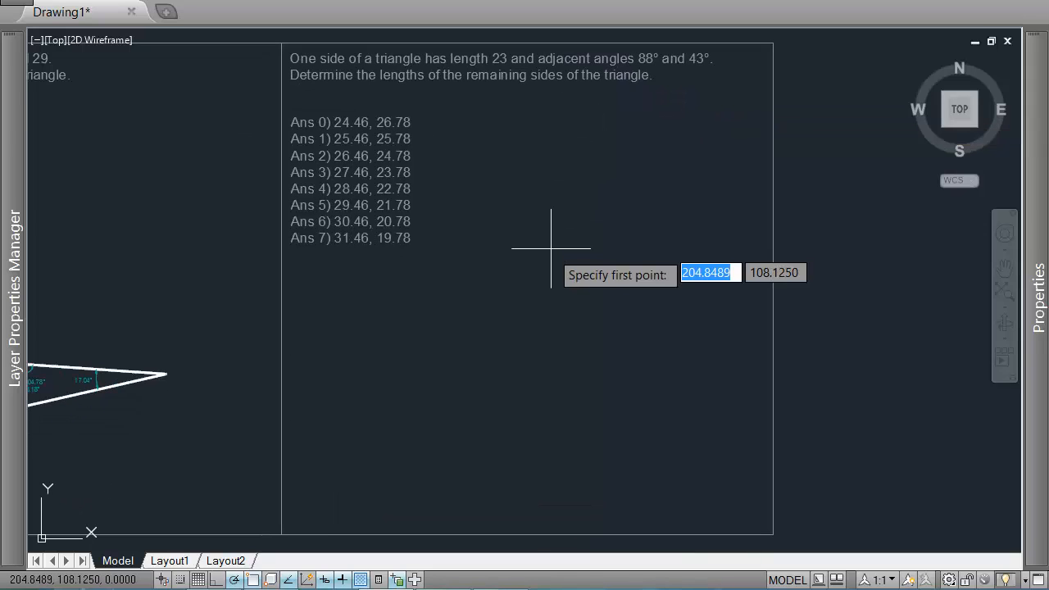
click(450, 387)
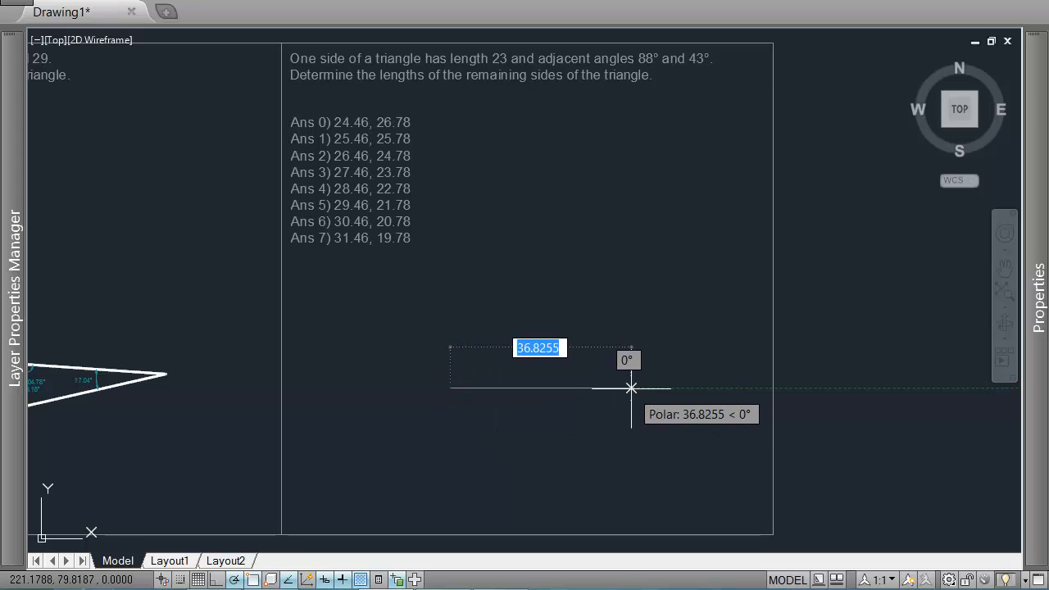
text(23)
key(Return)
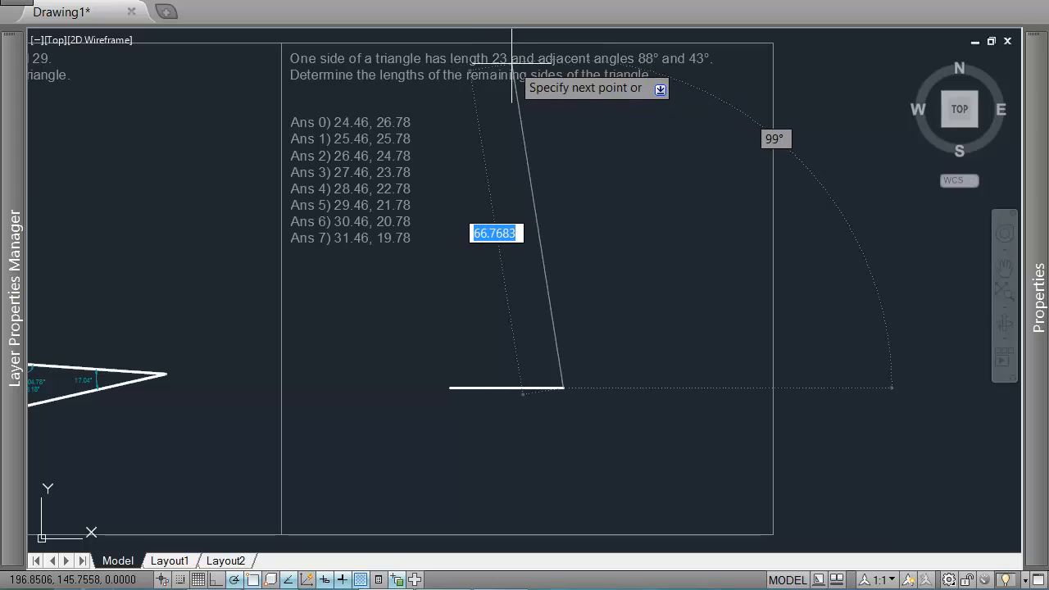
middle_drag(599, 387, 664, 339)
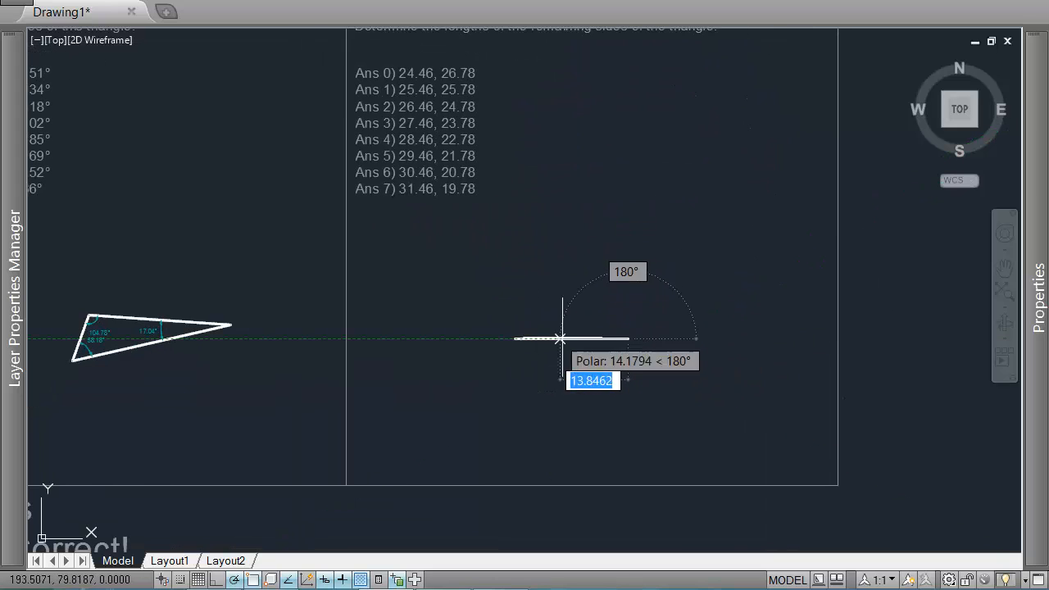
middle_drag(674, 301, 672, 333)
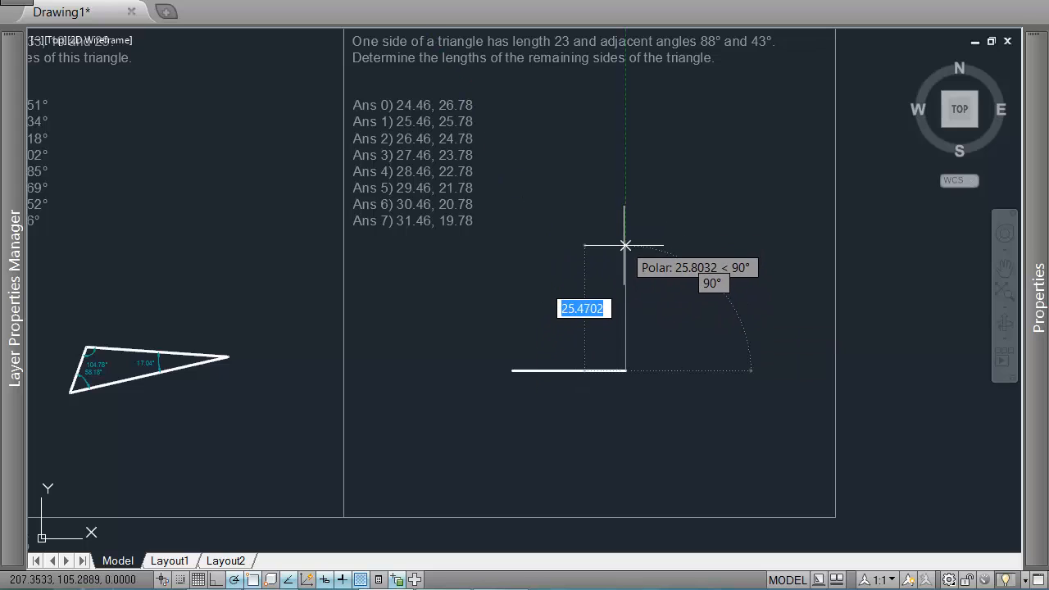
key(Return)
- Draw a line about 64.7 units long from the 23-unit base's left endpoint at an angle of 88°
key(Return)
click(512, 373)
middle_drag(571, 323, 560, 392)
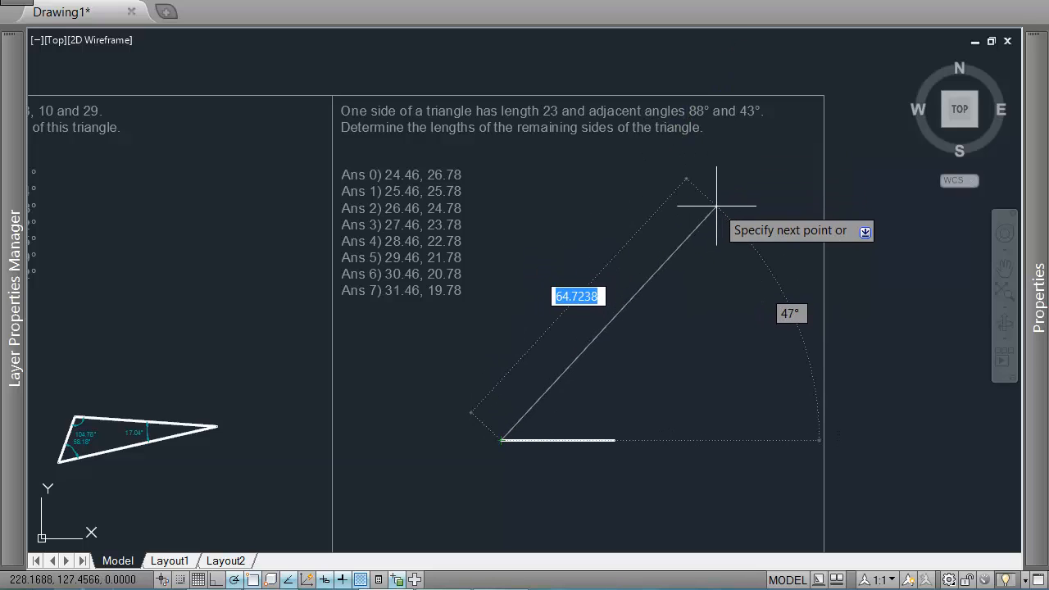
key(Tab)
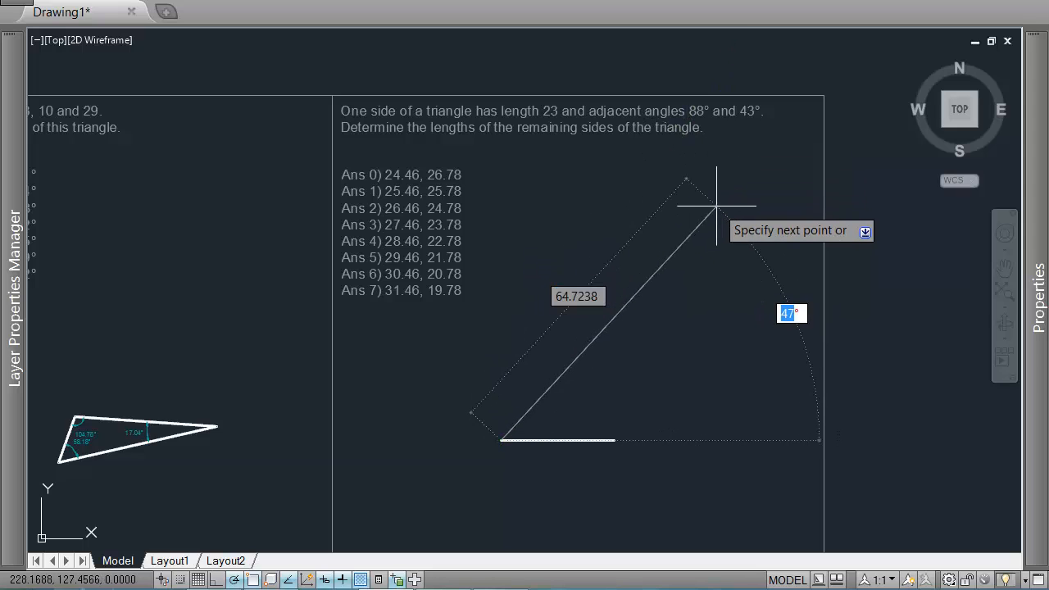
text(8)
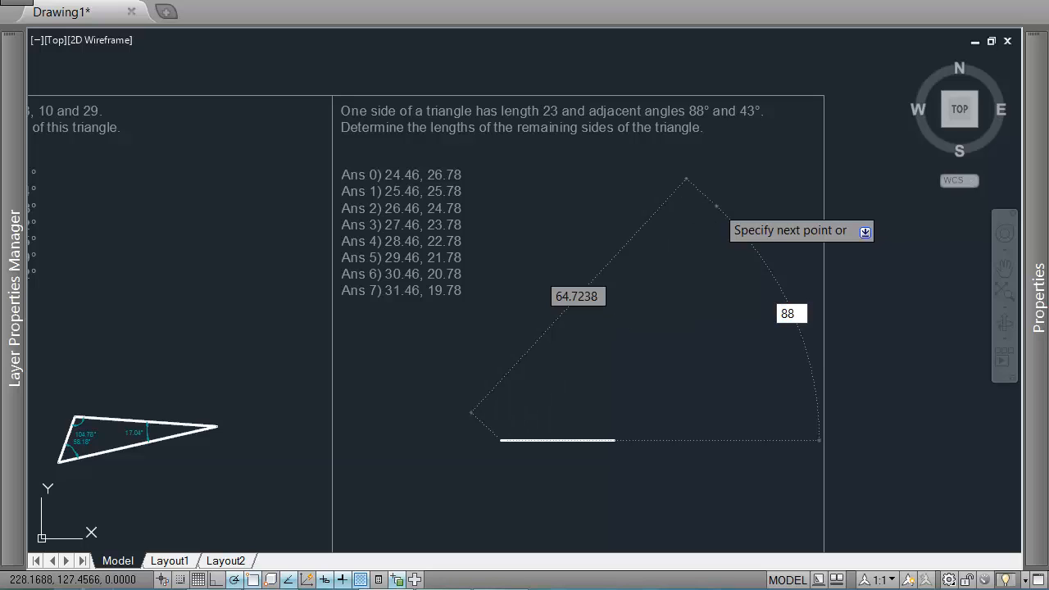
text(8)
key(Return)
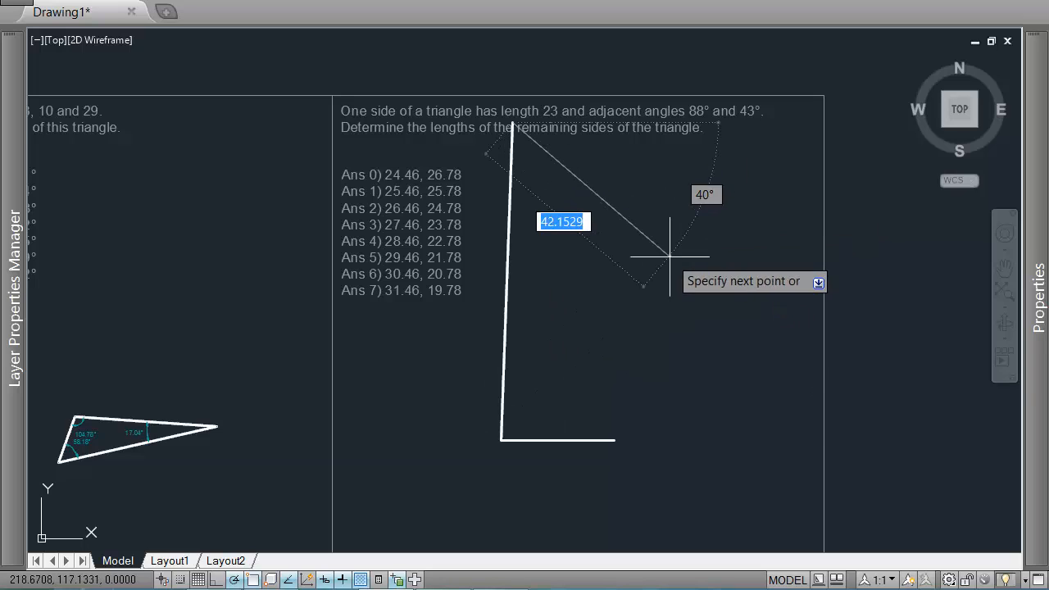
key(Escape)
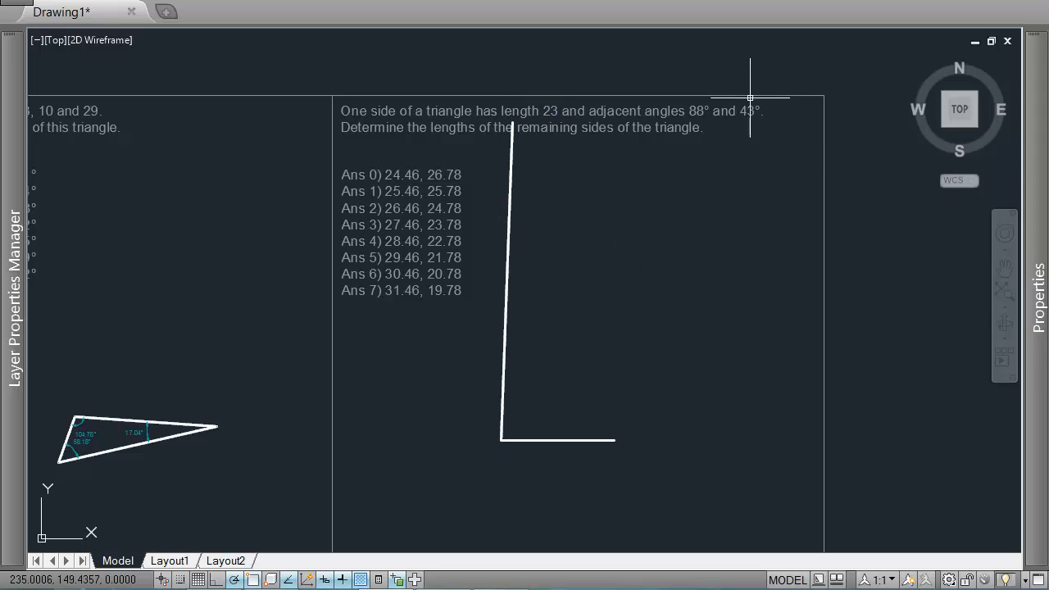
- Make the Dimensions layer current and dimension the angle between the base and the steep side, placing the arc inside the corner
text(d)
key(Escape)
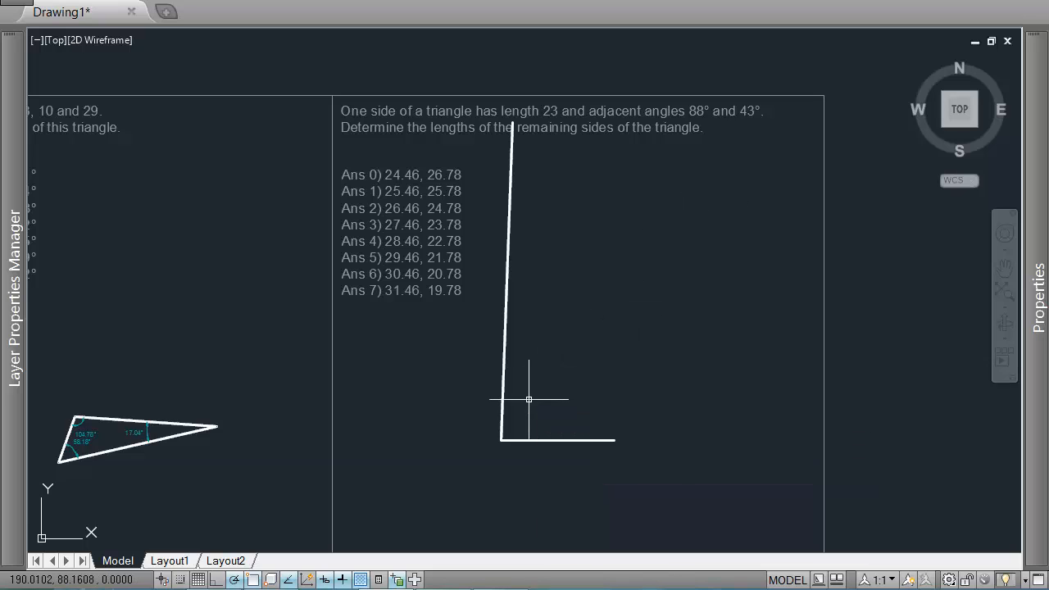
mouse_move(14, 309)
click(145, 196)
double_click(140, 177)
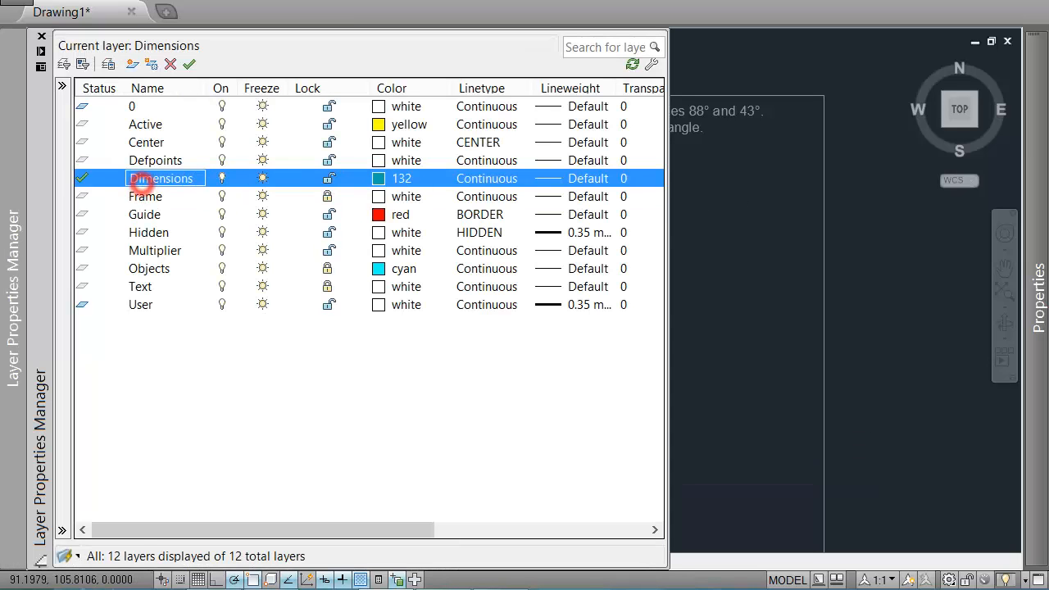
text(diman)
key(Return)
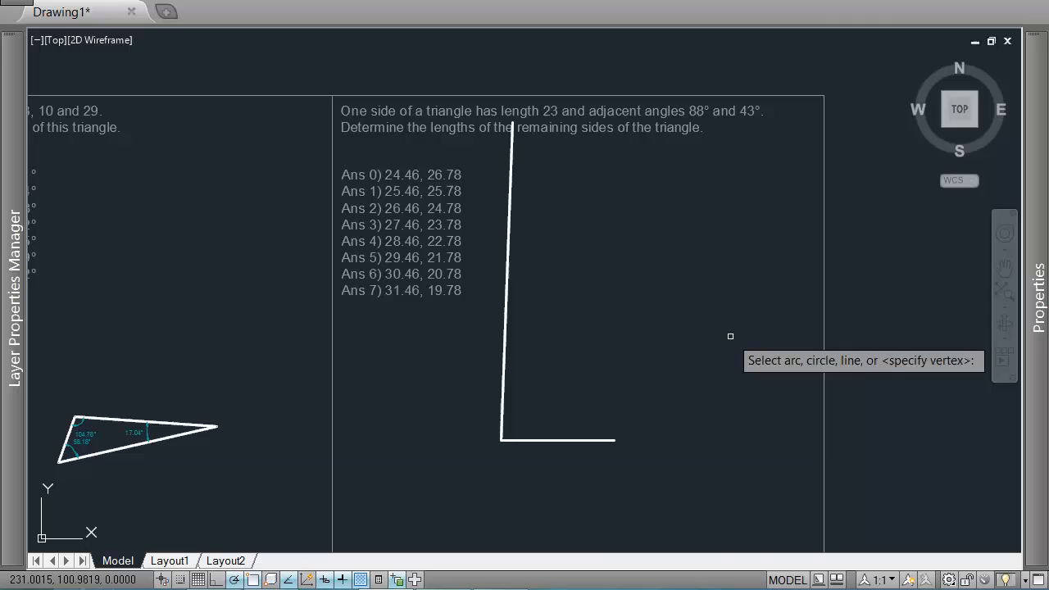
click(503, 410)
click(505, 440)
click(530, 418)
scroll(531, 417, up, 3)
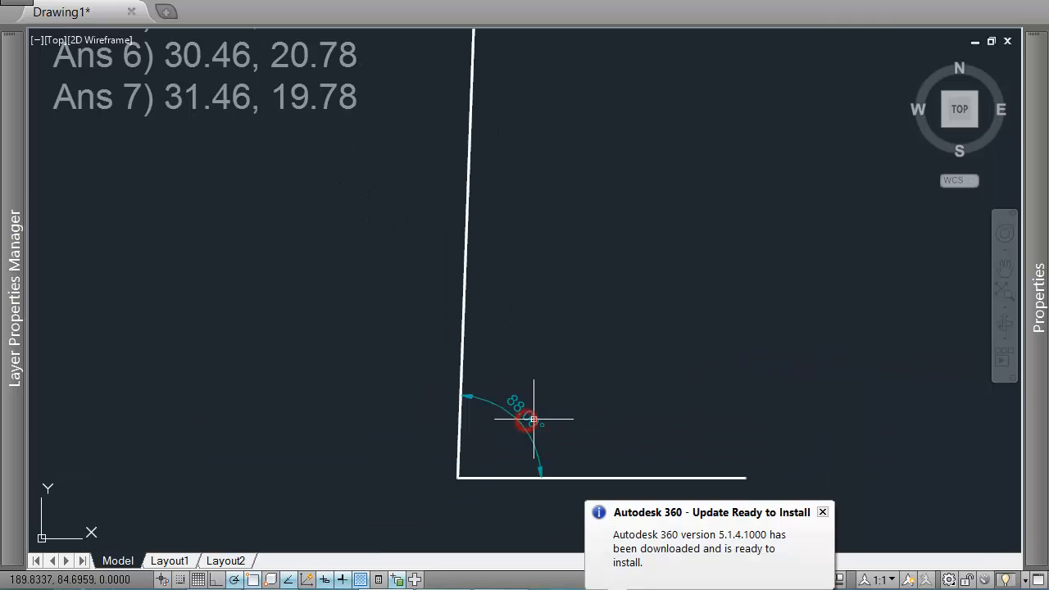
scroll(583, 409, down, 2)
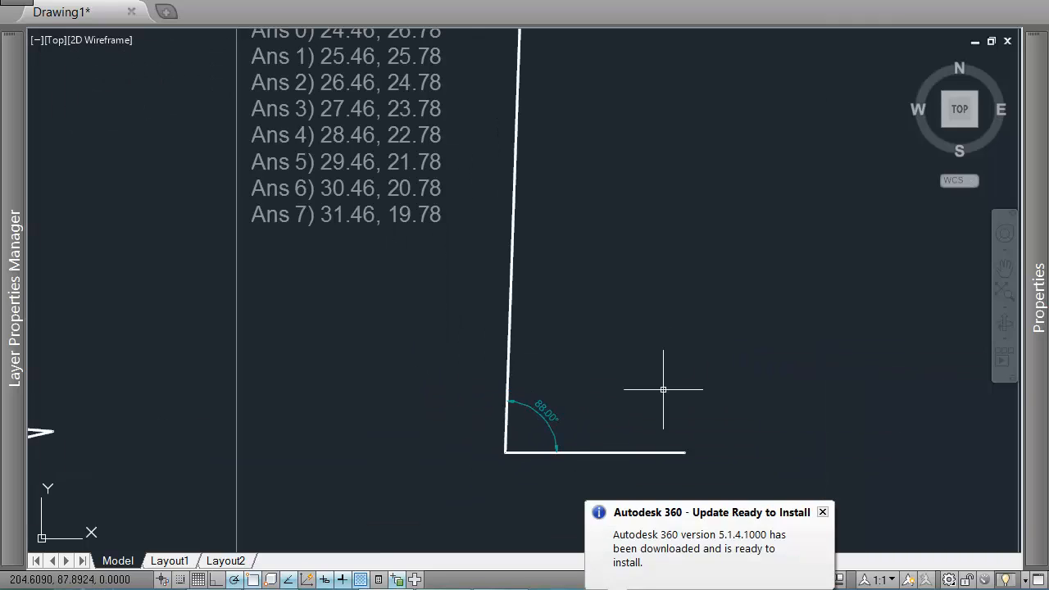
- Try to draw the third side from the base's right endpoint, about 24.5 units long at 43°
text(l)
key(Return)
click(632, 435)
scroll(562, 363, down, 2)
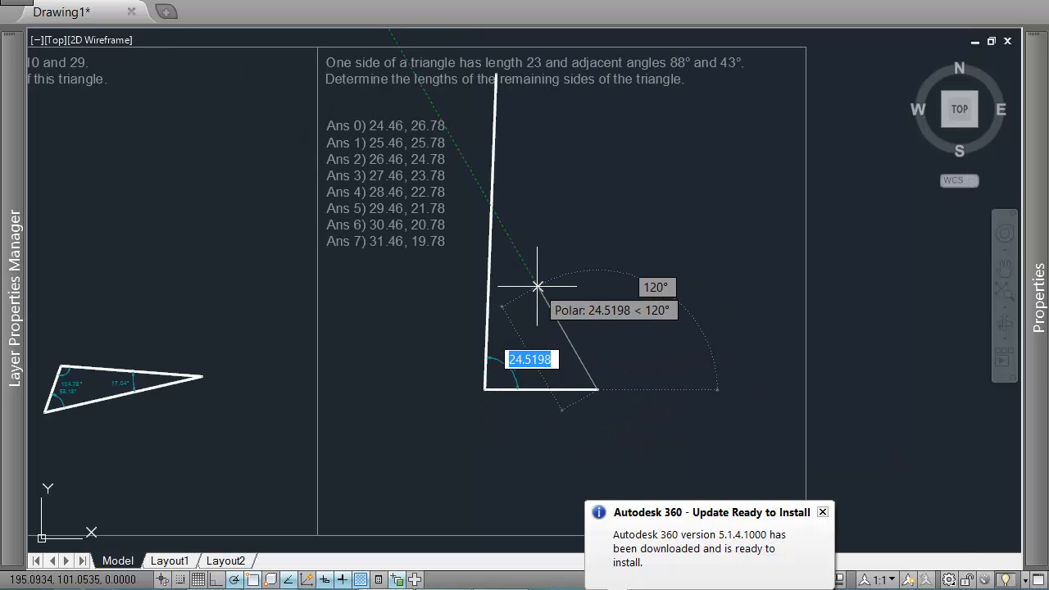
text(24.52)
key(Tab)
text(43)
key(Tab)
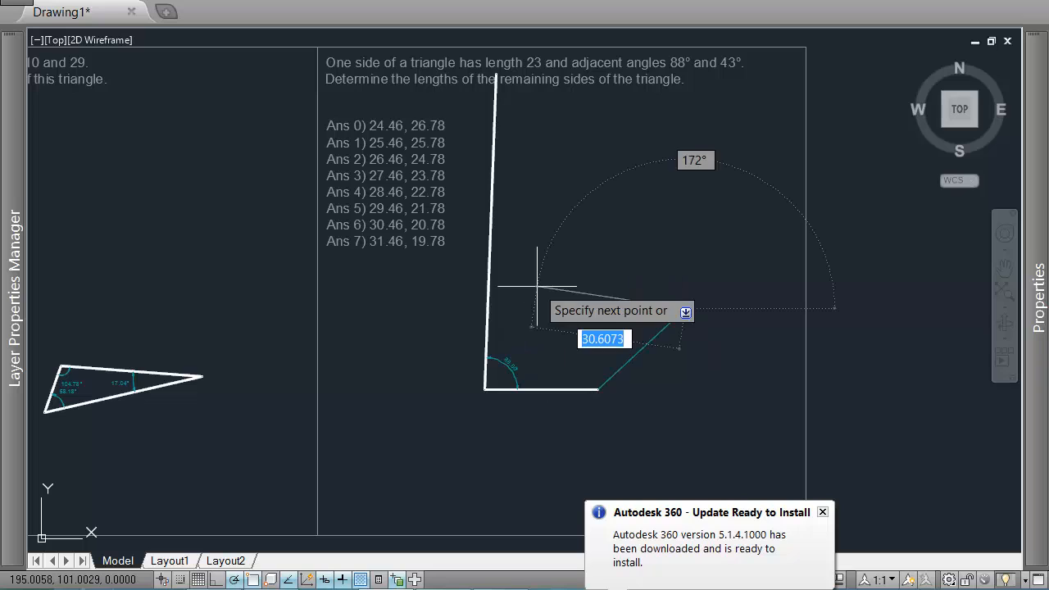
key(Return)
key(Return)
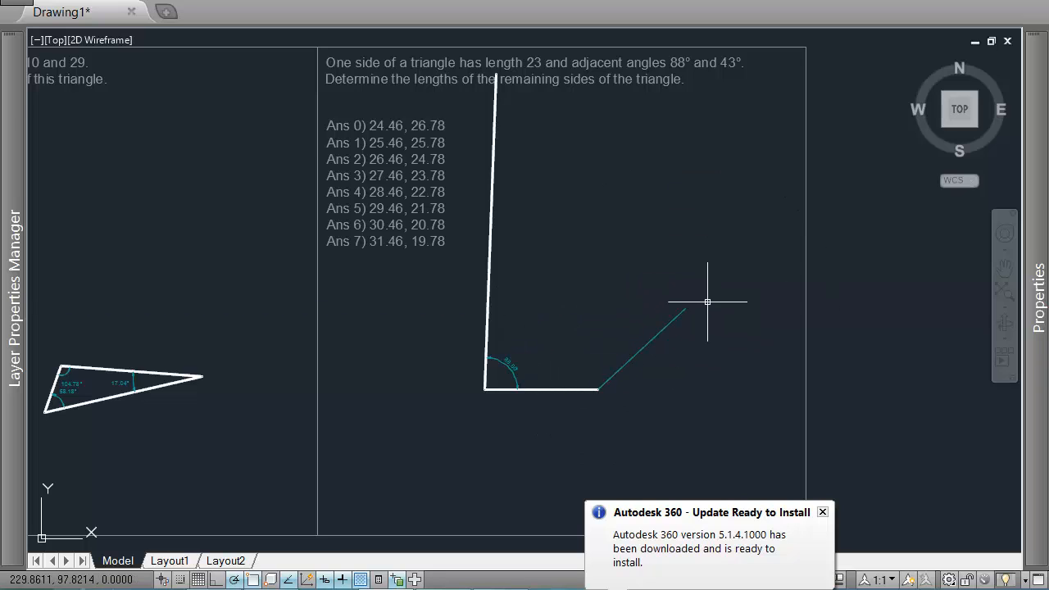
- Dimension the angle between the base and the newly drawn slanted line to check it
click(644, 337)
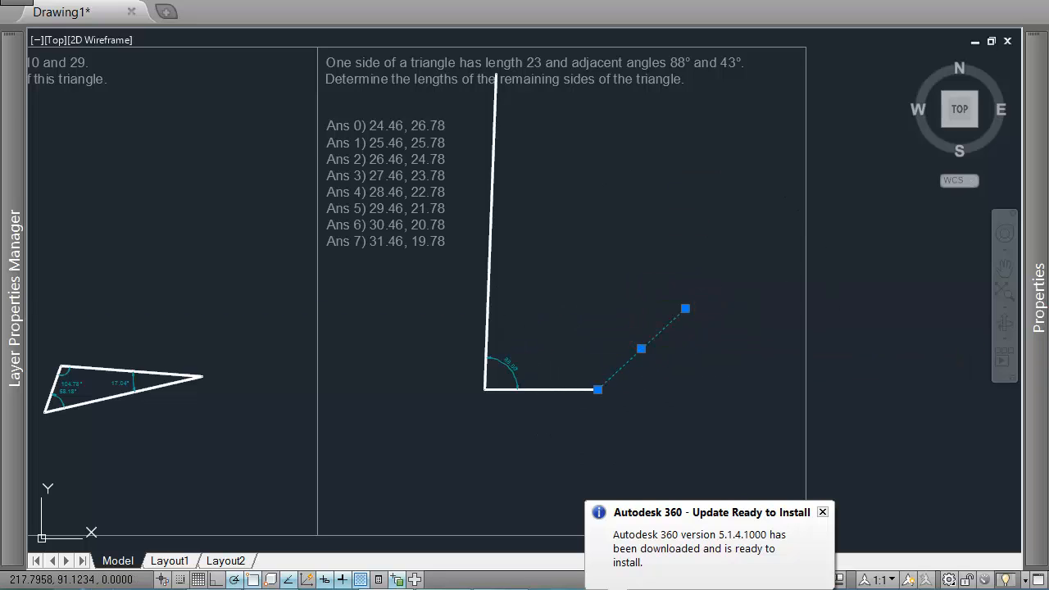
key(Escape)
text(dim)
key(Return)
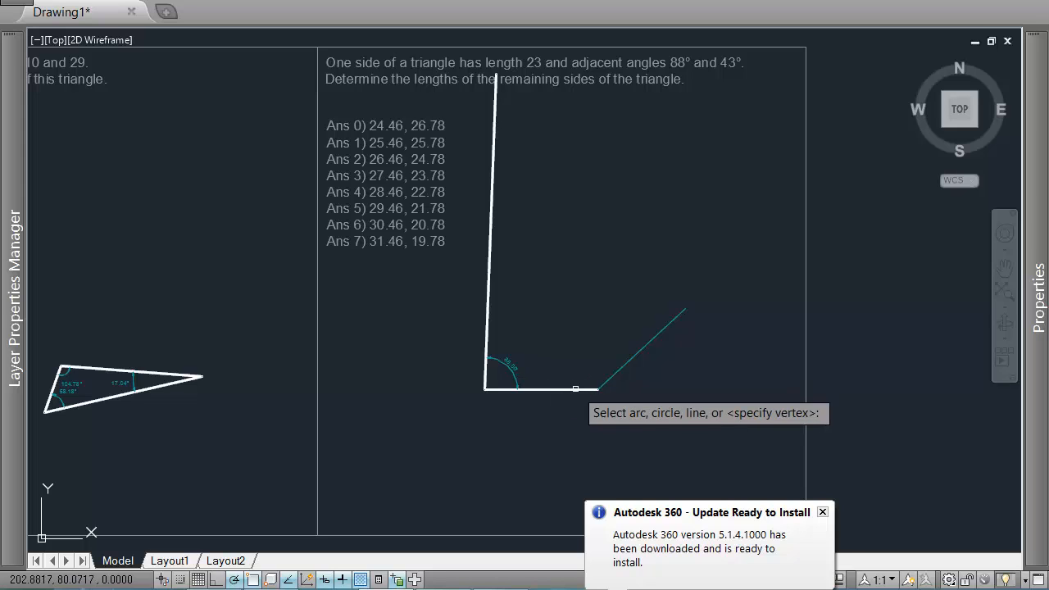
click(575, 388)
click(619, 370)
click(595, 354)
scroll(574, 380, up, 6)
scroll(615, 342, down, 4)
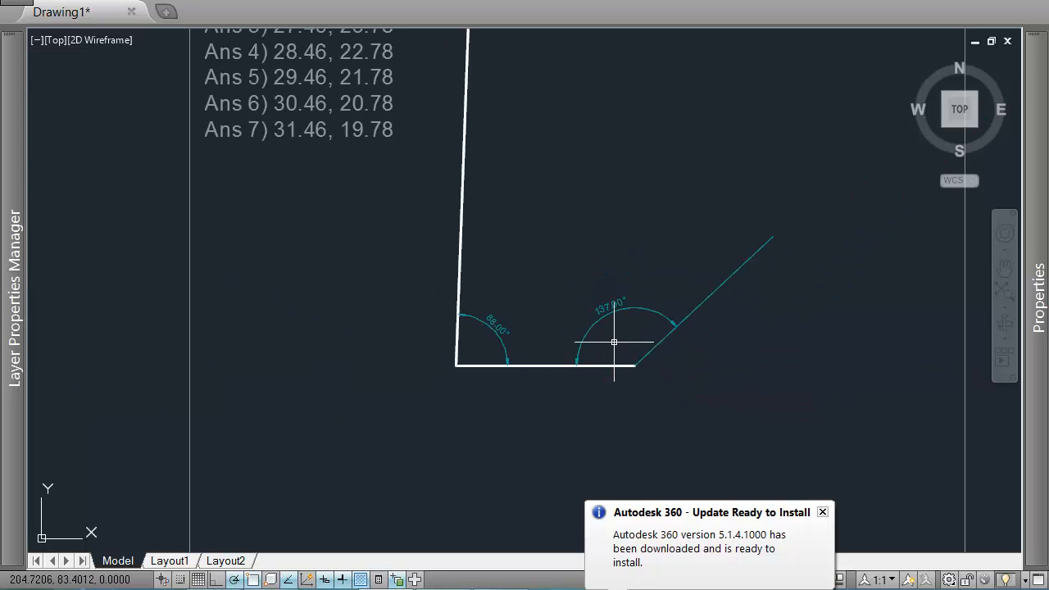
- Delete the slanted line at the base's right endpoint together with its angular dimension
click(773, 312)
click(644, 344)
key(Delete)
- Make the User layer current and draw a horizontal line from the base's right endpoint leftward, well past its left endpoint
mouse_move(15, 226)
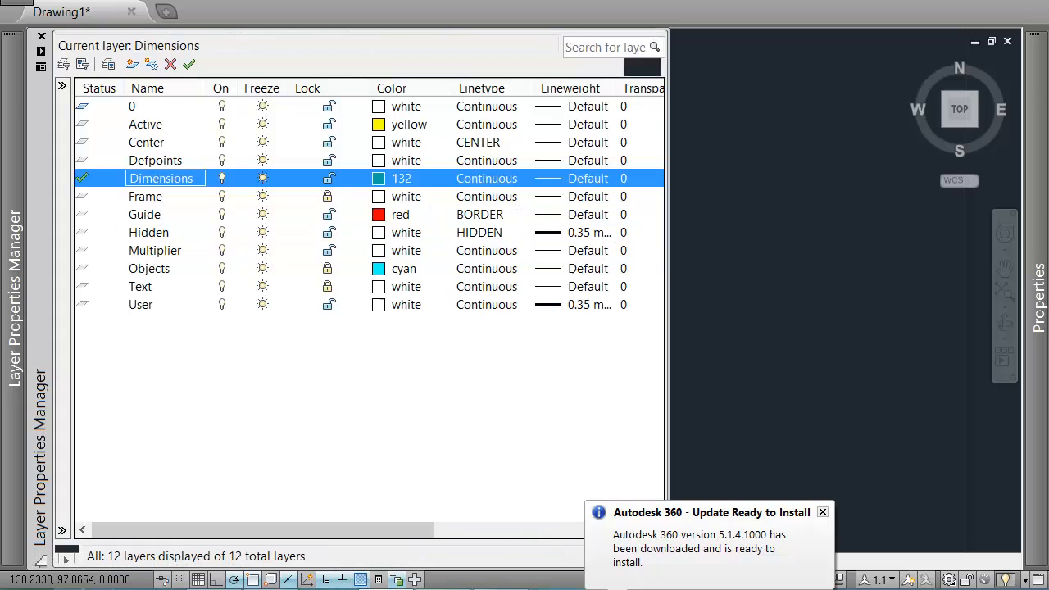
click(123, 272)
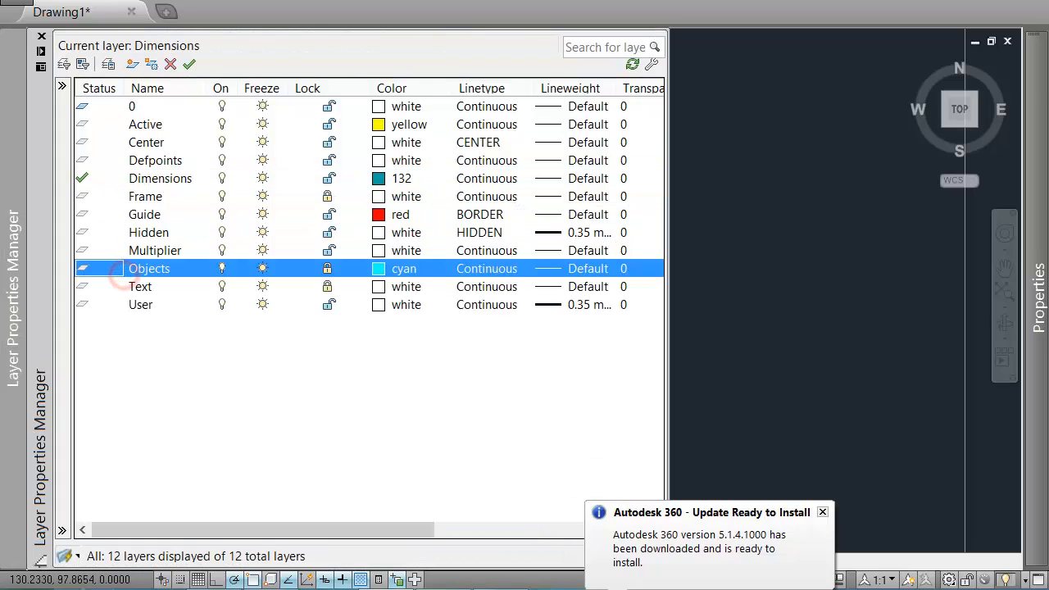
double_click(113, 303)
text(l)
key(Return)
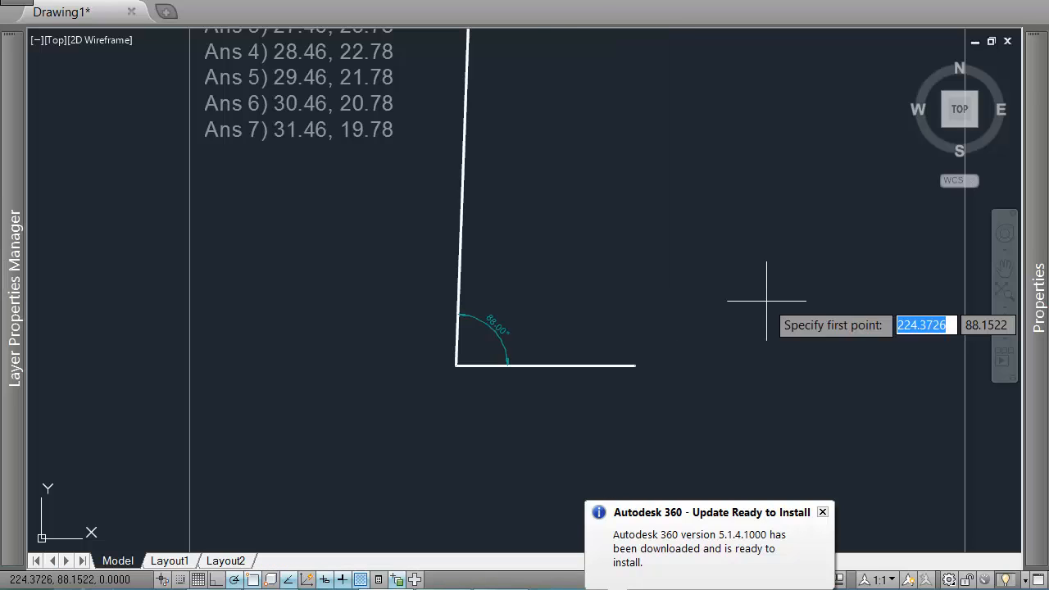
scroll(767, 301, down, 2)
click(676, 345)
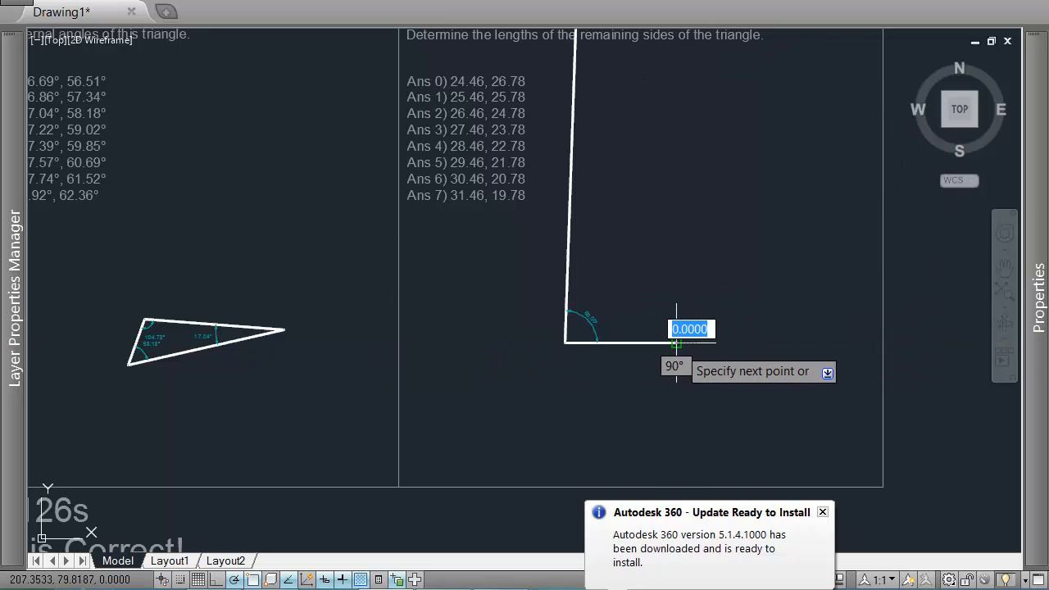
click(352, 343)
key(Escape)
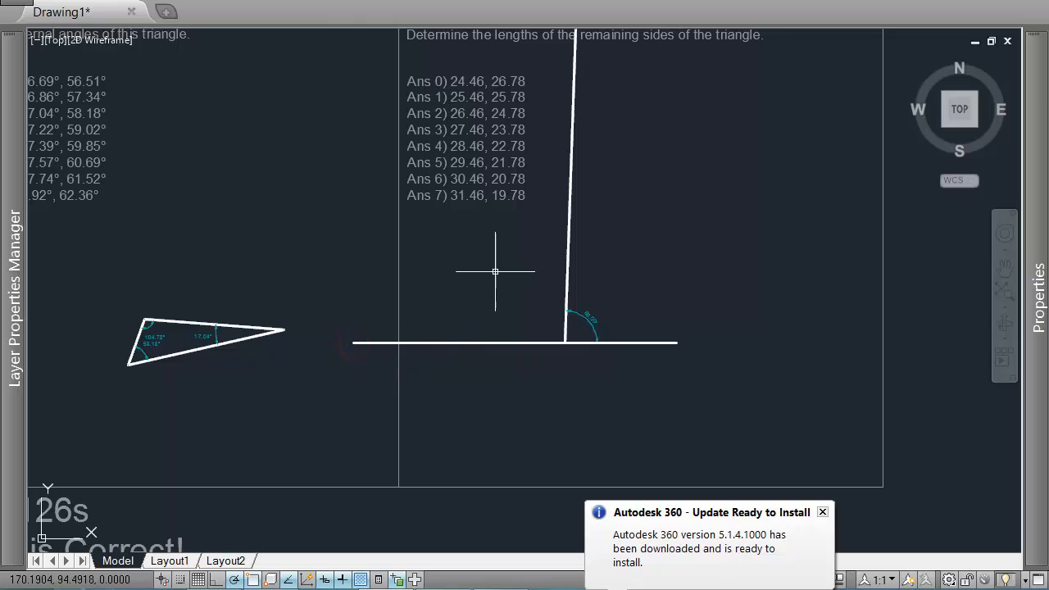
- Rotate the long horizontal line by -43° about the base's right endpoint
middle_drag(495, 272, 441, 342)
drag(443, 370, 415, 434)
text(ro)
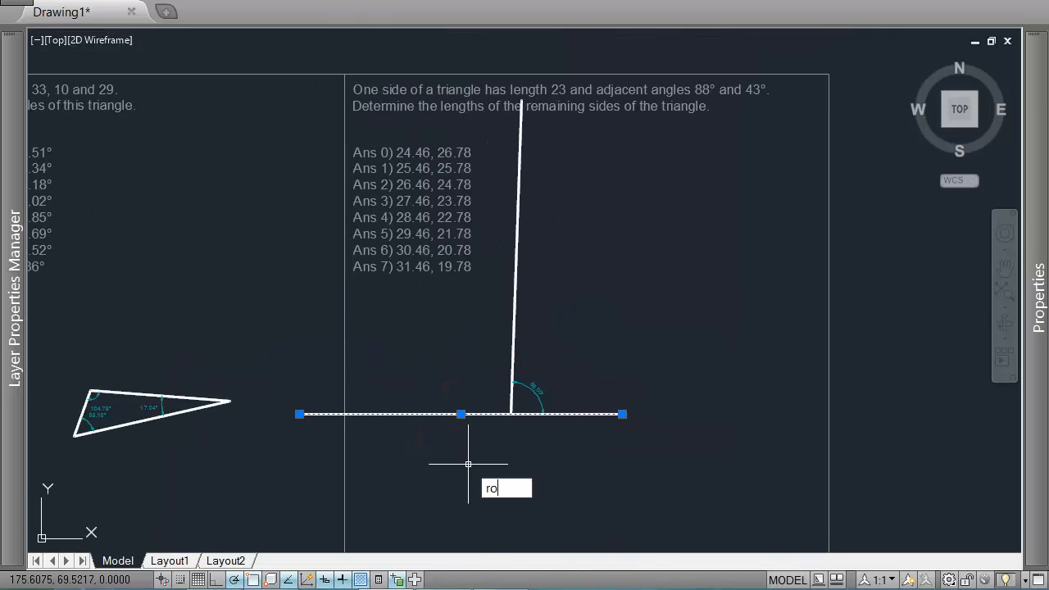
key(Return)
click(623, 415)
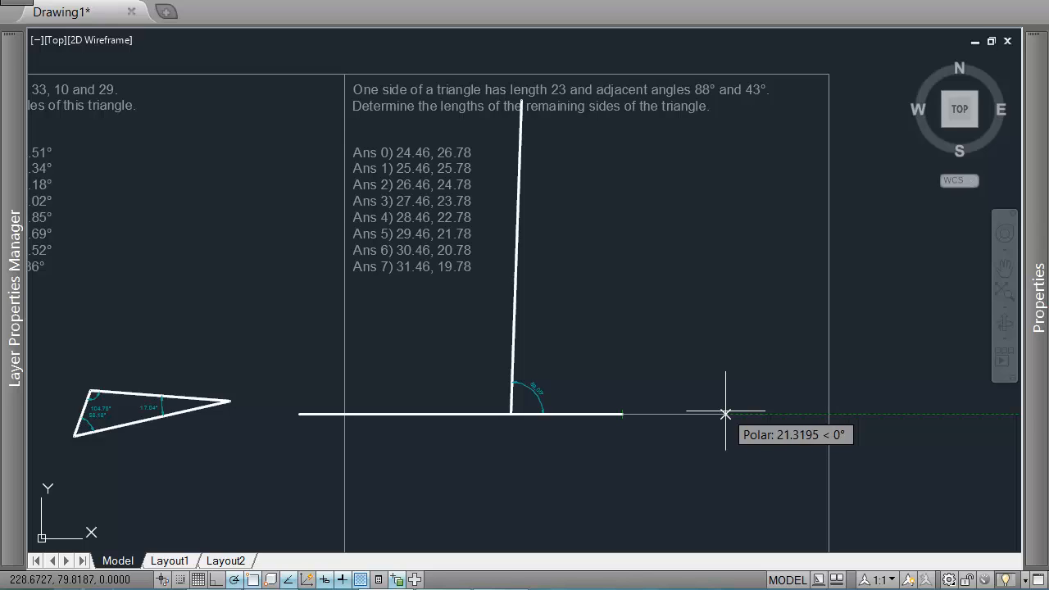
text(-43)
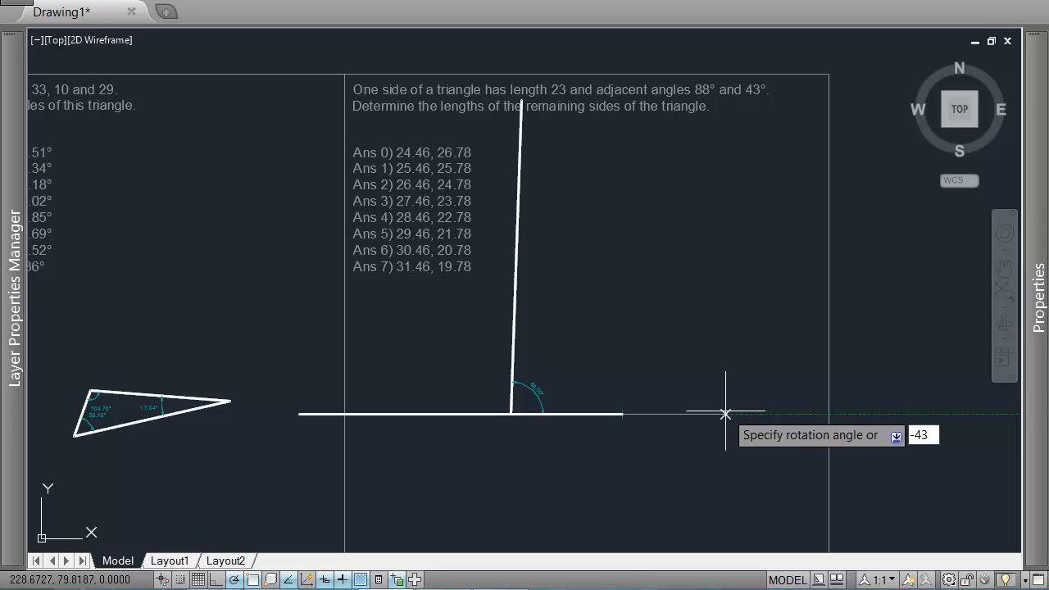
key(Return)
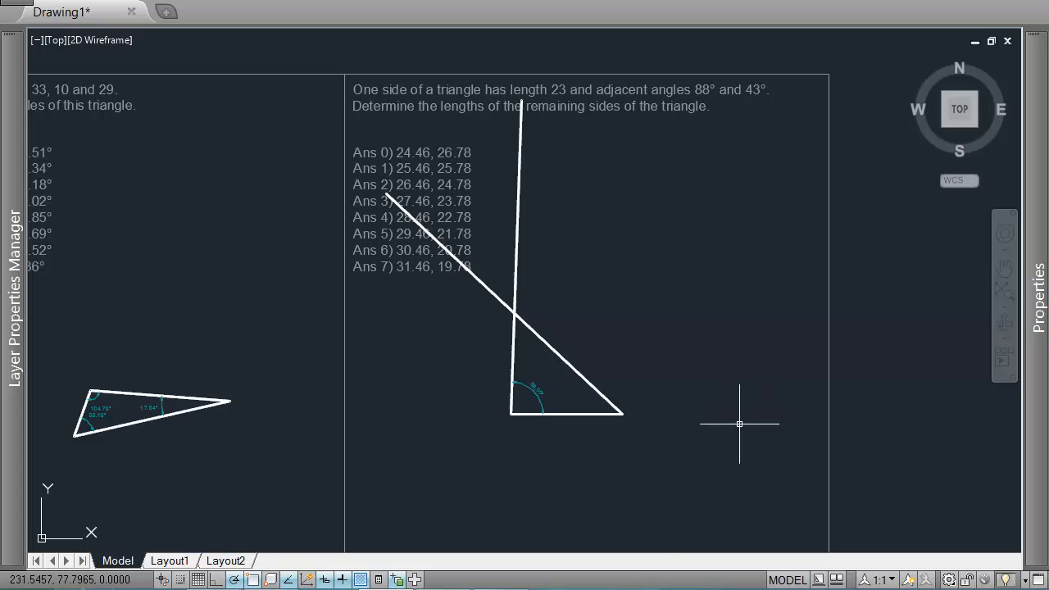
- Make the Dimensions layer current and dimension the internal angle at the triangle's right-hand corner
mouse_move(15, 295)
double_click(131, 178)
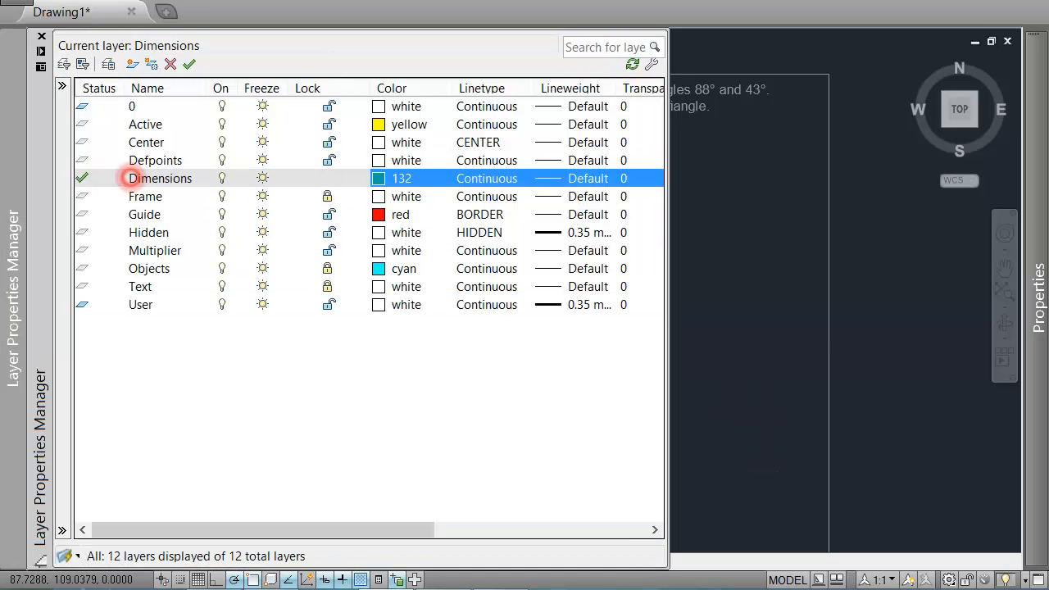
text(dimang)
key(Return)
scroll(514, 384, up, 4)
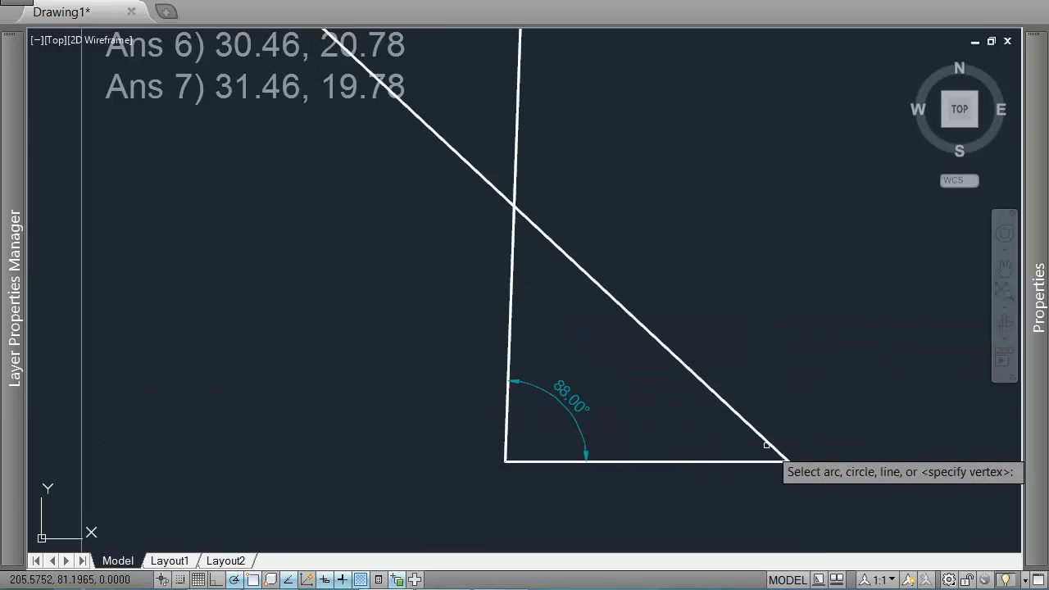
click(756, 431)
click(726, 462)
click(697, 446)
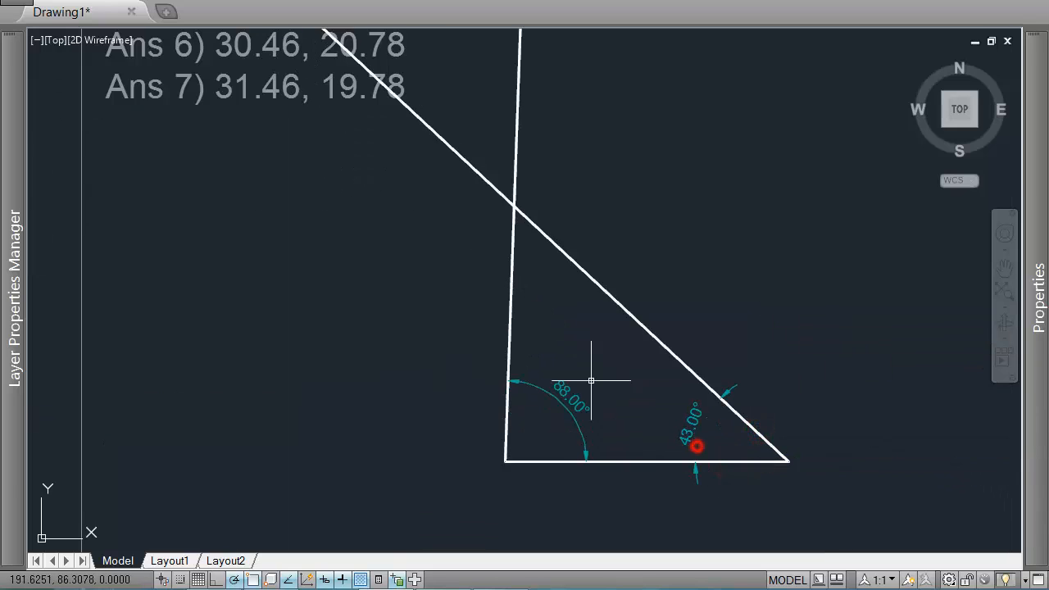
key(Return)
key(Escape)
- Add an aligned dimension to the triangle's base, placing it below the line
scroll(577, 398, down, 2)
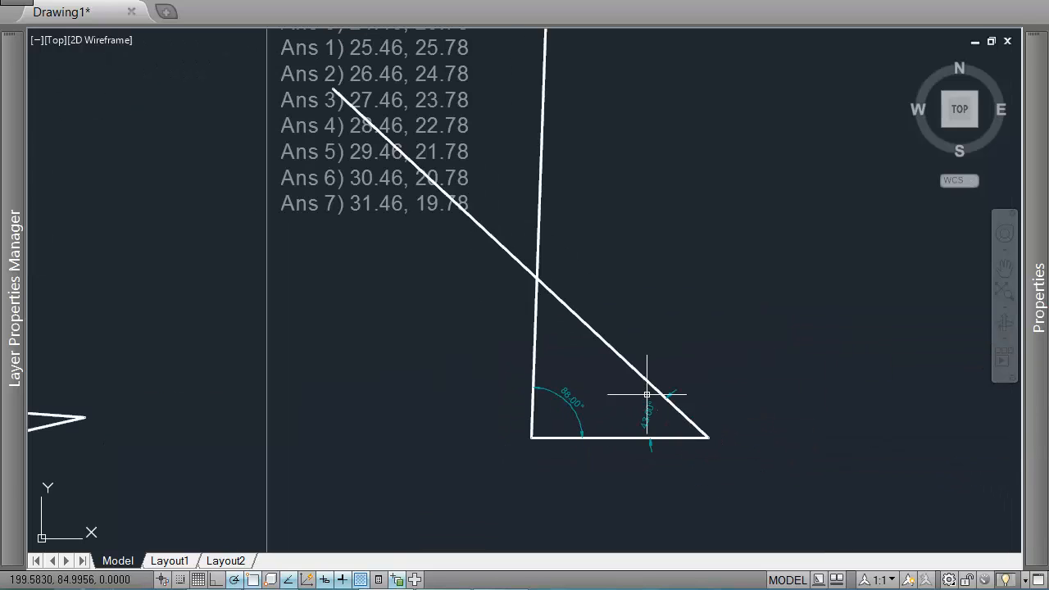
text(dima)
key(Return)
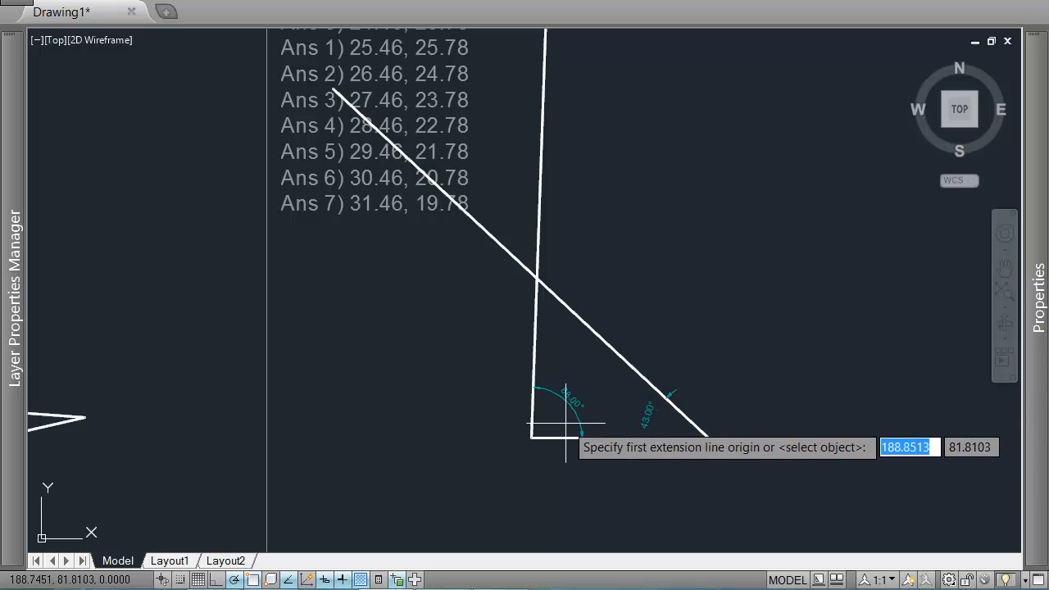
click(529, 435)
click(708, 438)
click(708, 458)
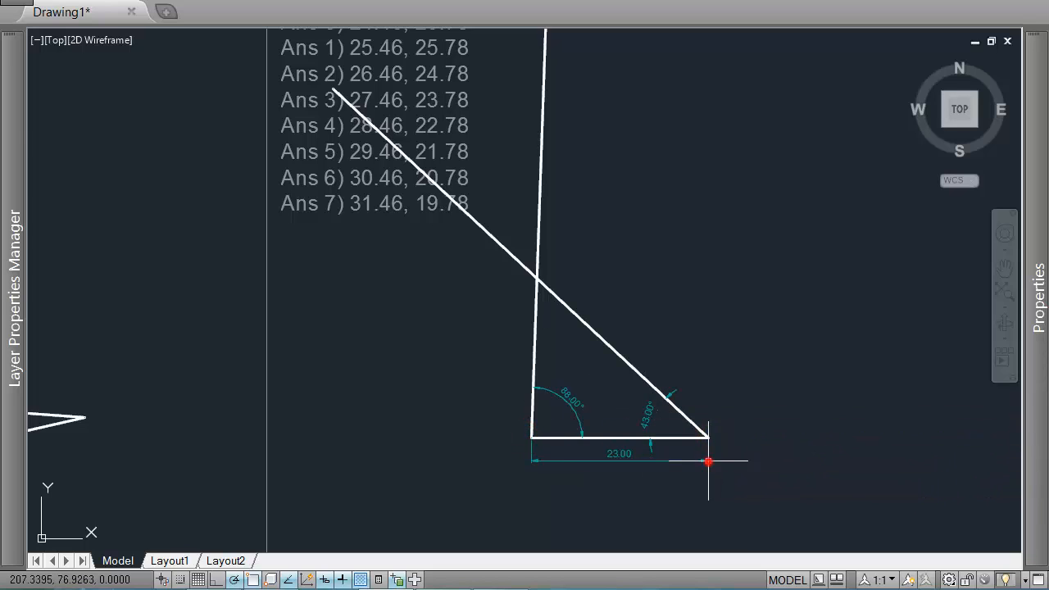
- Trim the two upper sides beyond their intersection, removing all excess line above the triangle's apex
scroll(708, 457, down, 2)
scroll(682, 444, up, 2)
text(tr)
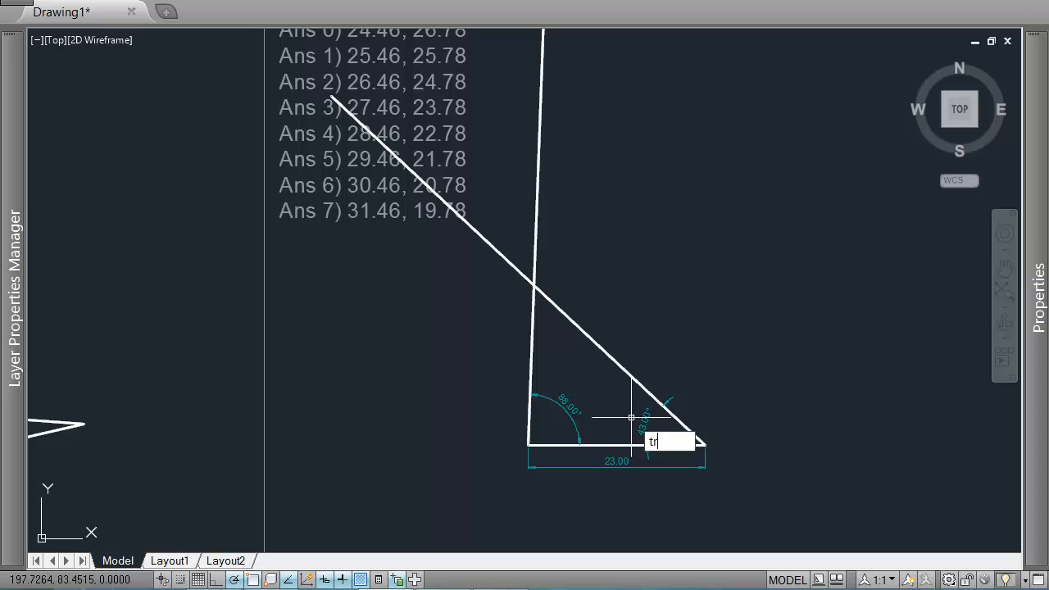
key(Return)
click(609, 227)
click(480, 265)
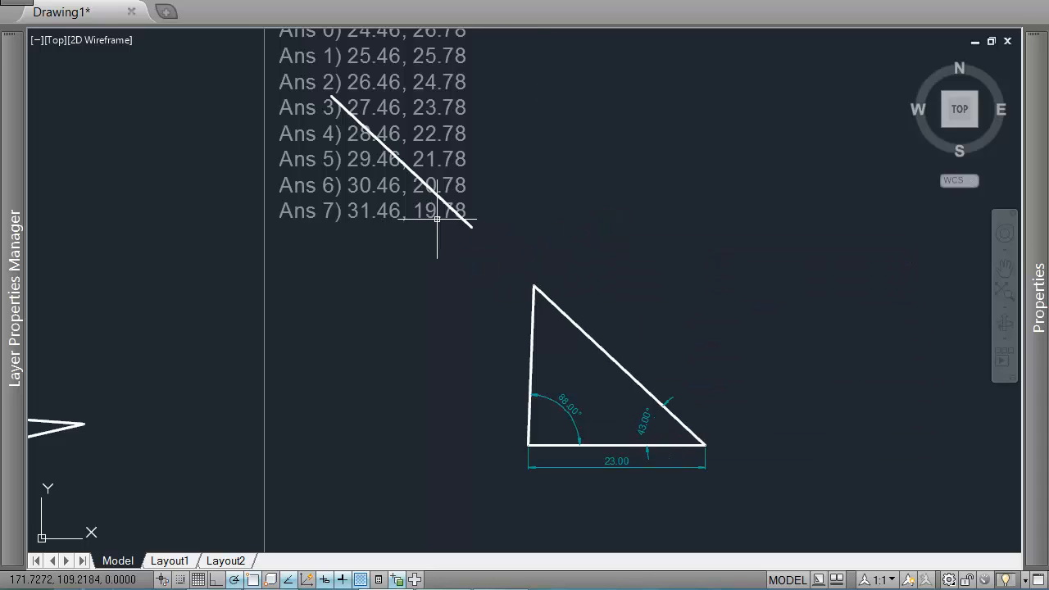
key(Return)
- Add an aligned dimension to the triangle's left side, placing it outside the triangle
text(dim)
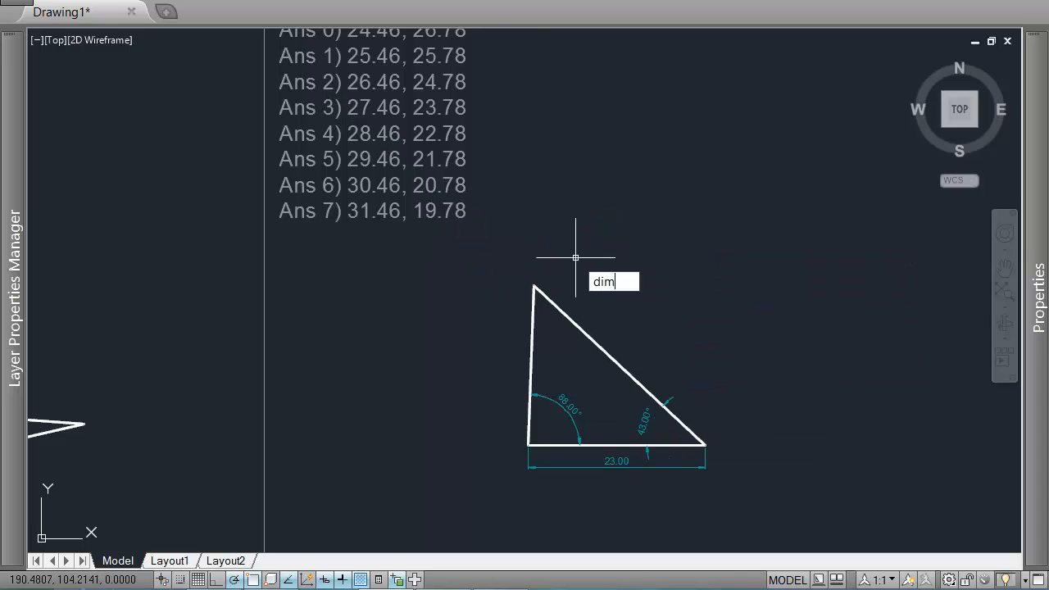
key(Return)
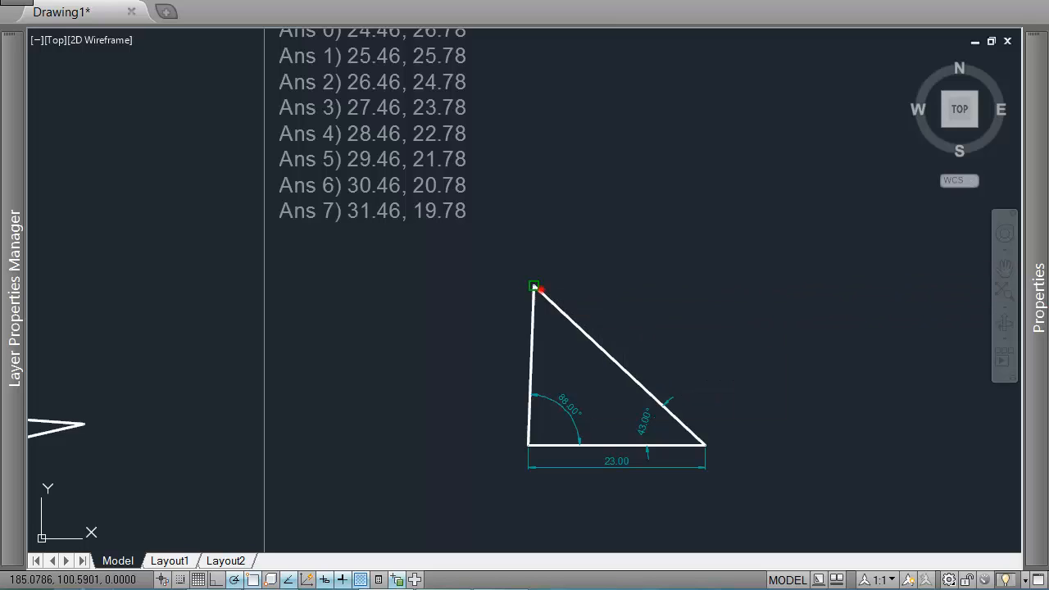
click(534, 287)
click(529, 445)
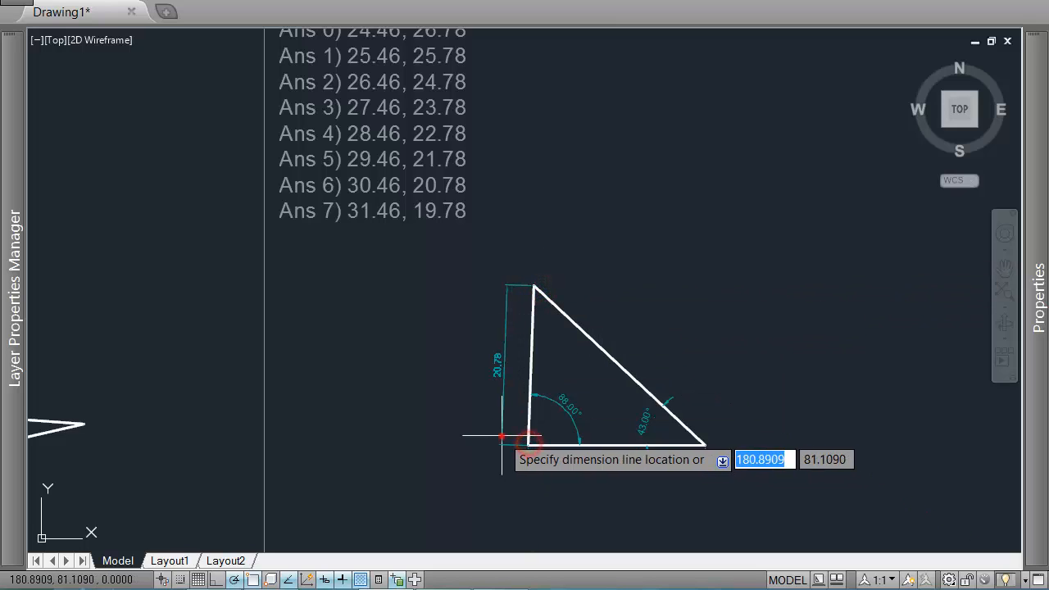
click(502, 436)
- Add an aligned dimension to the triangle's sloping side, from the apex to the right corner, placing it outside the triangle
key(Return)
click(537, 289)
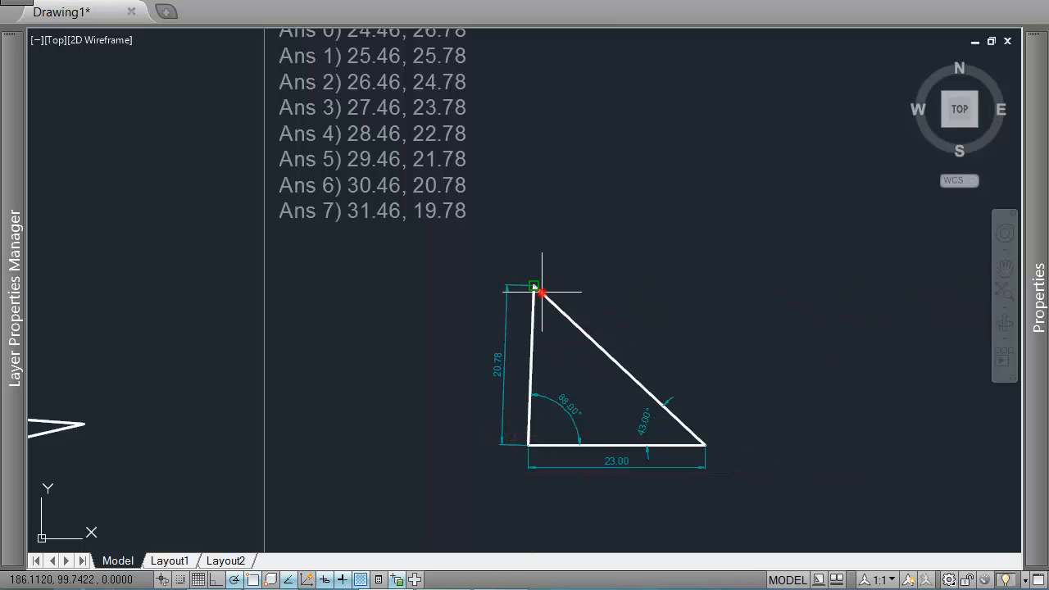
click(705, 445)
click(726, 417)
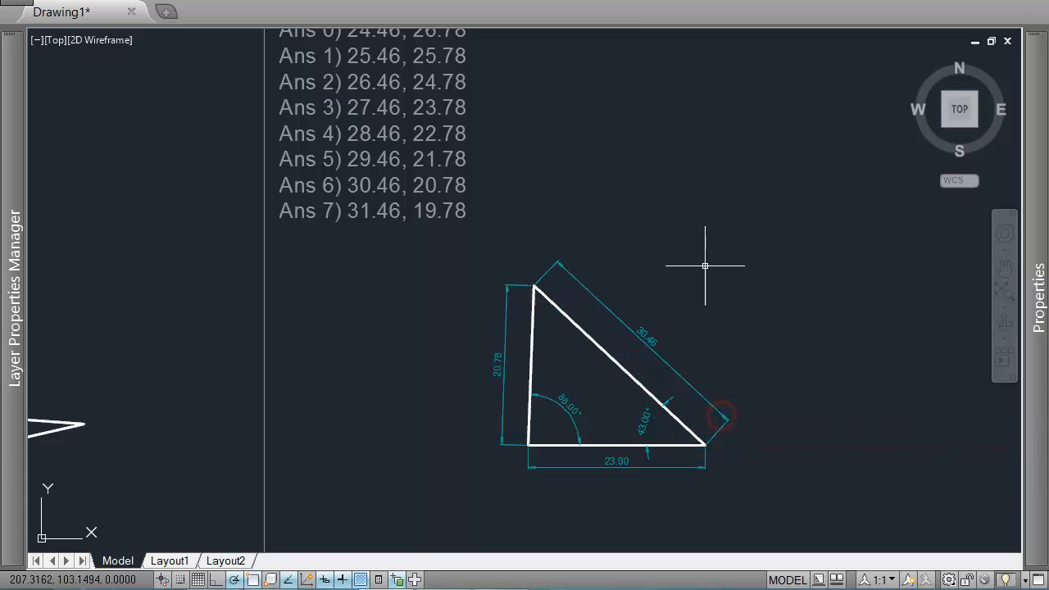
- Compare the triangle's two dimensioned sides with the answer list, and review the dimensions of both constructed triangles
middle_drag(762, 212, 718, 248)
click(171, 201)
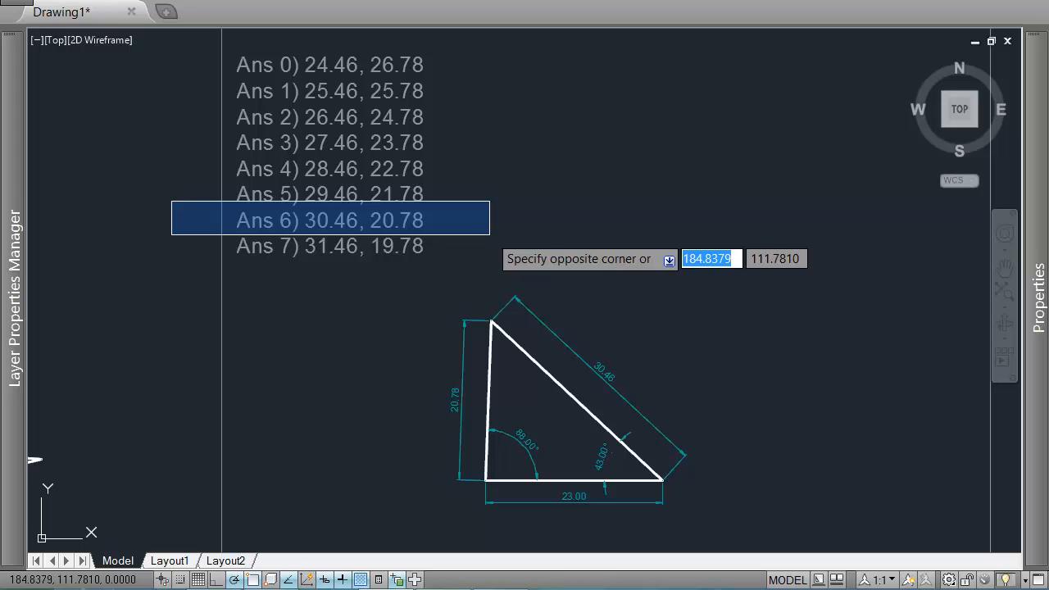
click(491, 234)
scroll(497, 247, down, 2)
scroll(528, 284, up, 1)
scroll(471, 298, down, 3)
scroll(390, 315, up, 3)
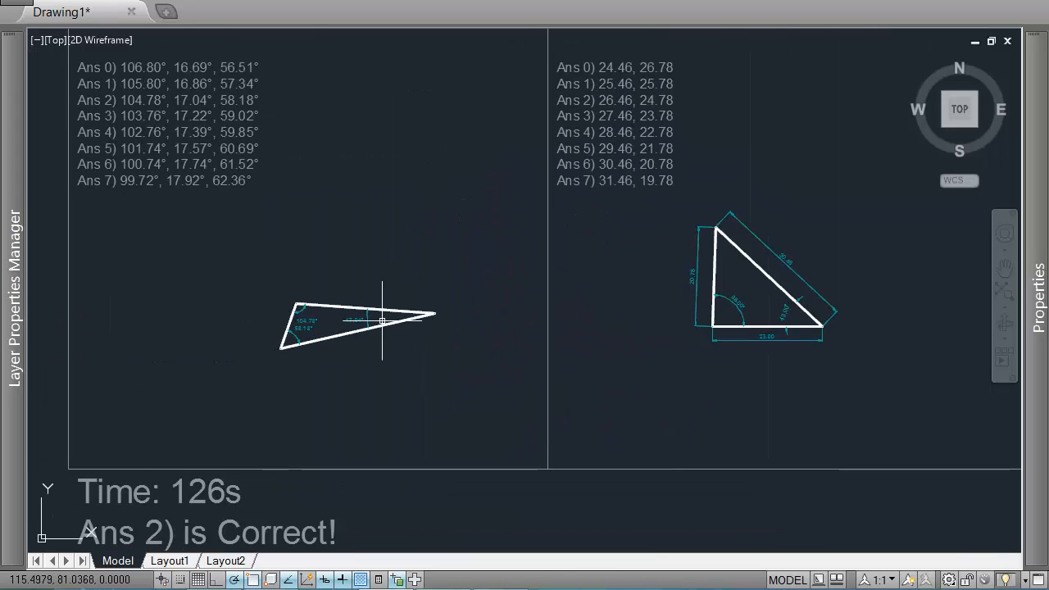
scroll(382, 320, up, 2)
scroll(257, 339, up, 2)
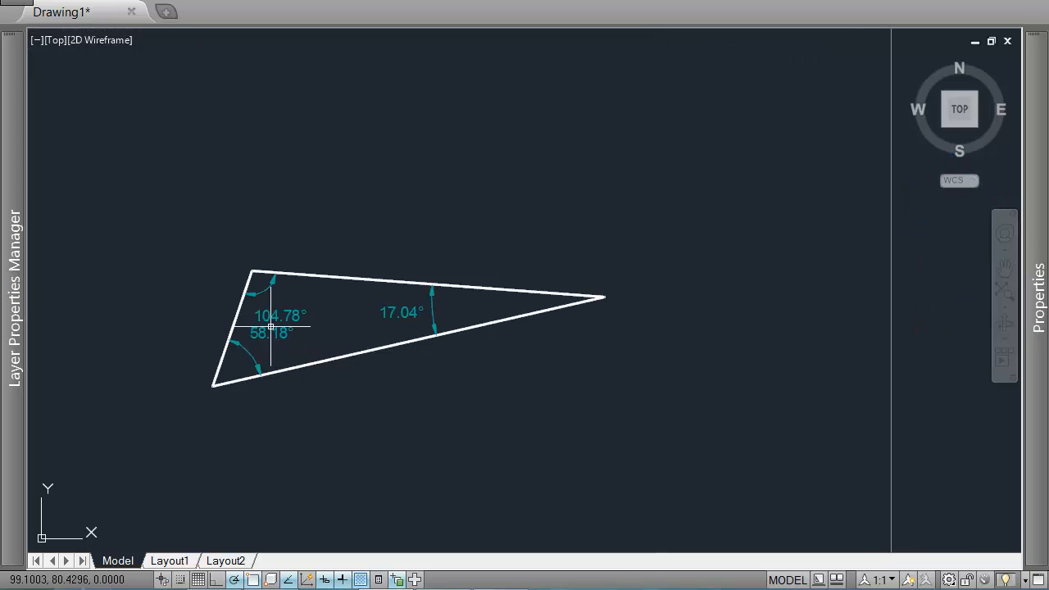
scroll(275, 333, down, 2)
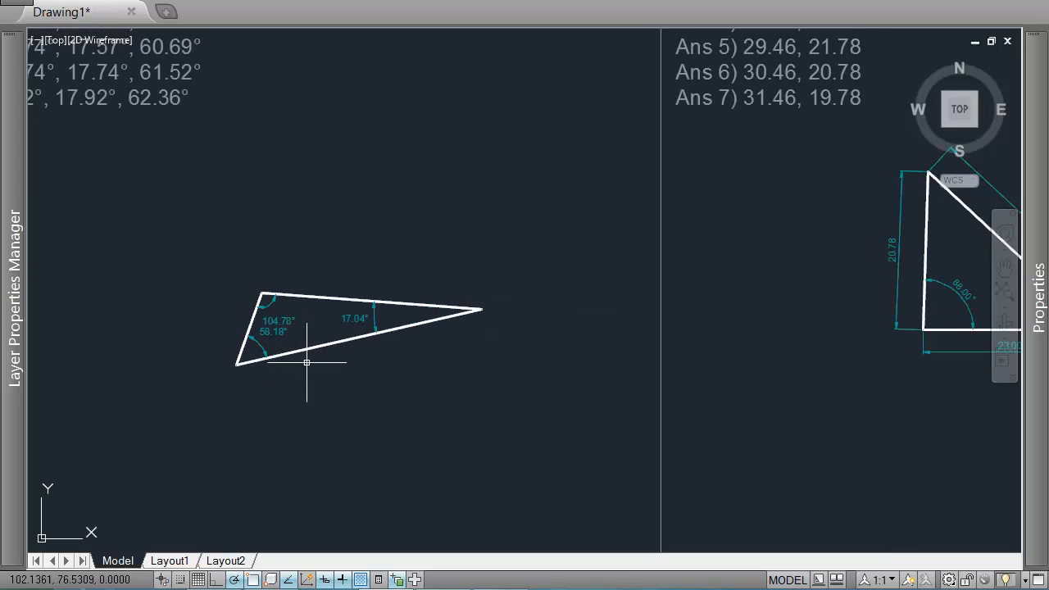
middle_drag(793, 370, 484, 370)
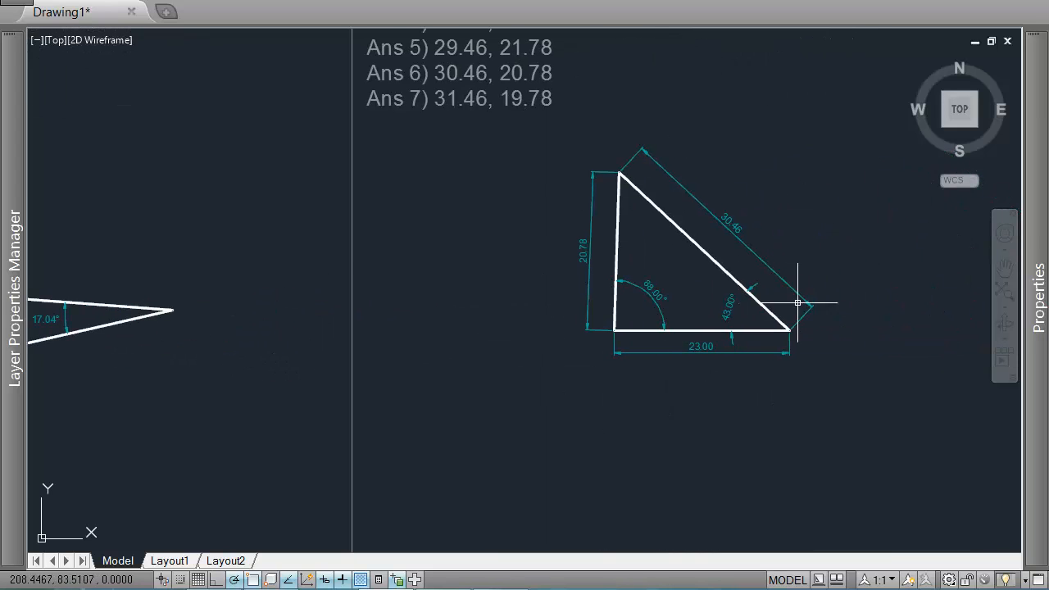
mouse_move(798, 303)
middle_down()
mouse_move(736, 342)
mouse_move(681, 354)
middle_up()
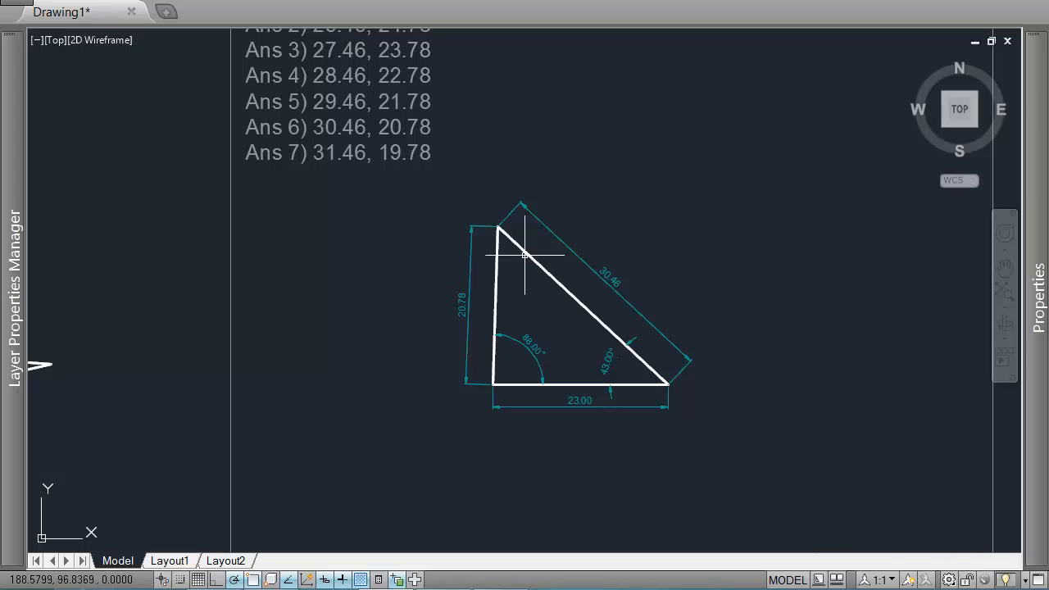
middle_drag(715, 391, 631, 388)
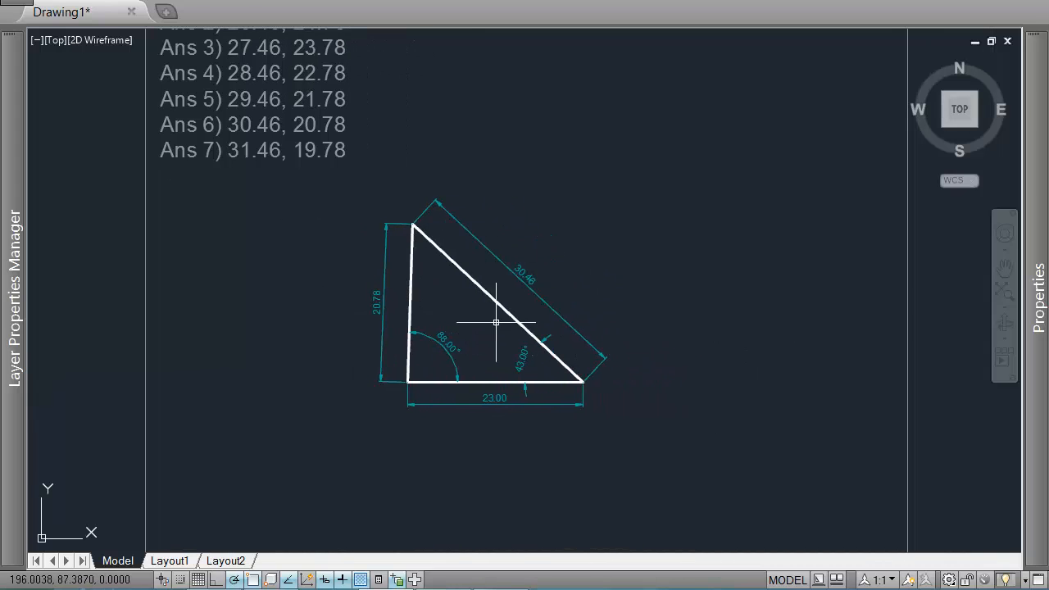
middle_drag(487, 279, 517, 318)
scroll(673, 329, down, 2)
scroll(518, 318, up, 1)
scroll(628, 310, up, 2)
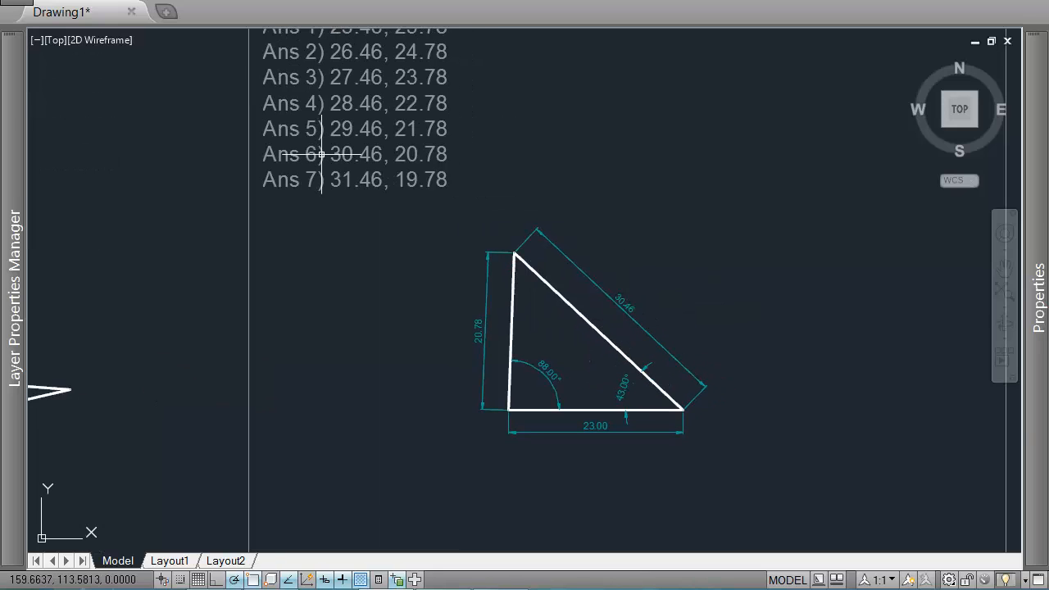
- Submit answer 6 for the LengthSolve problem and dismiss the message
text(a)
key(Return)
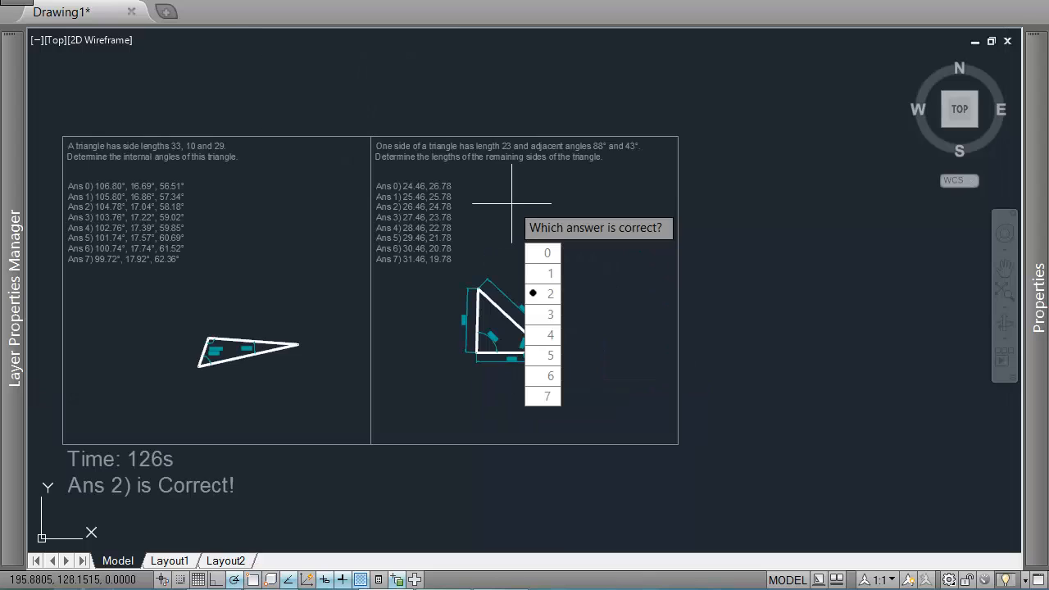
text(6)
key(Return)
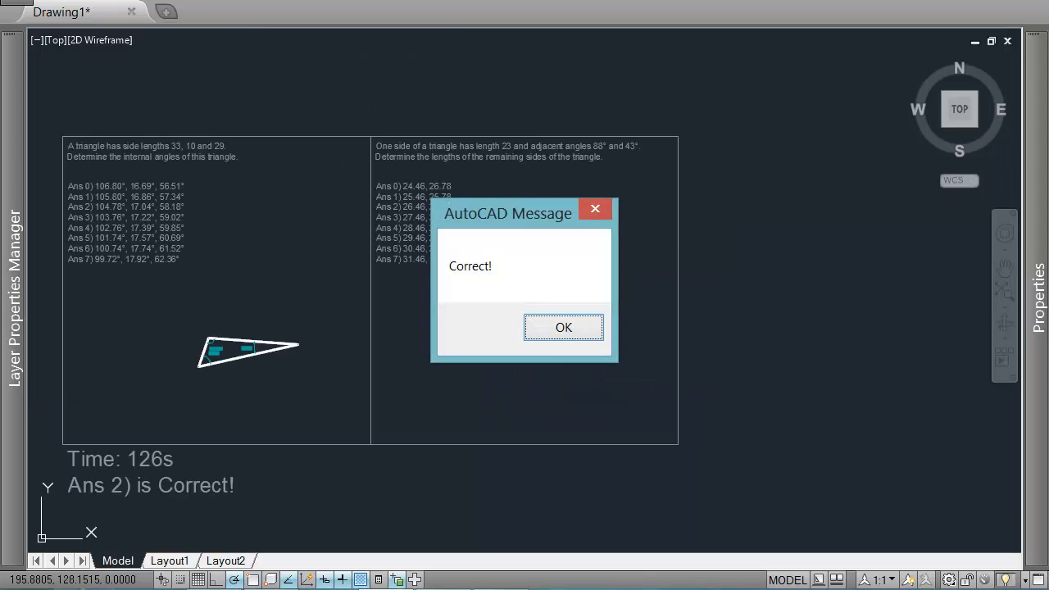
key(Return)
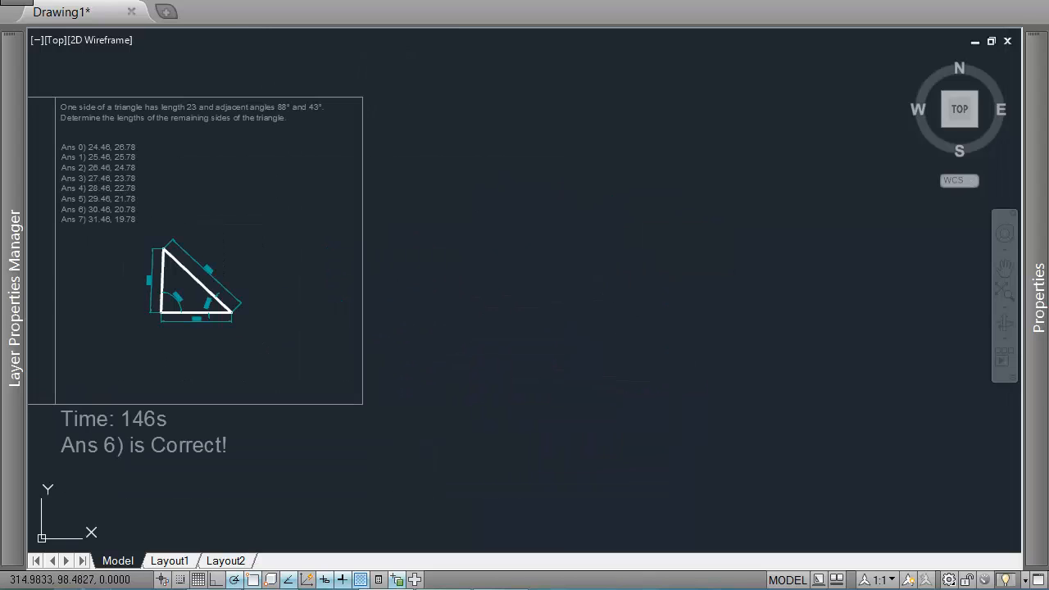
- Generate a VectorSum problem with its starting point at 300,100
key(Return)
key(Down)
key(Down)
key(Down)
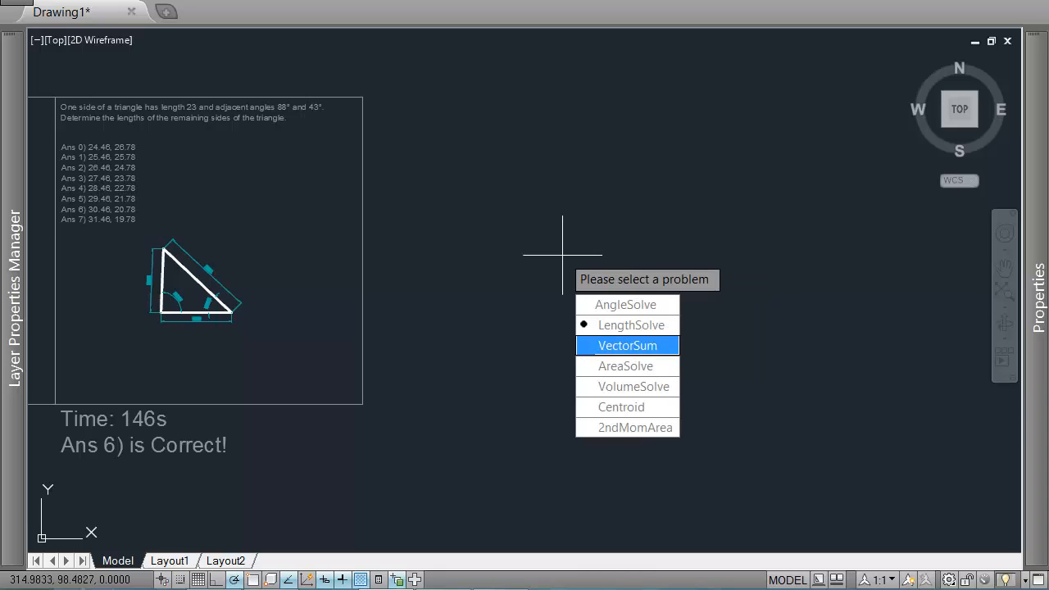
click(621, 344)
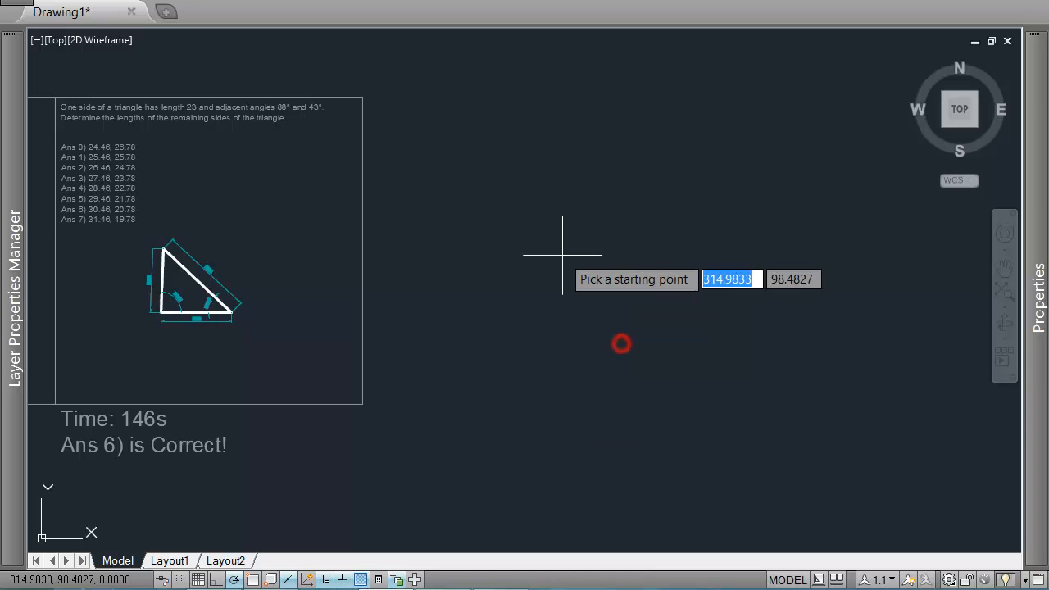
text(300)
key(Tab)
text(100)
key(Return)
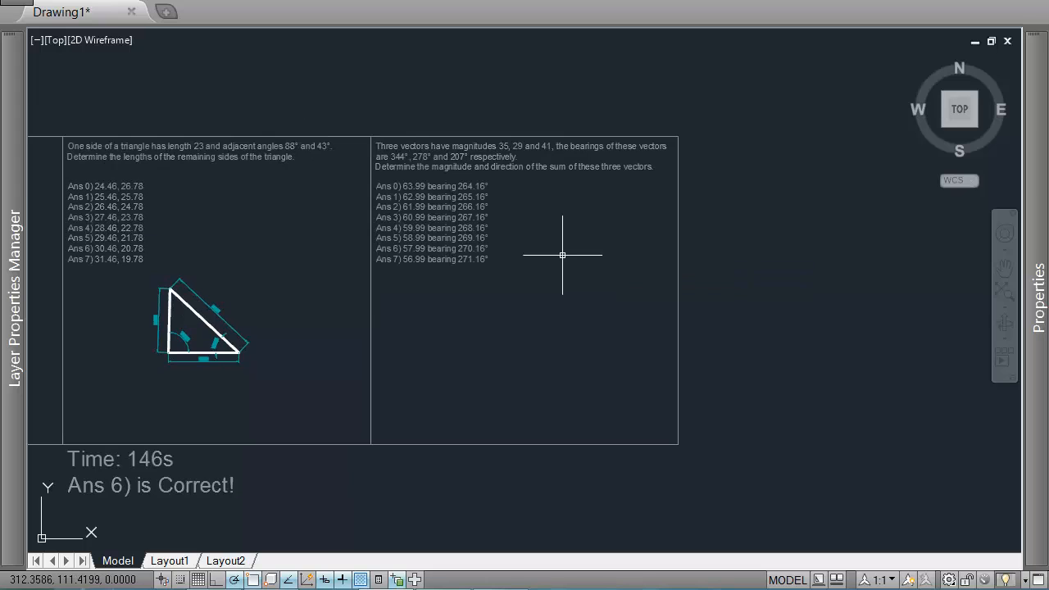
- Examine the VectorSum problem's magnitudes, bearings and answer options
scroll(516, 193, up, 3)
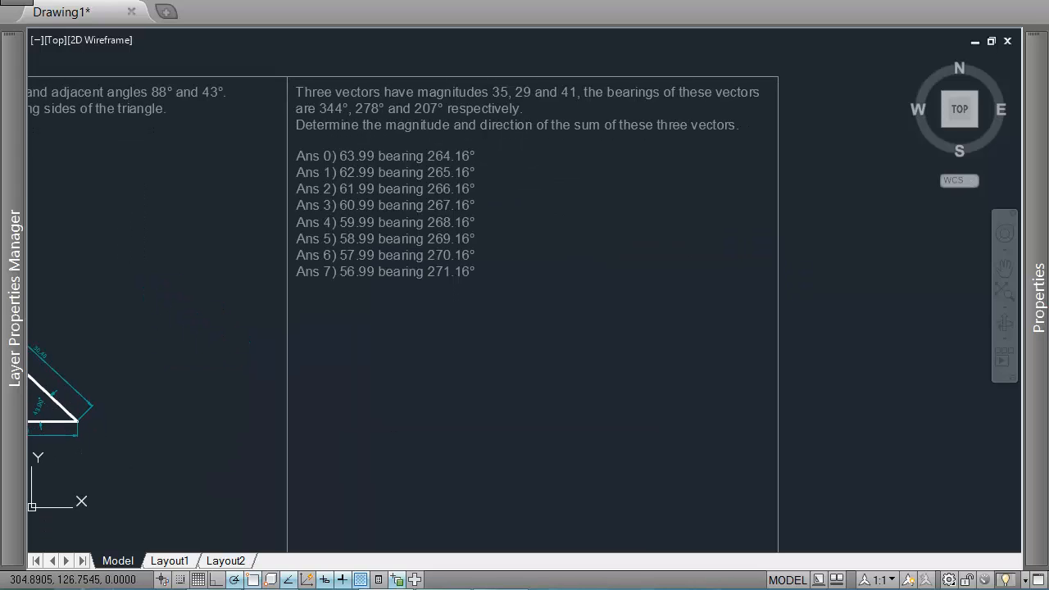
middle_drag(493, 142, 494, 136)
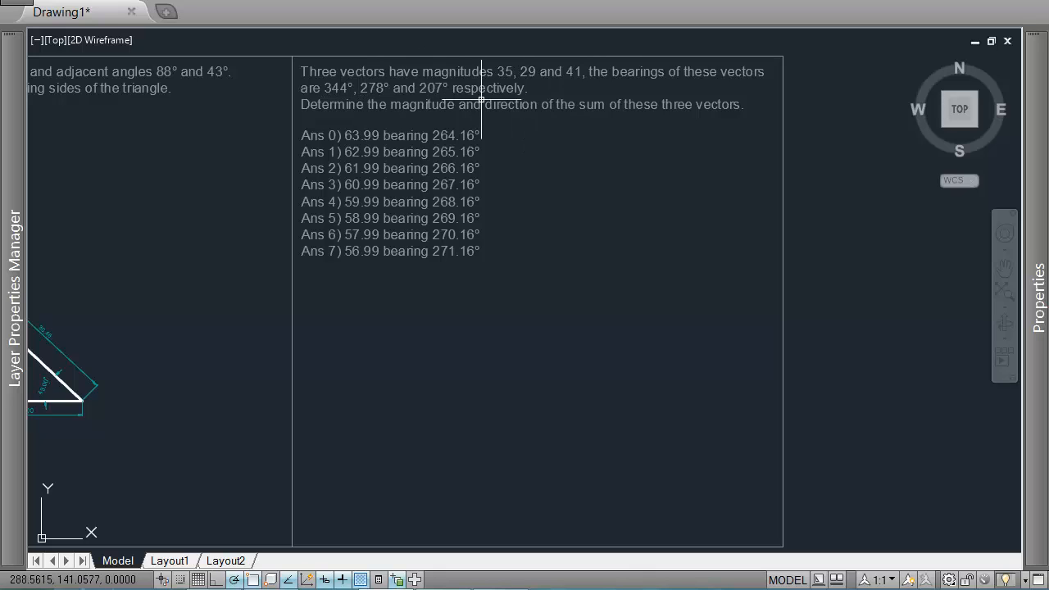
click(437, 120)
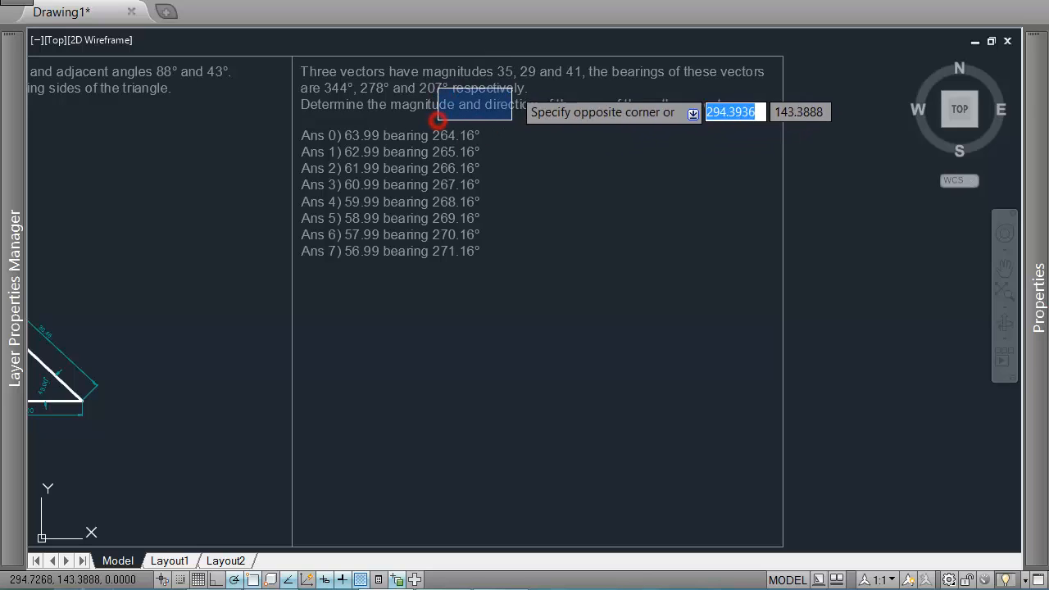
click(529, 83)
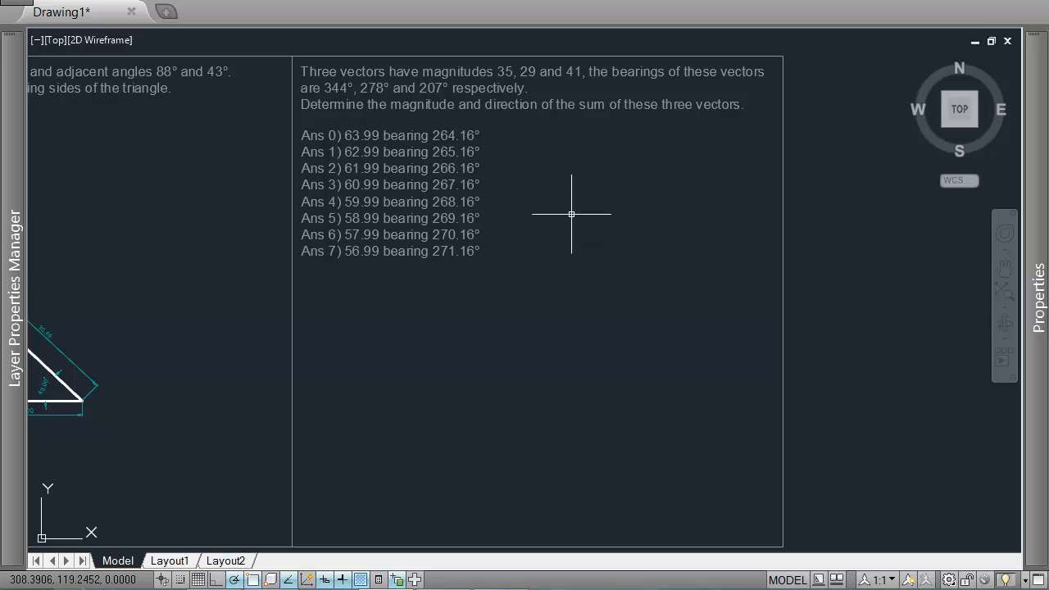
middle_drag(596, 227, 605, 217)
middle_drag(648, 189, 643, 185)
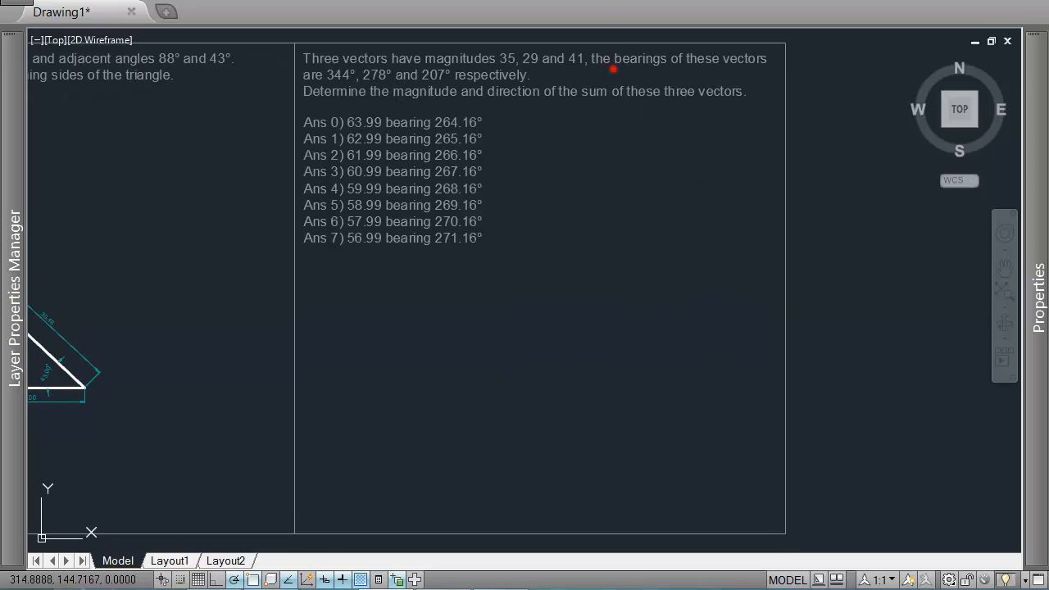
click(613, 69)
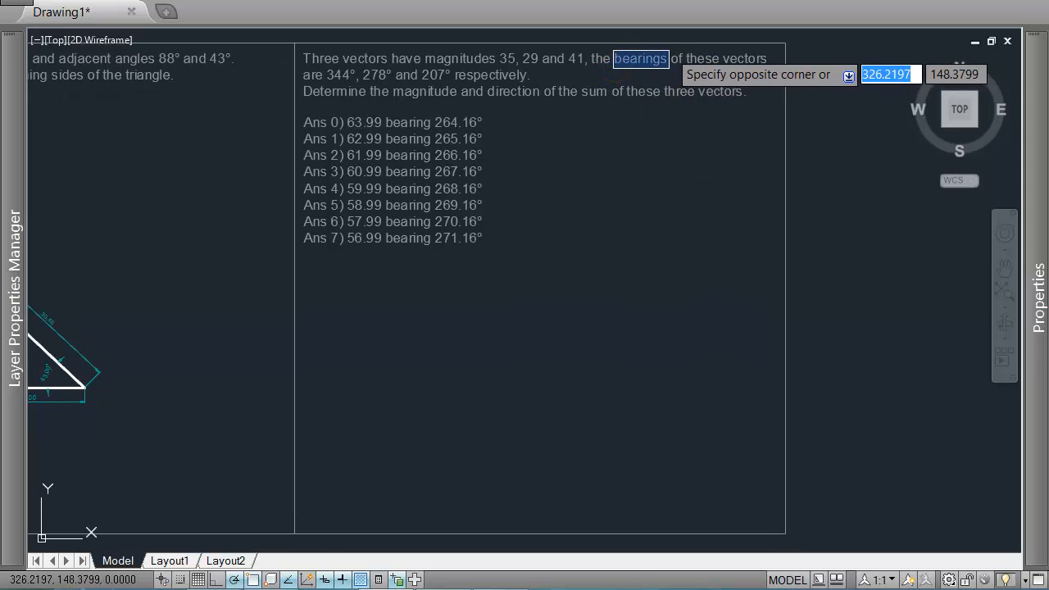
click(669, 51)
text(l)
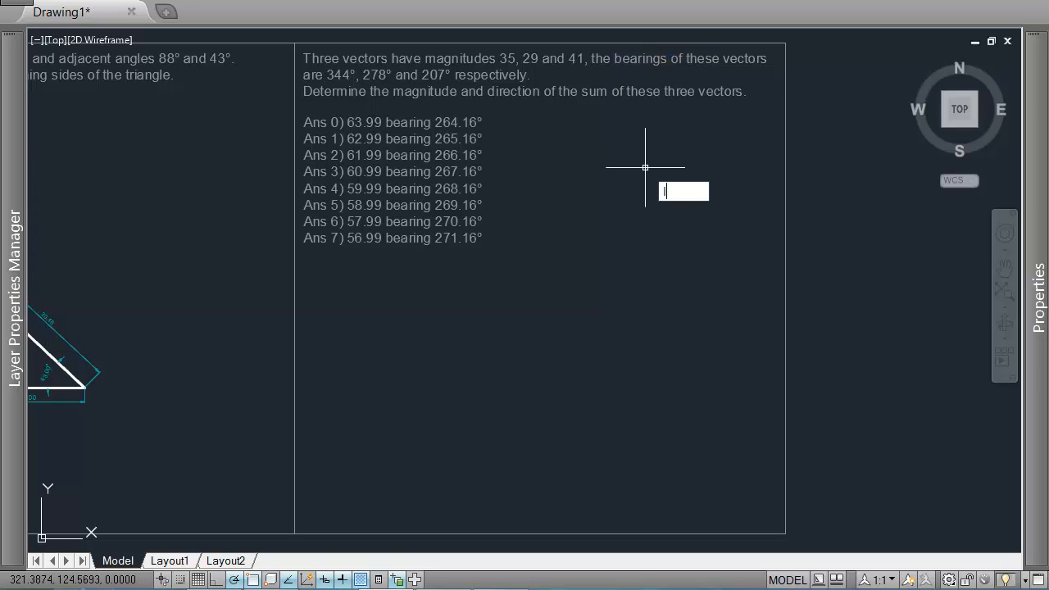
key(Return)
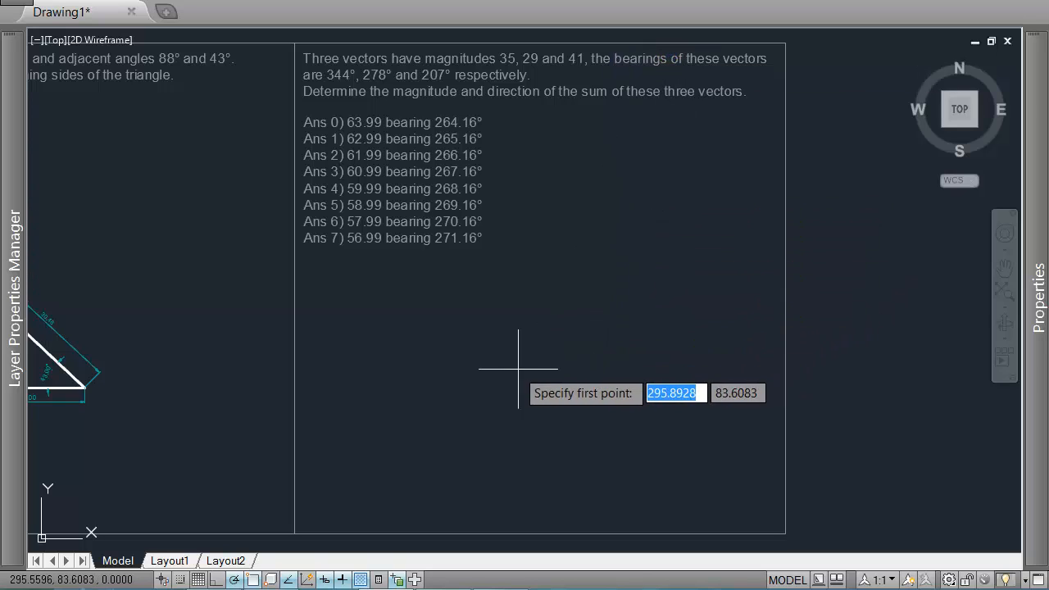
click(500, 352)
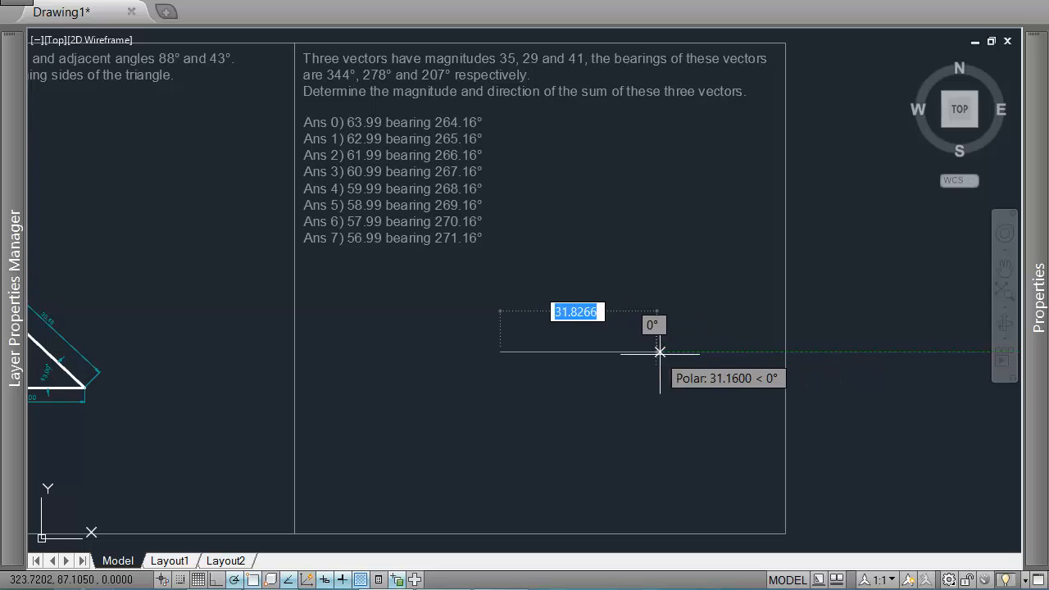
key(Escape)
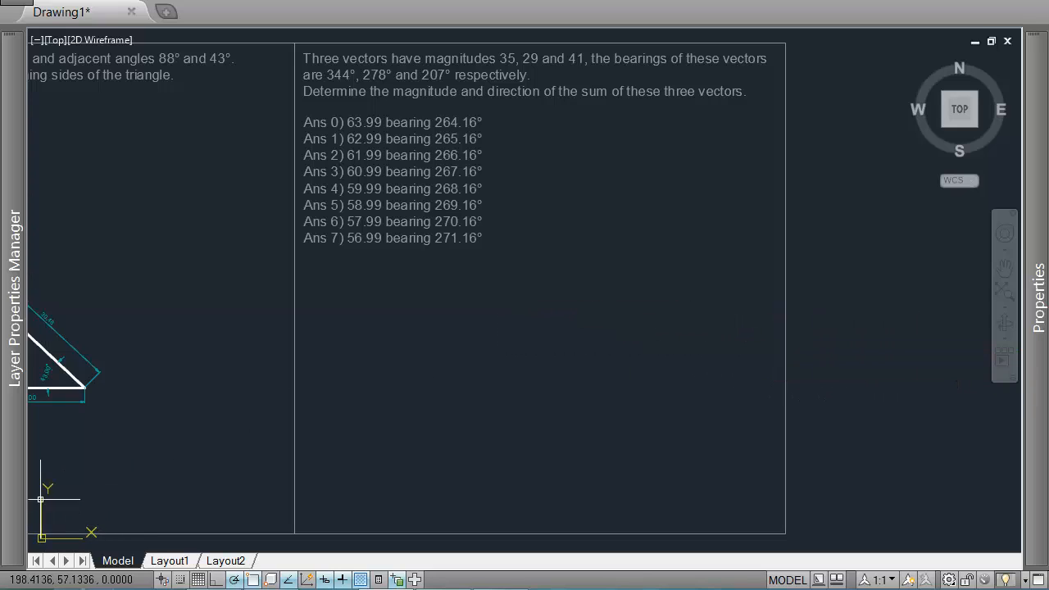
- Try drawing a line at an angle of 344° in the empty area below the VectorSum answers, and delete it
key(space)
click(476, 356)
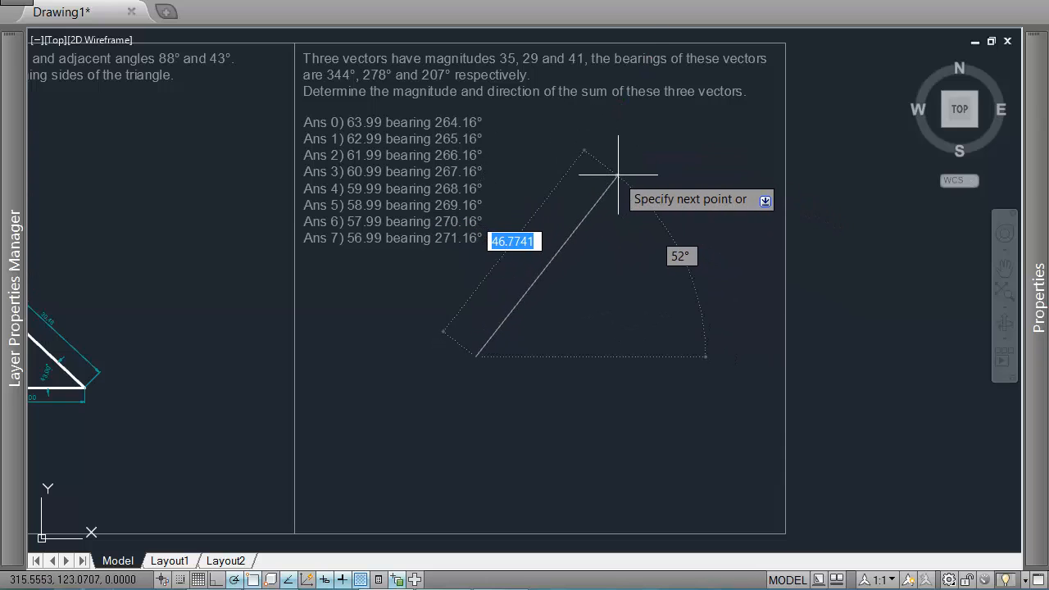
key(Tab)
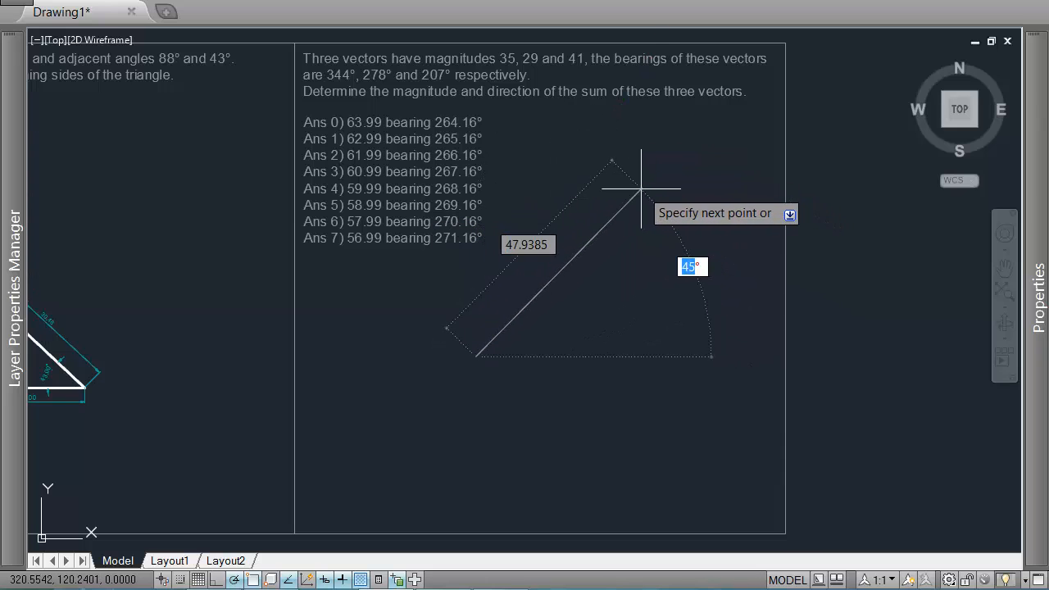
text(344)
key(Return)
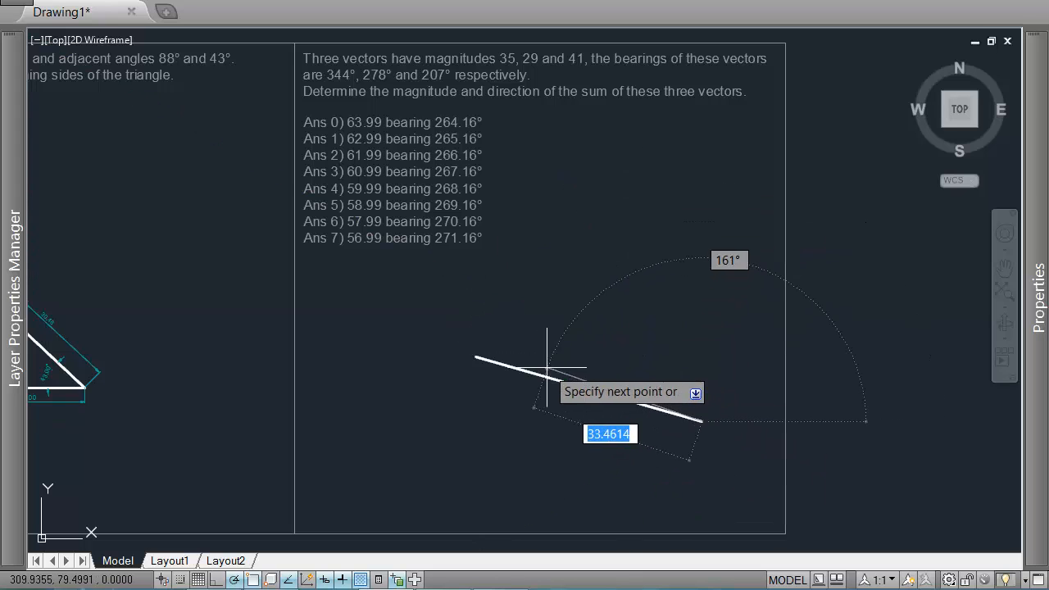
key(Return)
key(Return)
click(476, 358)
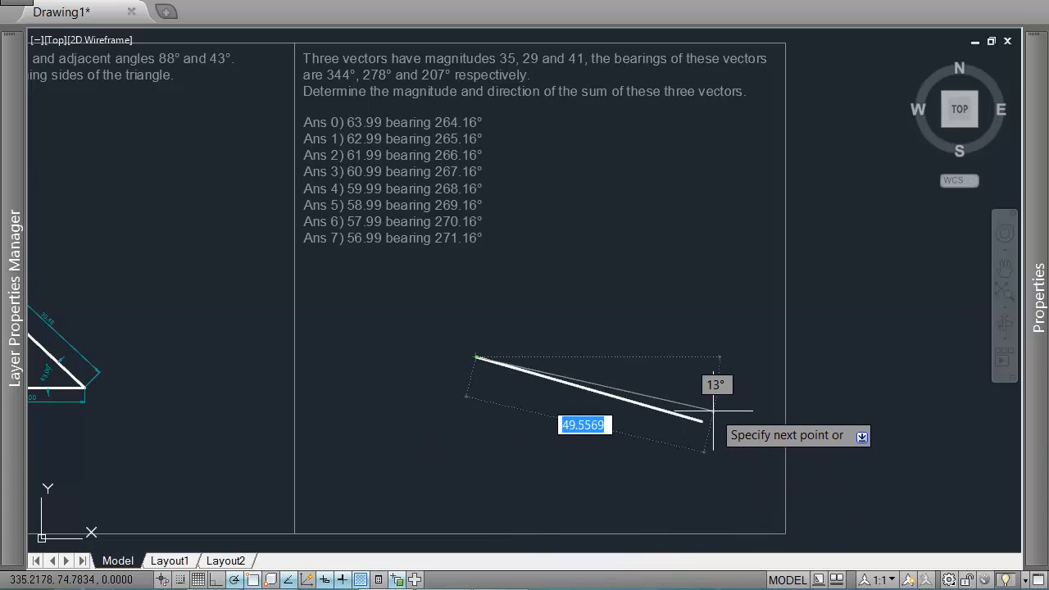
key(Escape)
click(657, 405)
key(Delete)
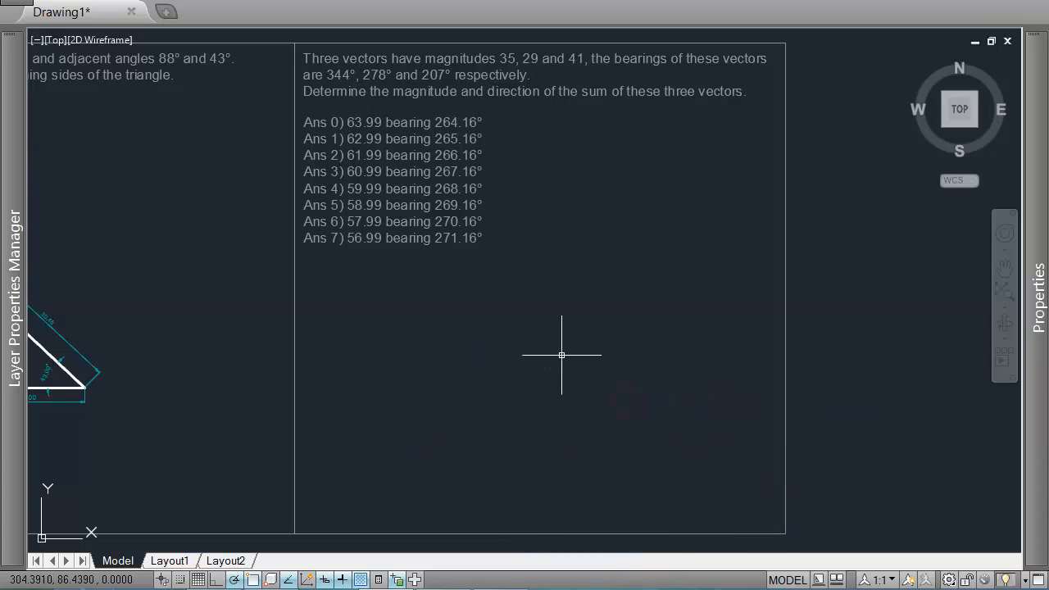
- Draw the first vector as a line 35 long at 344°, starting in the empty area below and right of the answer options
text(l)
key(Return)
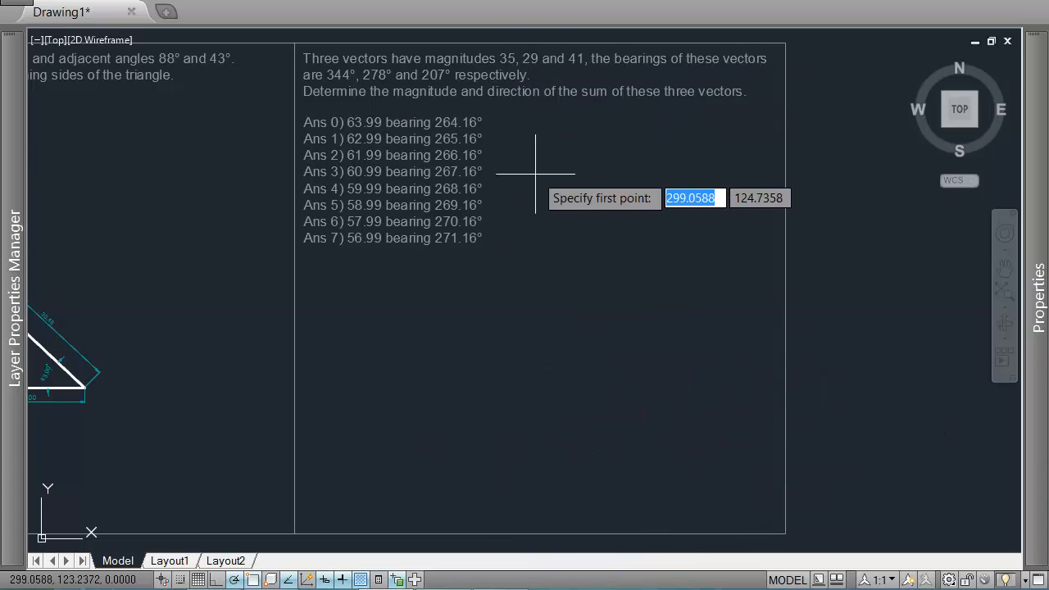
click(538, 312)
text(35)
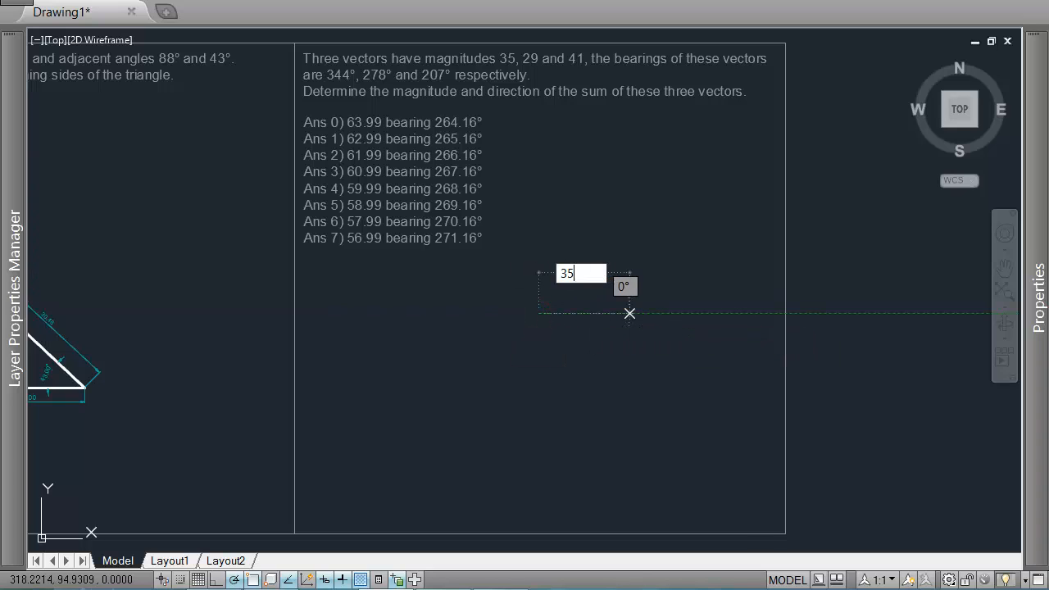
key(Tab)
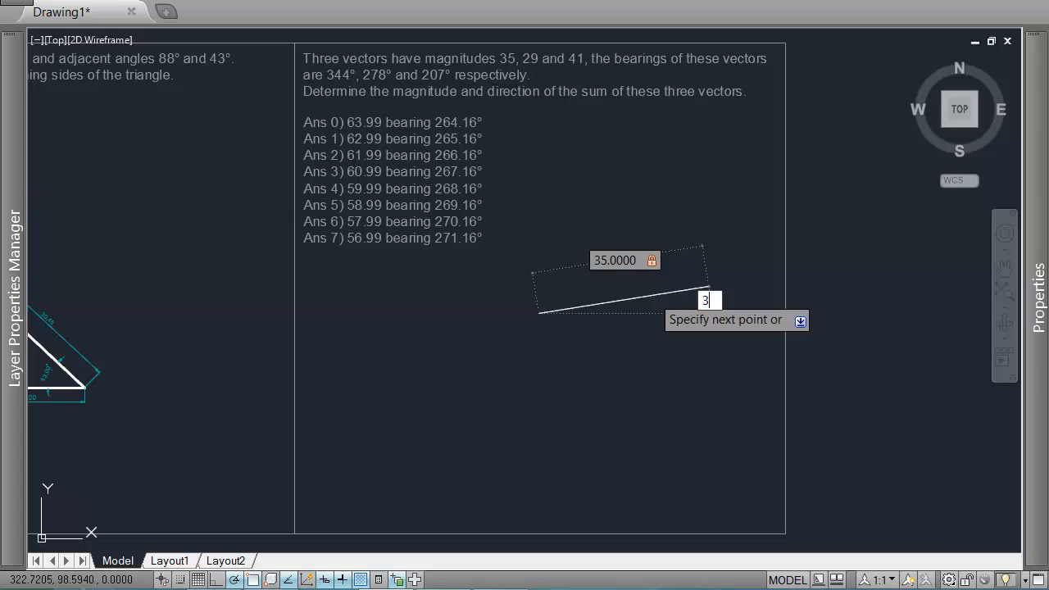
key(Return)
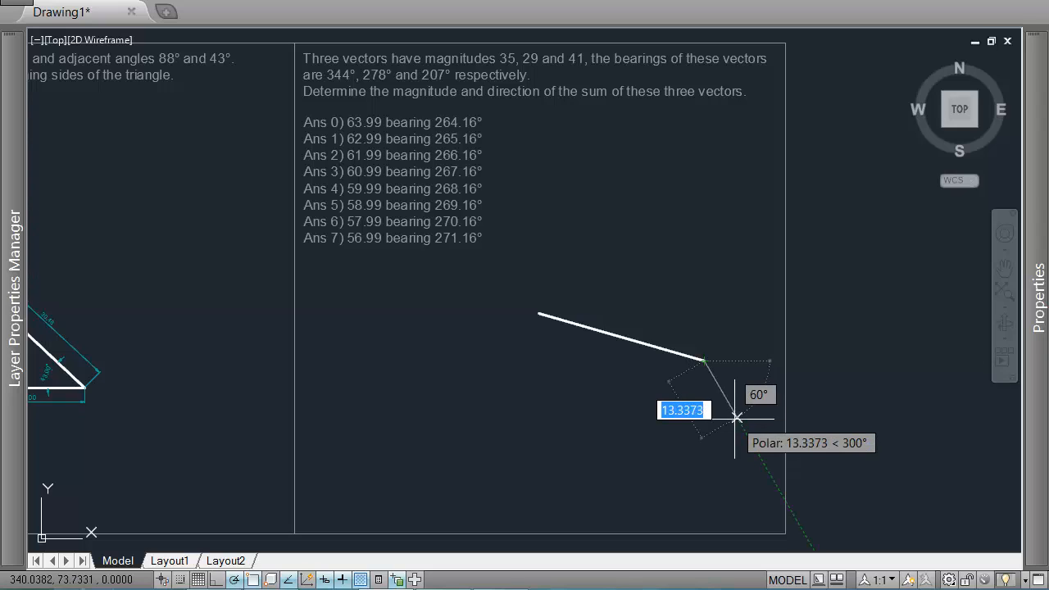
- Try drawing the second vector, 29 long at an angle of 278°, from the first vector's end, and delete it
text(29)
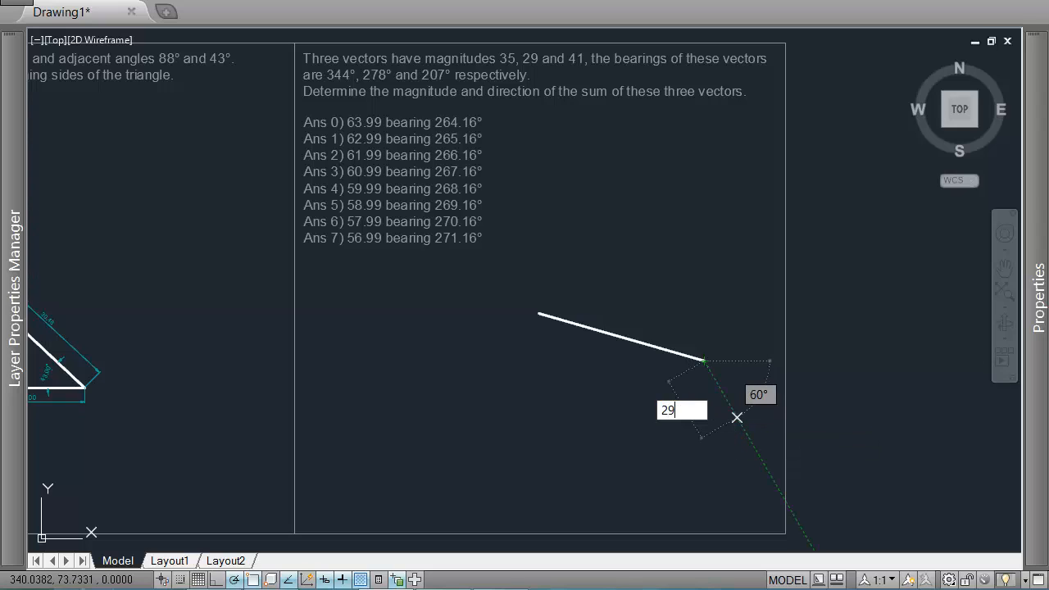
key(Tab)
text(2)
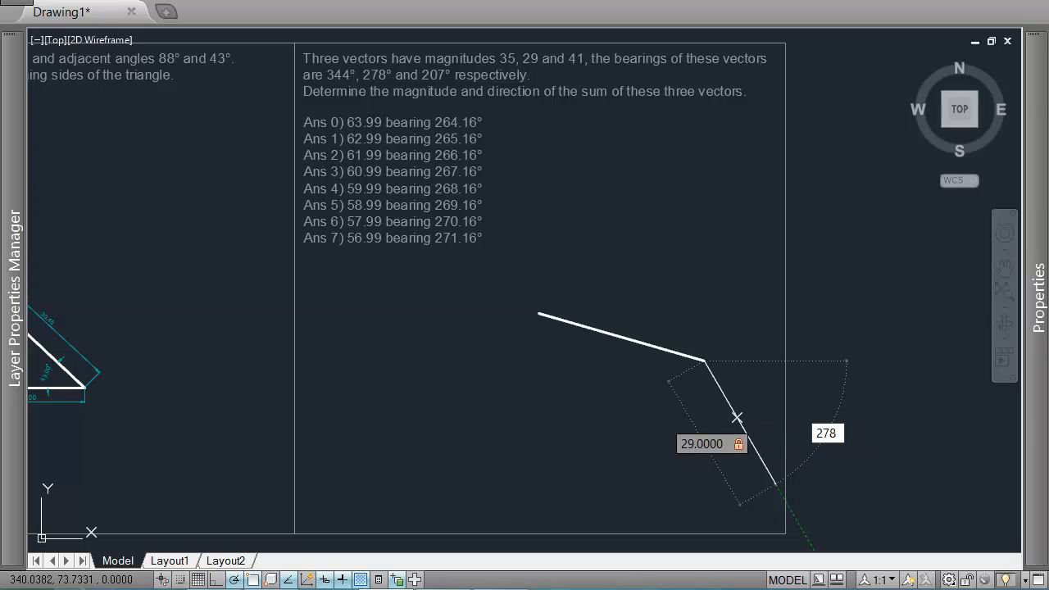
text(78)
key(Return)
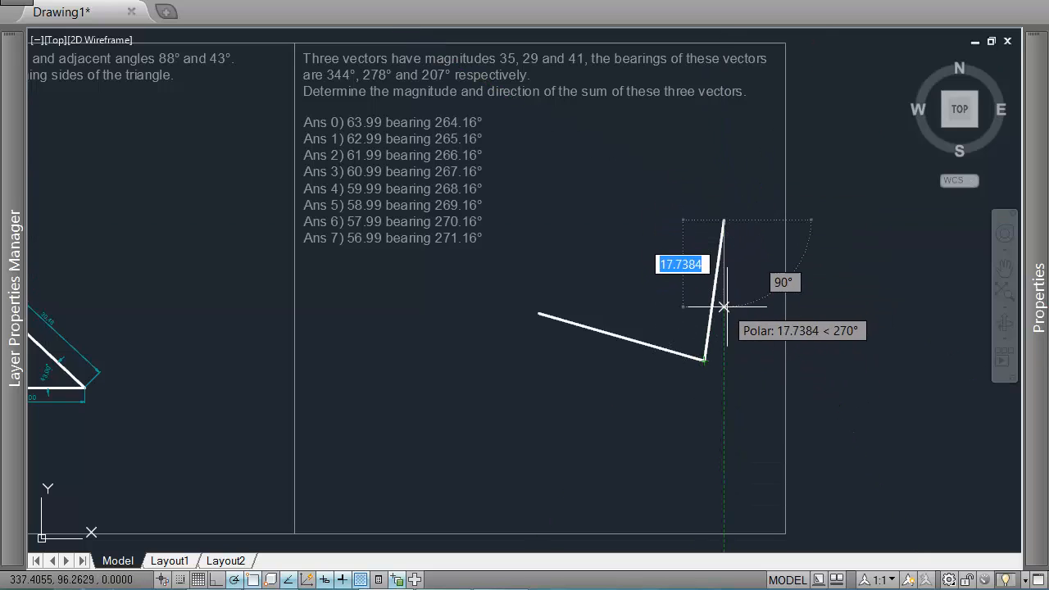
key(Return)
key(Return)
click(703, 359)
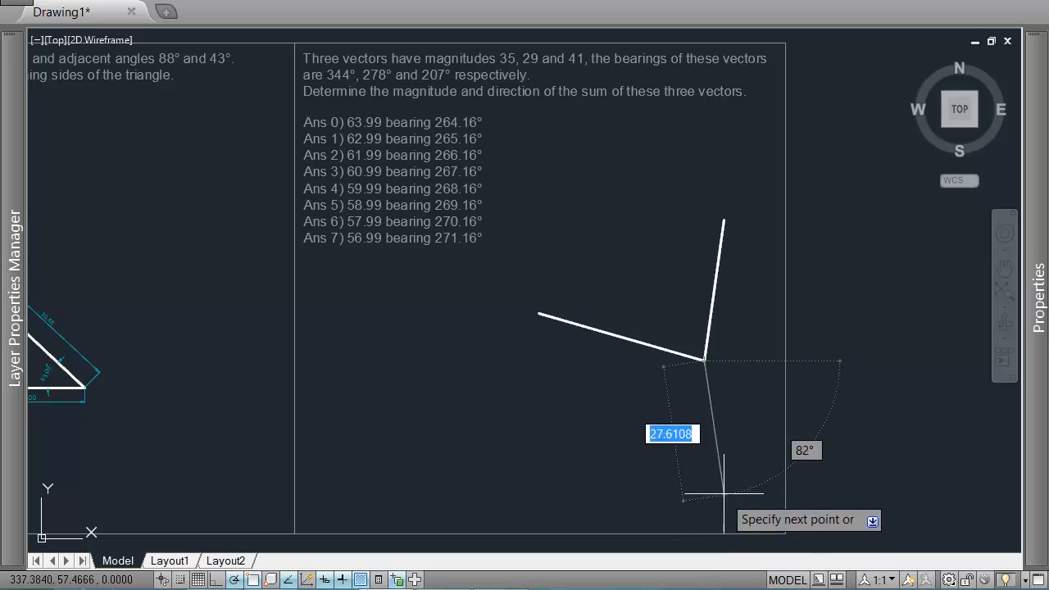
key(Escape)
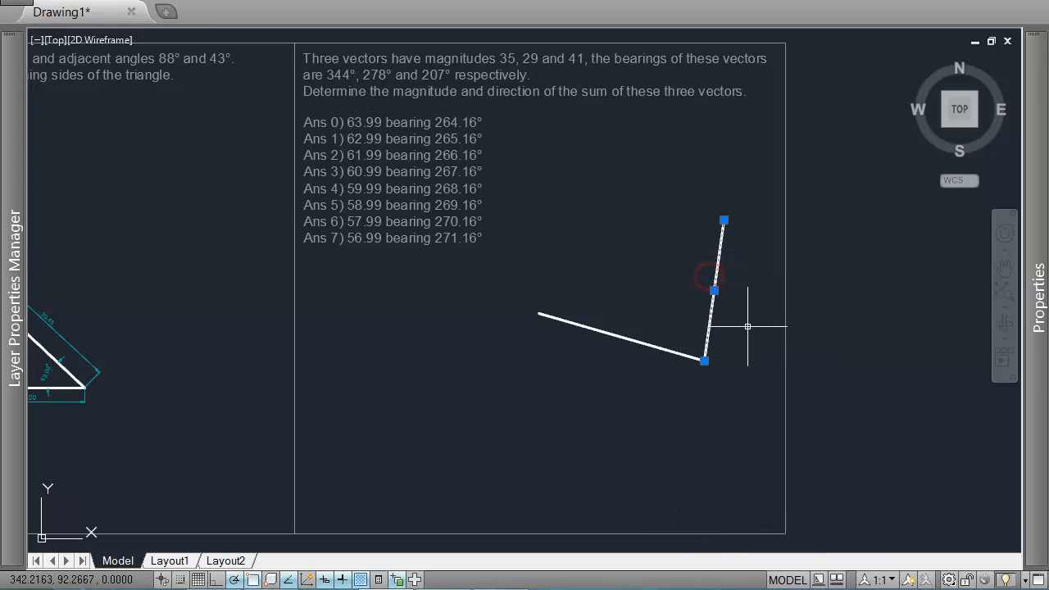
- Draw the second vector from the first vector's end, 29 long and pointing steeply downward at 278°
key(Return)
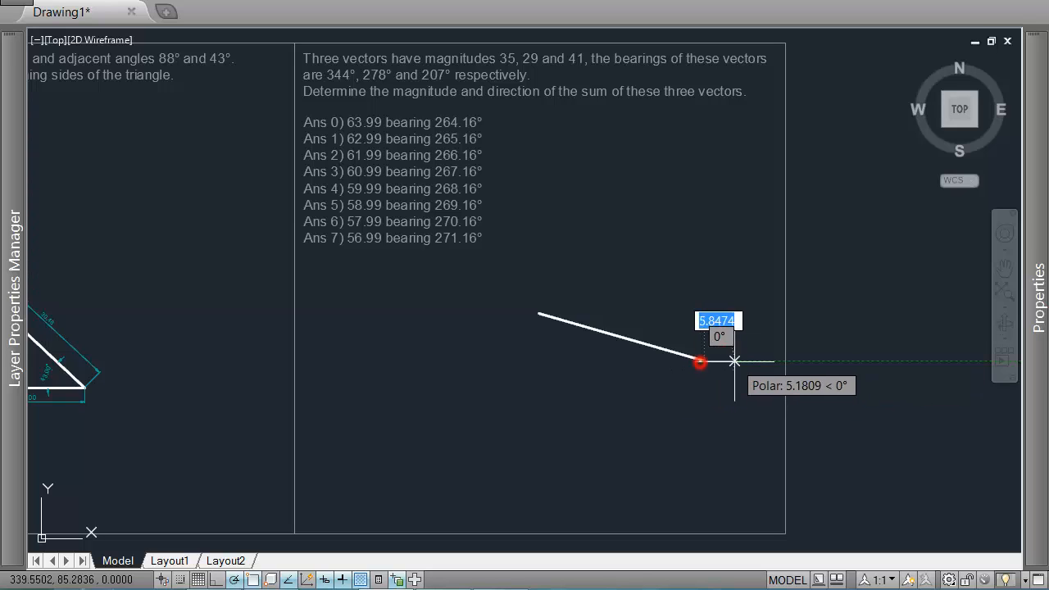
click(703, 359)
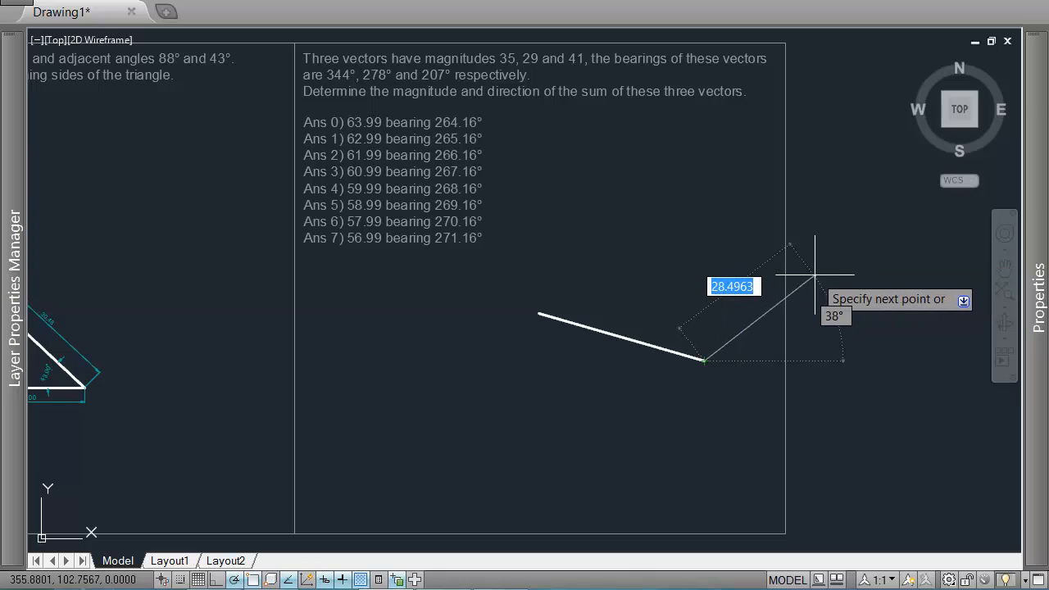
text(29)
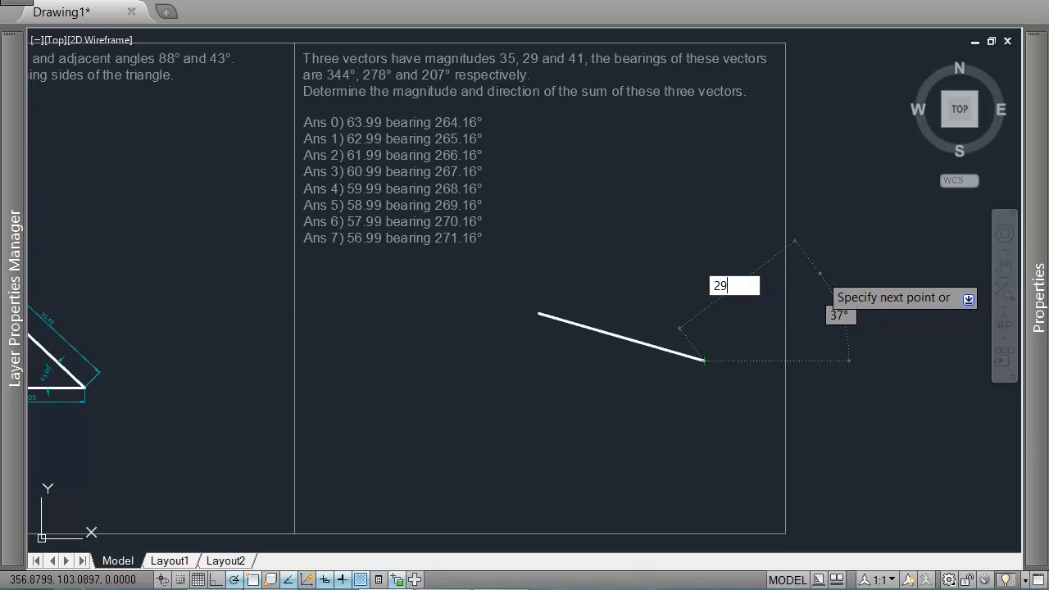
key(Tab)
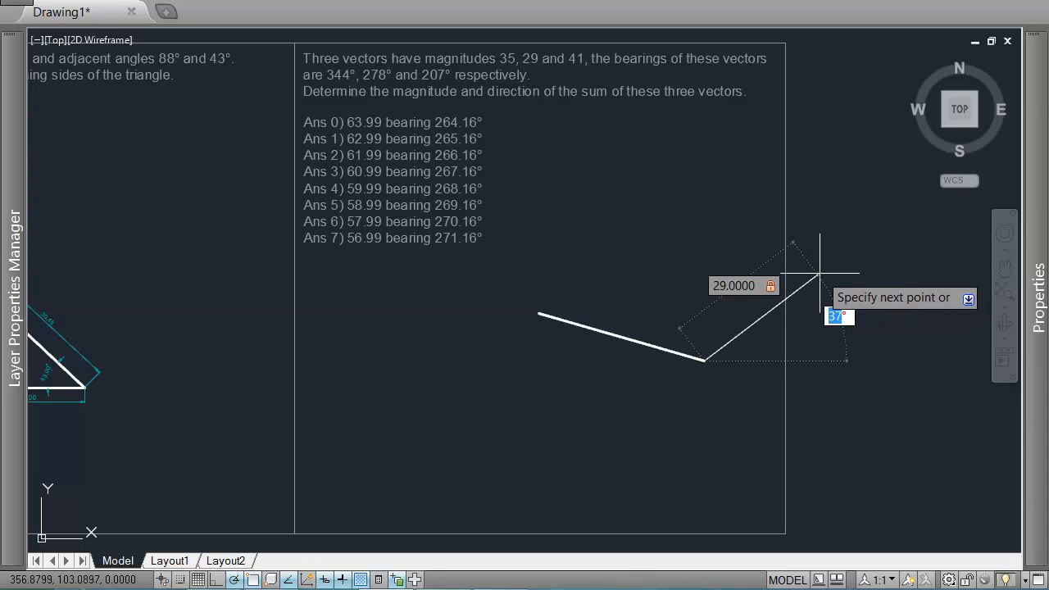
text(278)
key(Return)
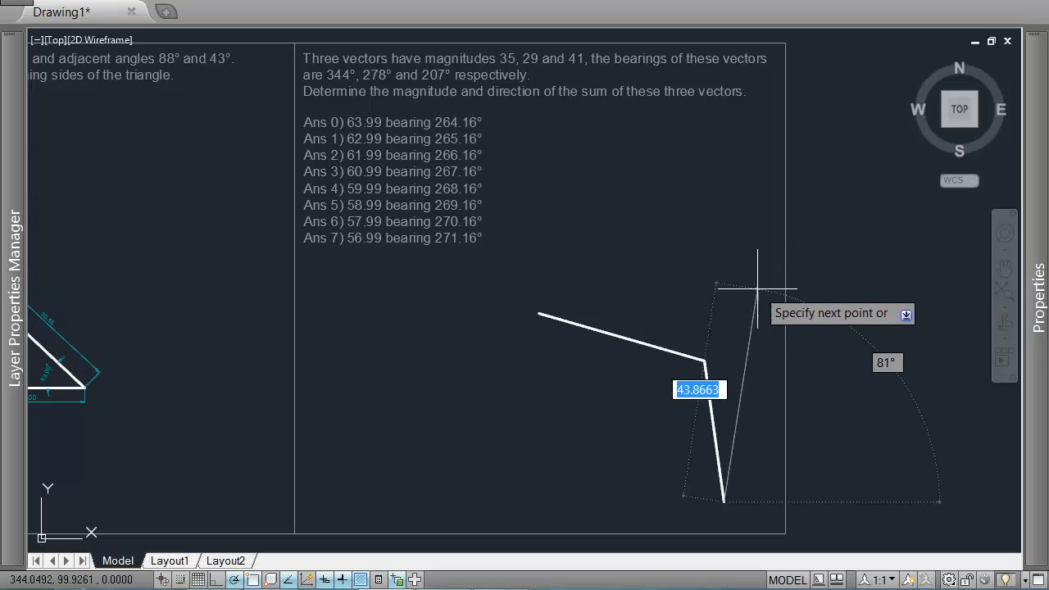
key(Return)
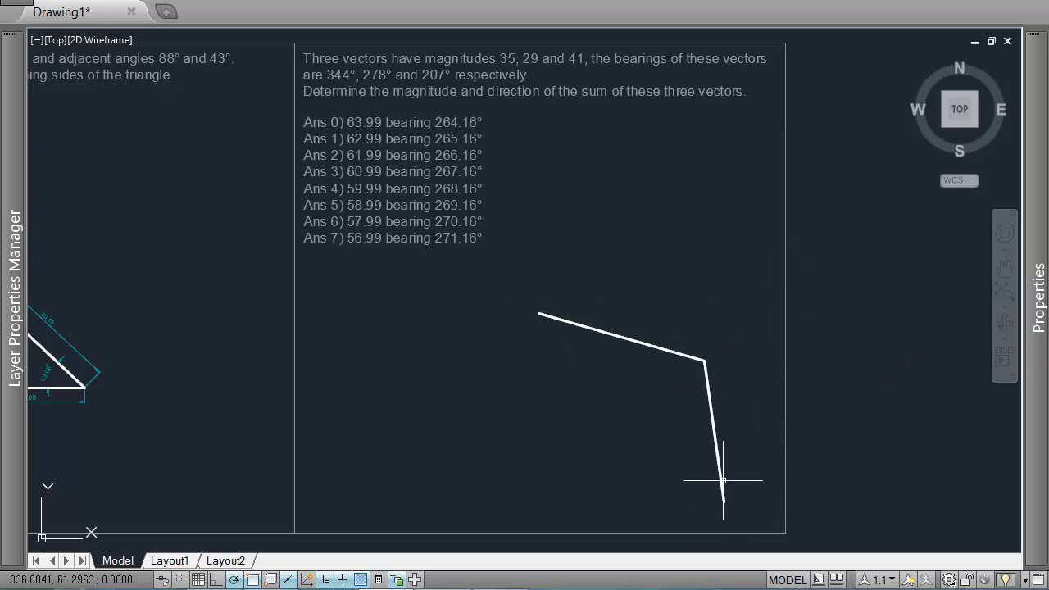
- Move the two connected vectors together about 24 units at 155° to make room below them
text(m)
key(Return)
click(733, 325)
click(691, 382)
key(Return)
click(714, 307)
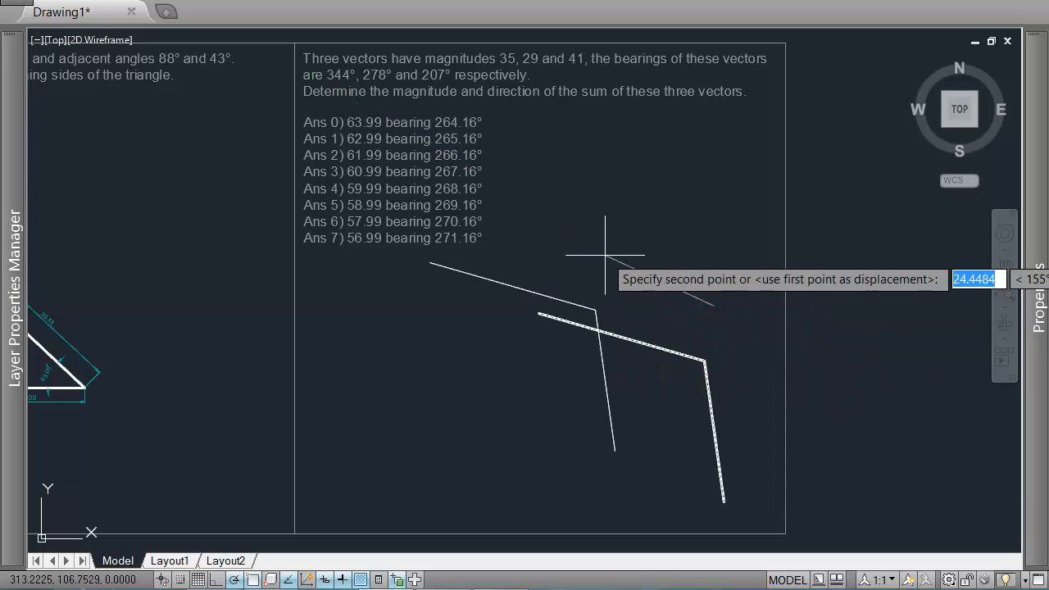
click(605, 256)
- Draw the third vector from the second vector's end, 41 long at 207°
text(l)
key(Return)
click(617, 447)
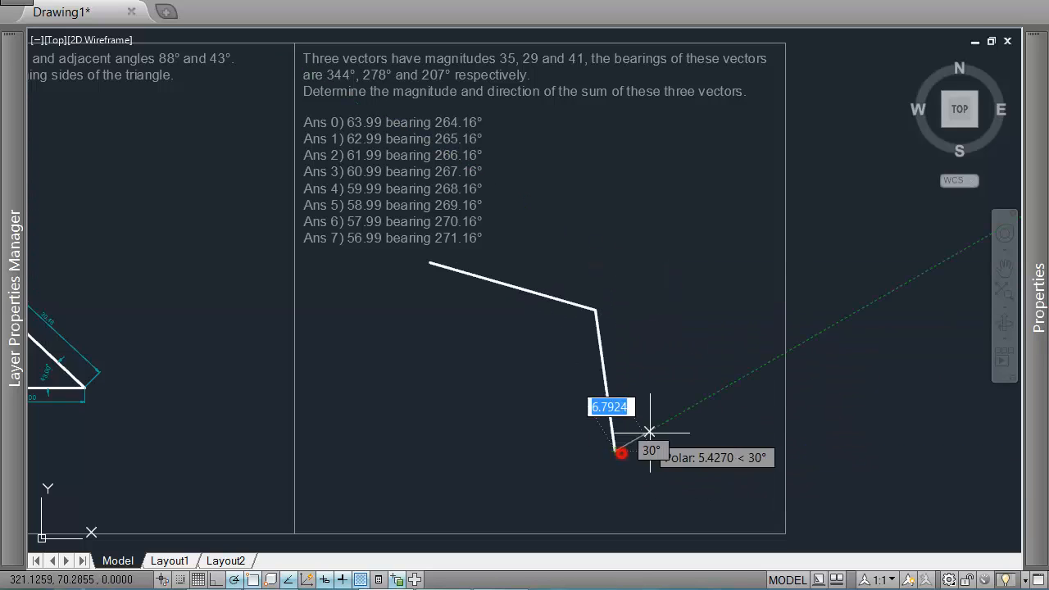
text(41)
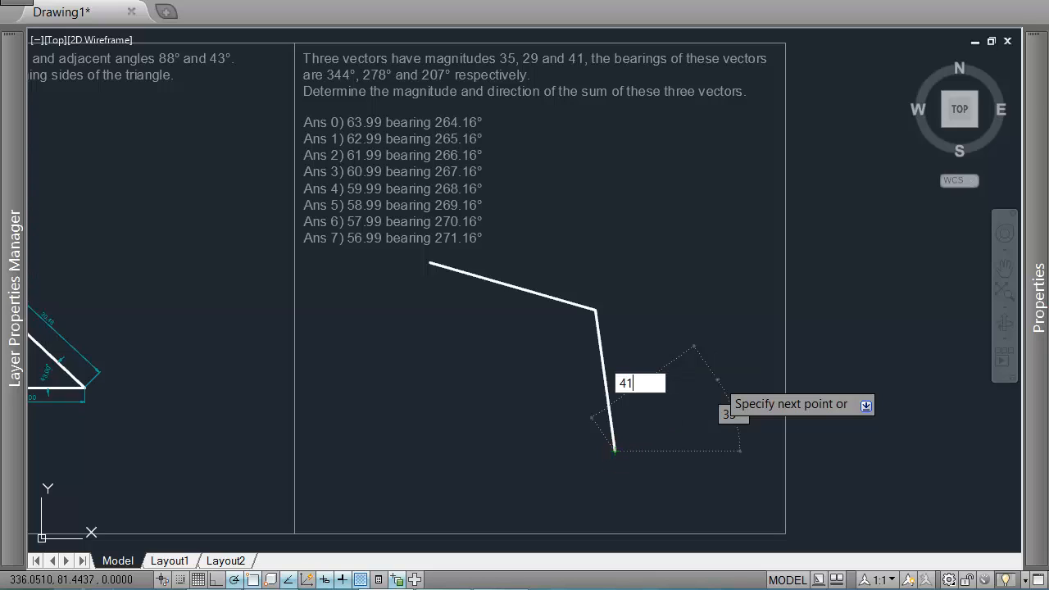
key(Tab)
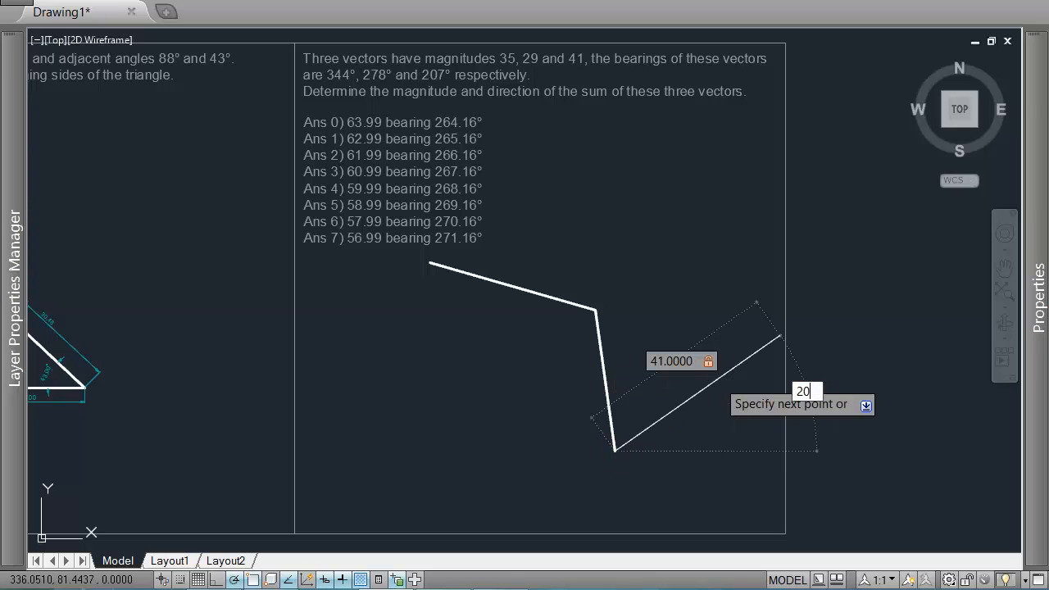
key(Return)
key(Return)
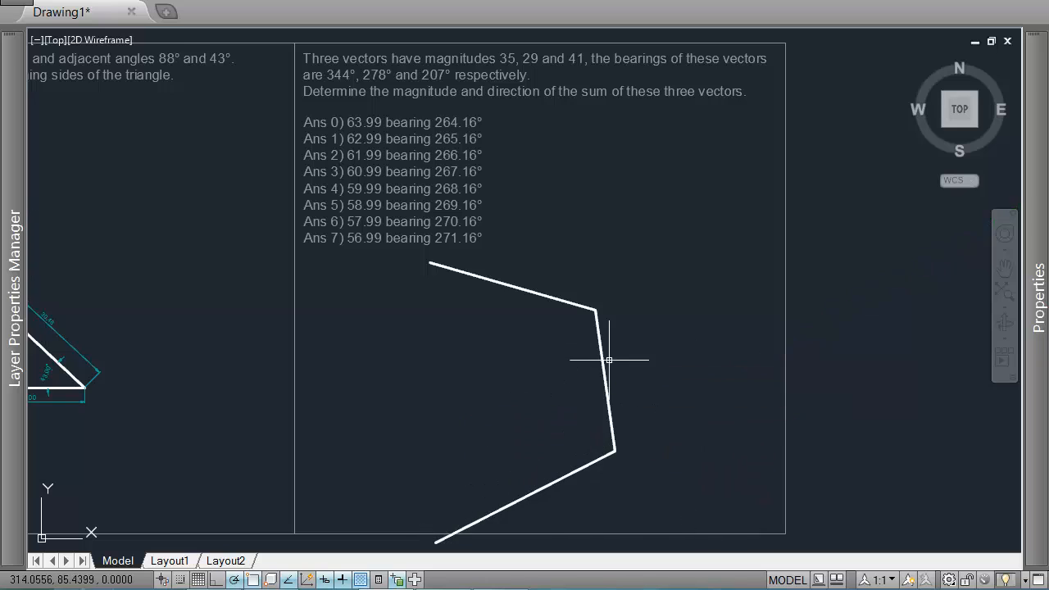
- Move the three connected vectors up and to the right so they lie inside the problem frame
middle_drag(655, 377, 651, 319)
click(659, 208)
click(570, 424)
key(Return)
click(523, 364)
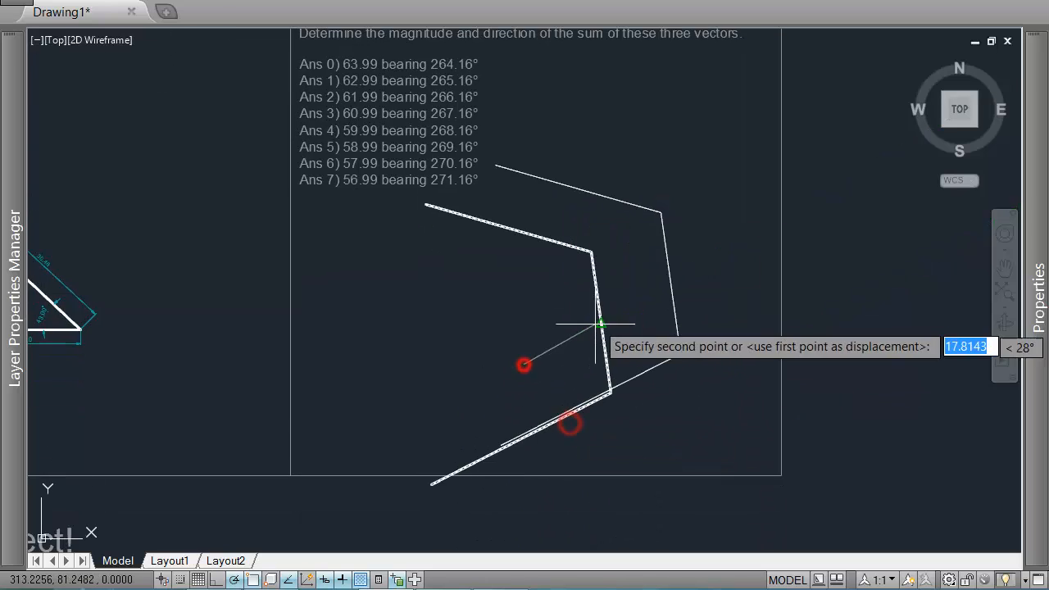
click(623, 300)
- Draw a short arrowhead stroke at the end of the first vector and another at the end of the second vector
middle_drag(622, 252, 646, 302)
text(l)
key(Return)
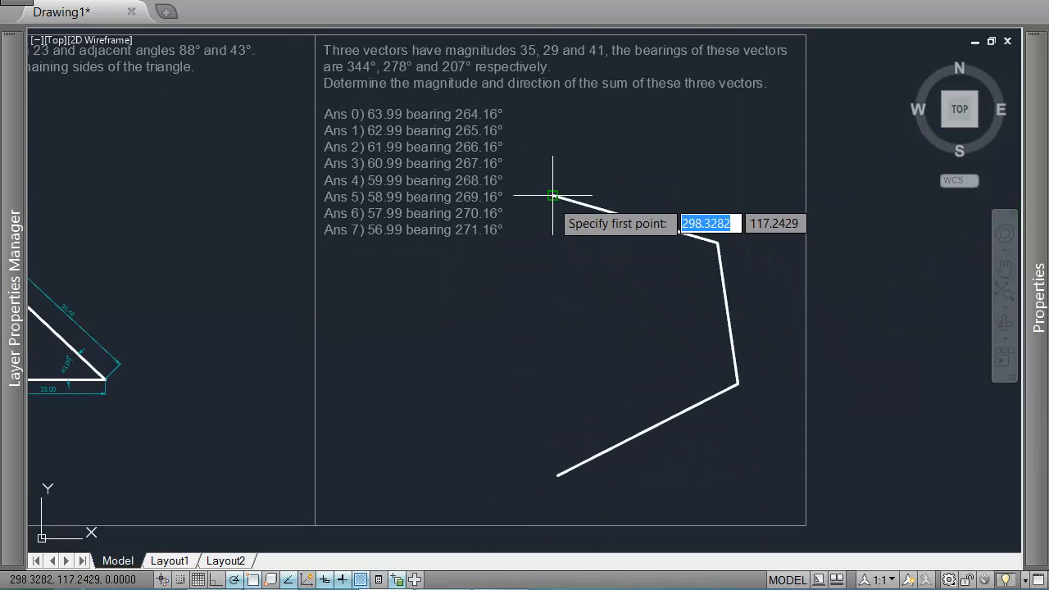
scroll(697, 246, up, 2)
scroll(730, 237, up, 4)
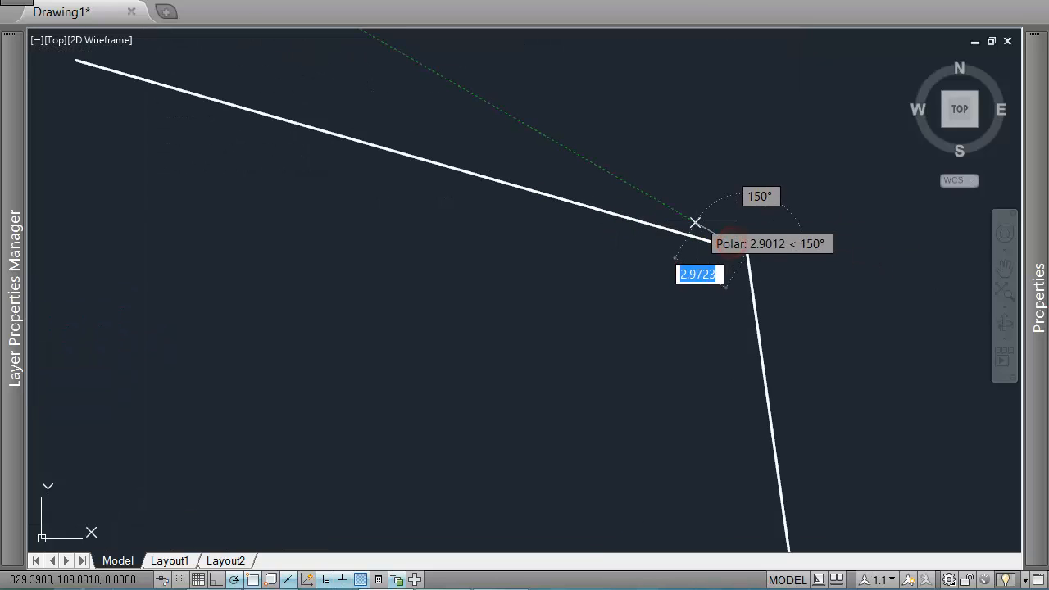
middle_drag(758, 398, 723, 215)
middle_drag(733, 40, 738, 358)
click(718, 385)
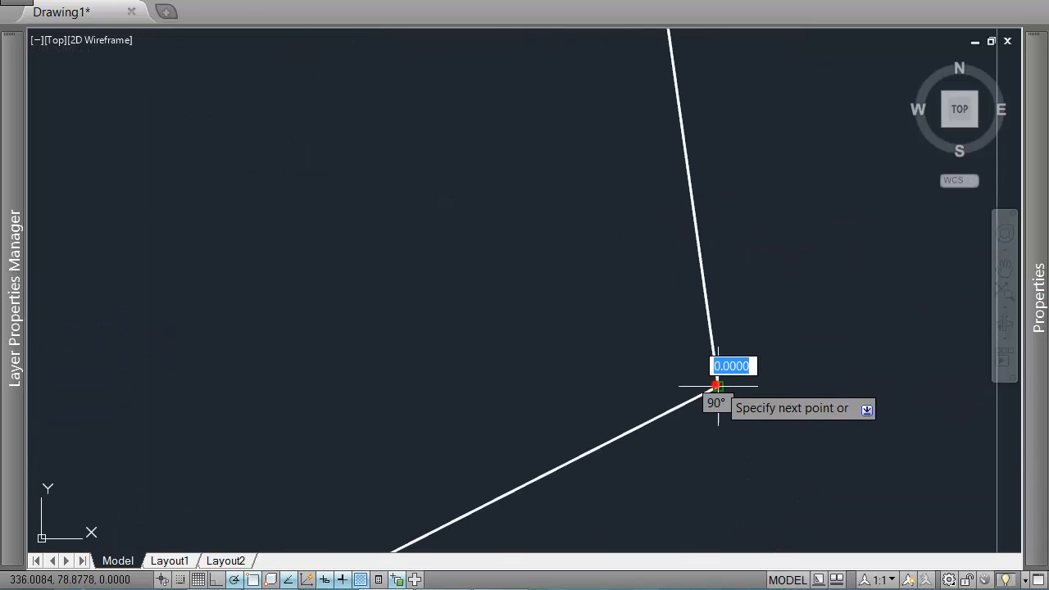
click(724, 313)
key(Return)
- Draw a short arrowhead stroke at the free end of the third vector, just below its line
scroll(697, 328, down, 2)
middle_drag(639, 351, 730, 208)
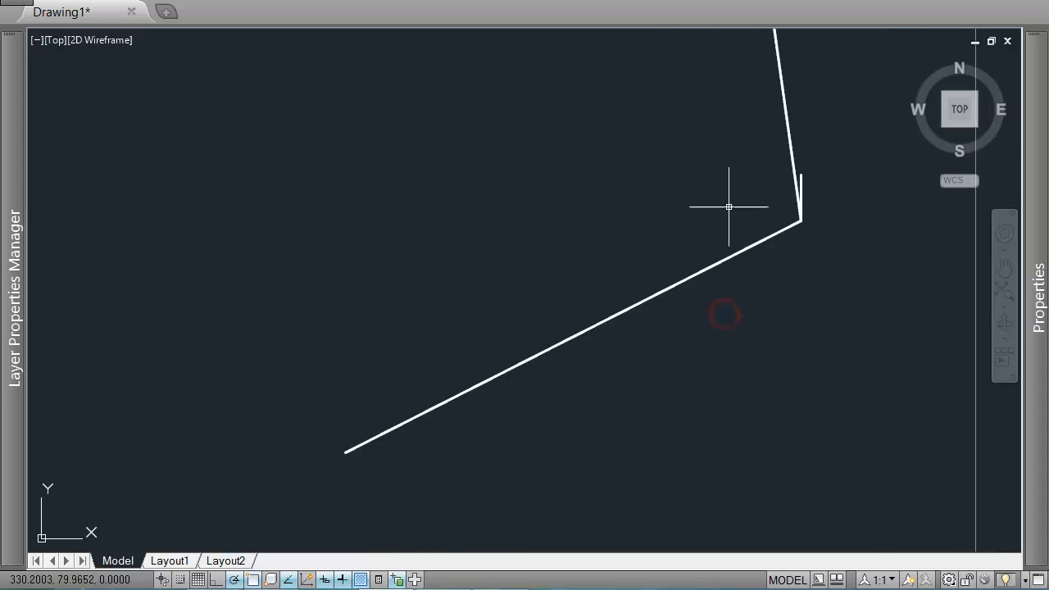
key(Return)
click(375, 443)
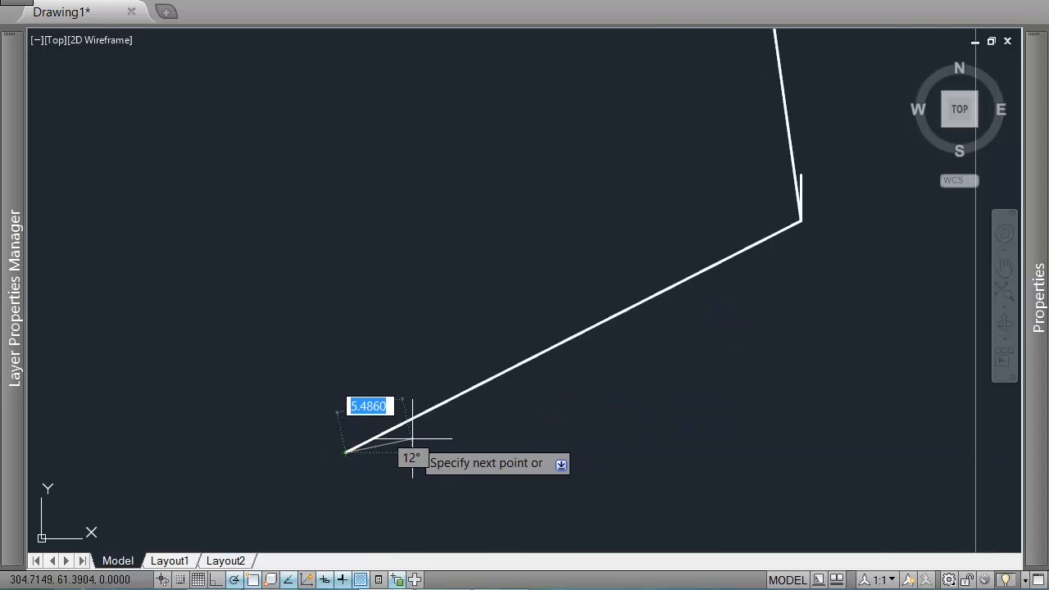
click(413, 436)
key(Return)
- Mirror the third vector's arrowhead stroke about that vector, keeping the original stroke
text(m)
key(Return)
click(405, 441)
key(Return)
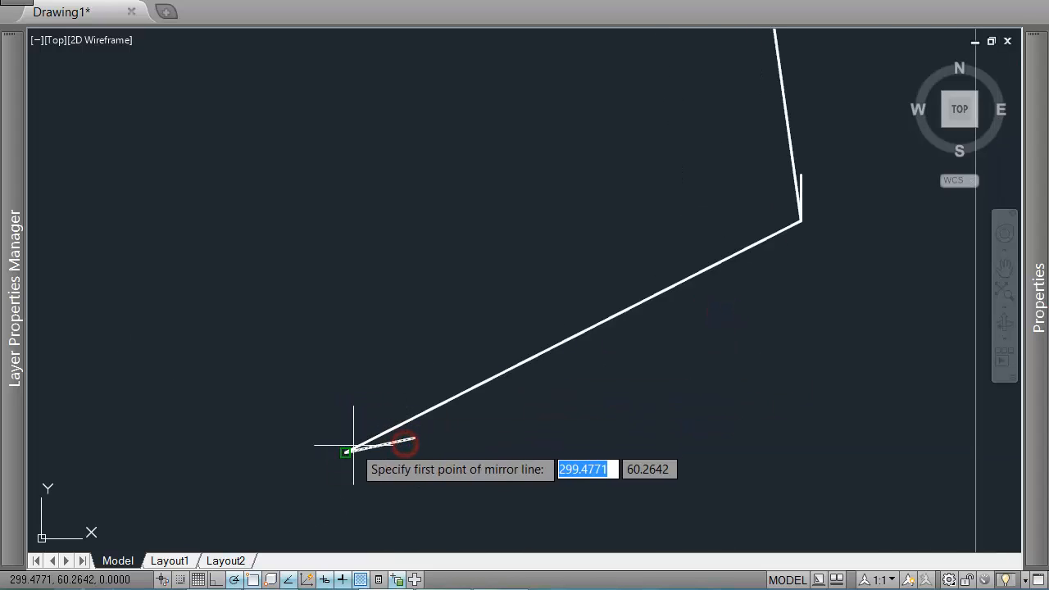
click(346, 450)
click(572, 337)
key(Return)
- Mirror the second vector's arrowhead stroke about that vector, keeping the original stroke
key(Return)
click(743, 131)
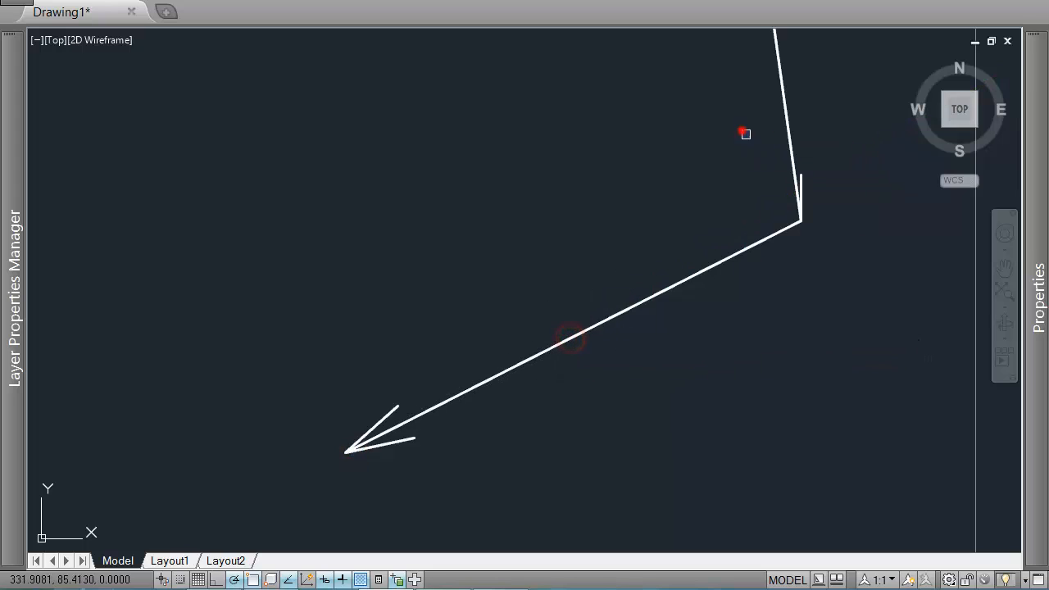
click(863, 266)
key(Return)
click(800, 221)
middle_drag(790, 136, 786, 308)
middle_drag(765, 184, 744, 281)
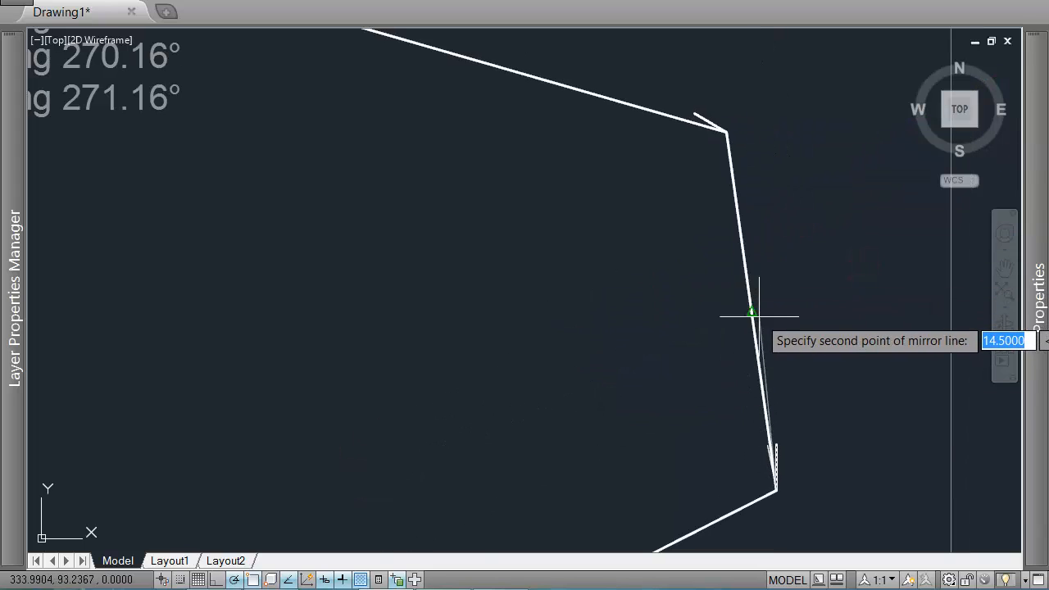
click(752, 308)
key(Return)
- Mirror the first vector's arrowhead stroke about that vector, keeping the original stroke
click(690, 99)
click(759, 168)
key(Return)
click(724, 129)
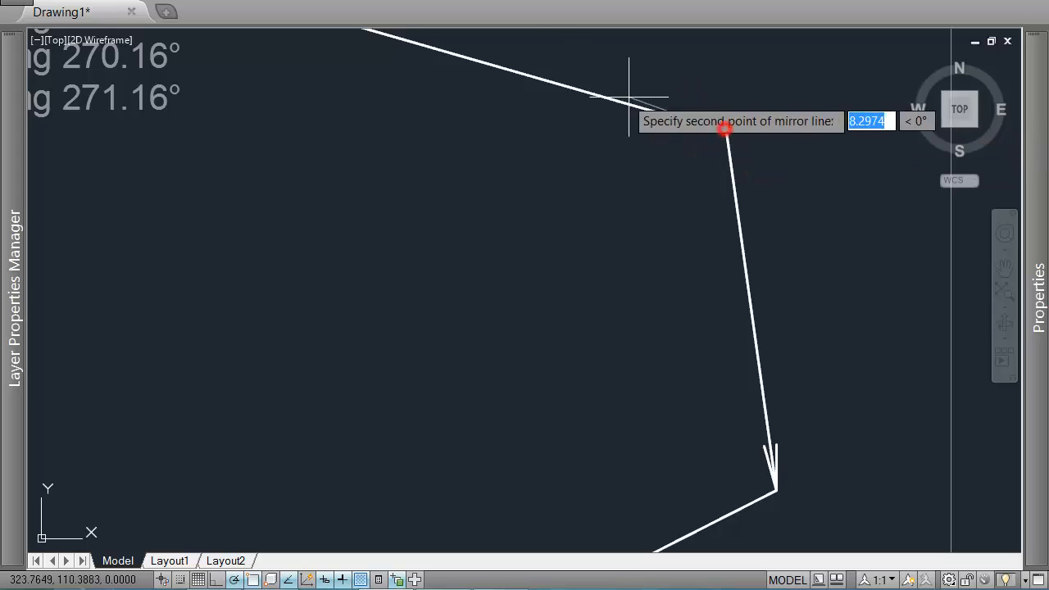
click(515, 72)
key(Return)
- Draw the resultant as a line from the first vector's start to the third vector's arrow tip
scroll(523, 167, down, 2)
middle_drag(390, 85, 472, 112)
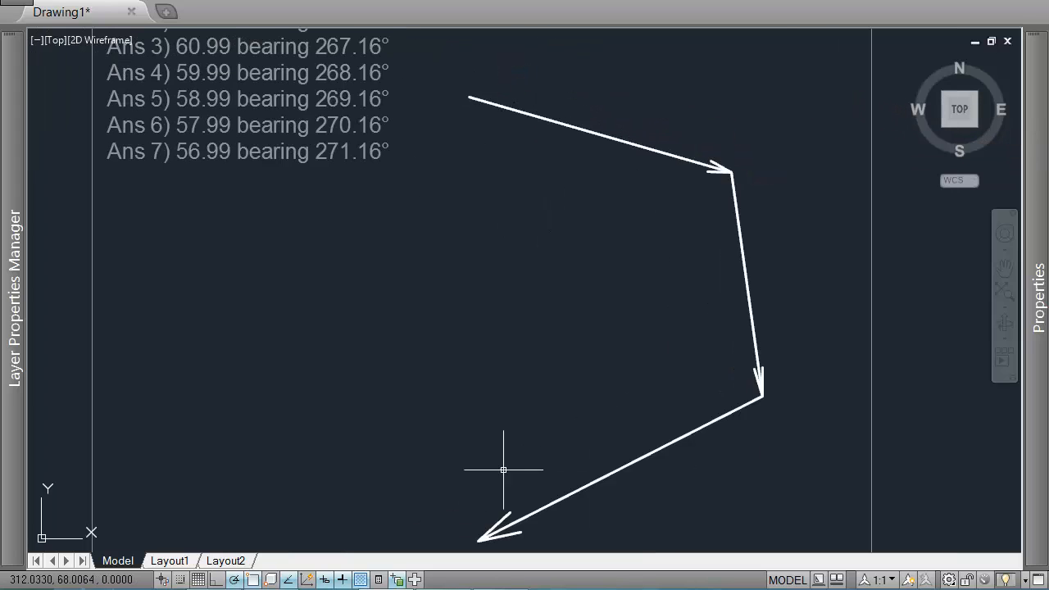
scroll(588, 372, down, 2)
text(l)
key(Return)
click(579, 129)
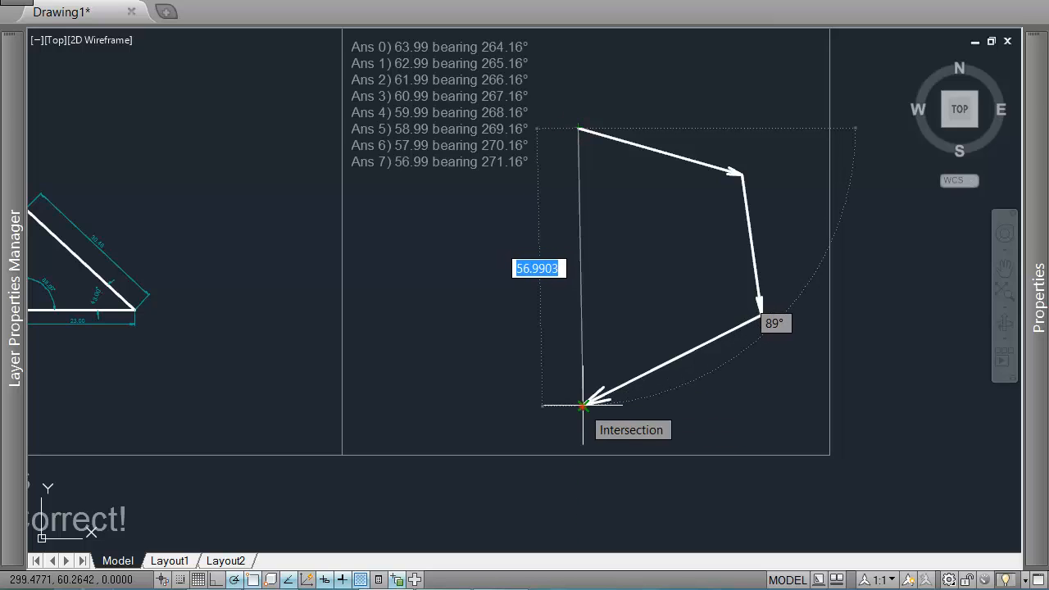
click(583, 405)
key(Return)
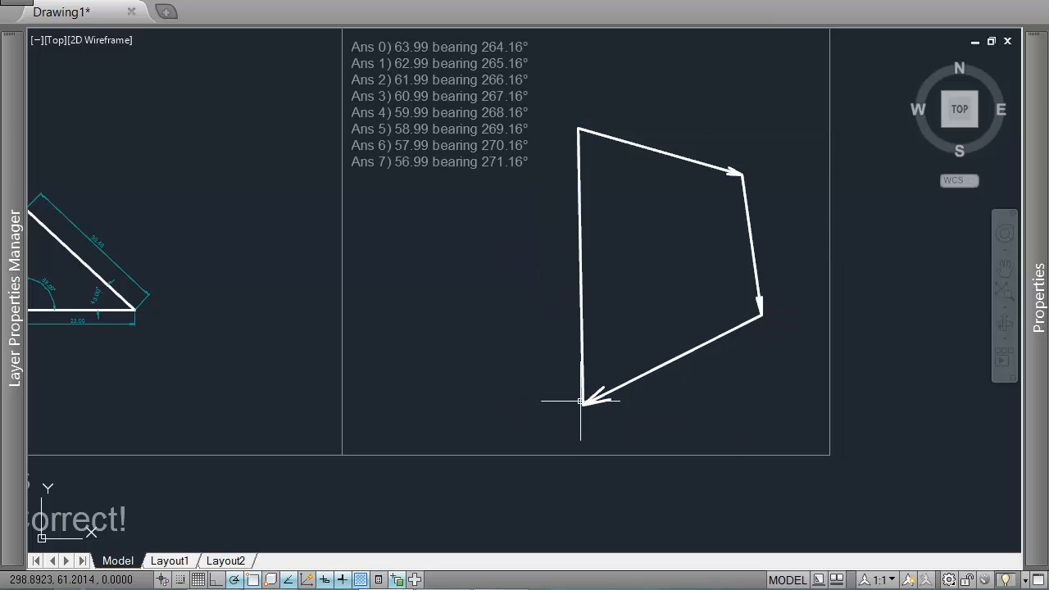
- Draw a horizontal reference line eastward from the resultant's start point, above the first vector
mouse_move(14, 280)
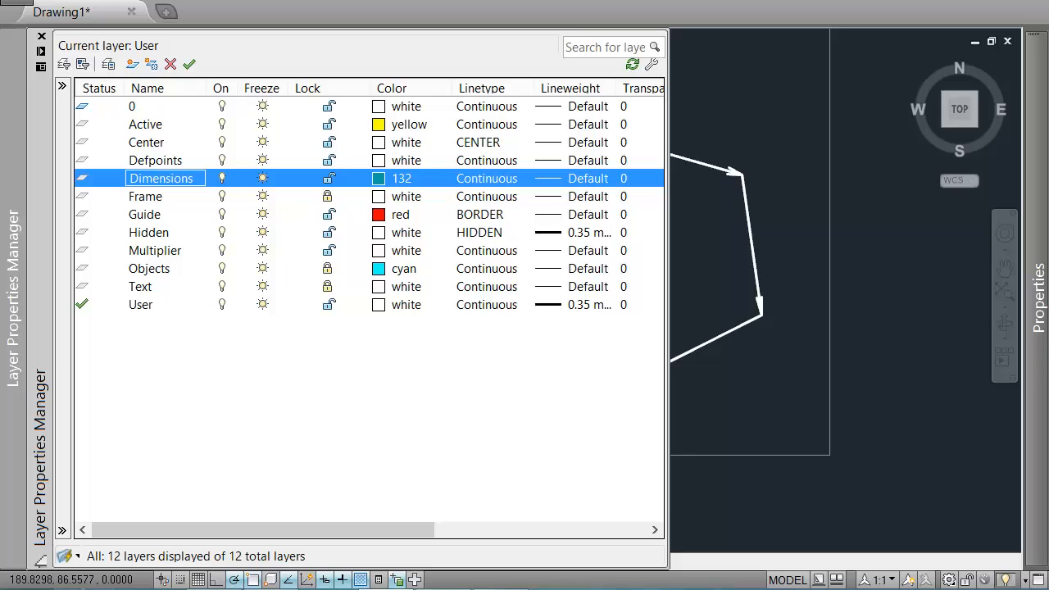
text(l)
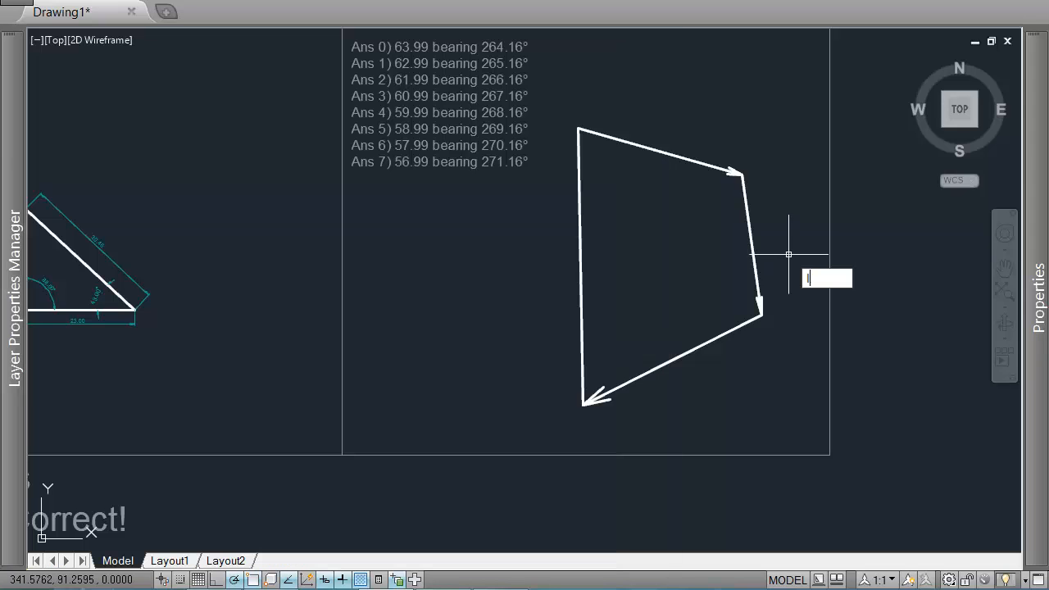
key(Return)
click(578, 129)
click(721, 128)
key(Return)
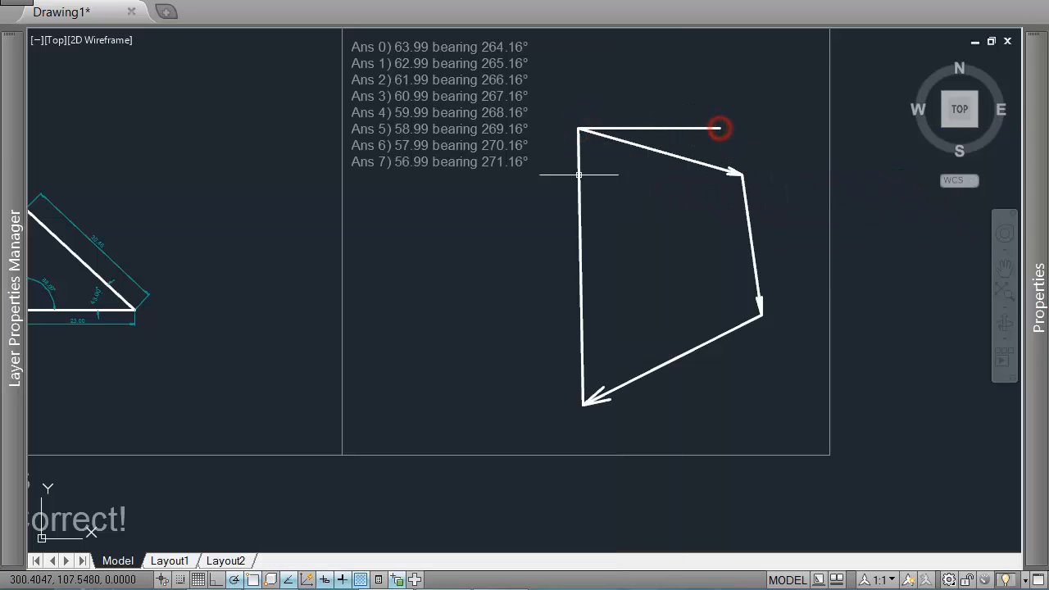
- Make the Dimensions layer current and add an angular dimension between the horizontal reference line and the resultant
mouse_move(14, 146)
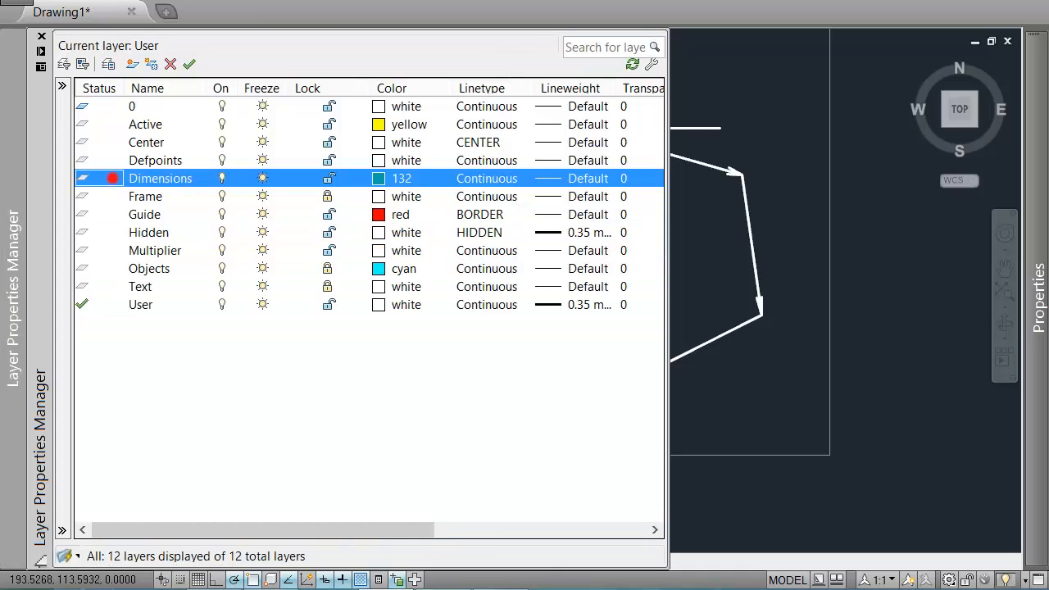
double_click(113, 178)
text(dan)
key(Return)
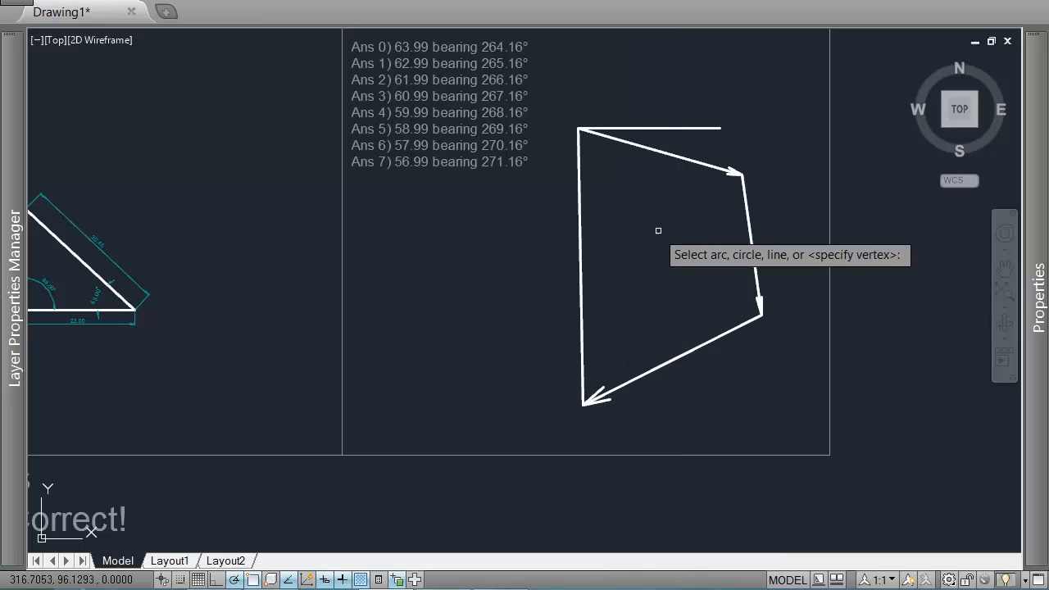
click(647, 129)
click(576, 176)
scroll(542, 114, up, 2)
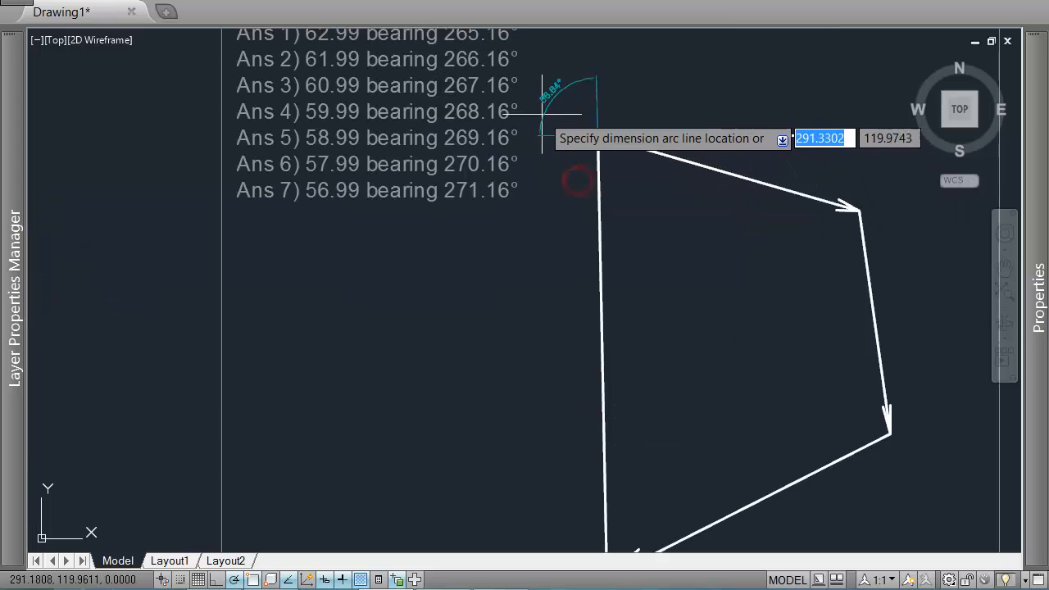
scroll(549, 131, up, 3)
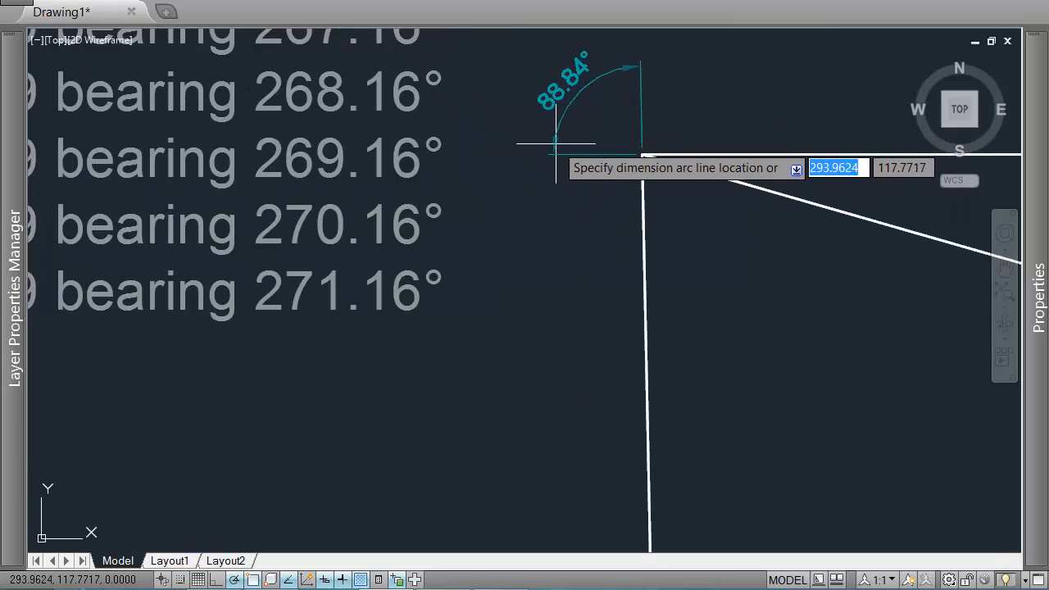
click(555, 136)
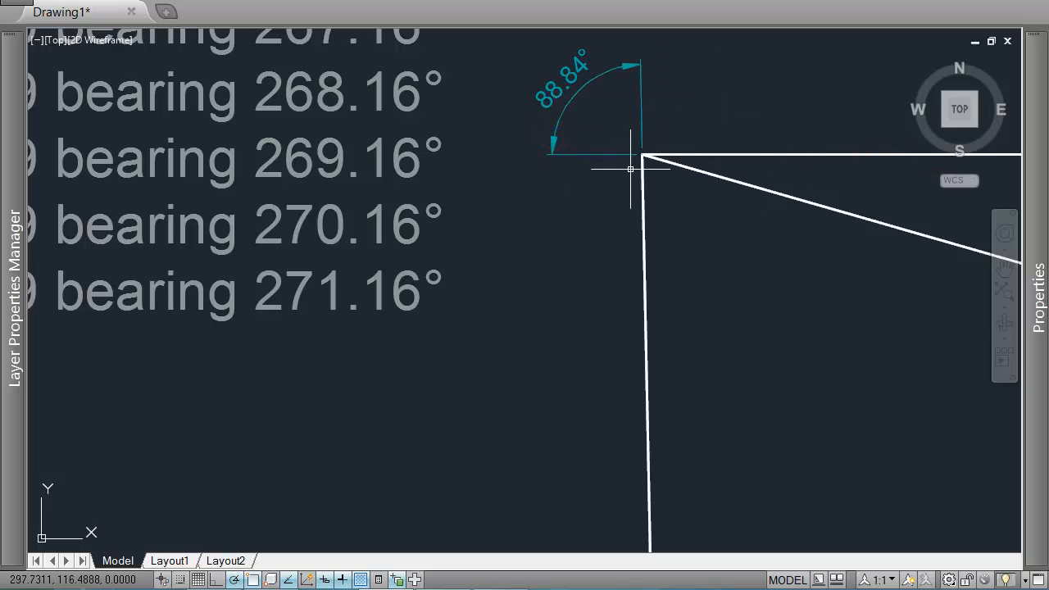
scroll(624, 182, down, 4)
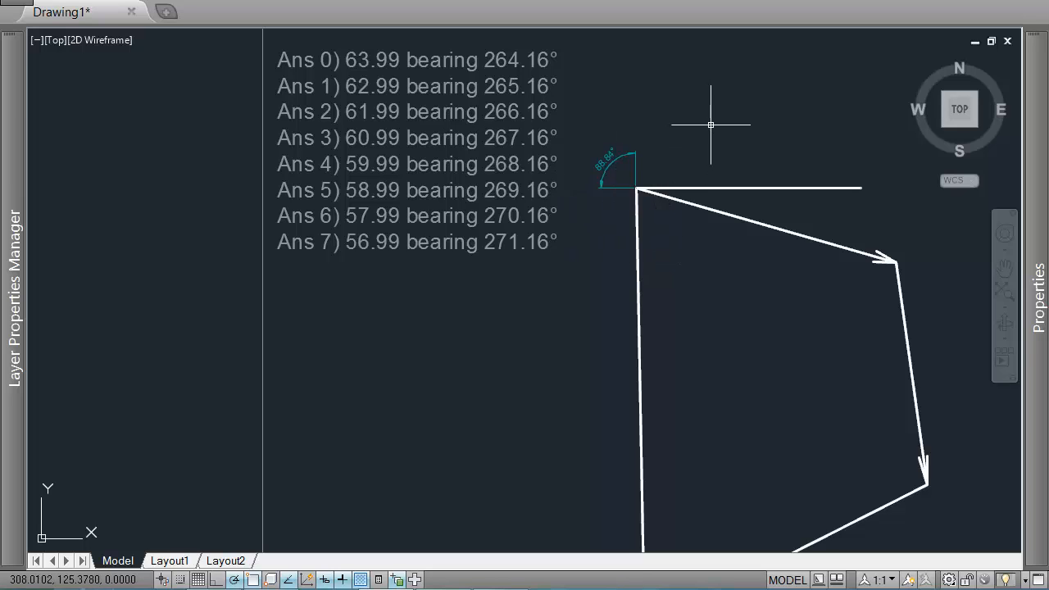
- Add an aligned dimension for the resultant's length, placed just outside the vector polygon
middle_drag(696, 181, 686, 158)
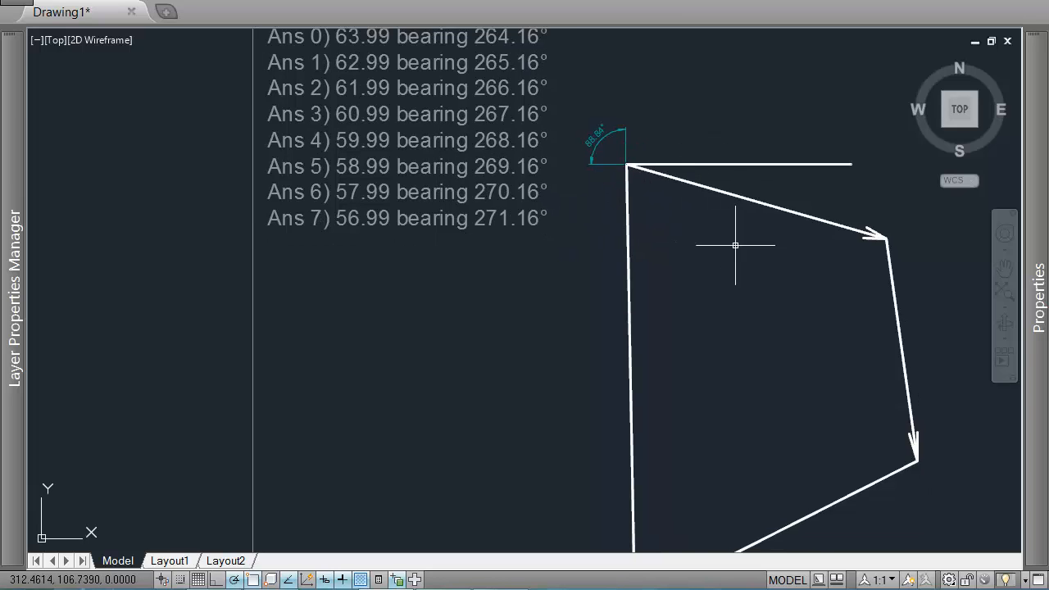
middle_drag(733, 249, 720, 188)
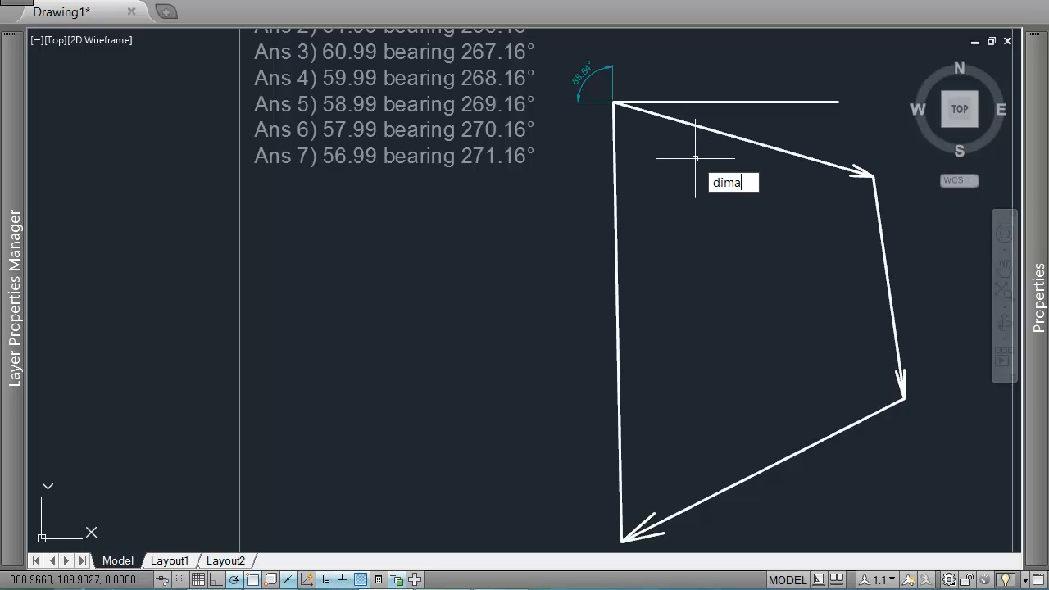
text(l)
key(Return)
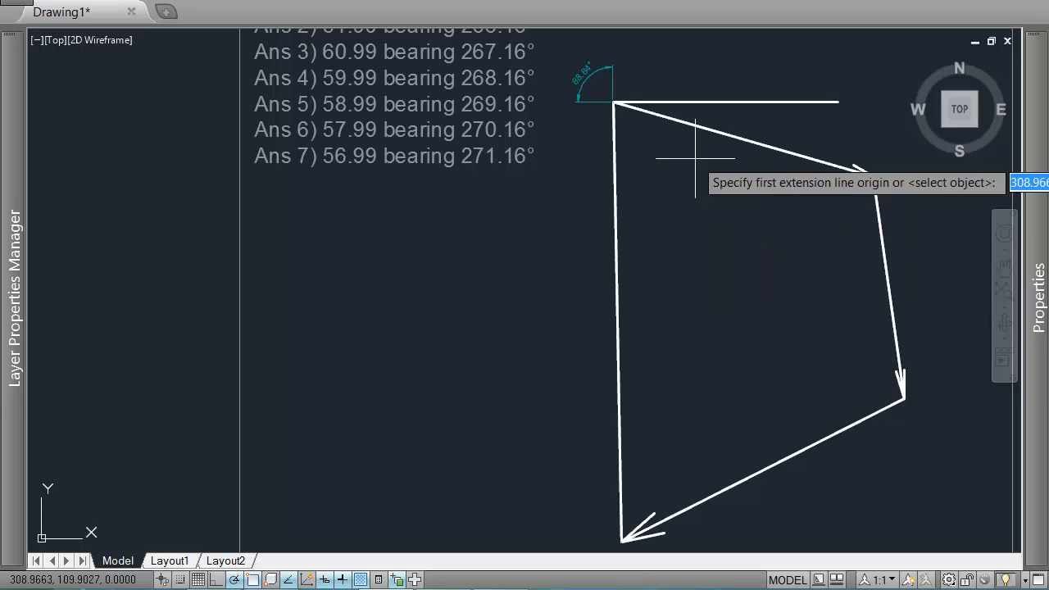
click(611, 102)
middle_drag(614, 566, 607, 352)
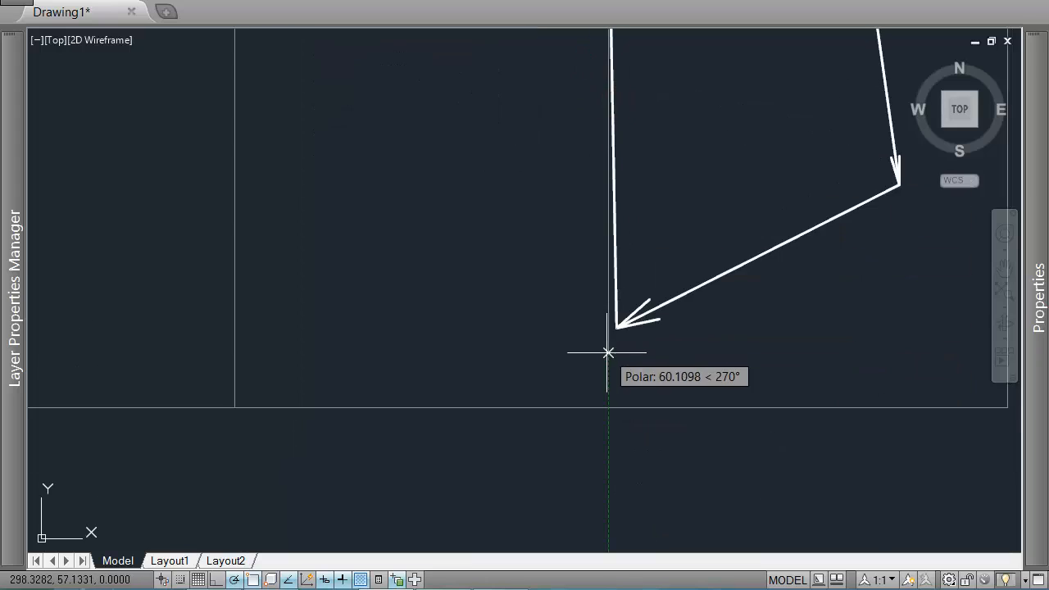
click(616, 327)
click(581, 319)
scroll(560, 100, up, 2)
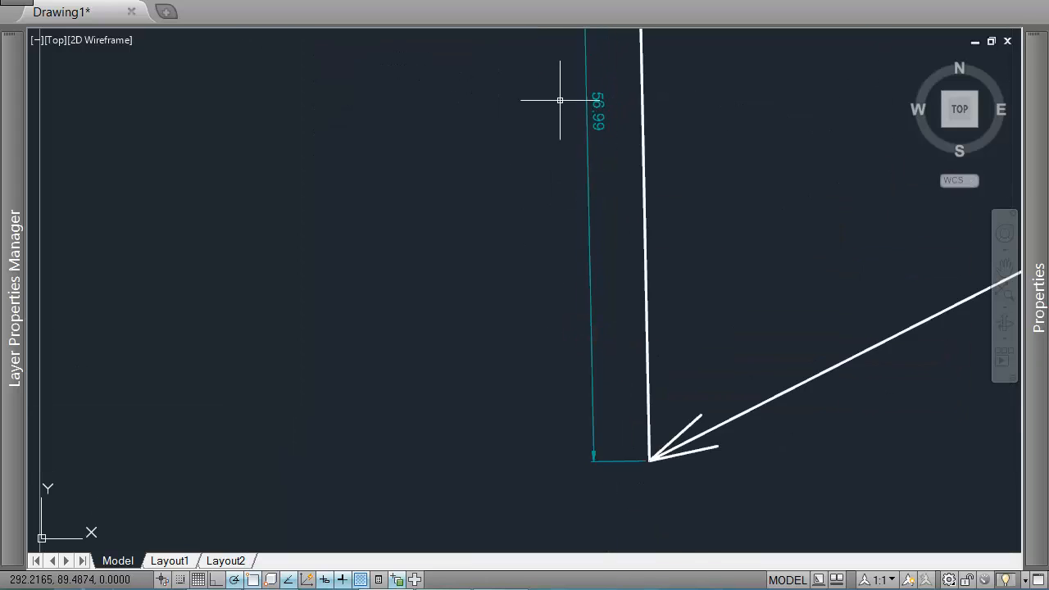
middle_drag(560, 100, 582, 205)
scroll(542, 188, down, 5)
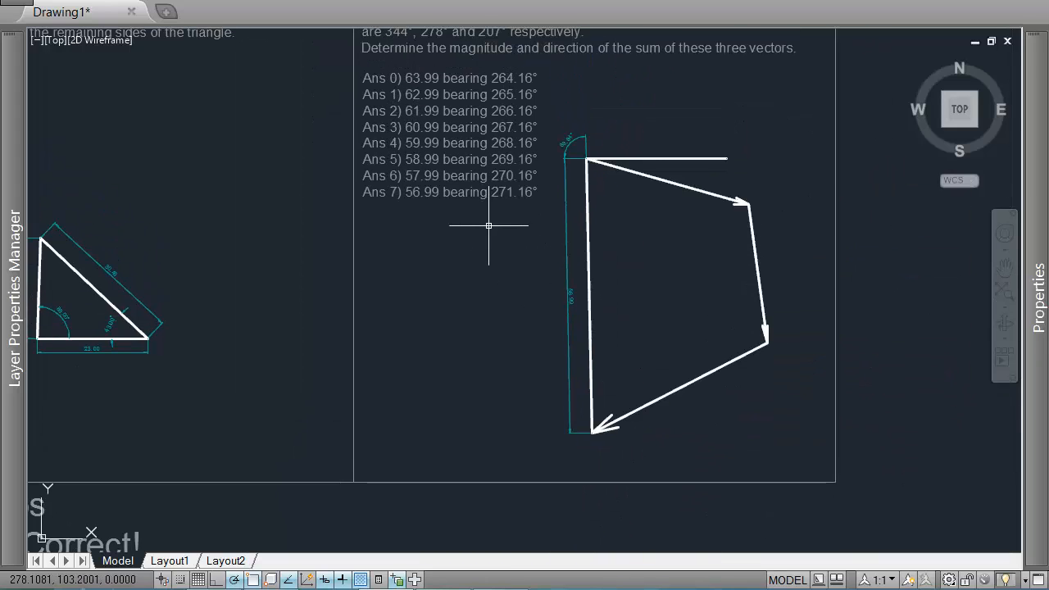
- Delete the angular dimension at the resultant's start point
click(340, 186)
scroll(547, 207, up, 2)
click(546, 207)
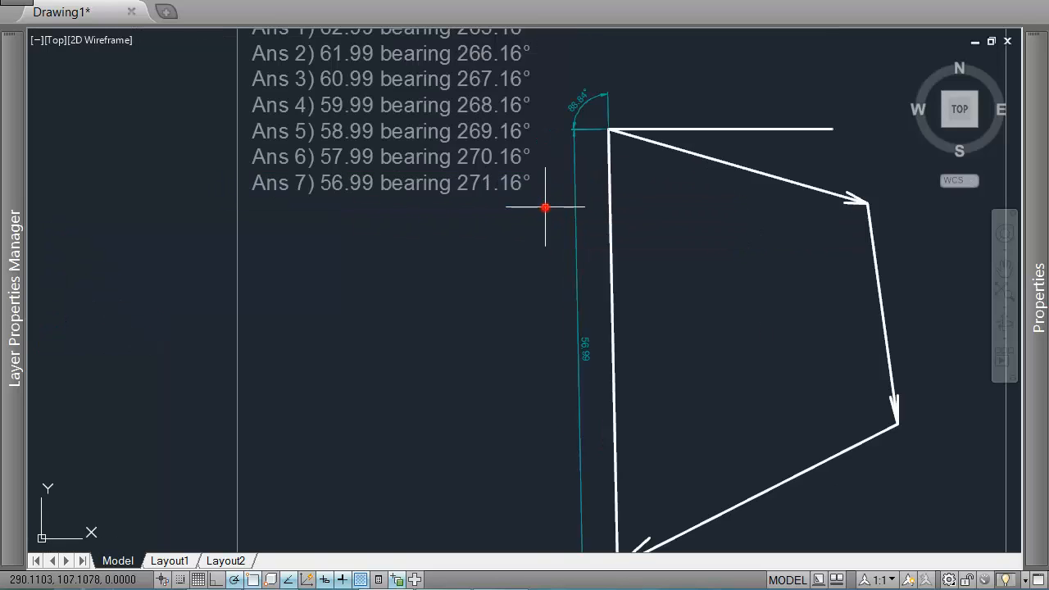
scroll(602, 89, up, 4)
click(567, 99)
click(551, 135)
key(Delete)
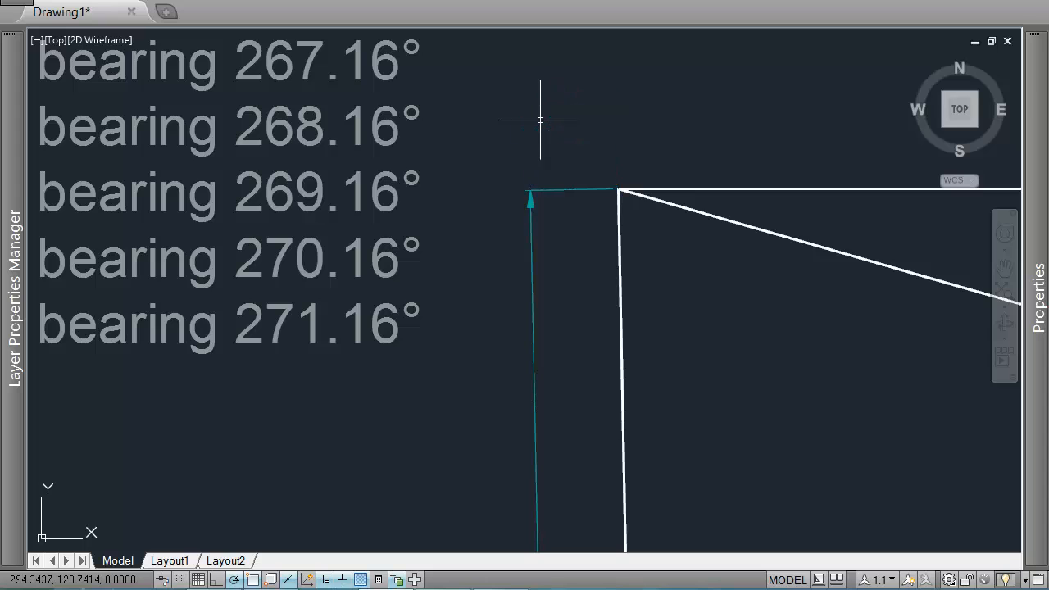
scroll(569, 136, down, 6)
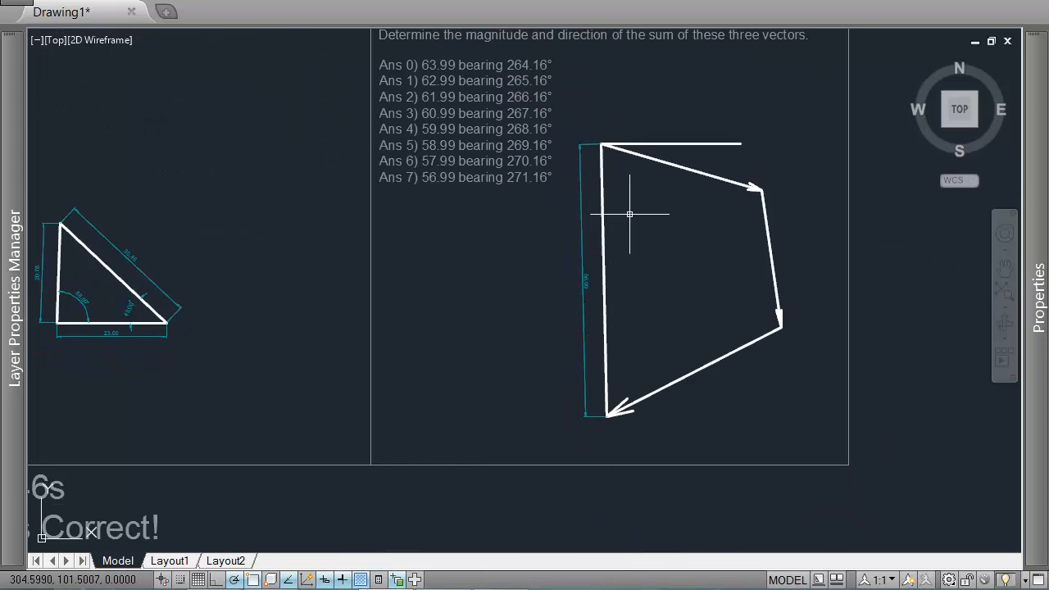
- Trace a line over the resultant from its start point to the third vector's arrow tip to check its direction
key(l)
key(Return)
click(602, 146)
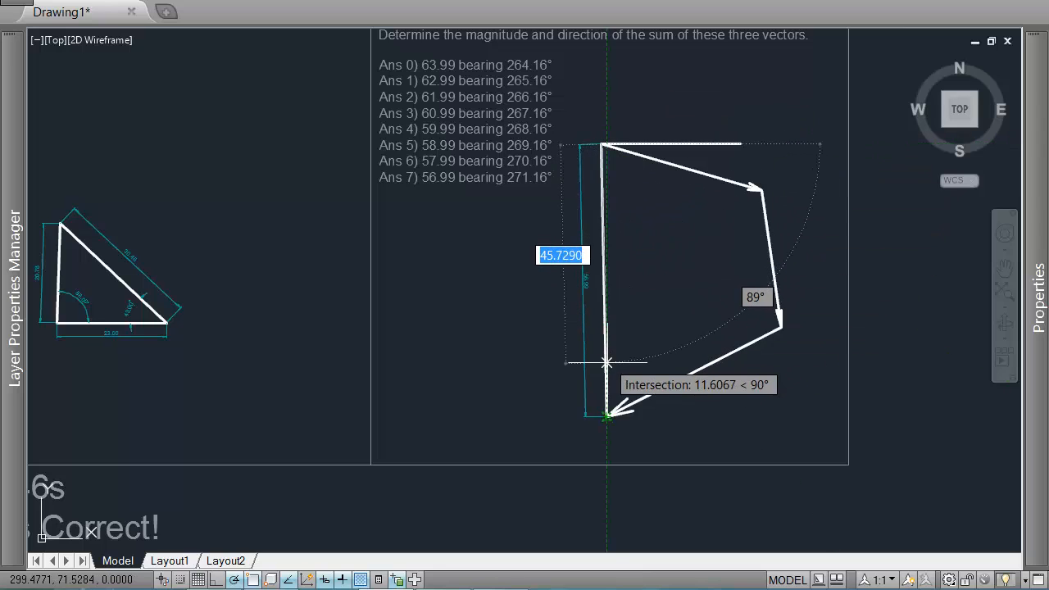
scroll(607, 400, up, 2)
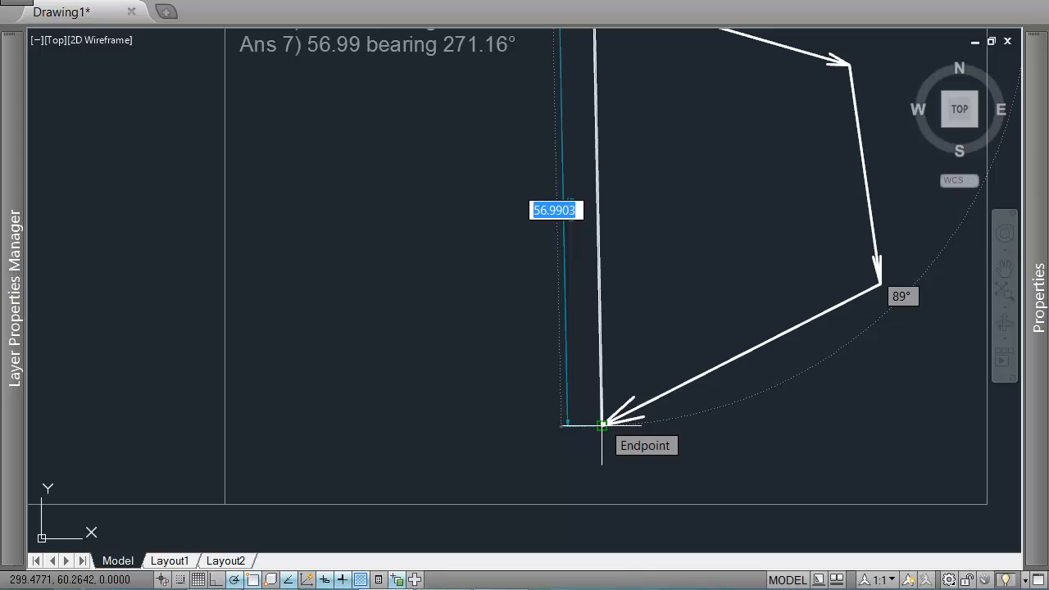
click(603, 424)
scroll(603, 425, down, 2)
key(Escape)
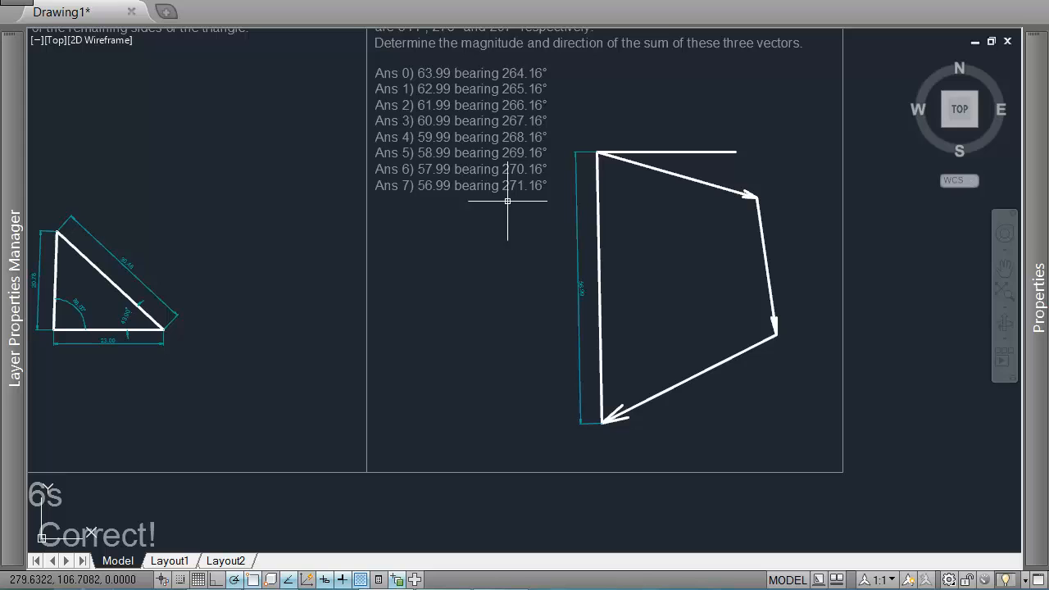
- Compare the resultant's length dimension with the listed answers and submit answer 7 for the vector problem
scroll(561, 288, up, 2)
scroll(582, 293, up, 3)
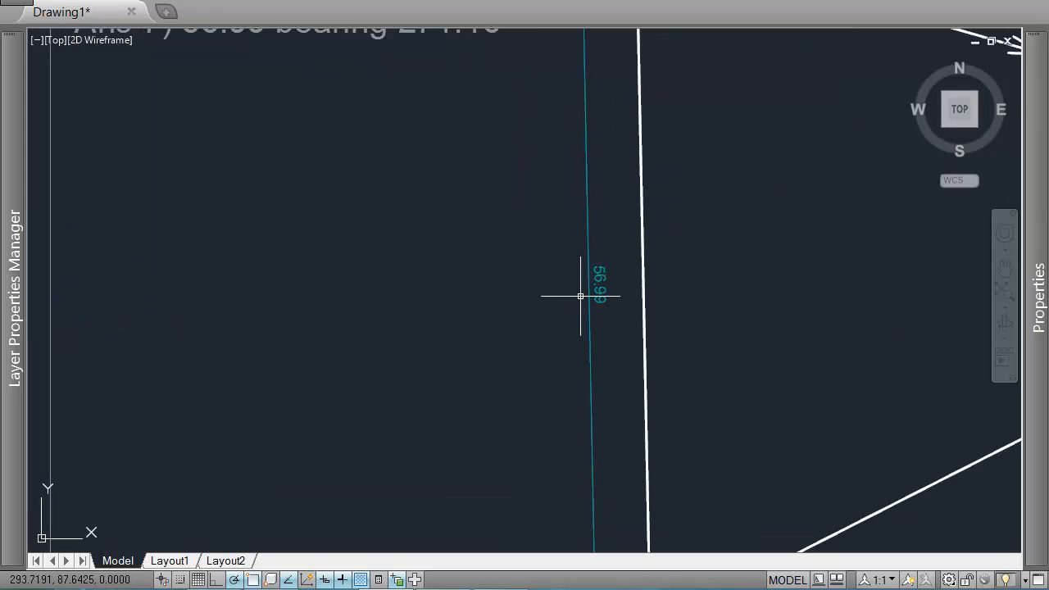
scroll(582, 293, down, 3)
click(565, 264)
click(597, 311)
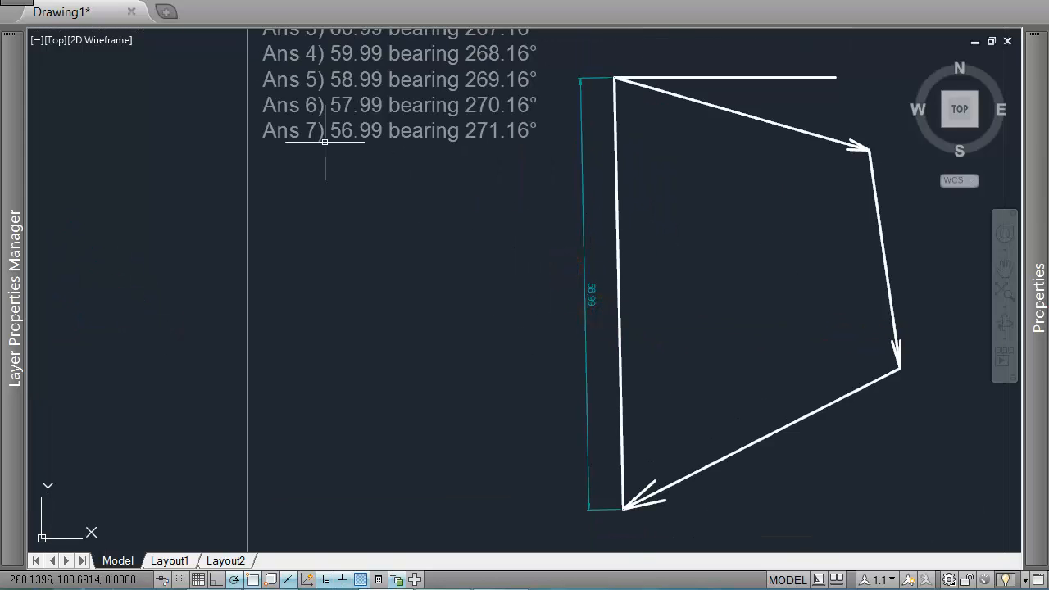
scroll(407, 152, down, 2)
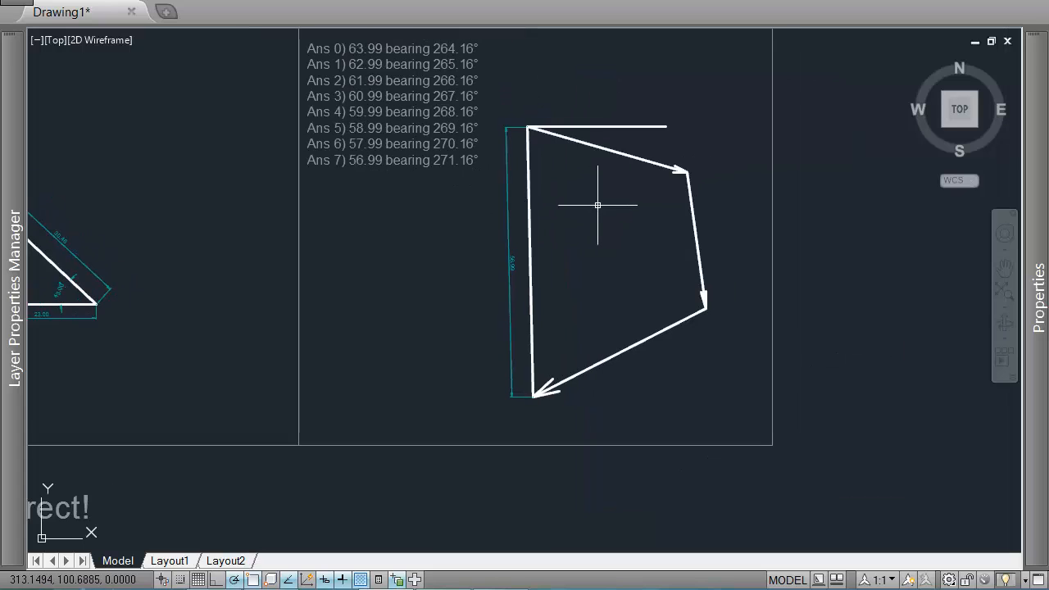
key(Return)
text(7)
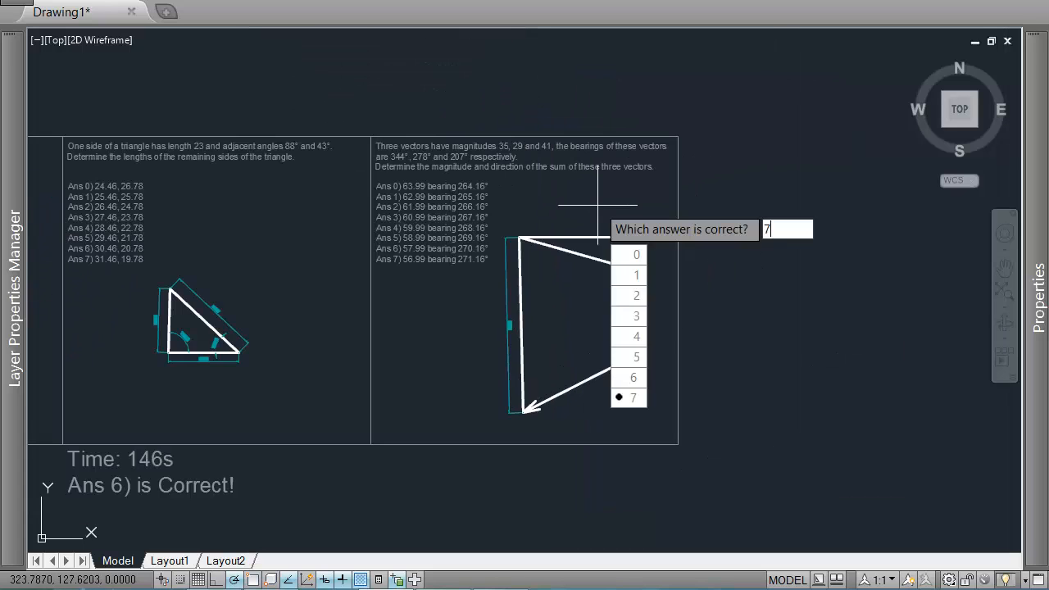
key(Return)
key(Return)
- Generate an AreaSolve problem from the ProblemSolving set with its starting point at 400,100
scroll(597, 207, down, 2)
middle_drag(672, 209, 599, 218)
text(qa)
key(Return)
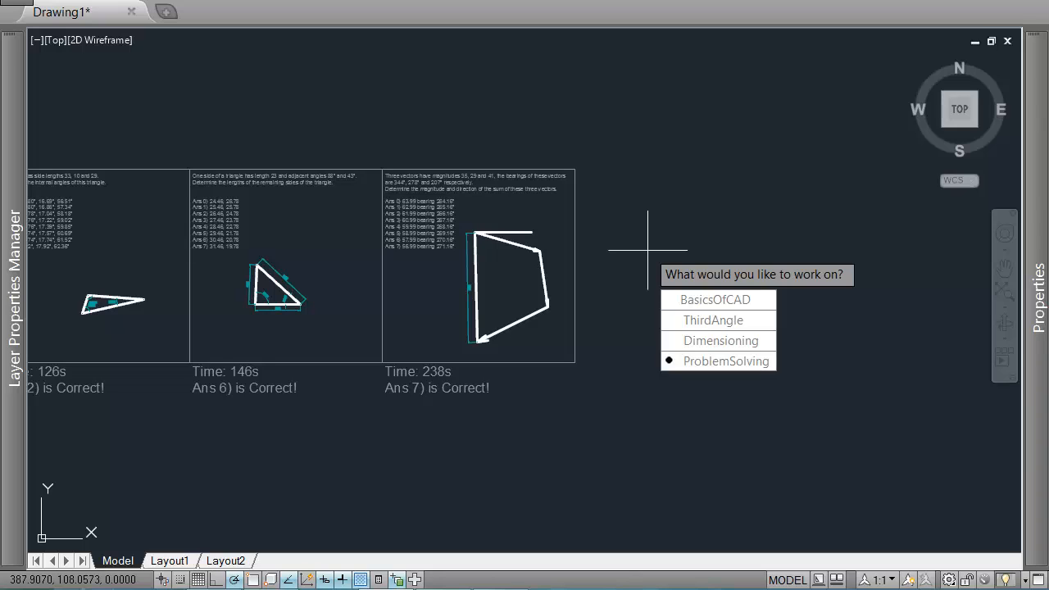
key(Return)
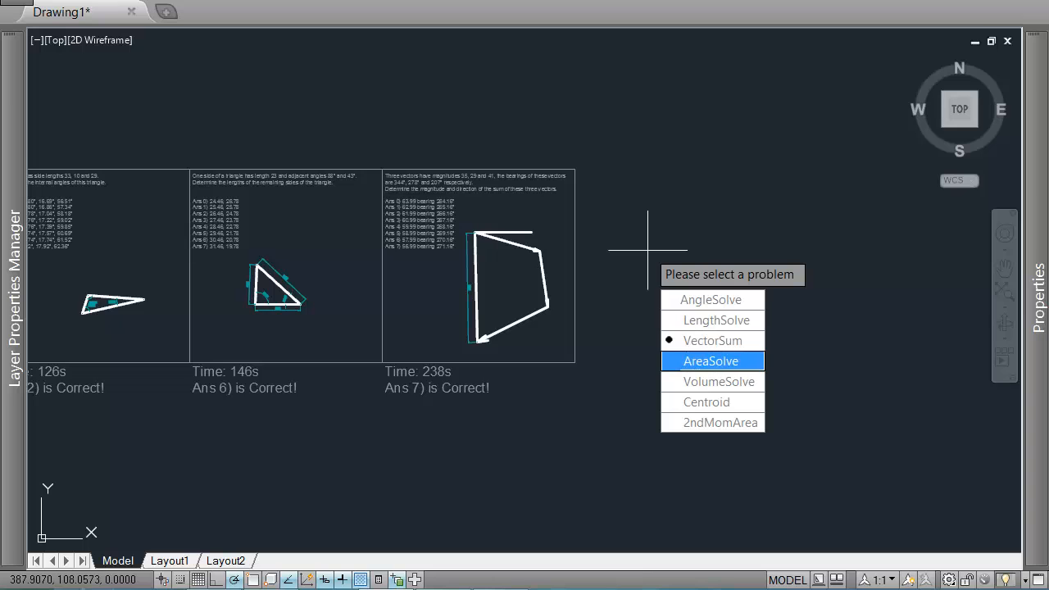
click(714, 360)
text(400,100)
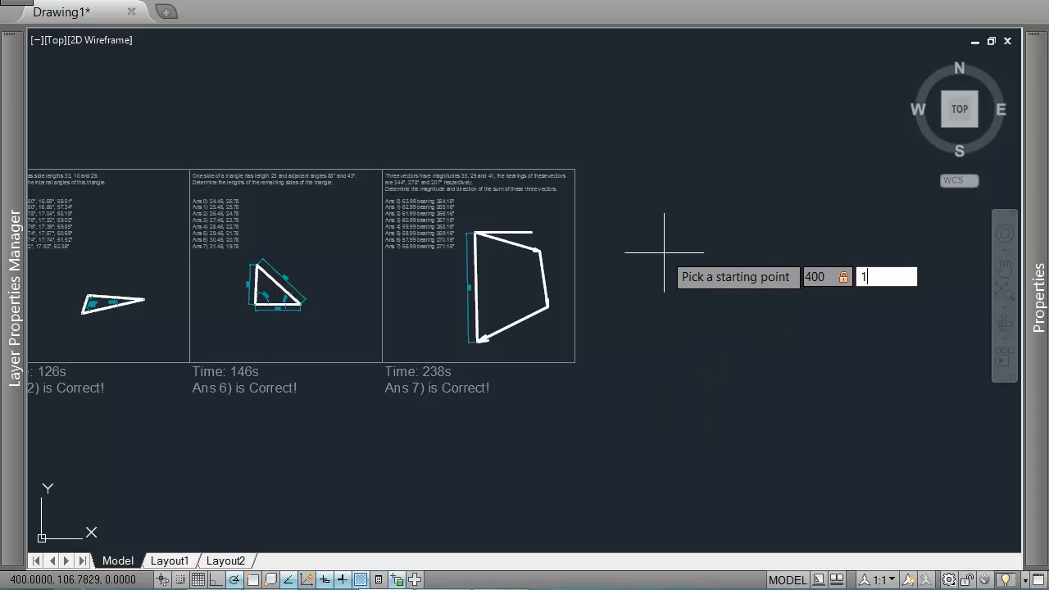
key(Return)
- Examine the polygon's vertex coordinates in the area problem and the location of the world origin relative to the problem frames
scroll(493, 234, up, 2)
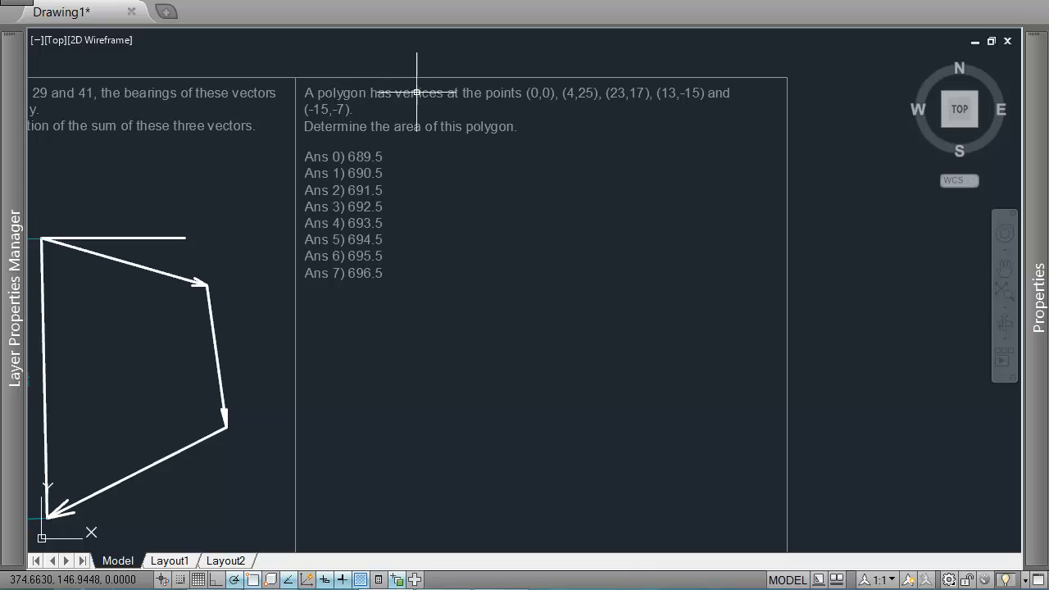
click(363, 63)
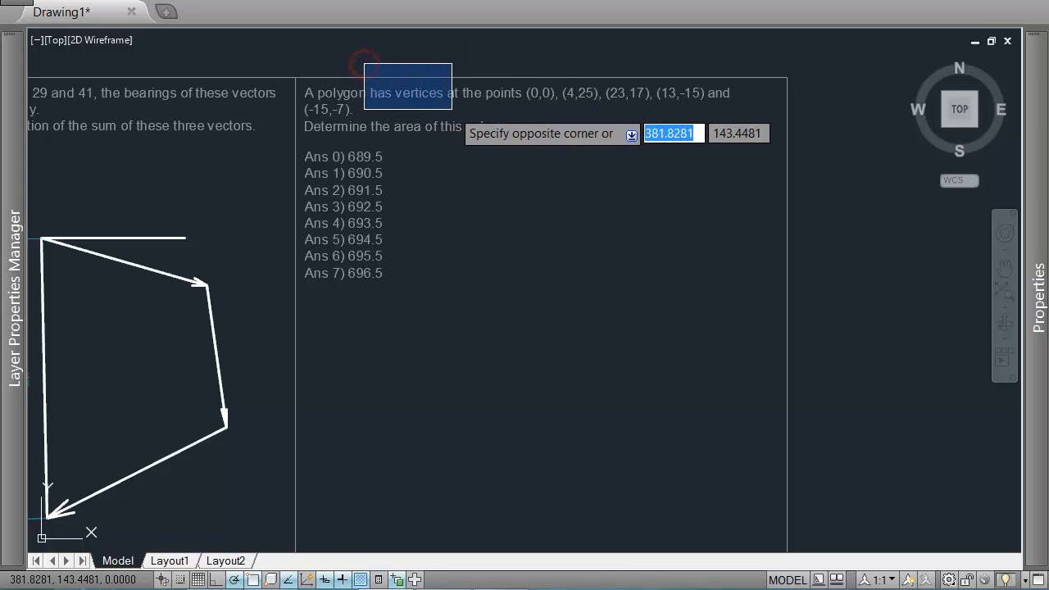
click(472, 49)
click(514, 66)
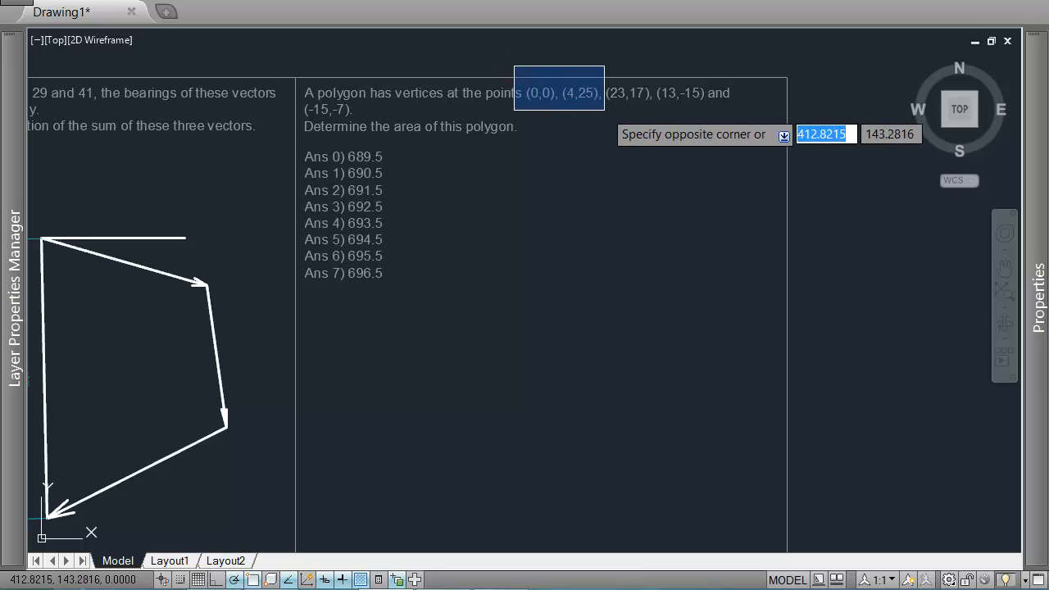
click(573, 58)
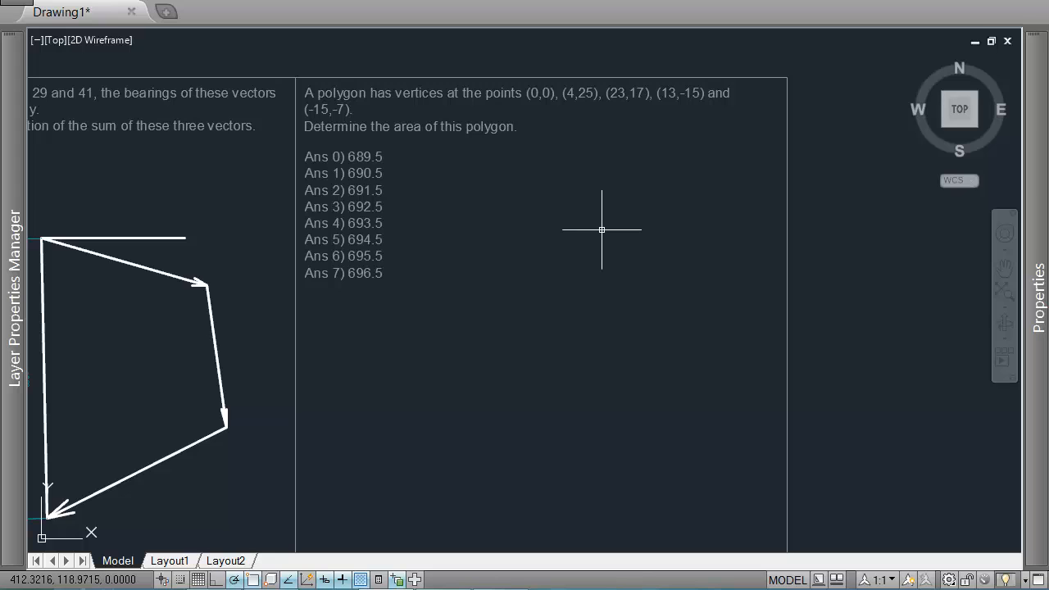
scroll(602, 224, down, 5)
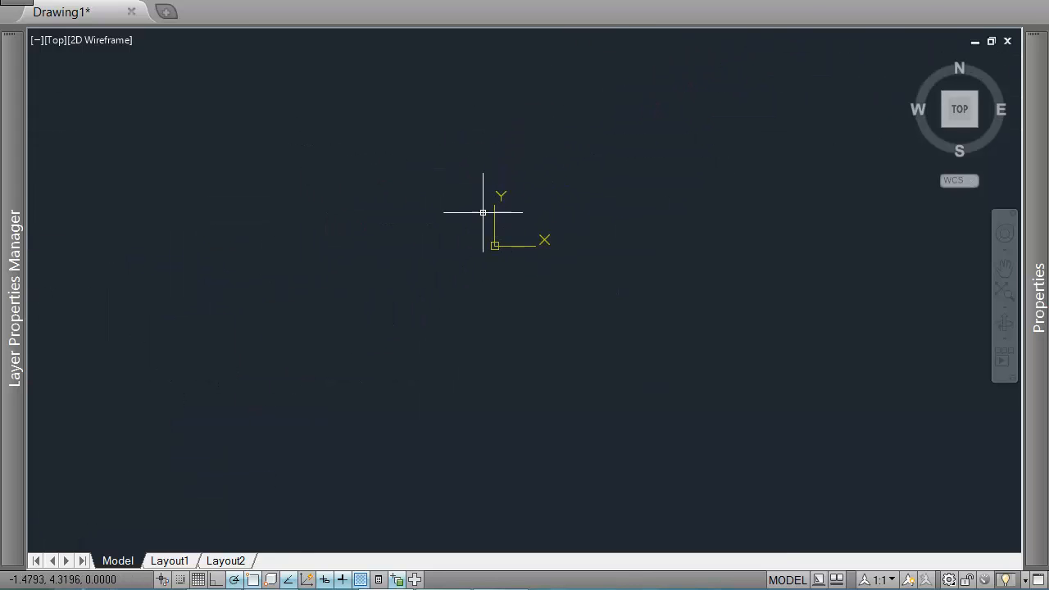
scroll(503, 228, down, 4)
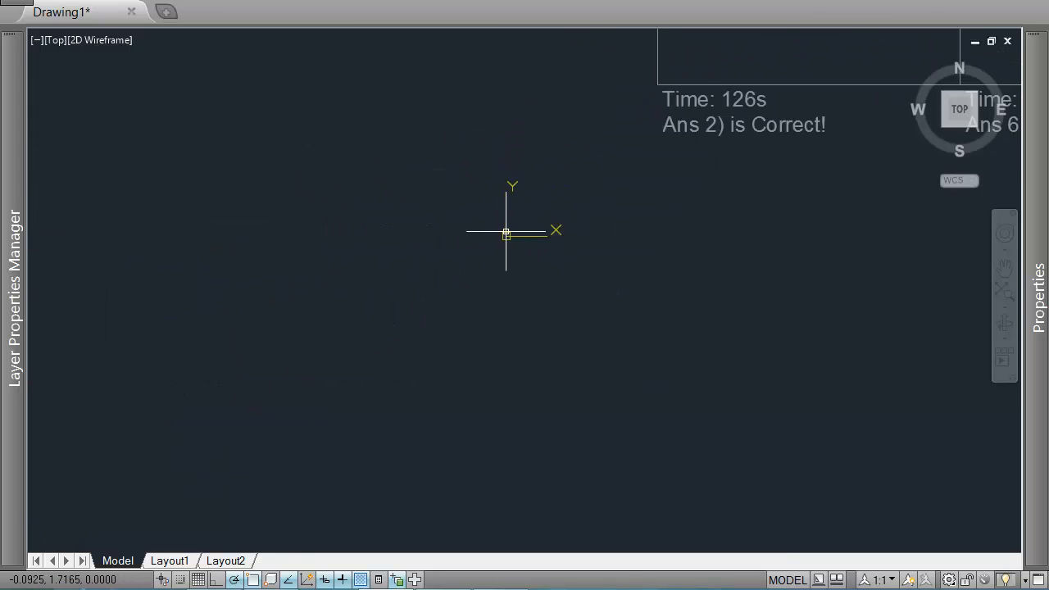
scroll(506, 231, down, 2)
- Relocate the UCS origin into the empty area of the polygon problem's frame
middle_drag(770, 197, 283, 278)
middle_drag(678, 163, 518, 267)
scroll(610, 224, up, 2)
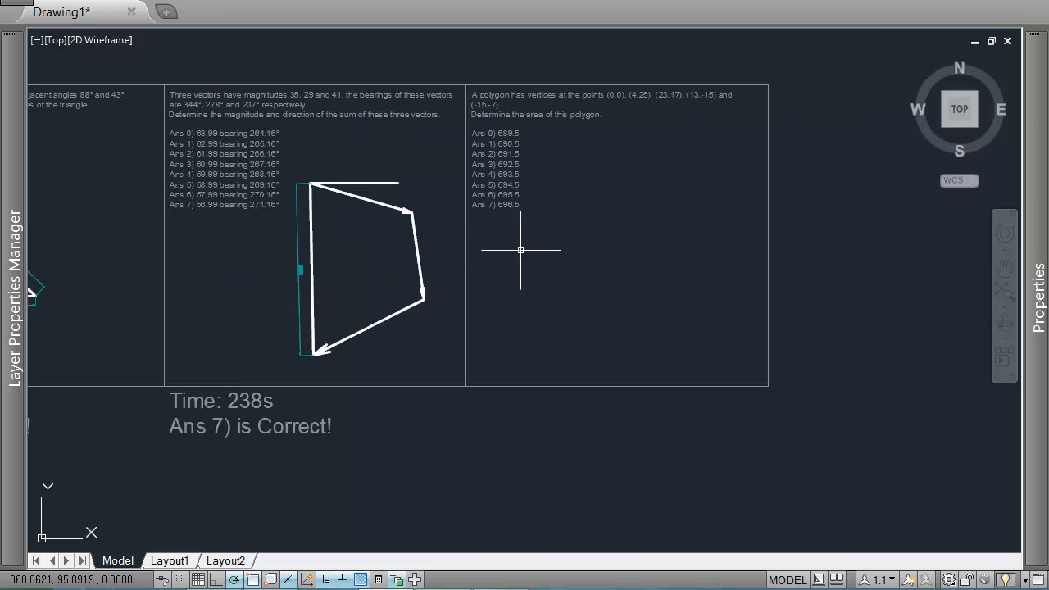
text(UCS)
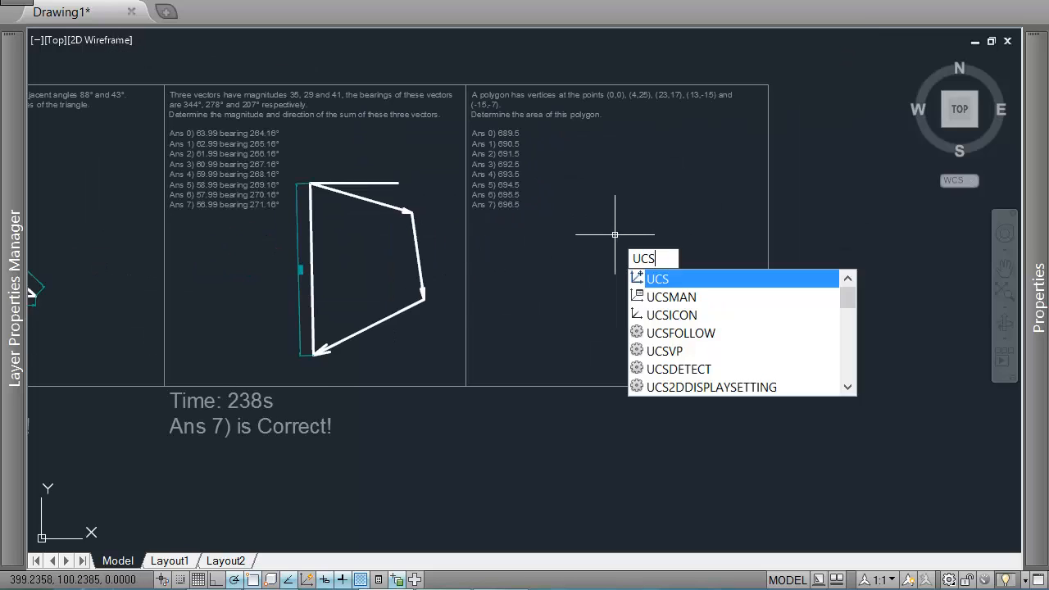
key(Return)
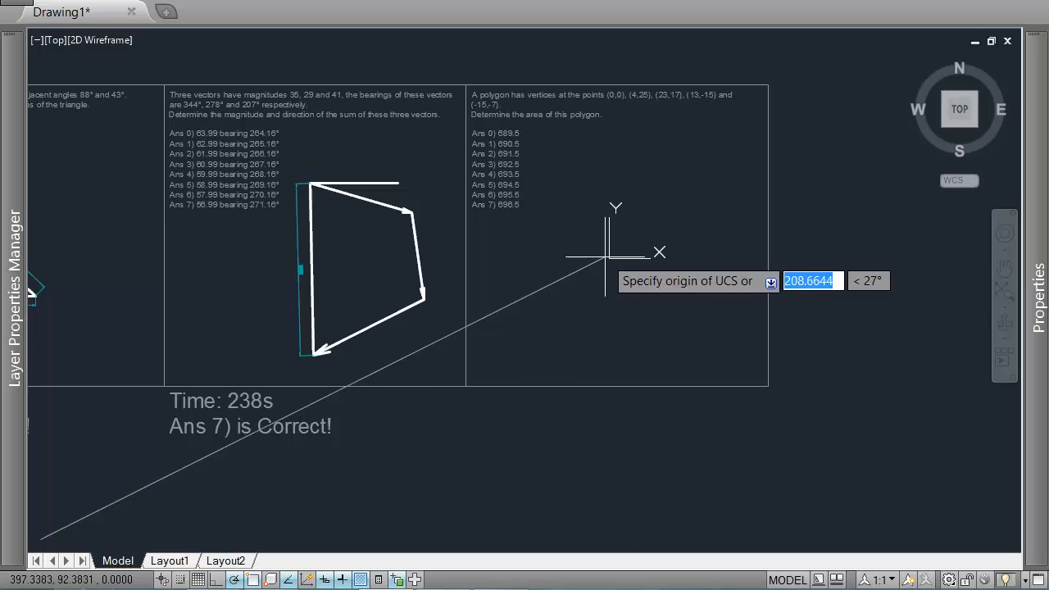
- Place the UCS origin in the empty area of the polygon question box, with X pointing right and Y pointing up
click(593, 250)
click(643, 248)
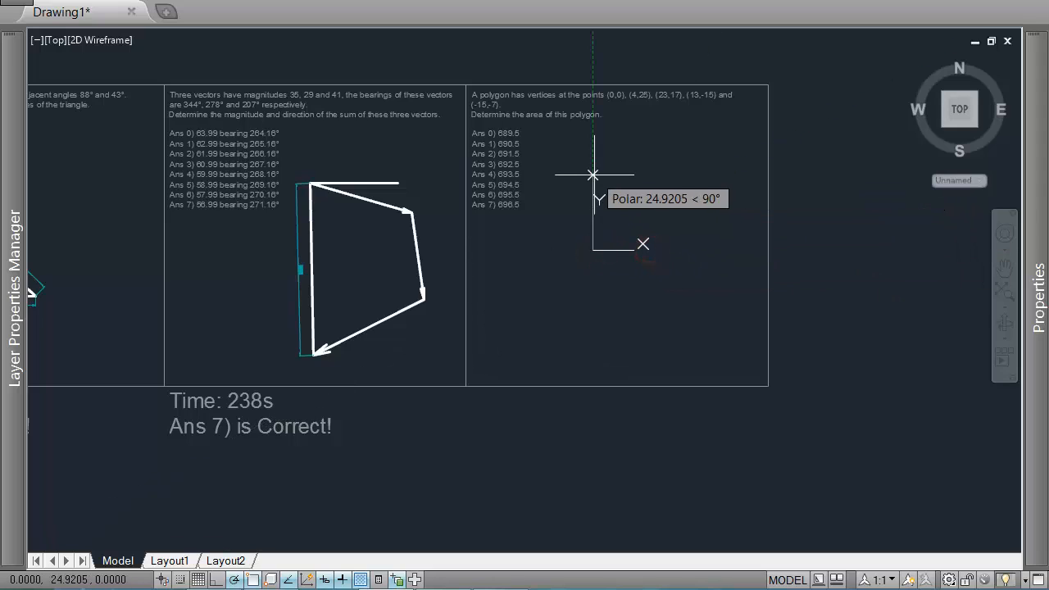
click(594, 175)
text(UCS)
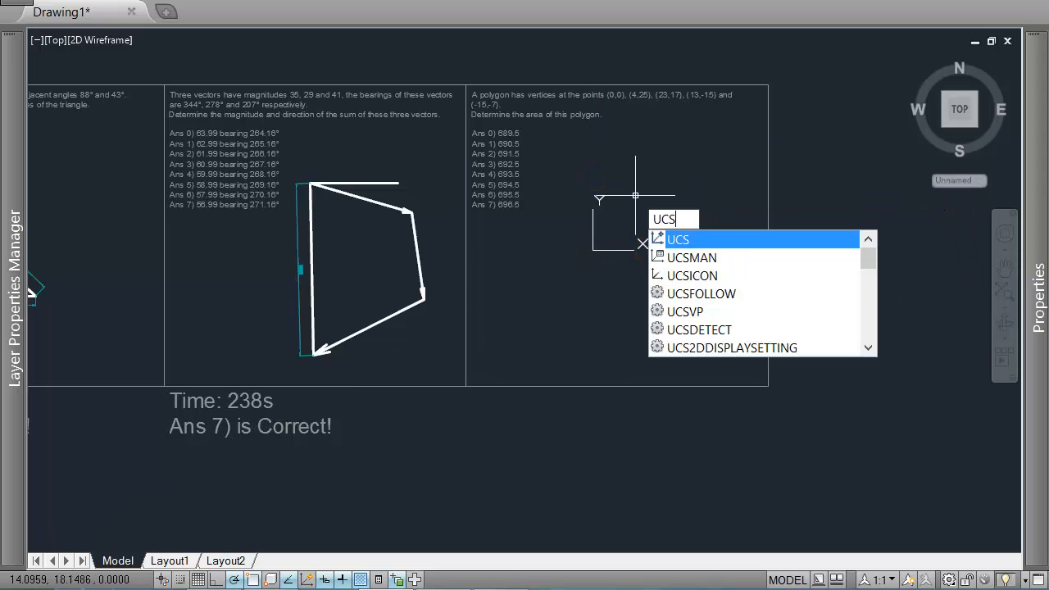
key(Escape)
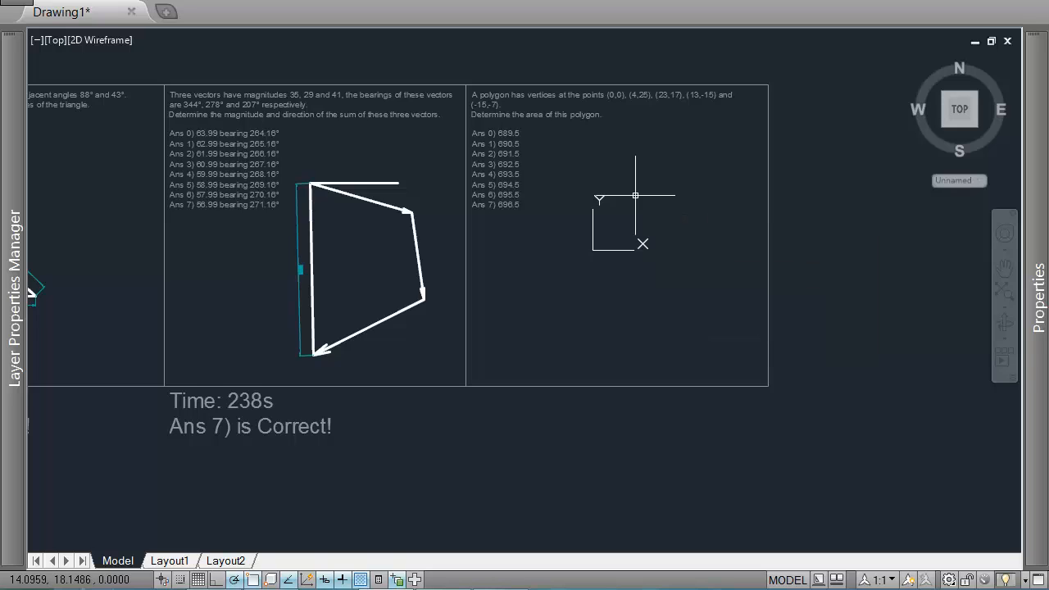
scroll(660, 203, up, 2)
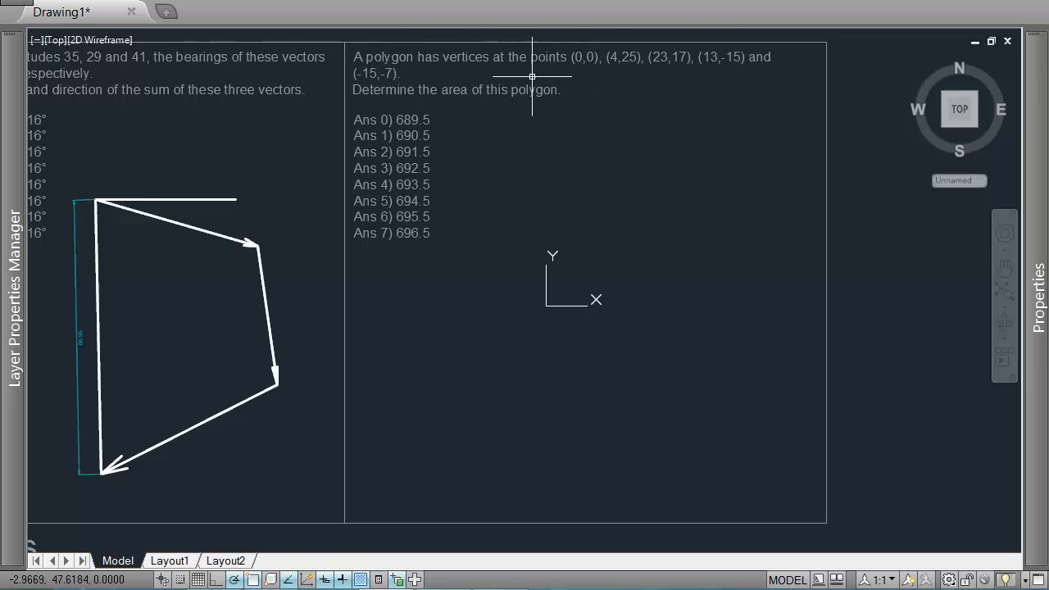
text(pl)
key(Return)
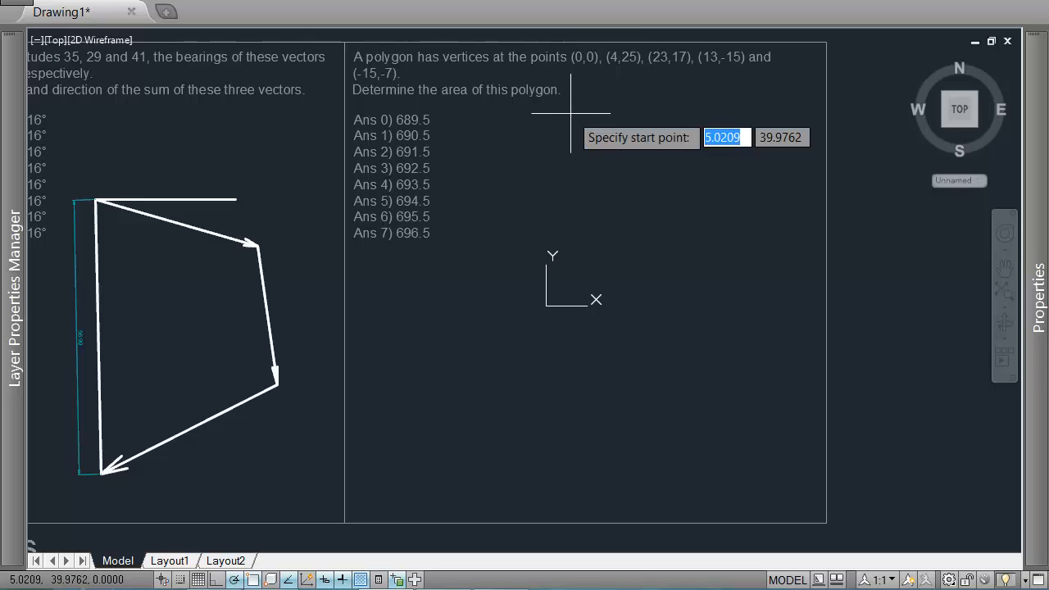
text(0,0)
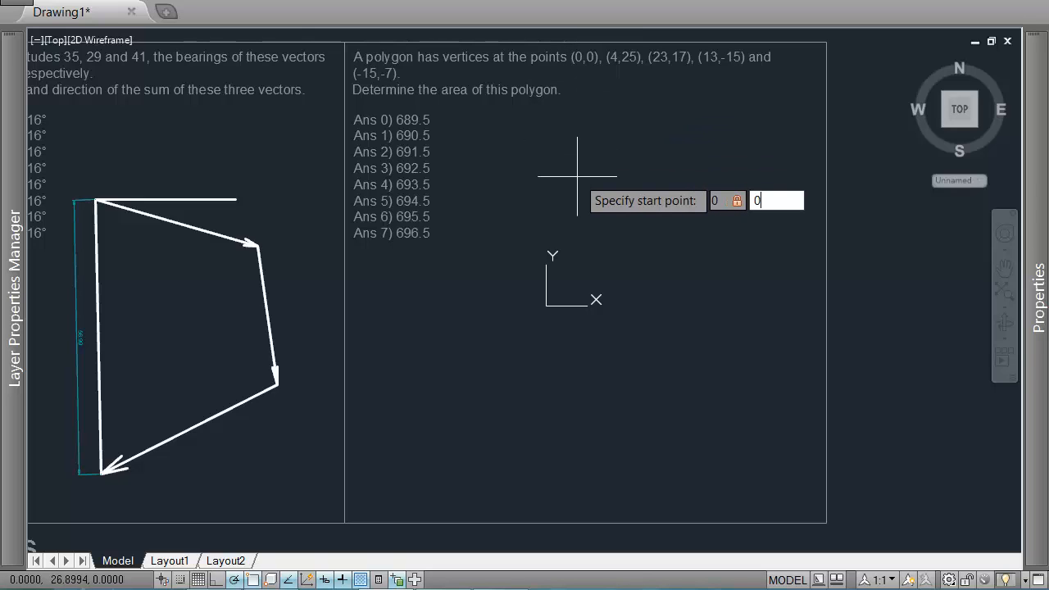
key(Return)
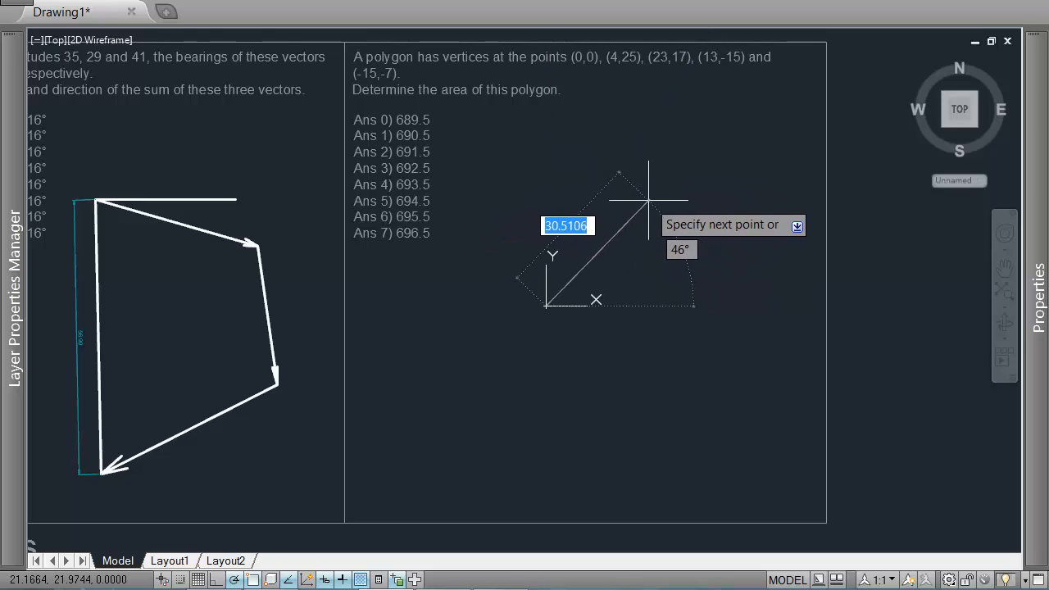
key(Escape)
- Draw a circle of radius 1 centred at 0,0 to mark the polygon's first vertex
text(c)
key(Return)
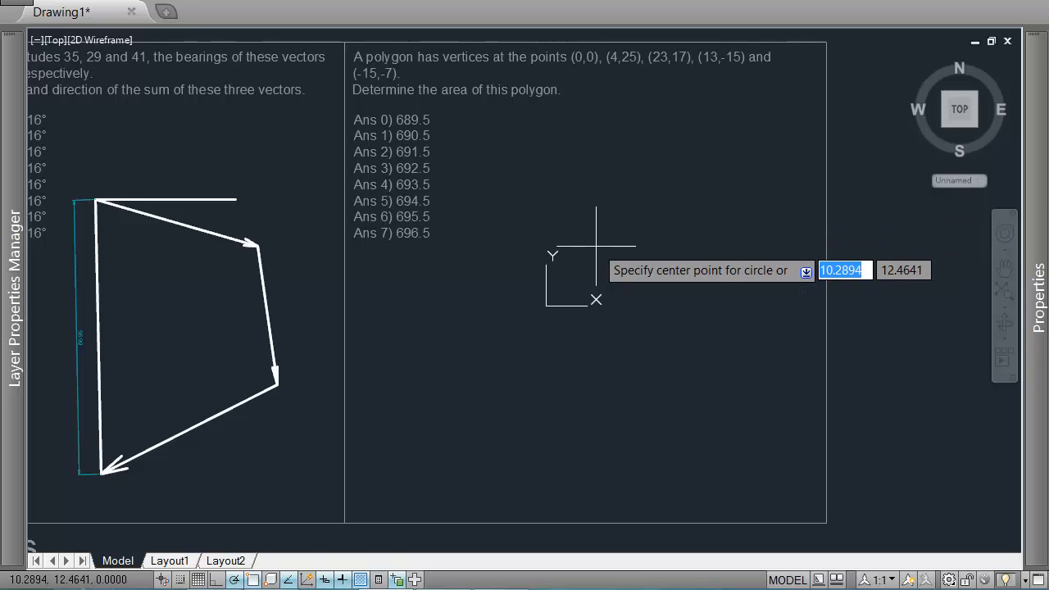
text(0,0)
key(Return)
text(1)
key(Return)
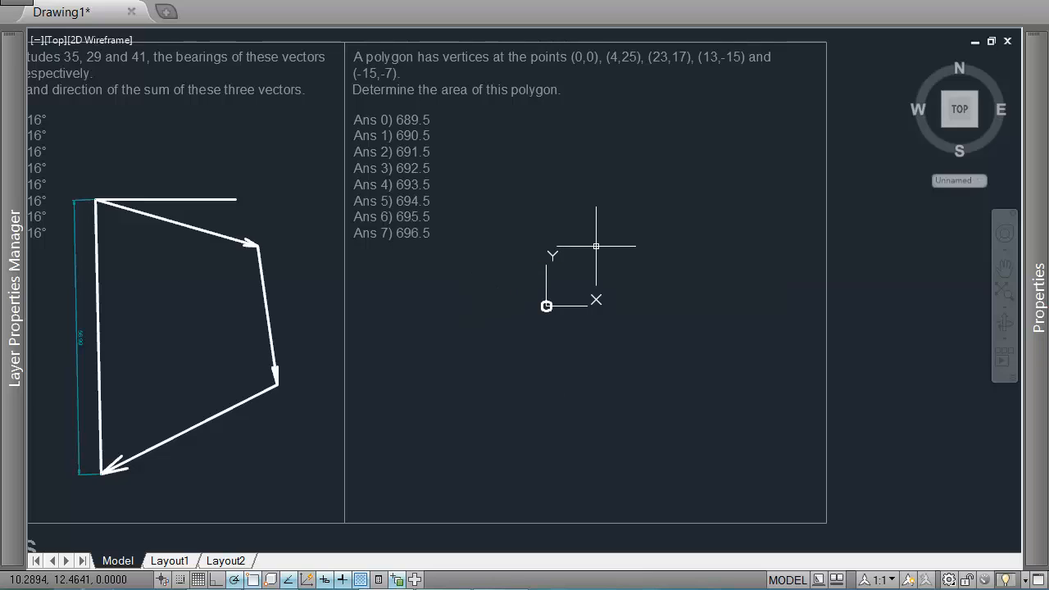
- Mark the second vertex with a radius 1 circle centred at 4,25
key(Return)
text(4)
key(Tab)
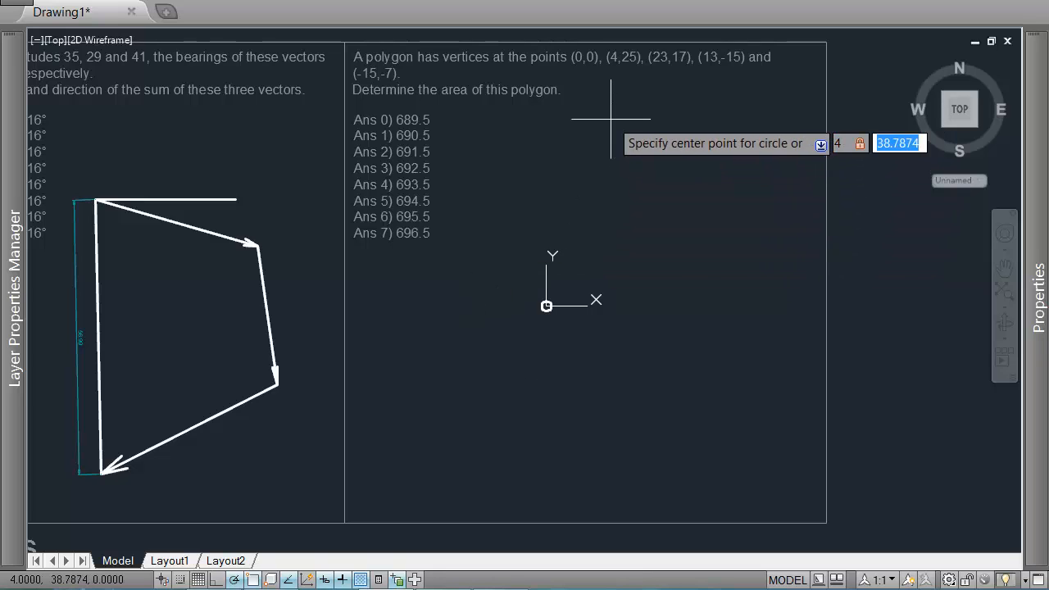
text(25)
key(Return)
key(Return)
- Mark the third vertex with a radius 1 circle centred at 23,17
key(Return)
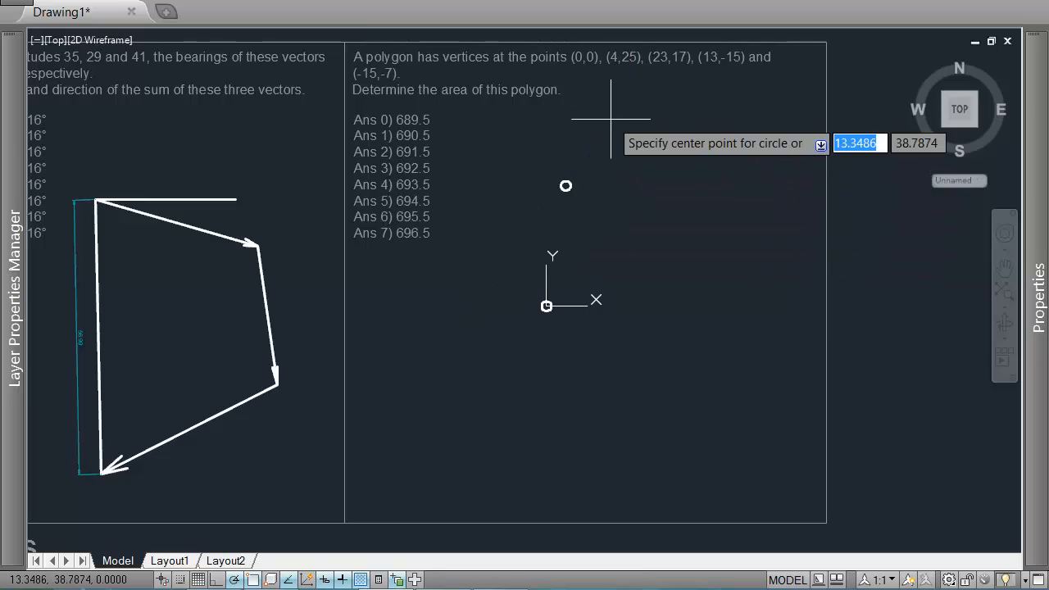
text(23)
key(Tab)
text(17)
key(Return)
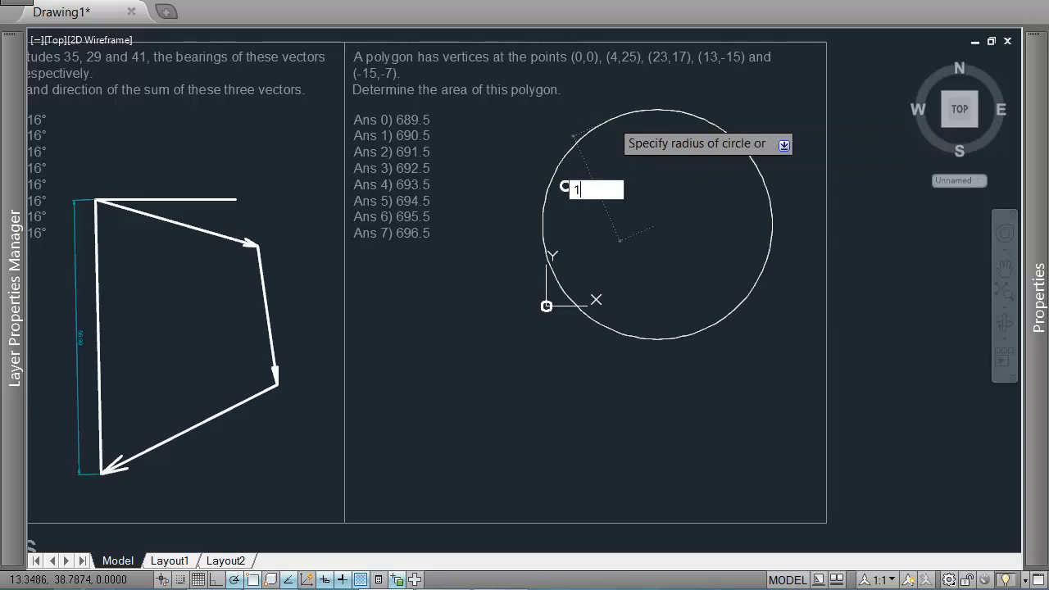
key(Return)
- Mark the fourth vertex with a radius 1 circle centred at 13,-15
key(Return)
text(13)
key(Tab)
text(-1)
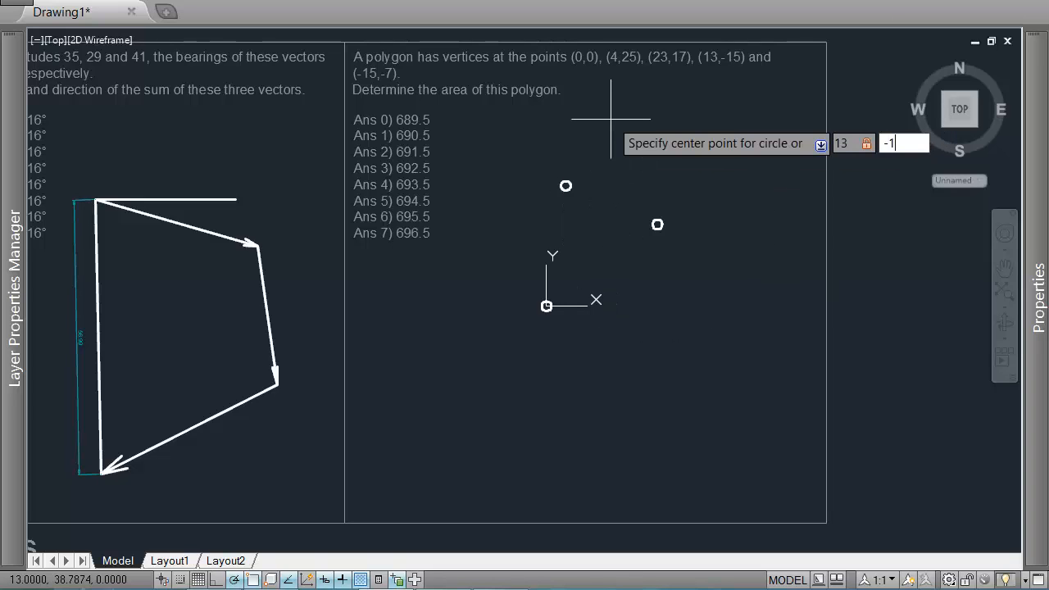
text(5)
key(Return)
key(Return)
- Mark the fifth vertex with a radius 1 circle centred at -15,-7
key(Return)
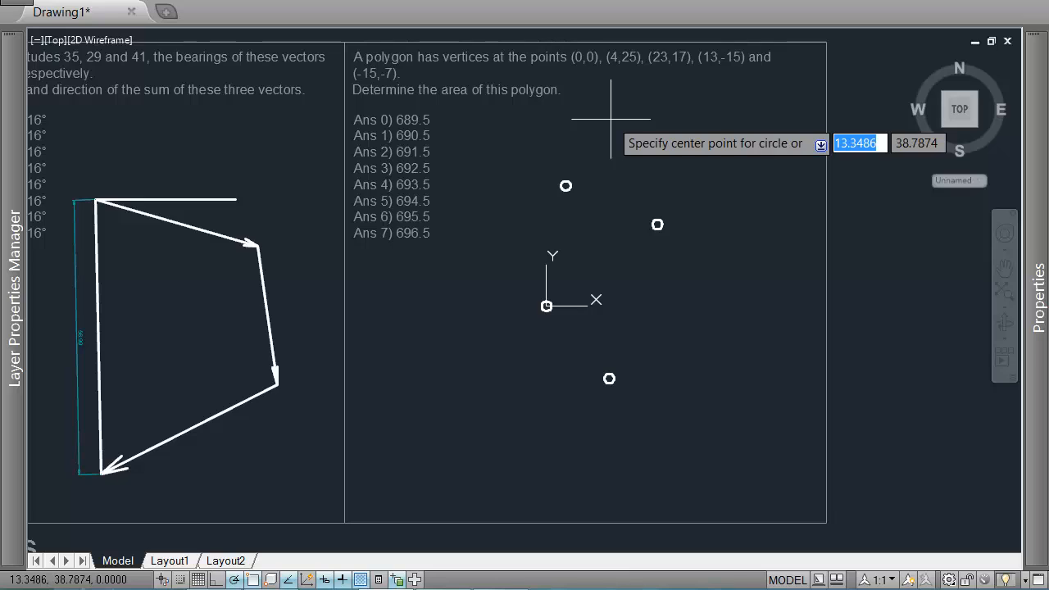
text(-15)
key(Tab)
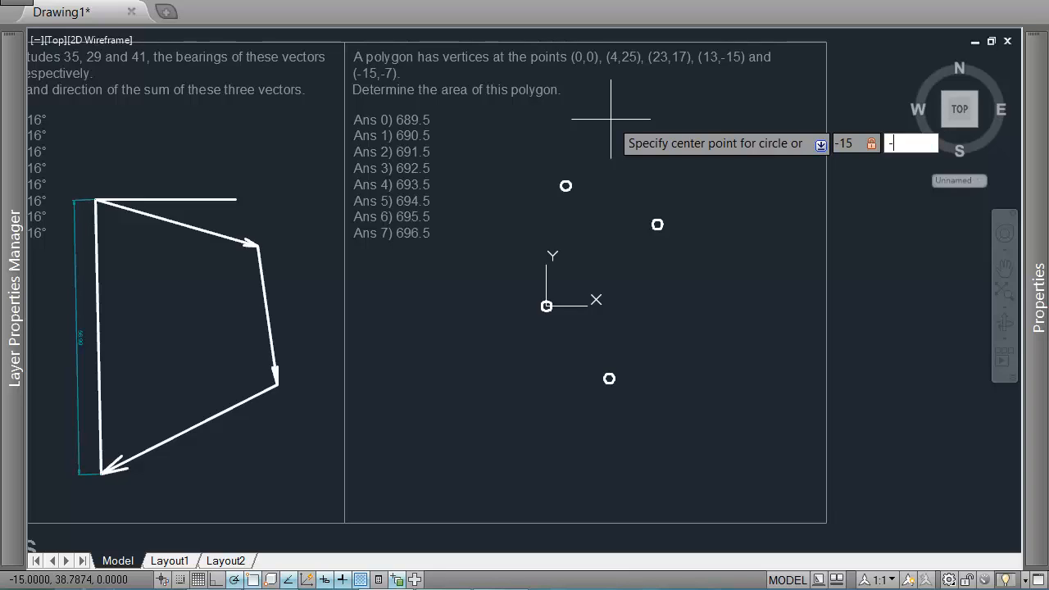
text(-7)
key(Return)
- Draw a closed polyline through the five circle centres in order: (0,0), (4,25), (23,17), (13,-15) and (-15,-7)
text(pl)
key(Return)
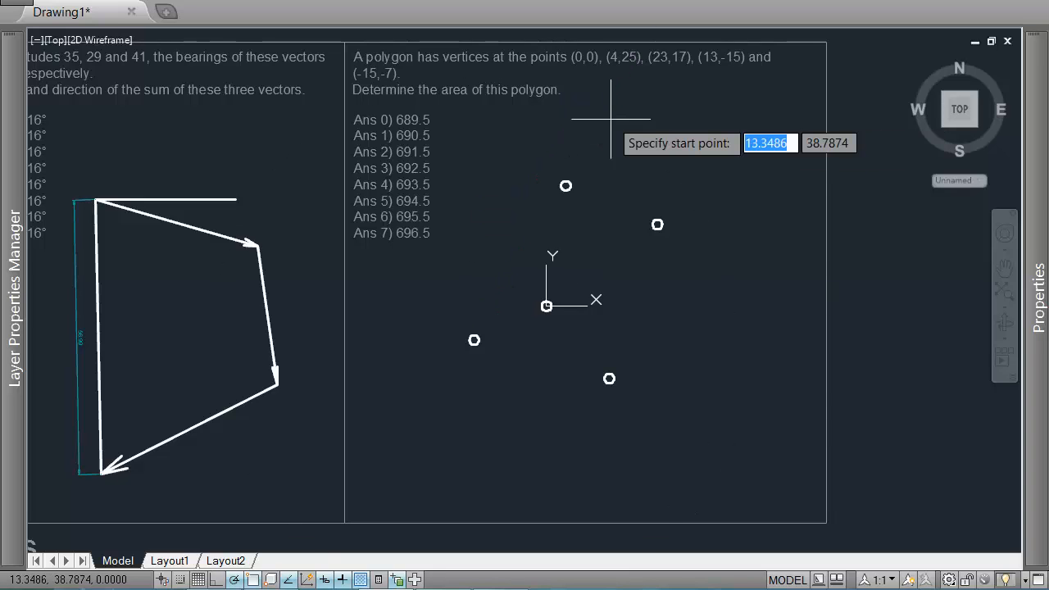
click(547, 306)
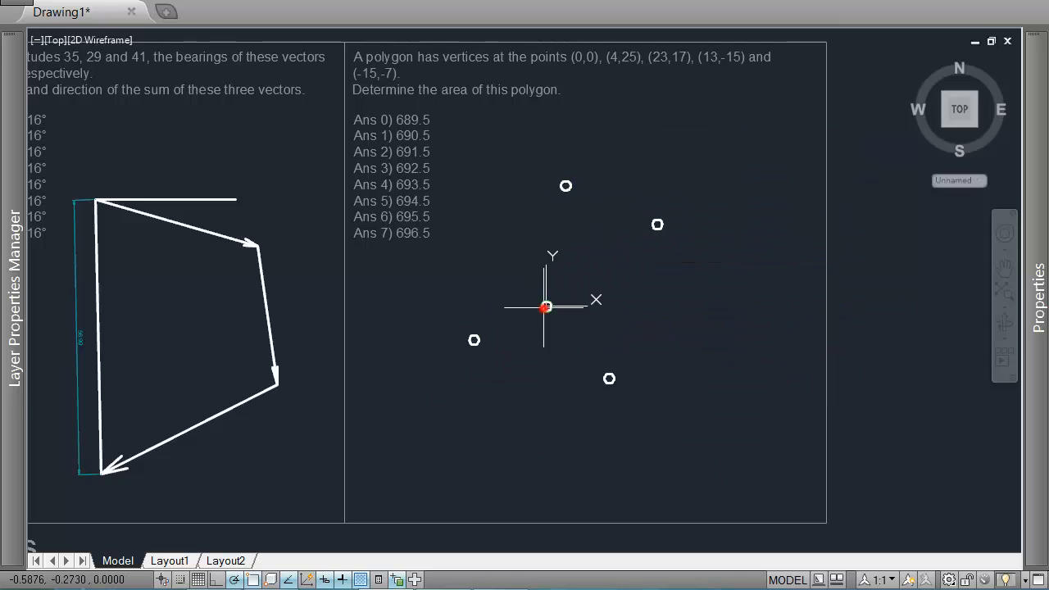
click(656, 222)
scroll(658, 224, up, 5)
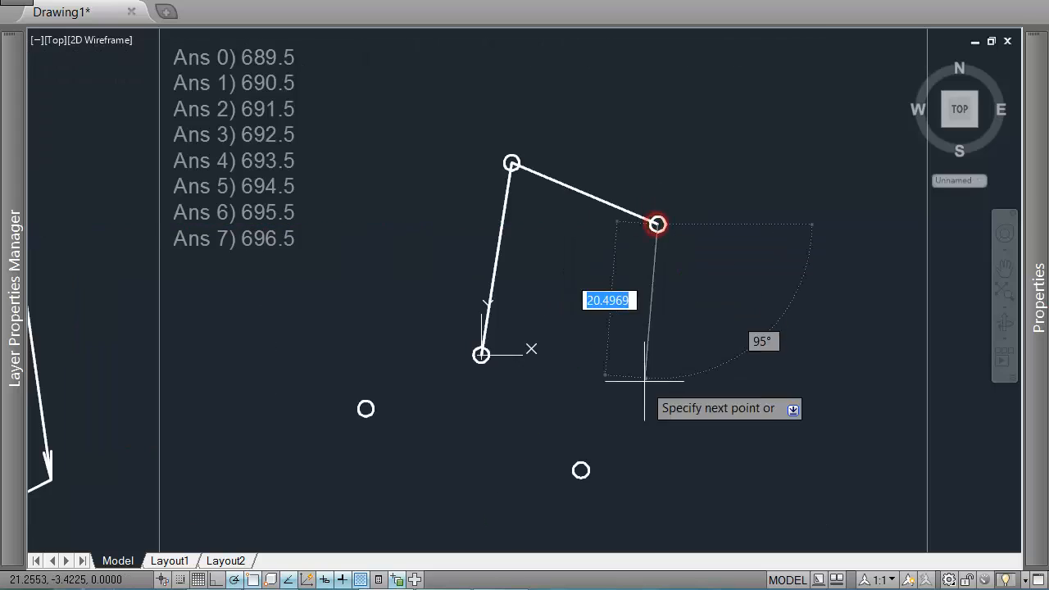
scroll(538, 341, down, 2)
click(538, 342)
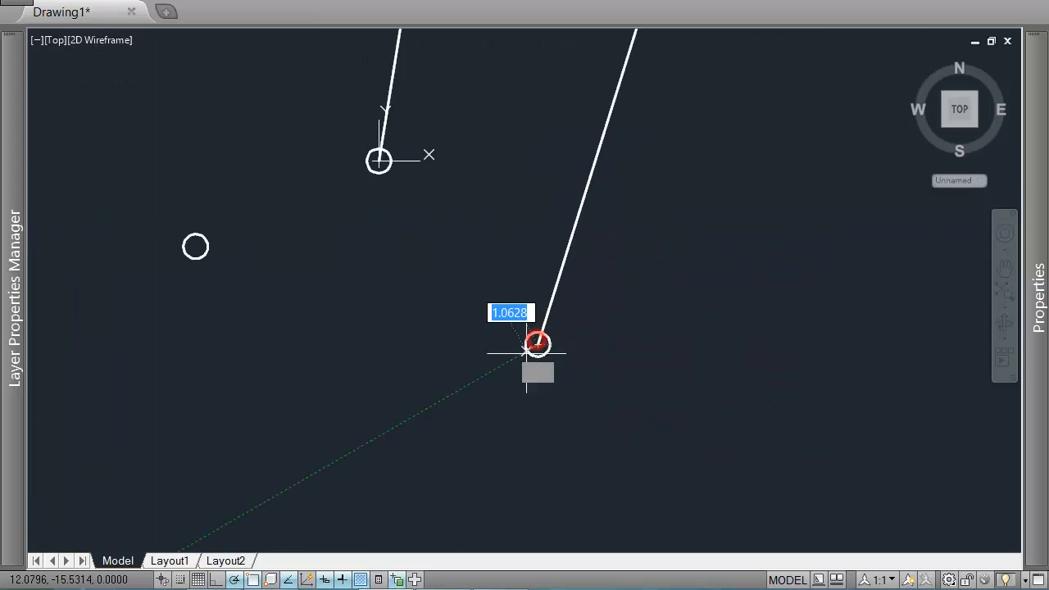
click(195, 246)
text(c)
key(Return)
- Change the colour of all five vertex circles to yellow
scroll(297, 256, down, 5)
middle_drag(296, 255, 461, 280)
scroll(451, 253, up, 2)
click(349, 208)
click(608, 376)
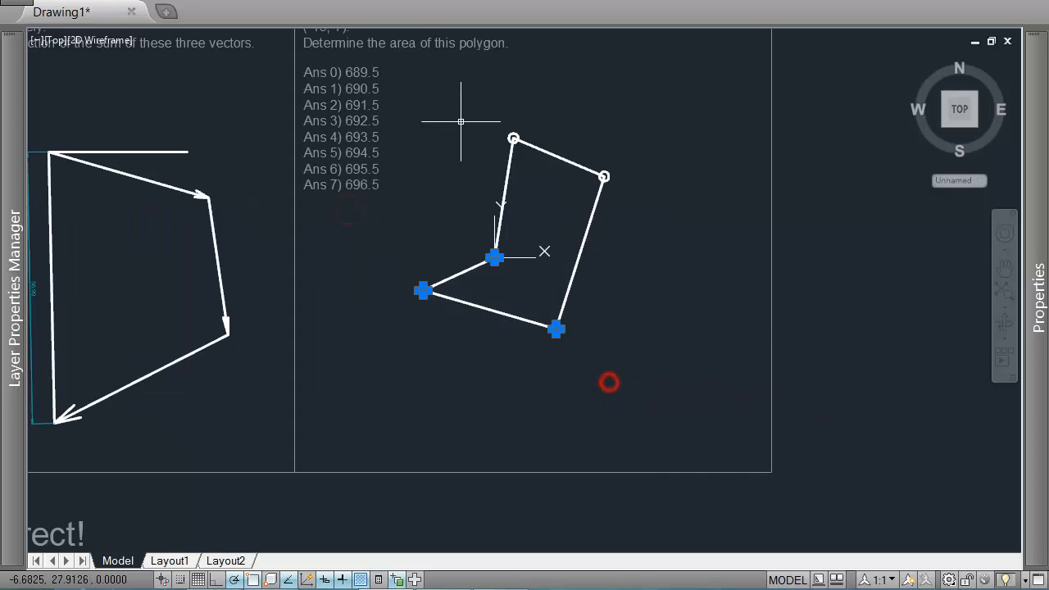
click(456, 111)
click(648, 221)
key(ctrl+1)
click(930, 96)
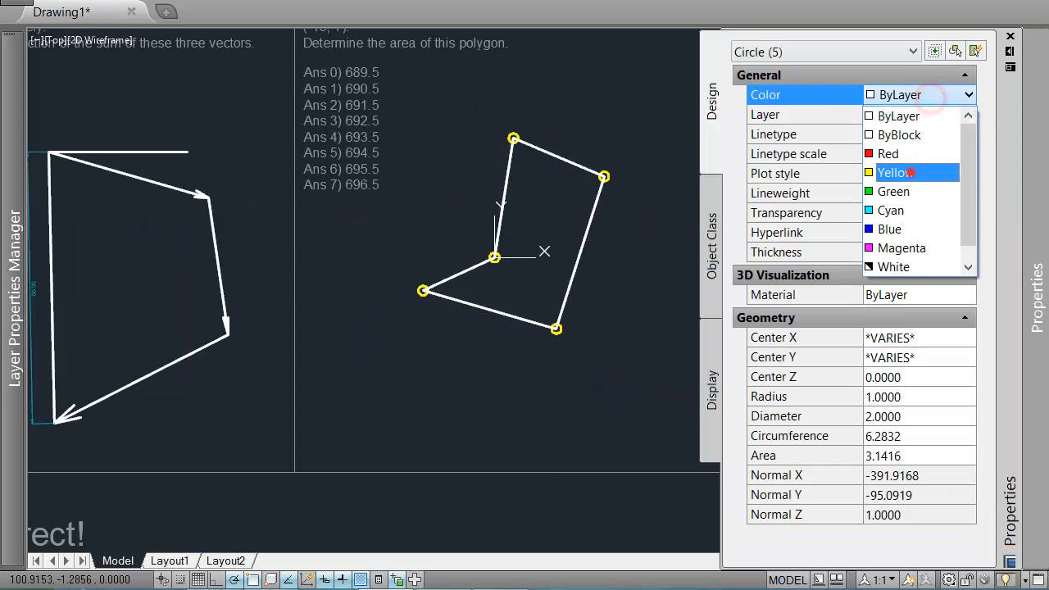
click(902, 162)
key(Escape)
- Check the closed polyline's area in its properties against the listed answers
click(610, 250)
click(578, 193)
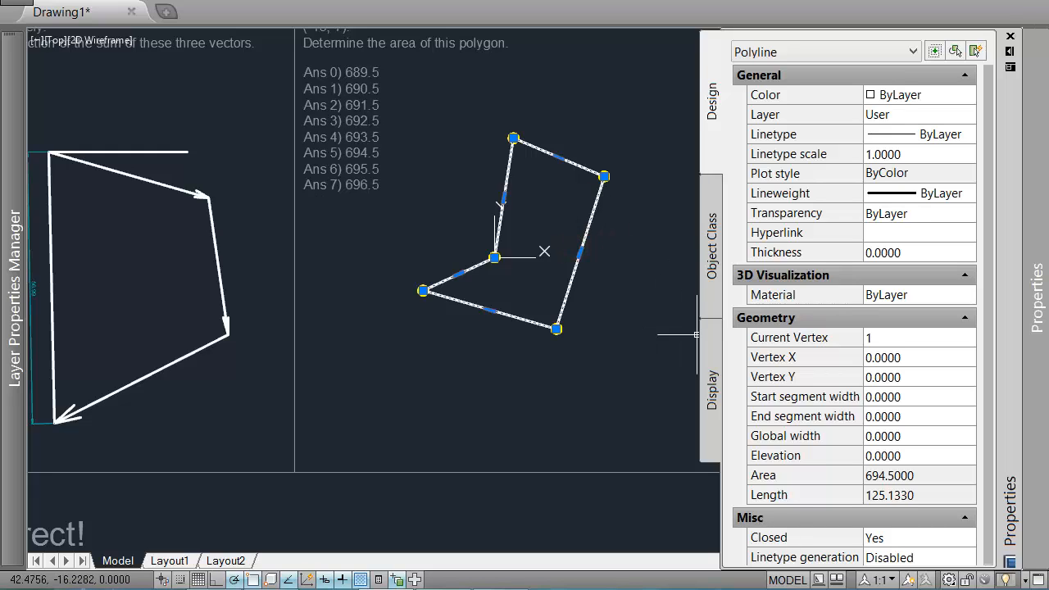
click(279, 144)
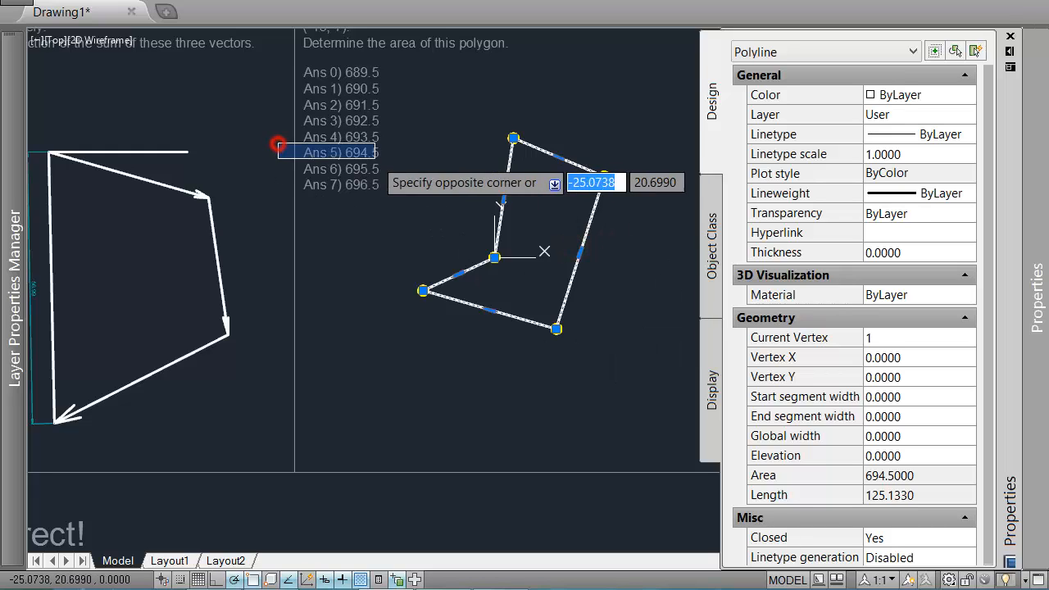
key(Escape)
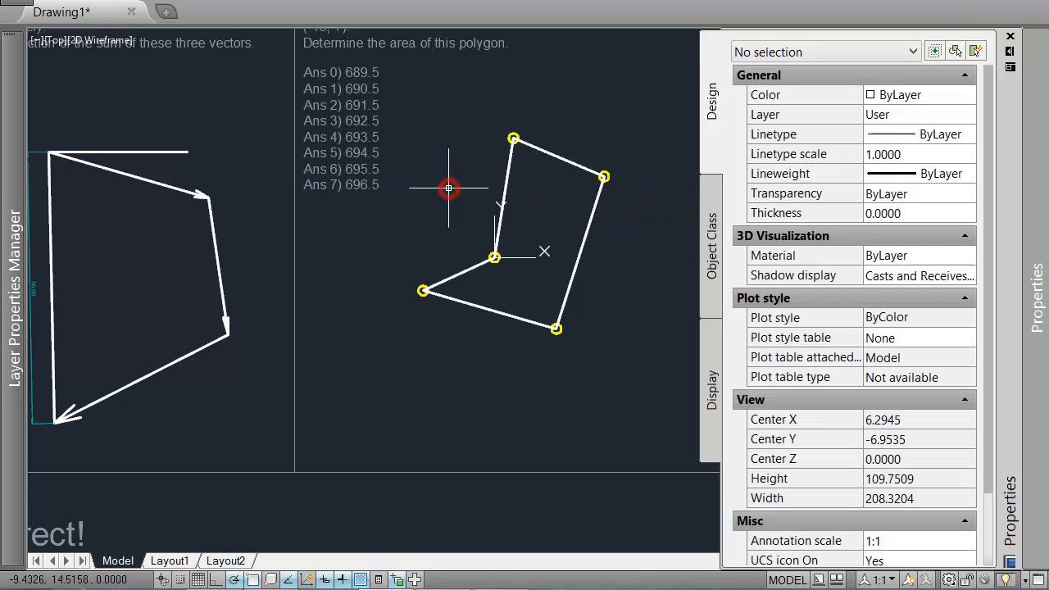
- Submit answer 5 for the polygon area question and acknowledge the result
scroll(447, 188, down, 2)
text(qe)
key(Return)
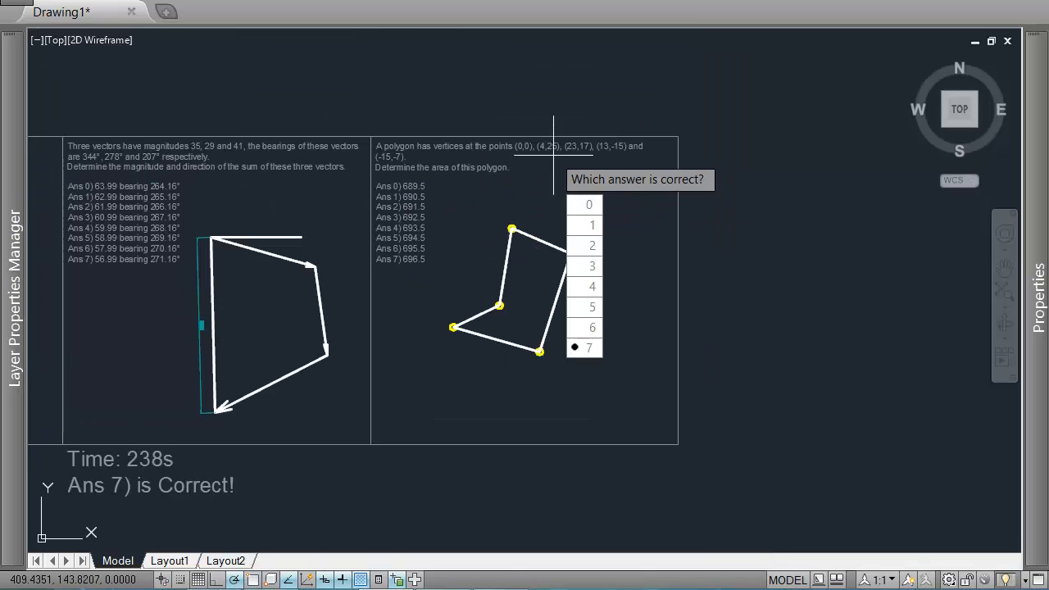
text(5)
key(Return)
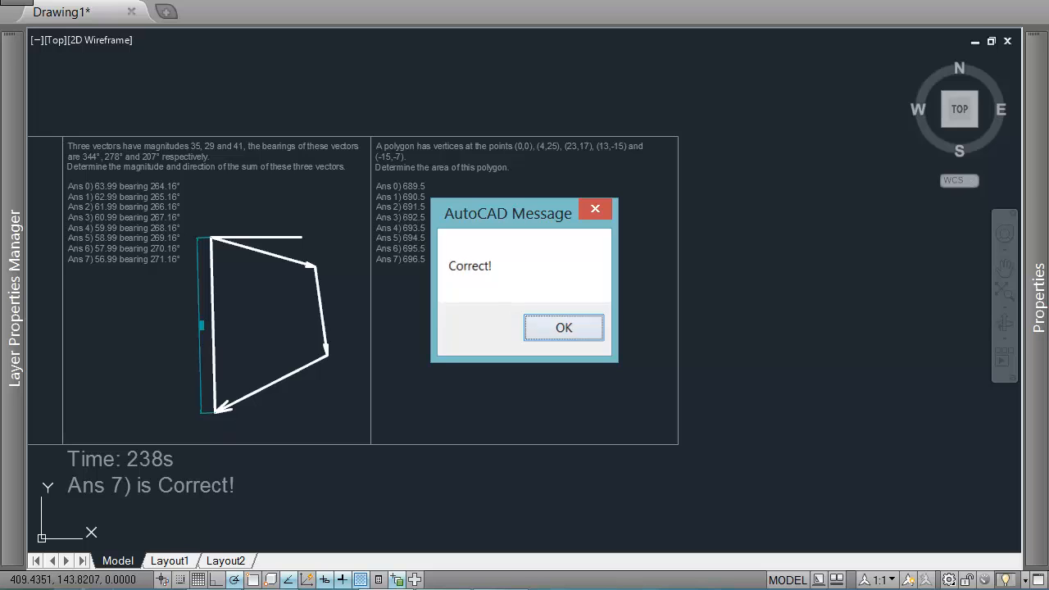
key(Return)
- Review the completed question boxes, their recorded times and the world origin
scroll(602, 222, down, 2)
scroll(542, 299, up, 2)
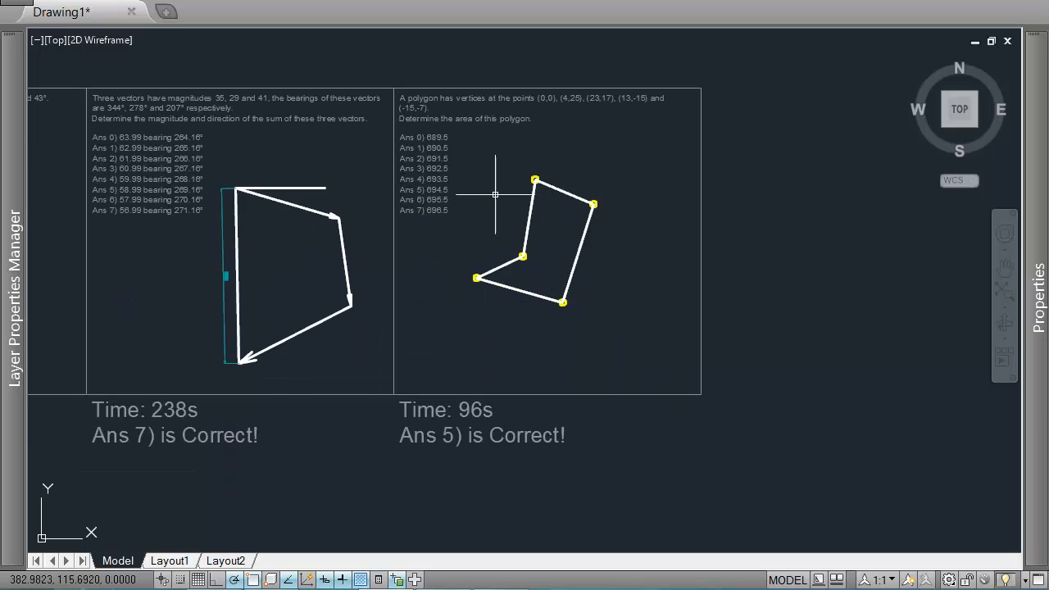
scroll(557, 232, down, 2)
scroll(556, 228, up, 2)
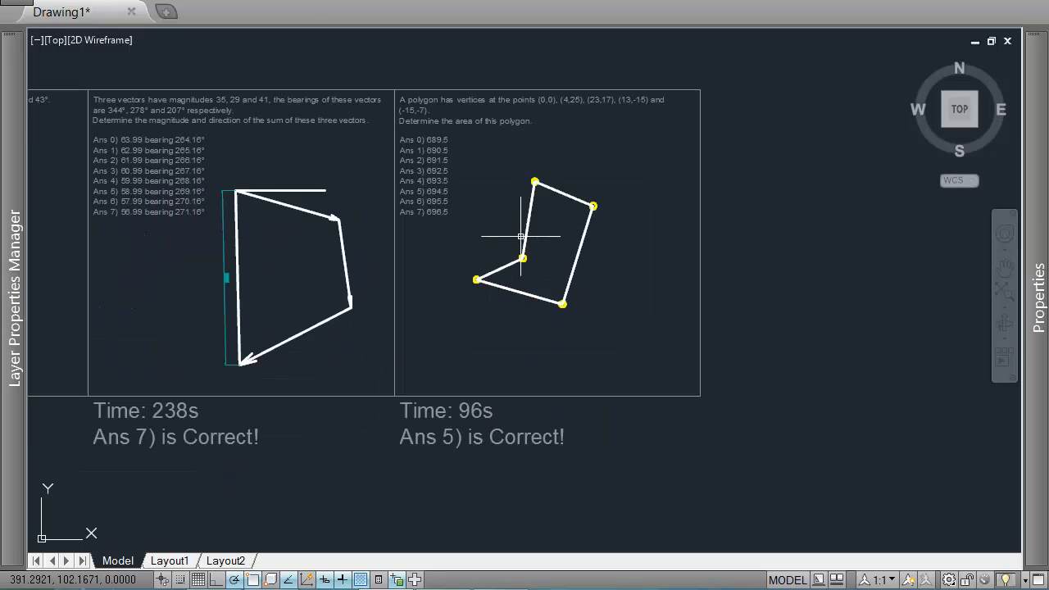
scroll(528, 208, down, 2)
mouse_move(510, 278)
middle_down()
mouse_move(564, 250)
mouse_move(904, 183)
middle_up()
scroll(172, 304, up, 2)
click(133, 244)
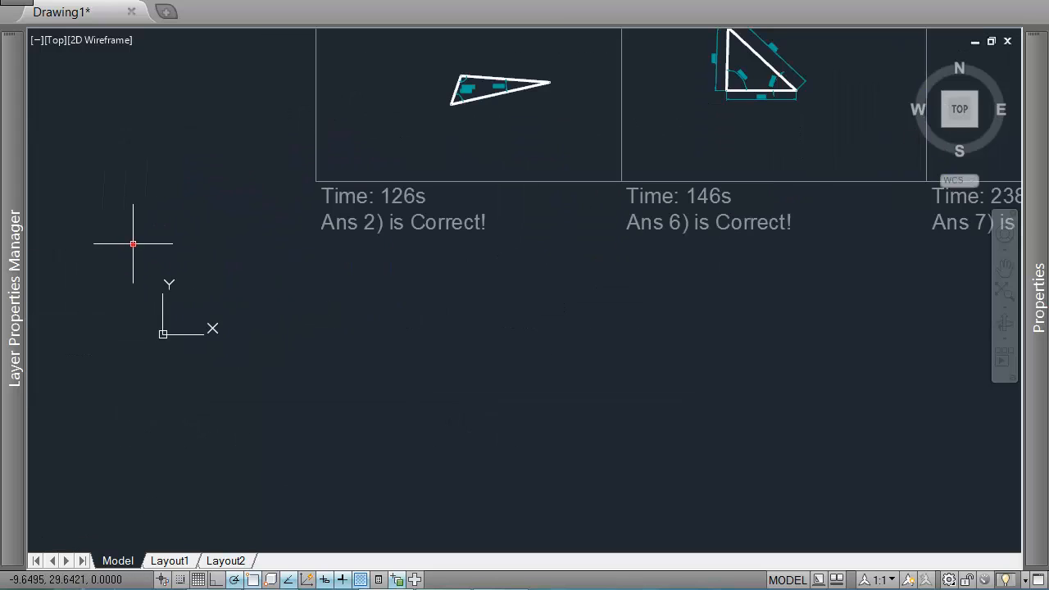
click(244, 369)
scroll(209, 353, down, 2)
middle_drag(721, 302, 660, 305)
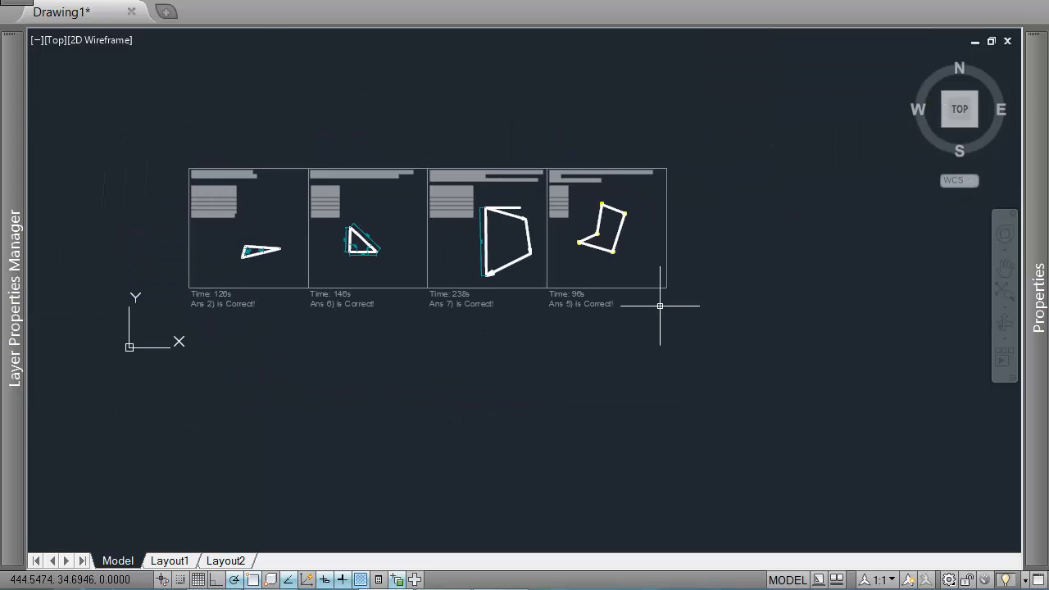
- Generate a new ProblemSolving question of type VolumeSolve with its starting point at 500,100
scroll(647, 225, up, 2)
middle_drag(685, 221, 584, 243)
text(ge)
key(Return)
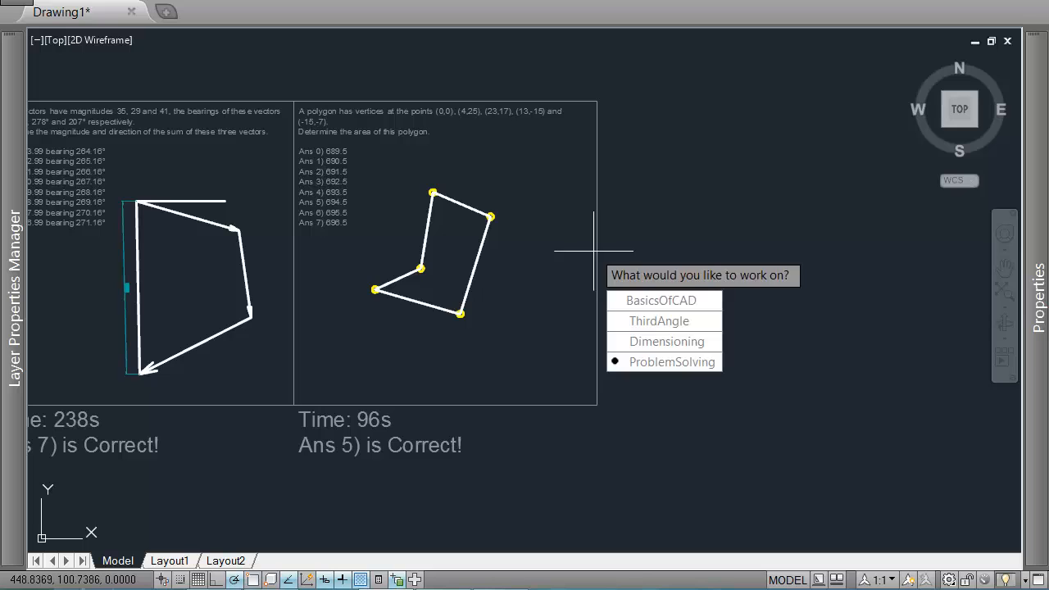
key(Return)
key(Down)
key(Down)
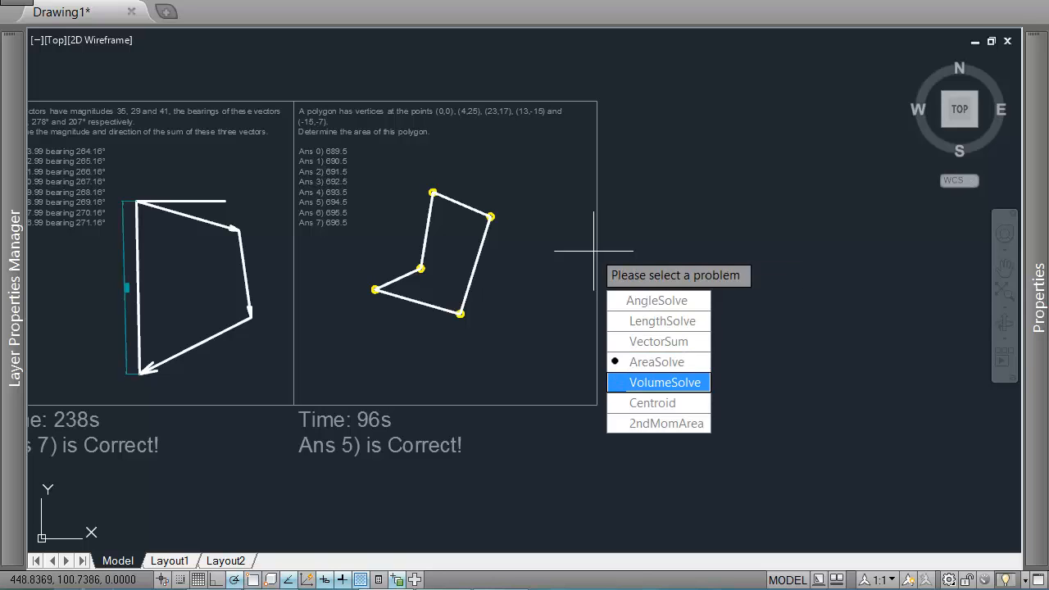
click(641, 383)
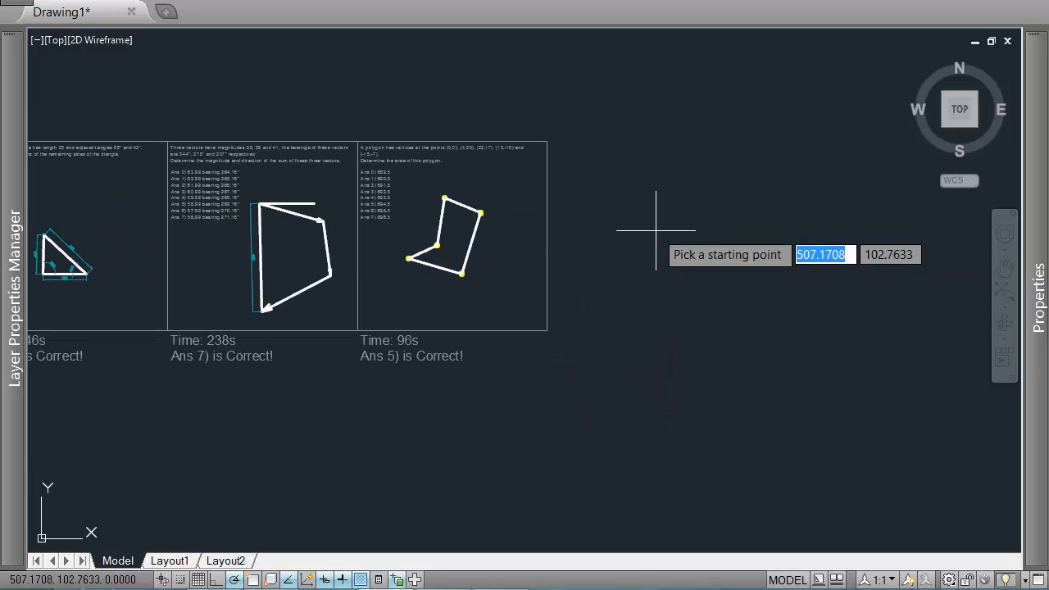
text(500,100)
key(Return)
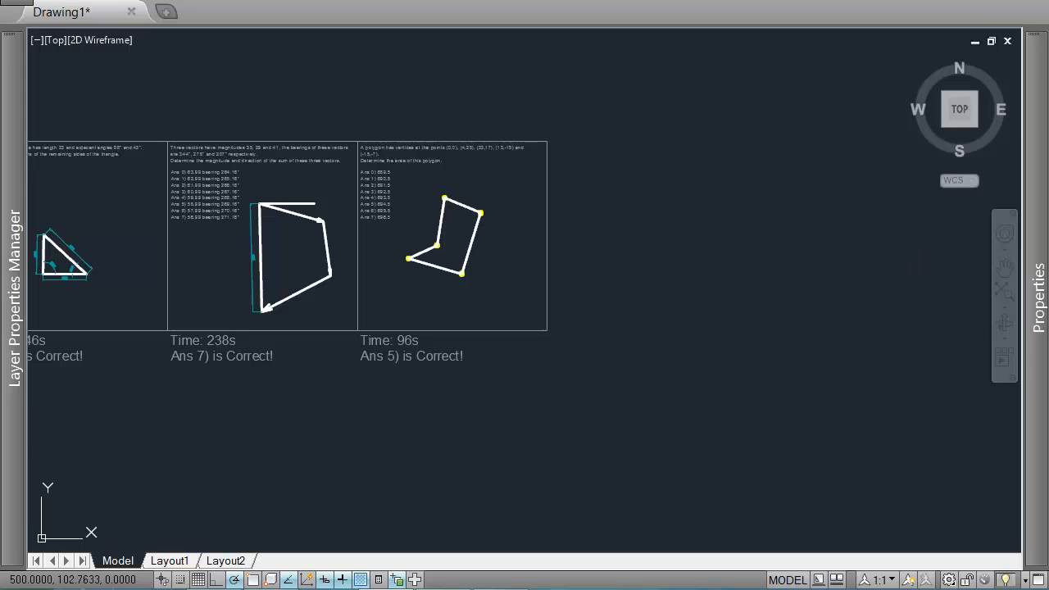
scroll(442, 169, up, 2)
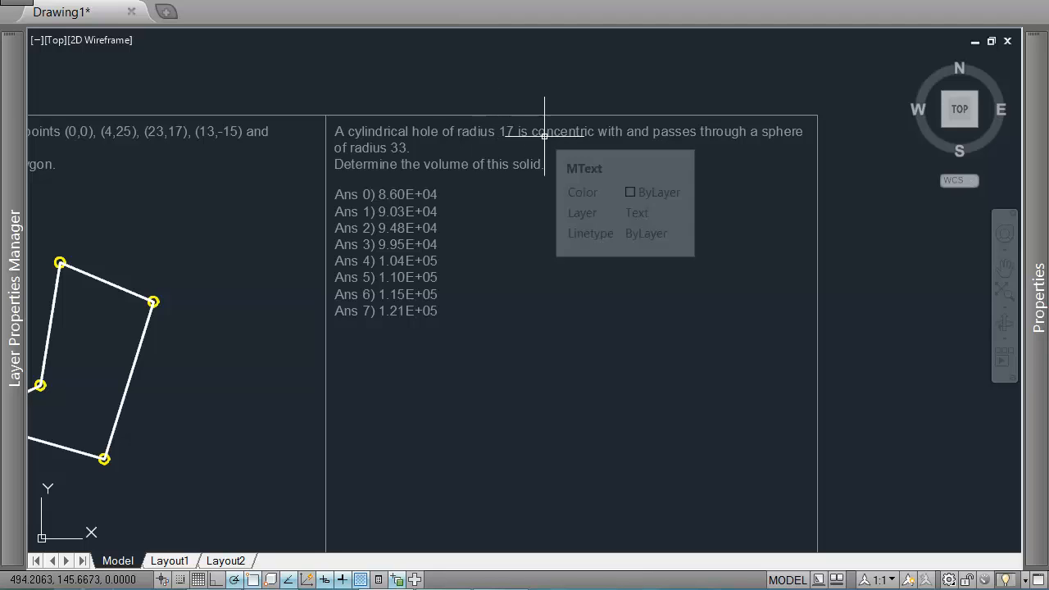
click(524, 137)
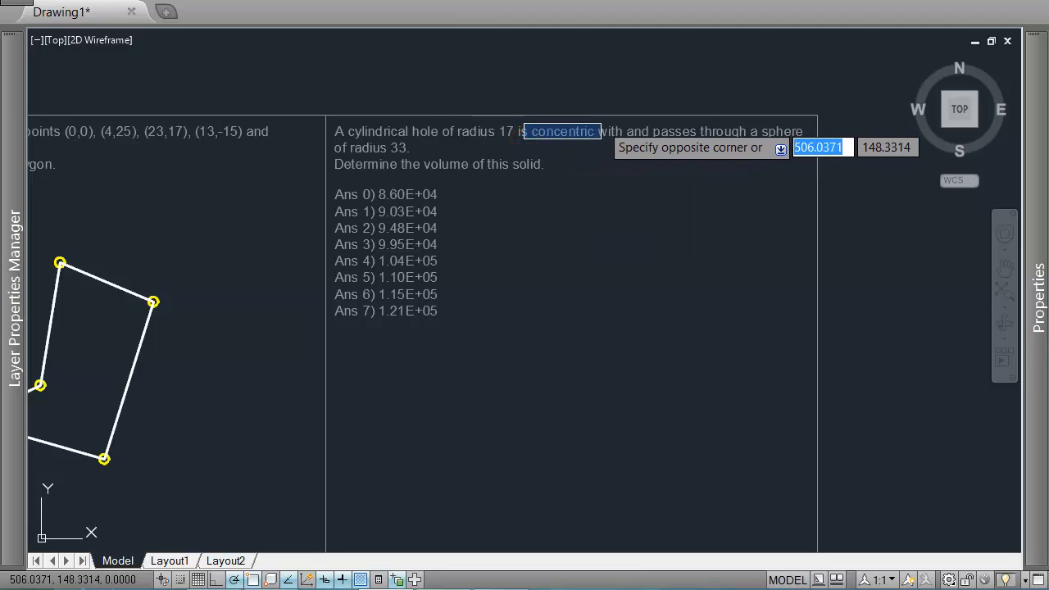
click(687, 166)
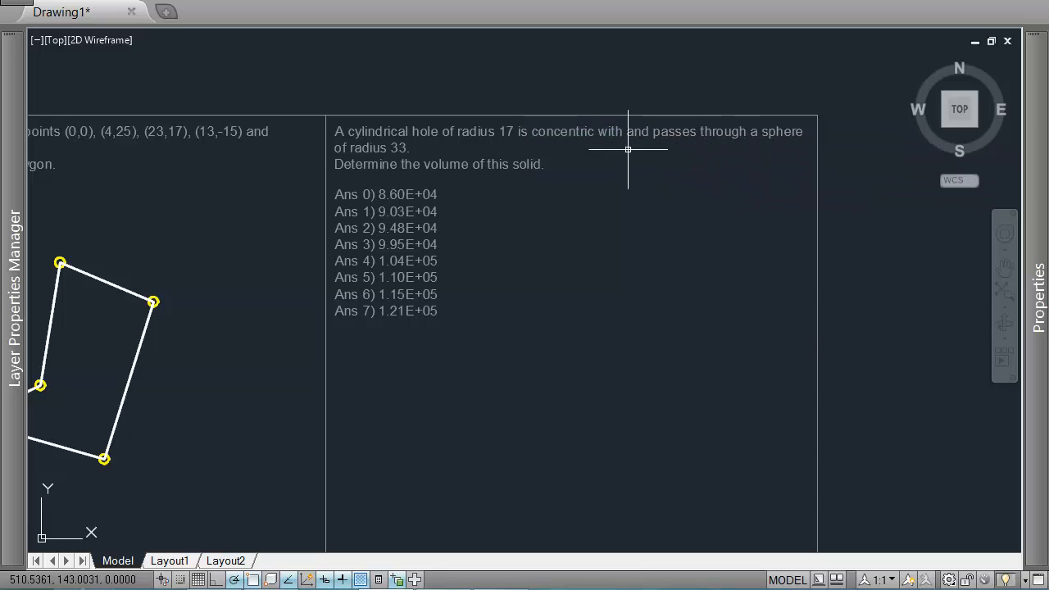
- Create a solid sphere of radius 33 inside the volume question's box, below the question text
scroll(539, 190, down, 3)
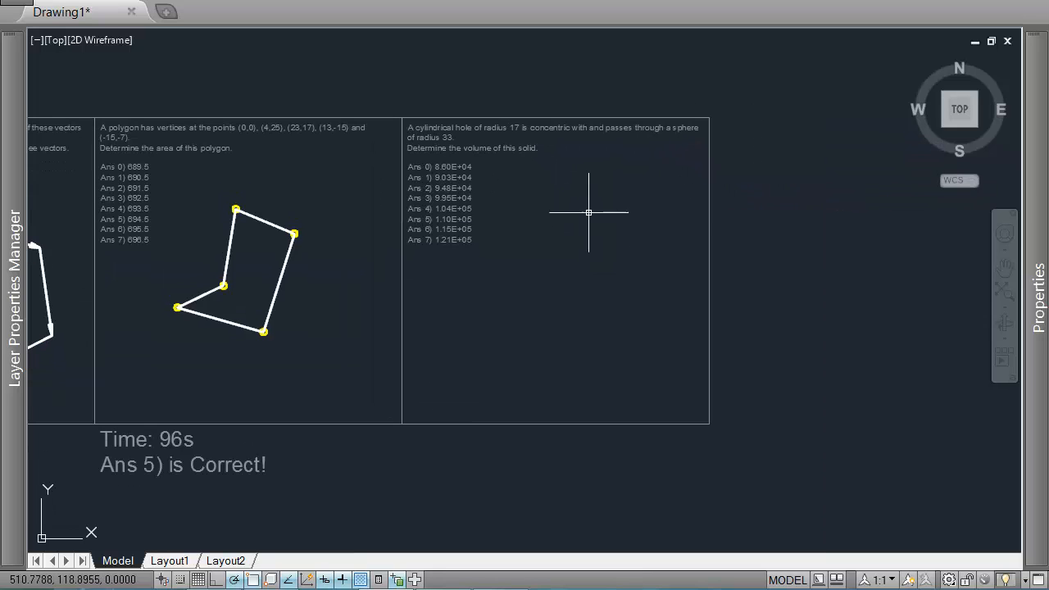
text(sph)
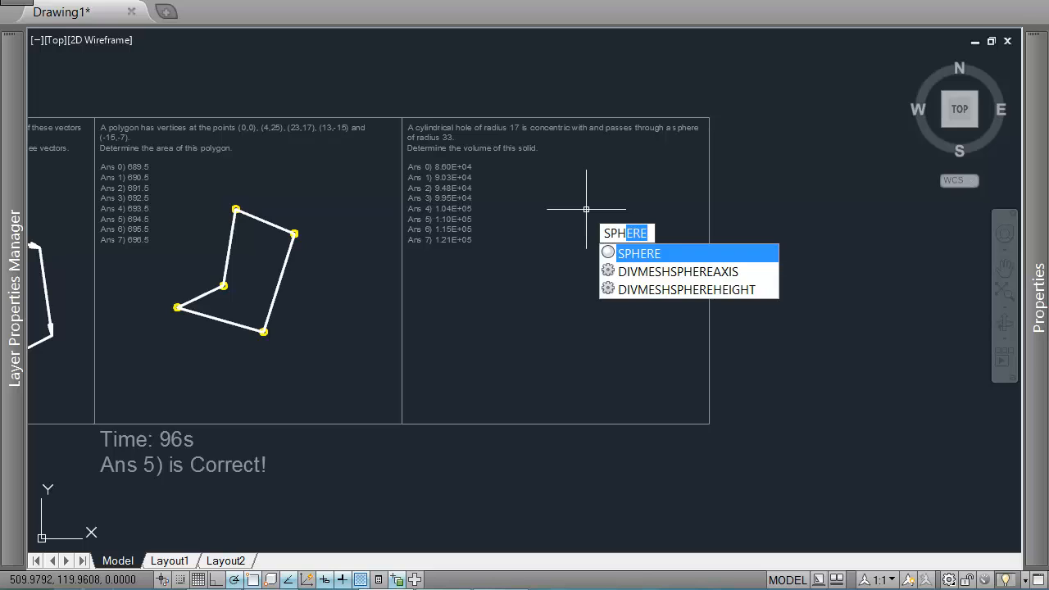
key(Return)
scroll(586, 209, up, 2)
click(549, 347)
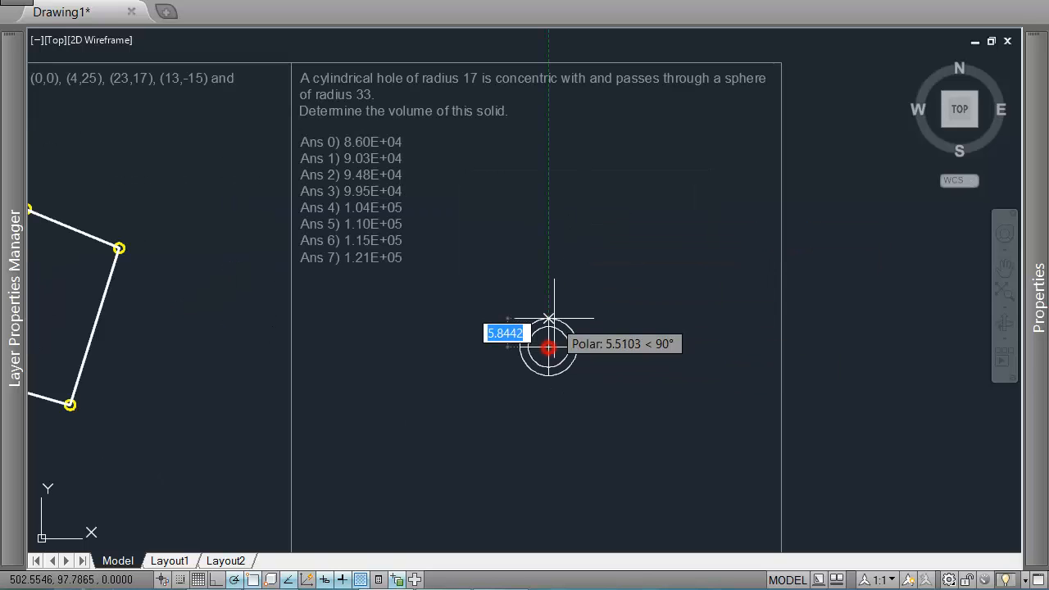
text(33)
key(Return)
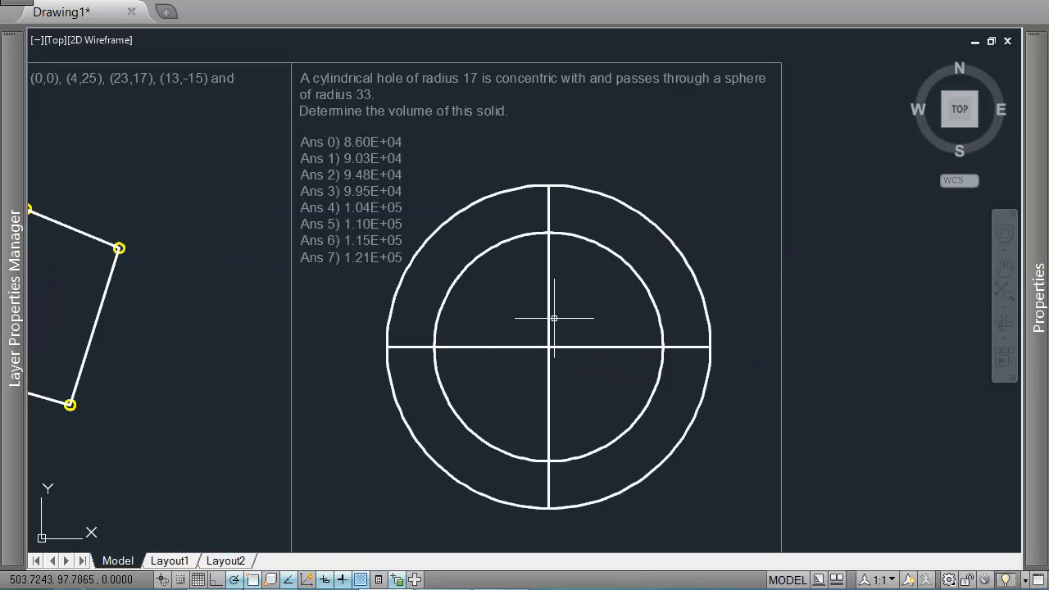
- Bring up the ribbon, set the viewport's visual style to Conceptual, and close the ribbon again
scroll(554, 318, down, 2)
text(ri)
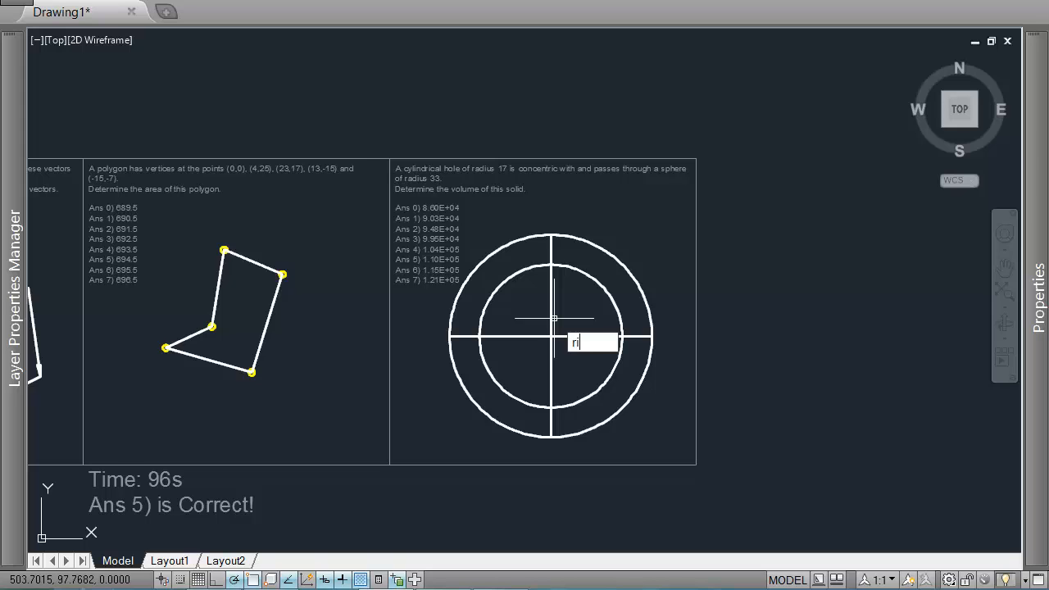
text(bbon)
key(Return)
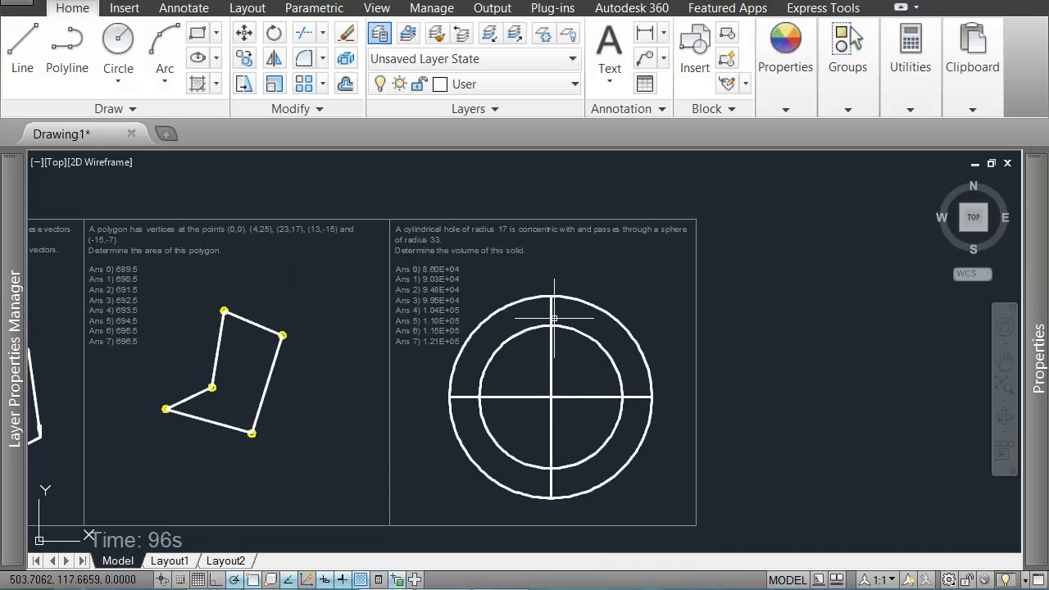
click(374, 8)
click(353, 32)
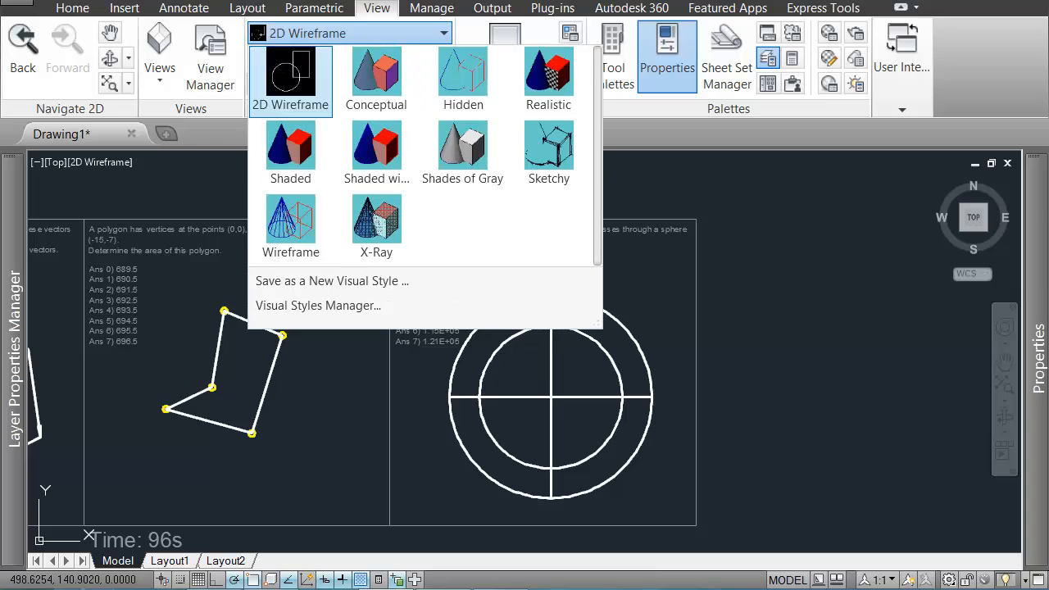
click(361, 82)
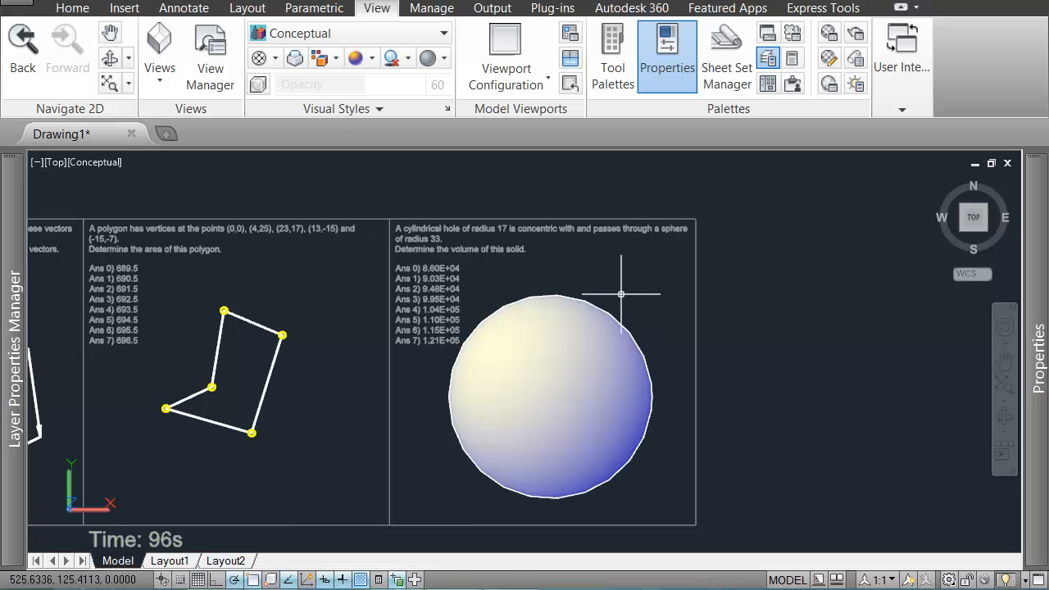
text(ribbonc)
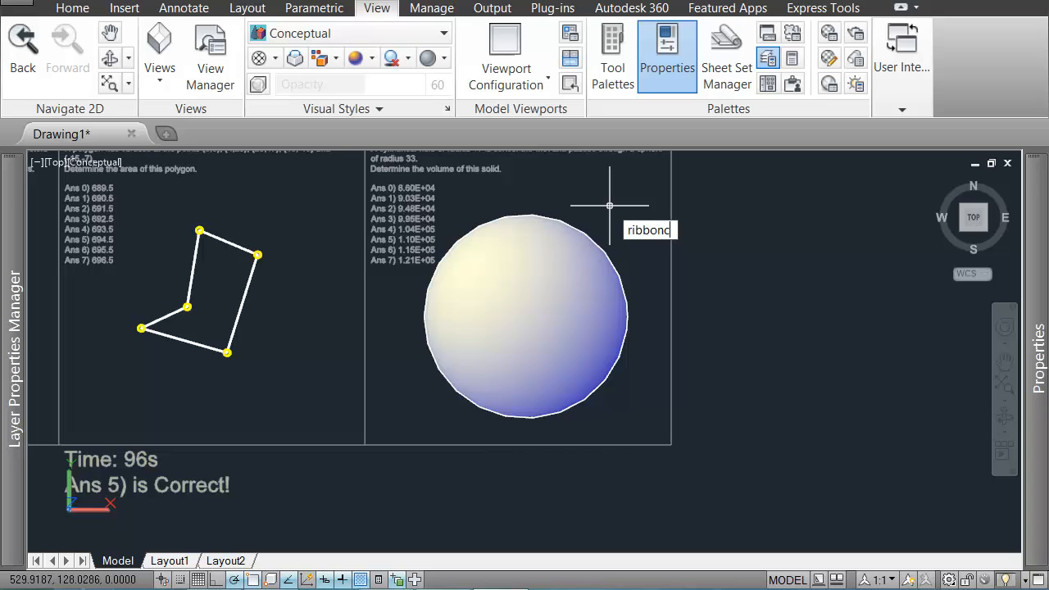
text(lose)
key(Return)
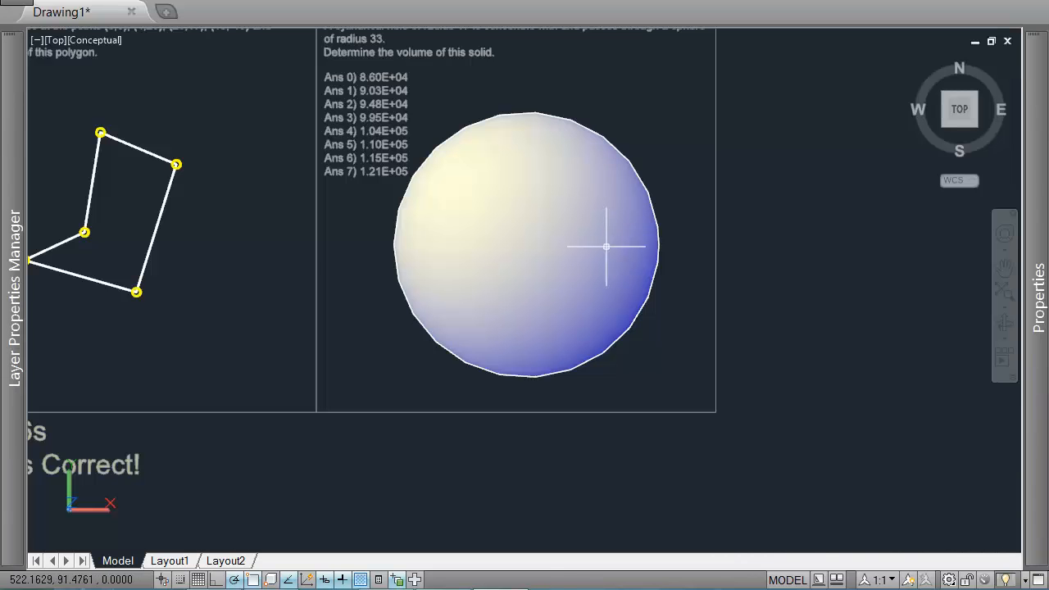
- Move the sphere slightly along the positive X direction within its question box, clearing the listed answers
scroll(607, 247, down, 2)
middle_drag(584, 257, 612, 303)
click(625, 302)
text(m)
key(Return)
click(876, 232)
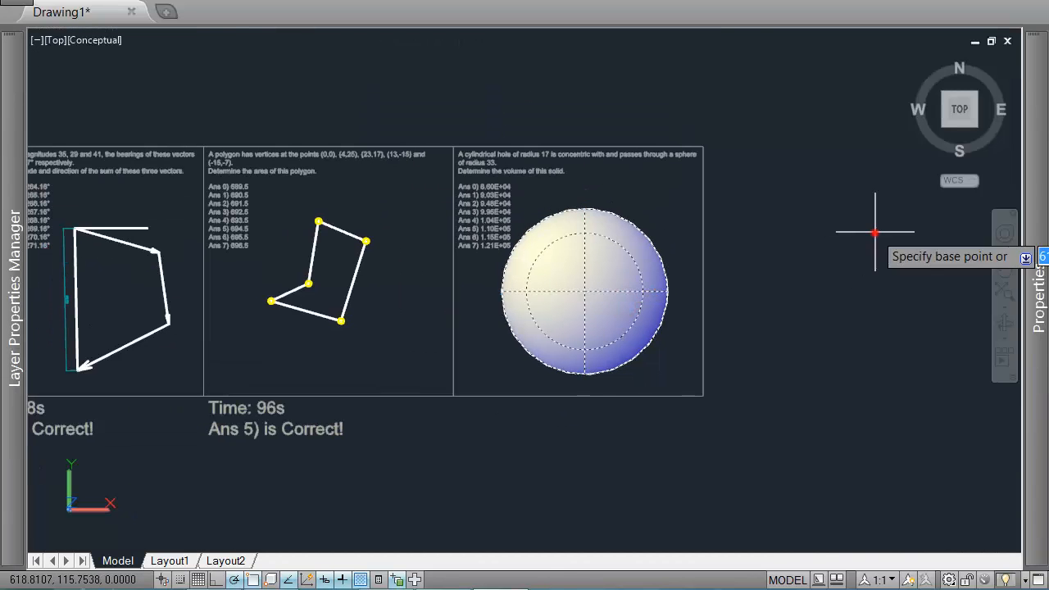
click(875, 232)
click(888, 232)
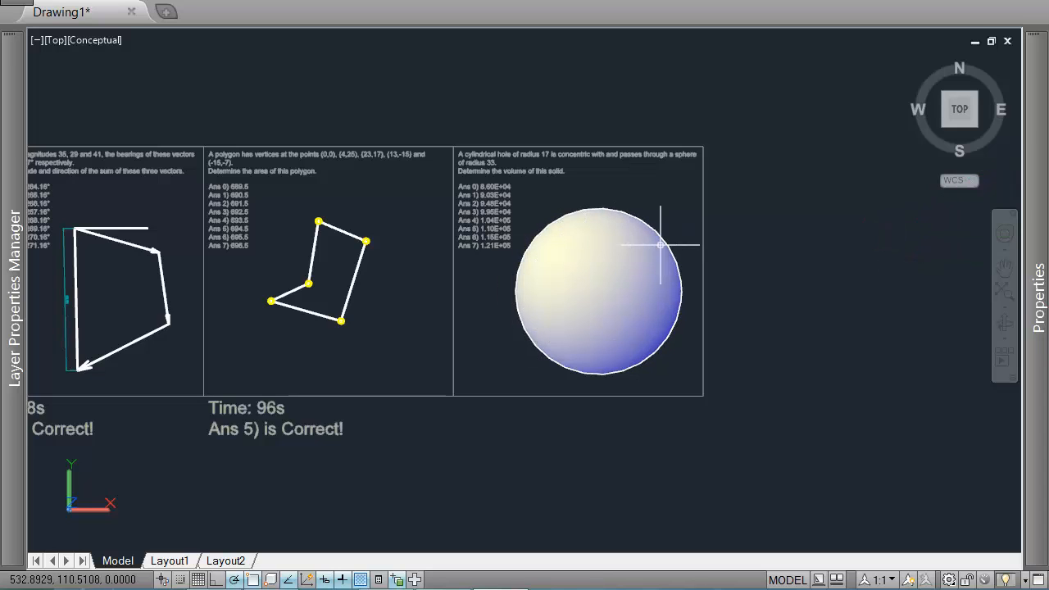
- Switch the lineweight display off and back on
scroll(581, 192, up, 2)
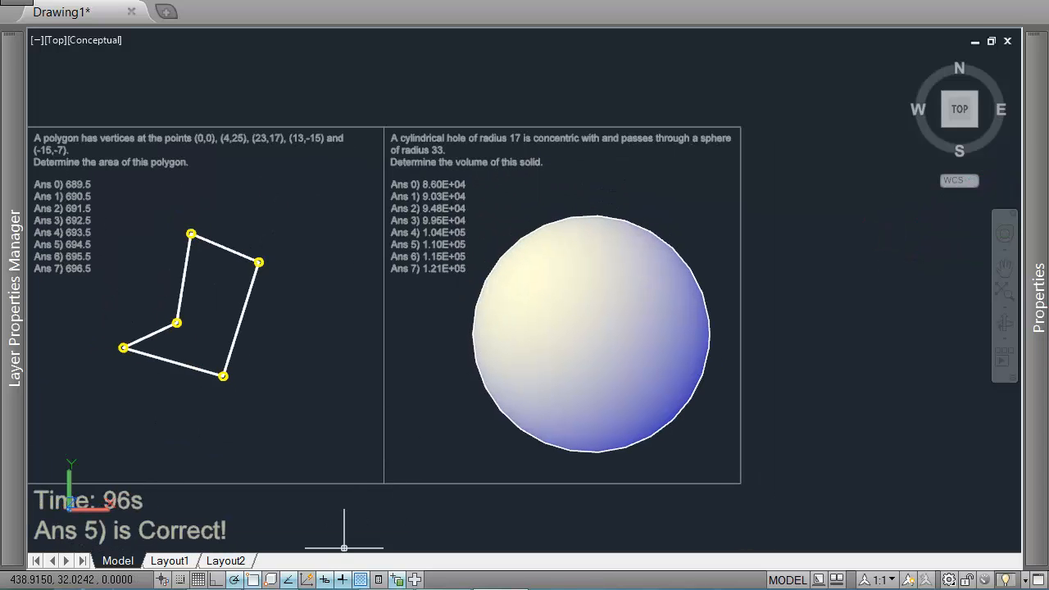
middle_drag(489, 146, 451, 149)
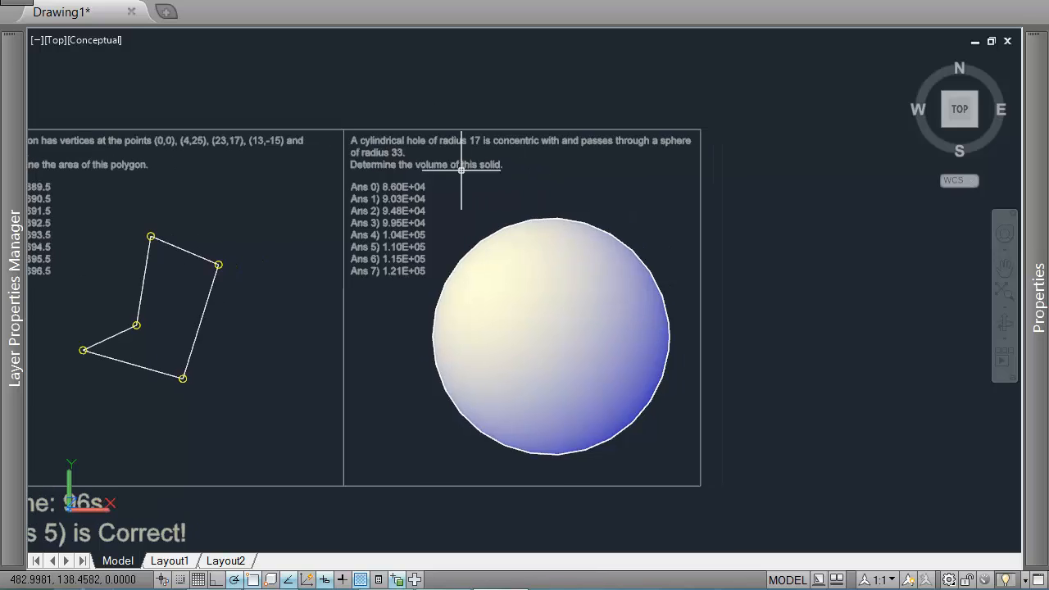
click(342, 580)
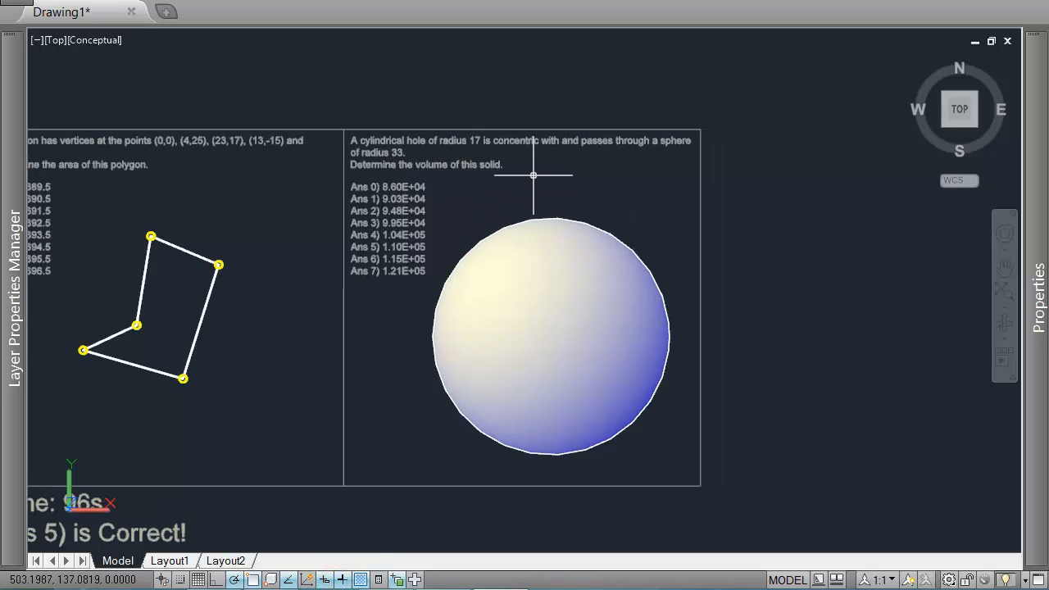
- Create a vertical cylinder of radius 17 with its base at the sphere's centre, extending well above the sphere
text(CYL)
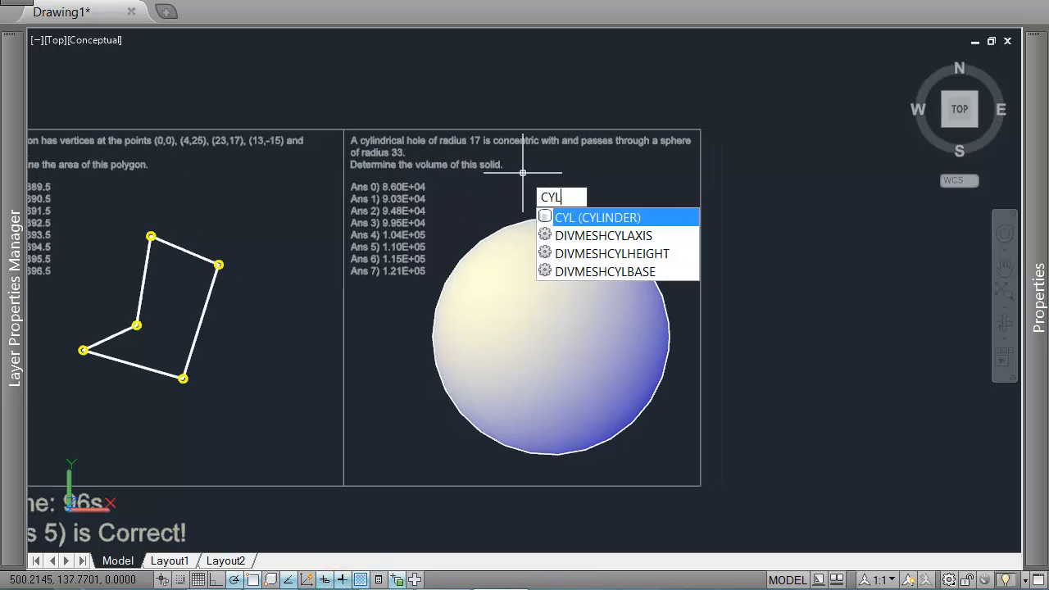
key(Return)
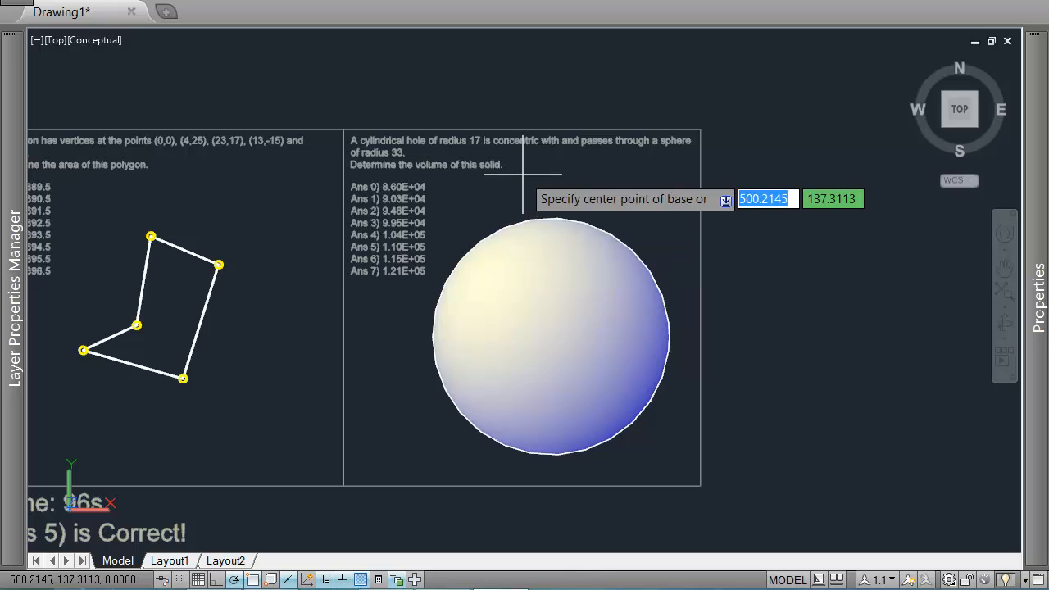
click(551, 336)
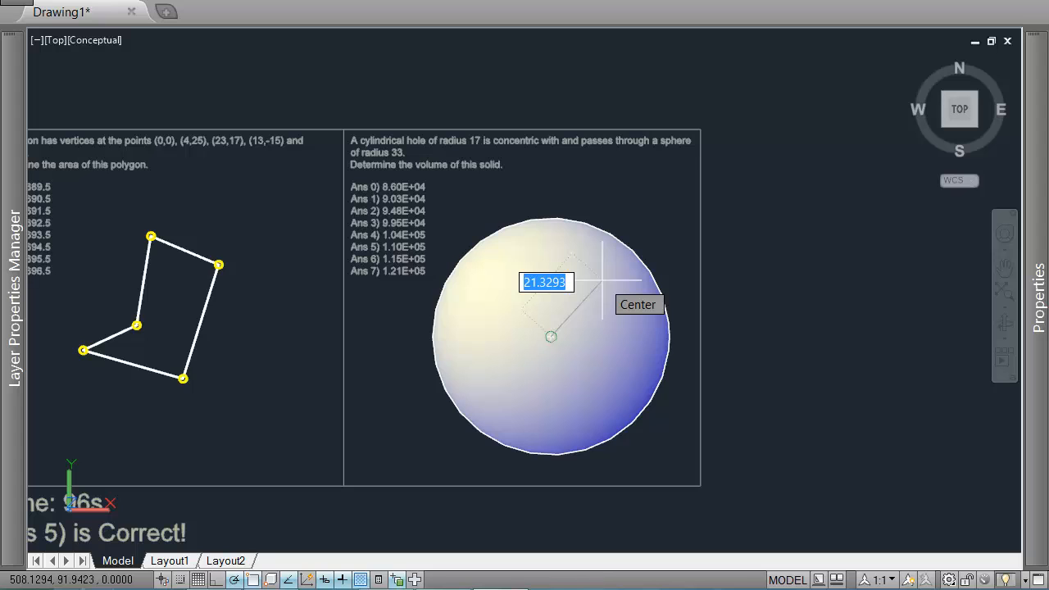
text(17)
key(Return)
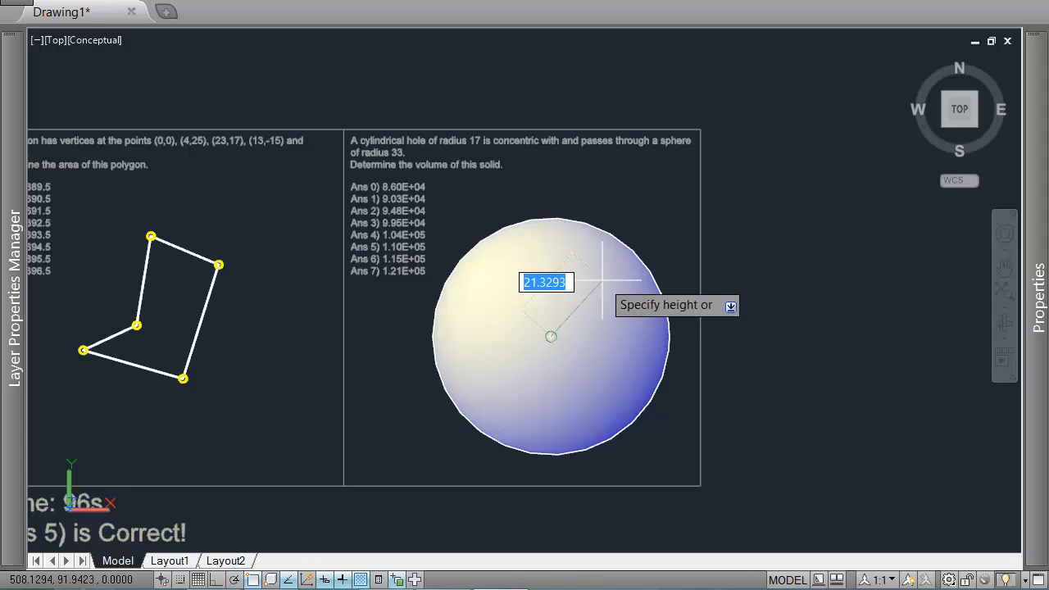
shift+middle_drag(605, 410, 627, 295)
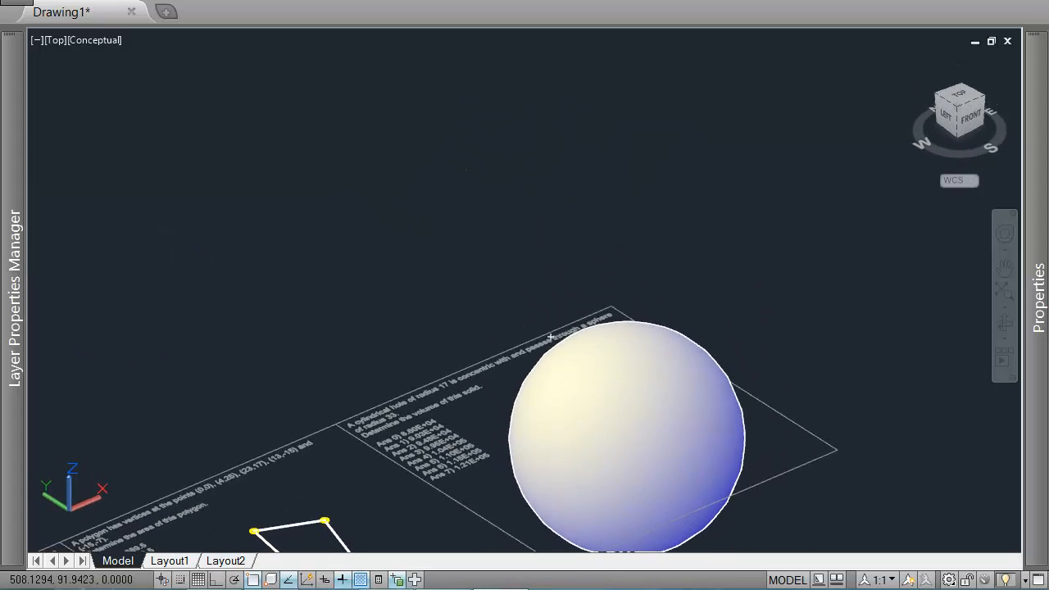
middle_drag(682, 382, 554, 296)
scroll(548, 299, down, 2)
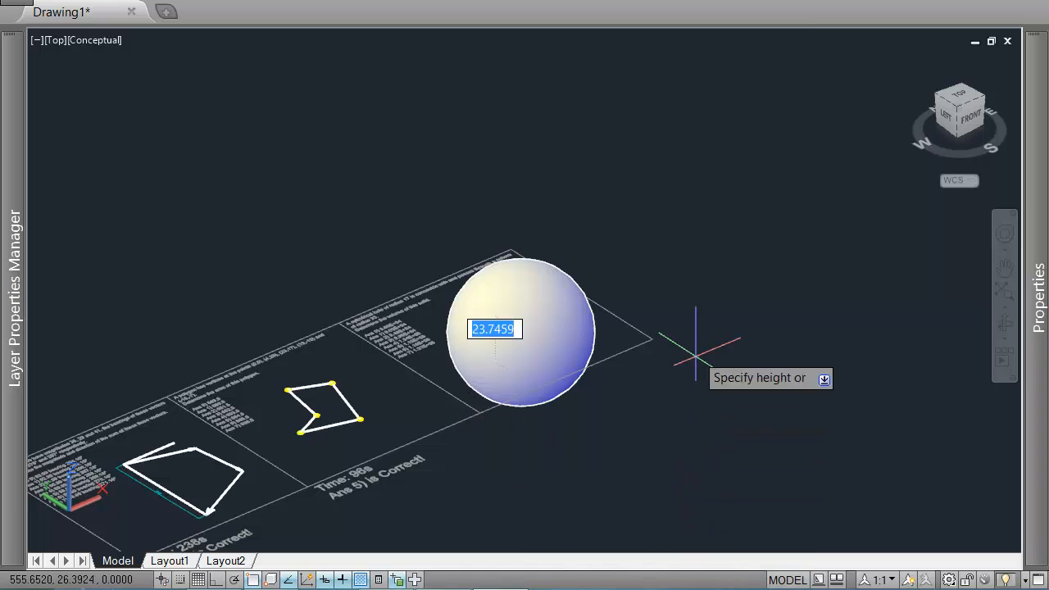
middle_drag(641, 134, 641, 162)
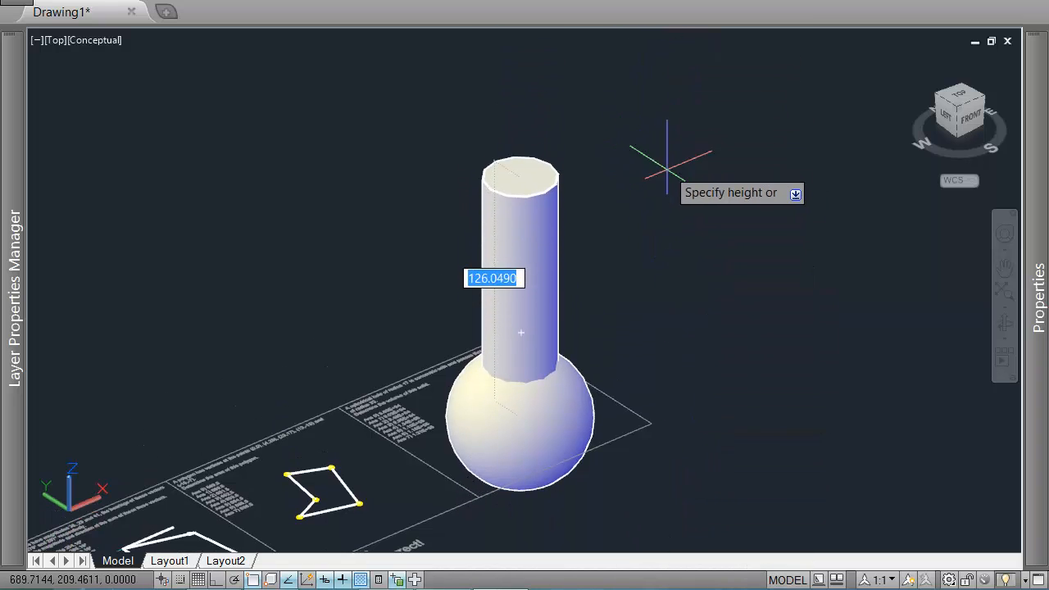
click(669, 43)
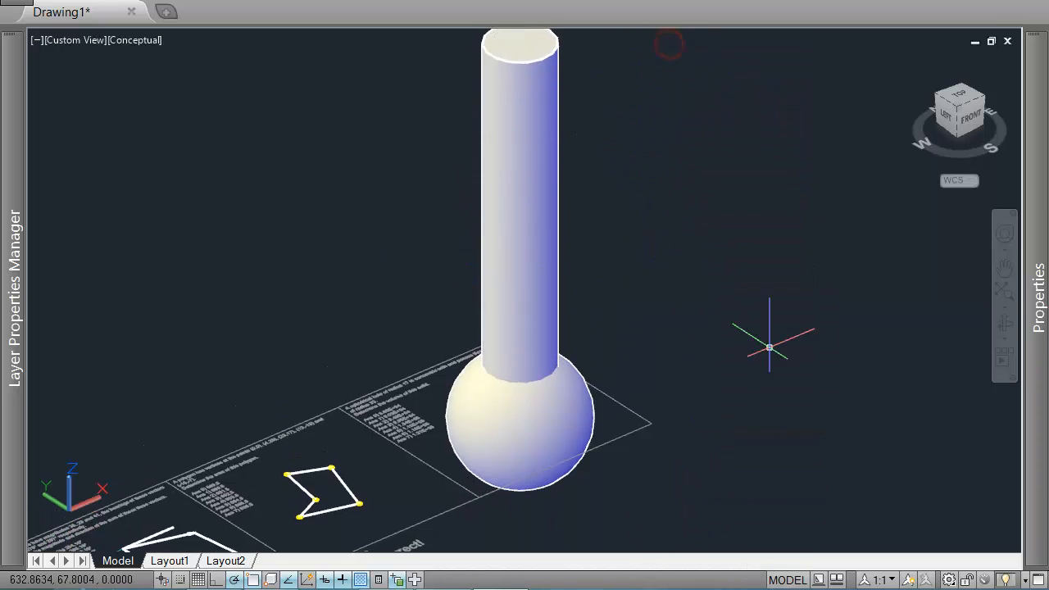
- Move the cylinder about 84 units straight down along Z so it passes completely through the sphere
middle_drag(768, 347, 754, 265)
click(628, 108)
click(539, 124)
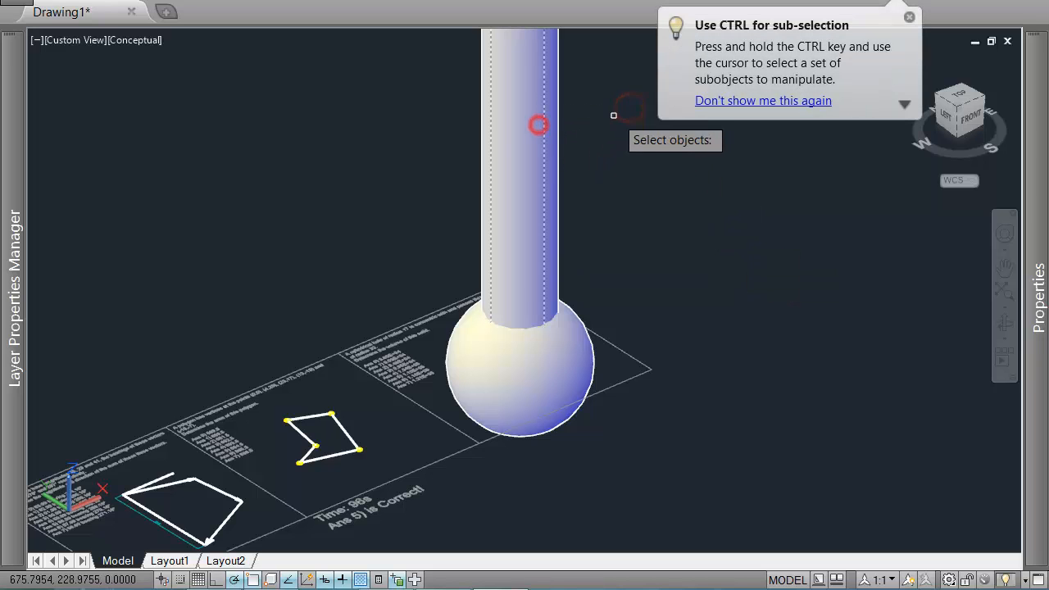
key(Return)
click(617, 64)
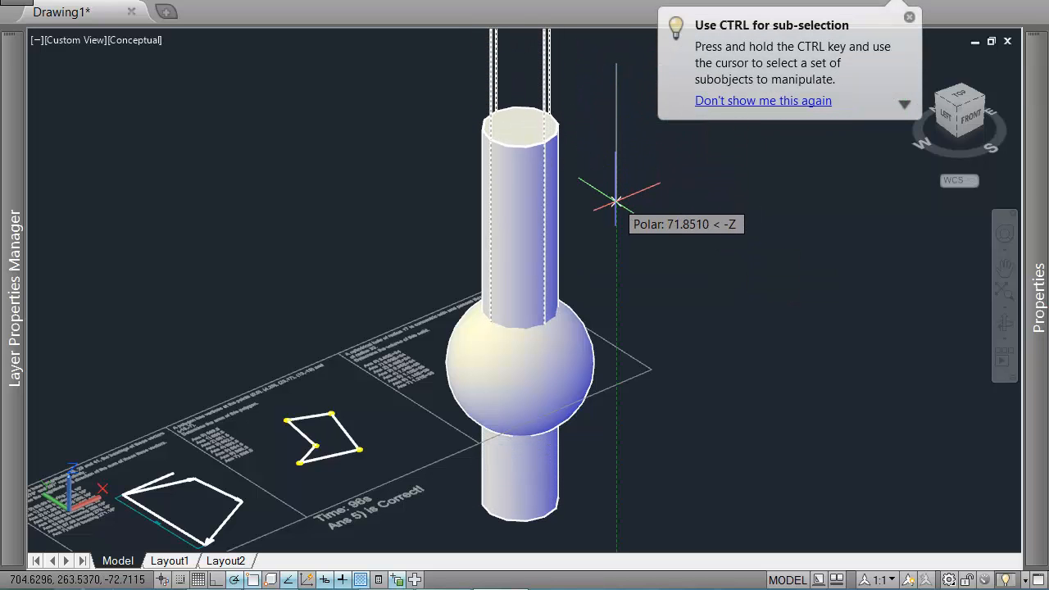
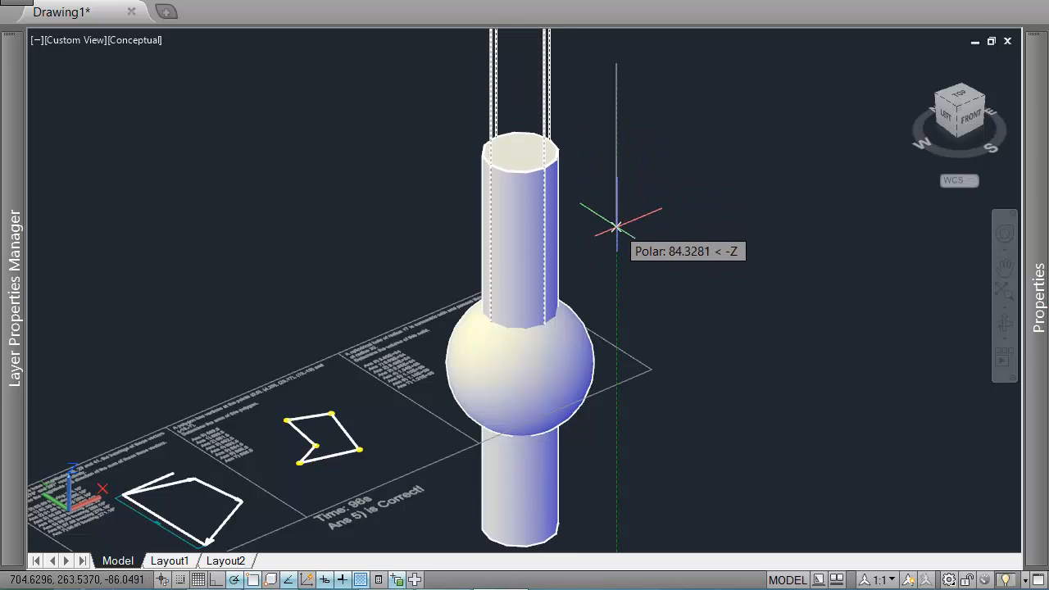
click(618, 227)
- Inspect the sphere and cylinder from another angle, selecting each to check that they are separate solids
shift+middle_drag(684, 274, 581, 220)
click(639, 354)
click(586, 297)
key(Escape)
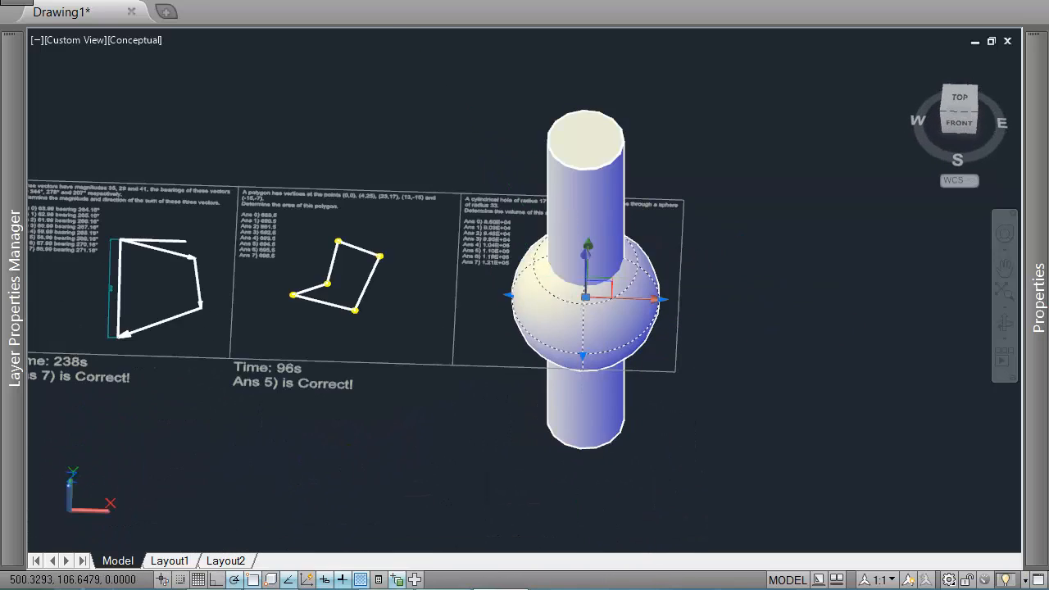
click(587, 237)
key(Escape)
click(598, 238)
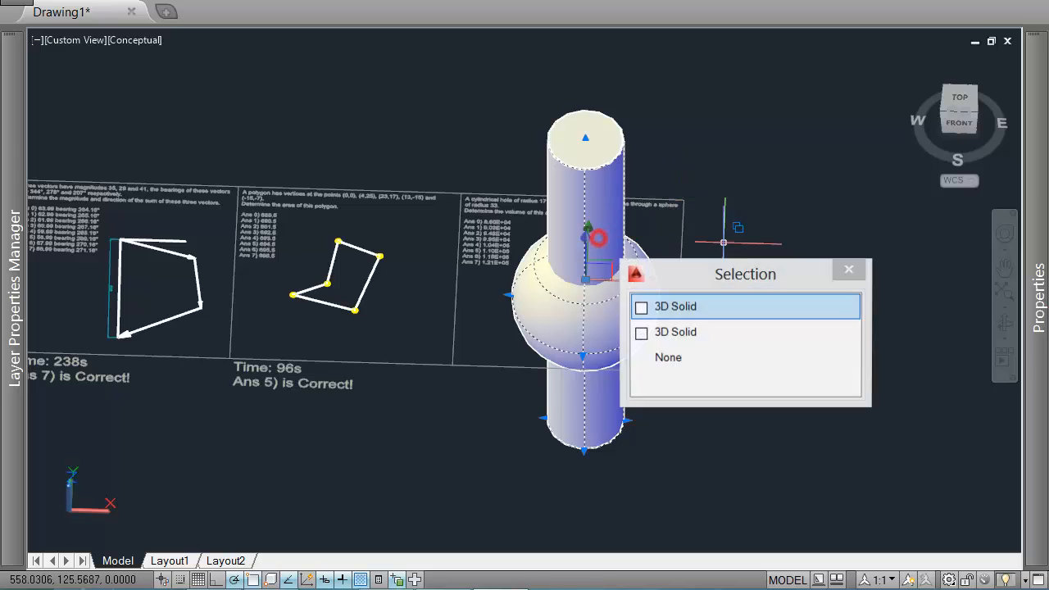
click(678, 308)
shift+middle_drag(677, 309, 696, 356)
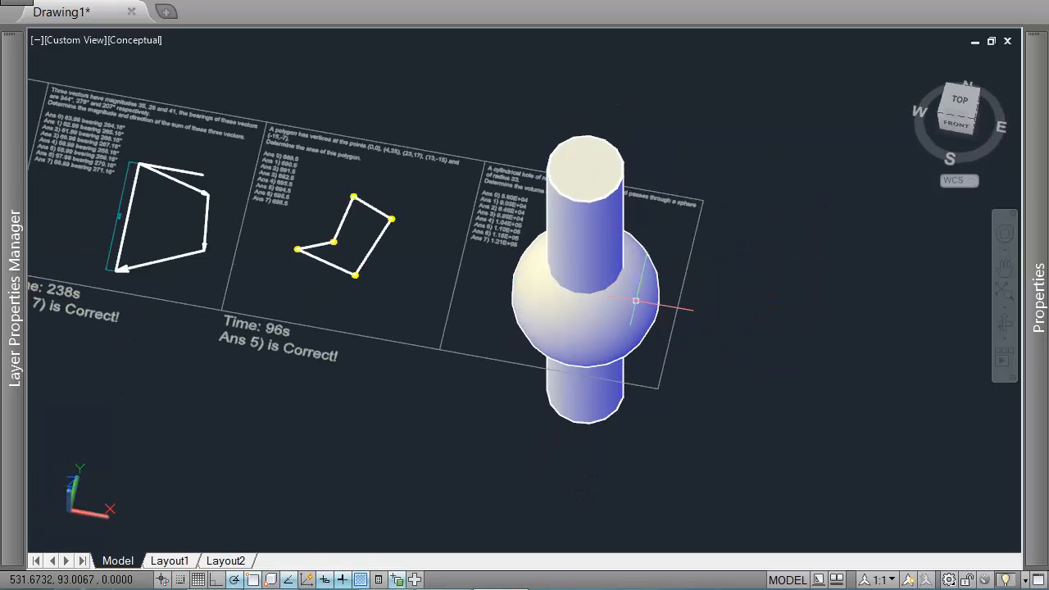
- Subtract the radius 17 cylinder from the radius 33 sphere
shift+middle_drag(576, 237, 611, 263)
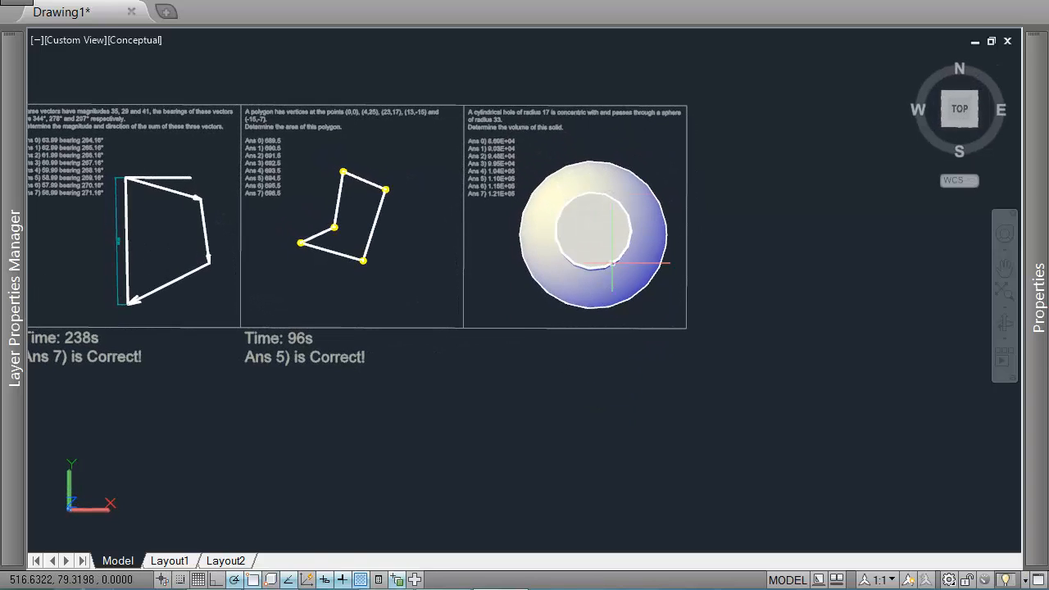
scroll(562, 126, up, 2)
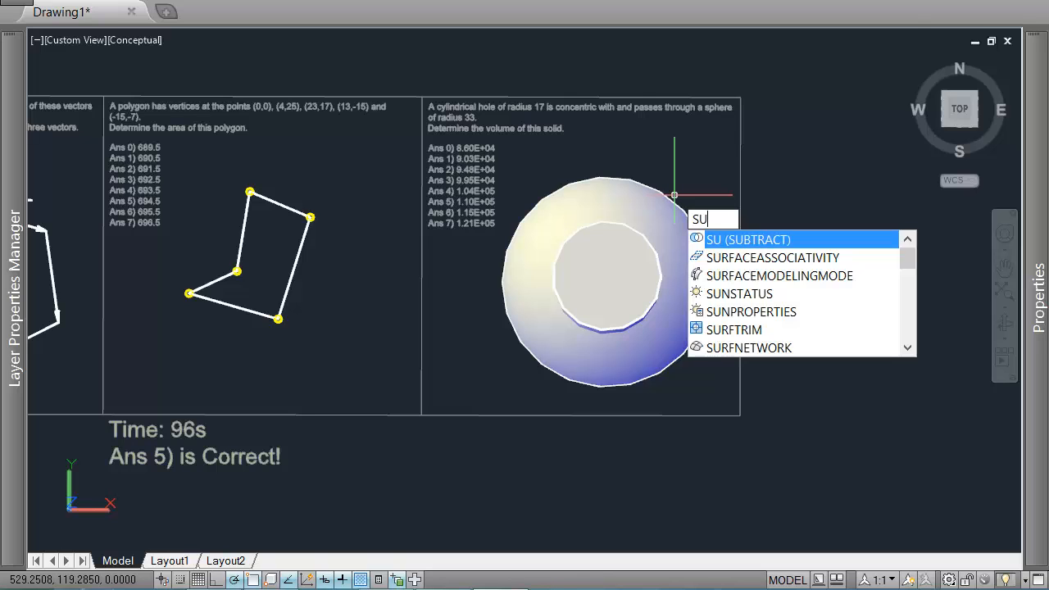
key(Return)
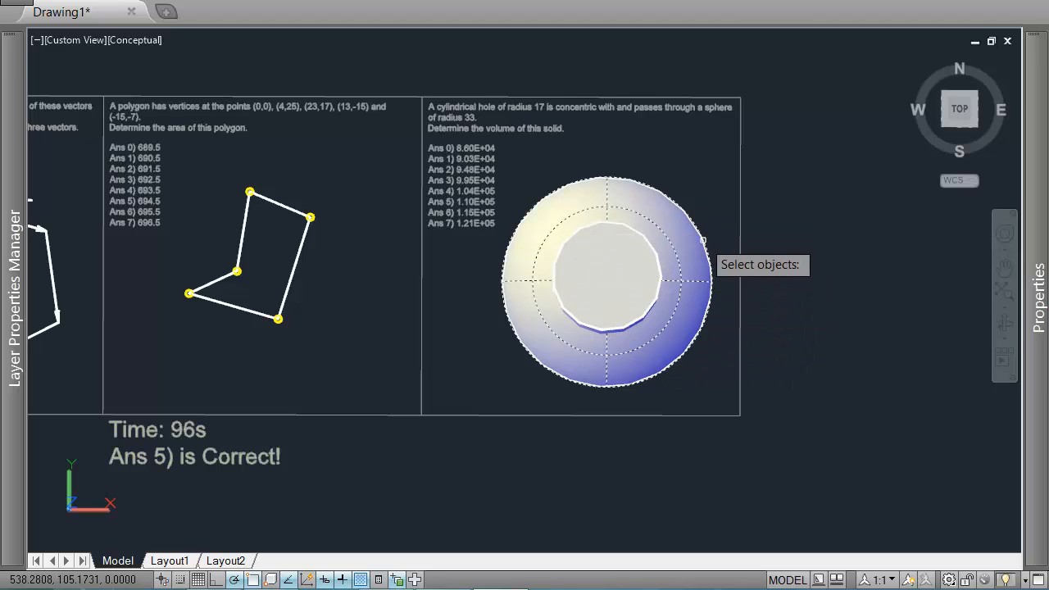
key(Return)
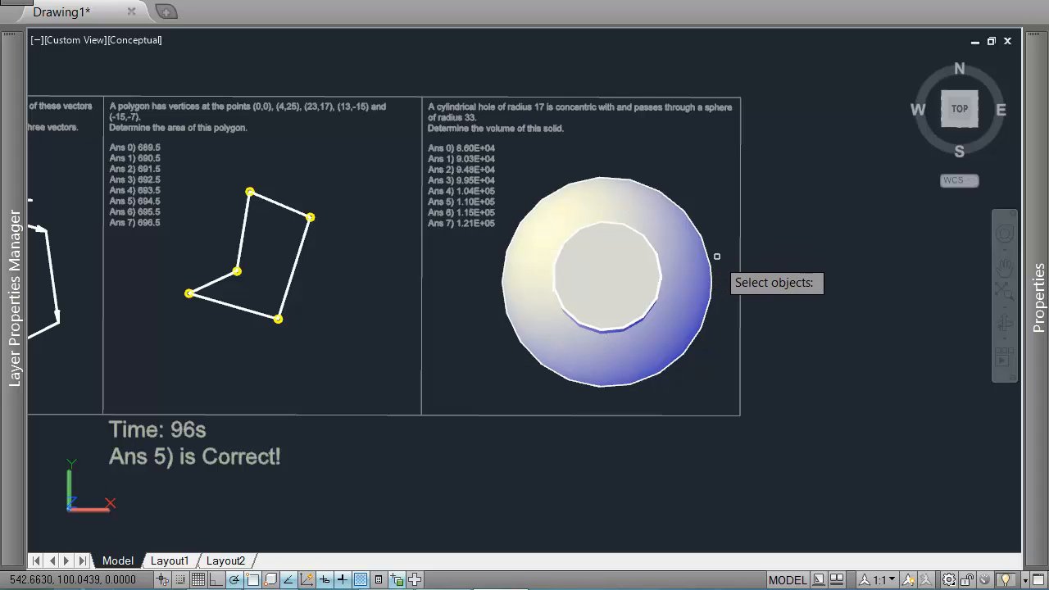
shift+middle_drag(732, 307, 734, 212)
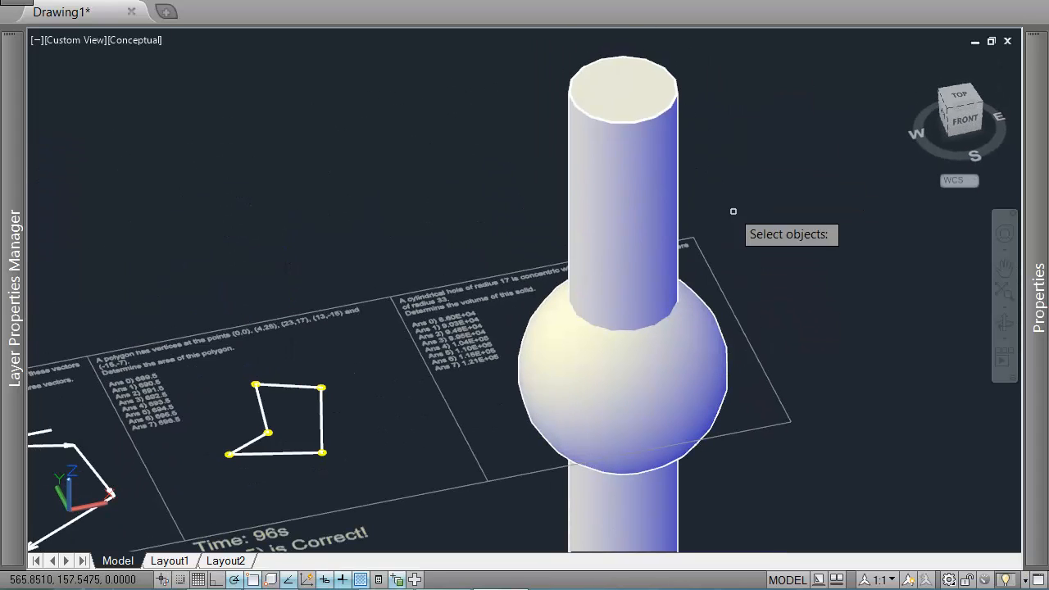
click(639, 140)
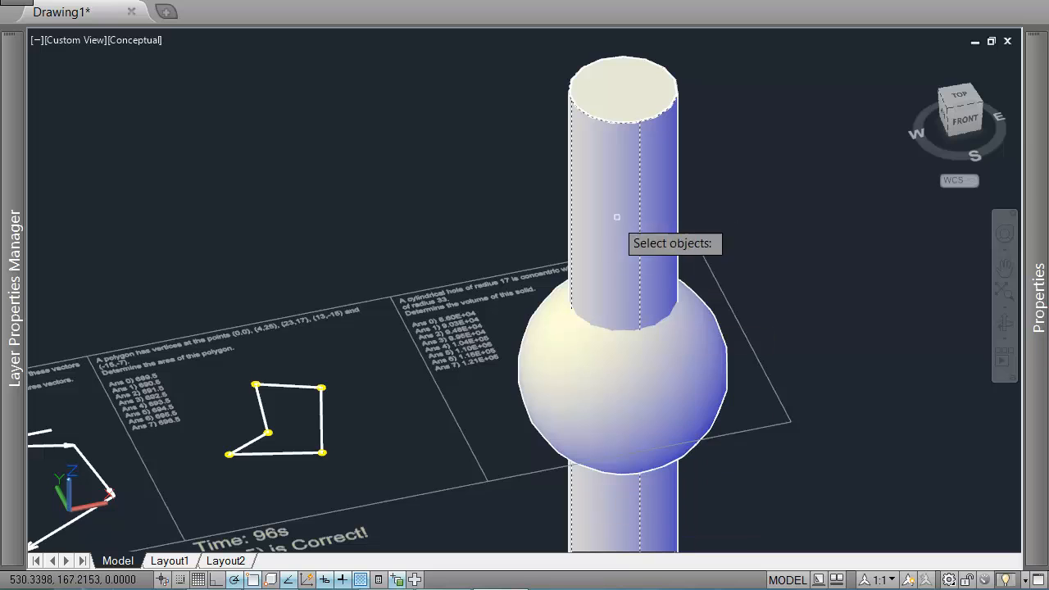
key(Return)
- Check the drilled sphere through its hole, restore the top view and frame the volume question
shift+middle_drag(692, 217, 654, 410)
middle_drag(654, 454, 662, 309)
click(679, 248)
click(960, 108)
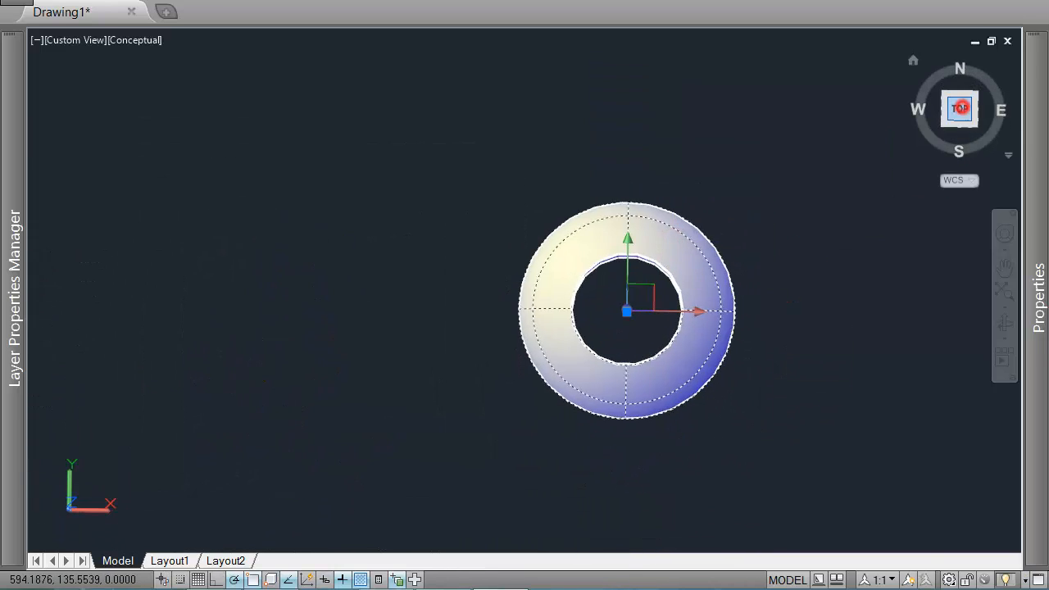
key(Escape)
scroll(578, 275, down, 3)
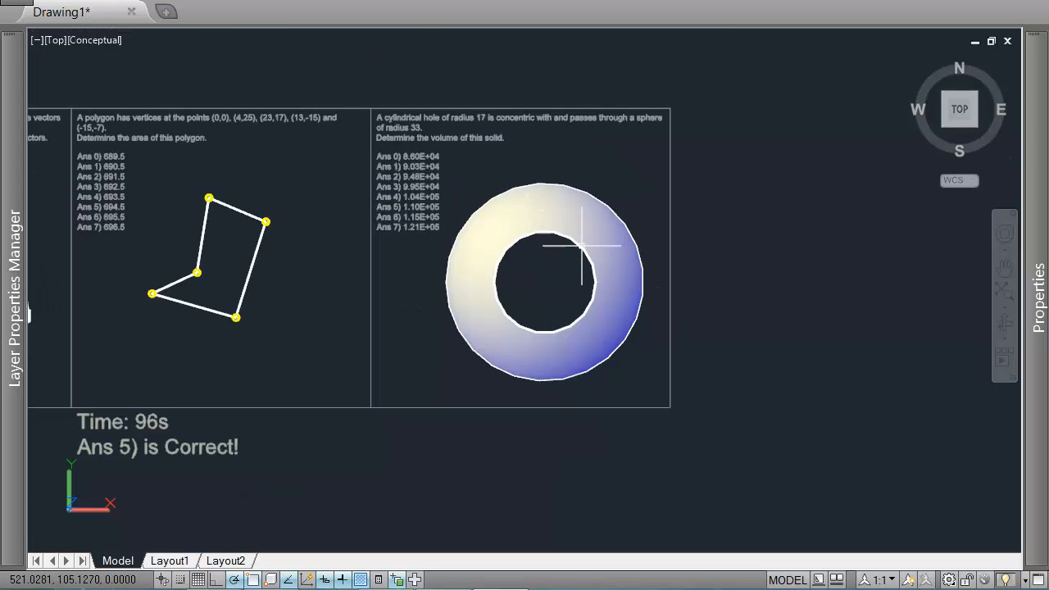
scroll(461, 108, up, 2)
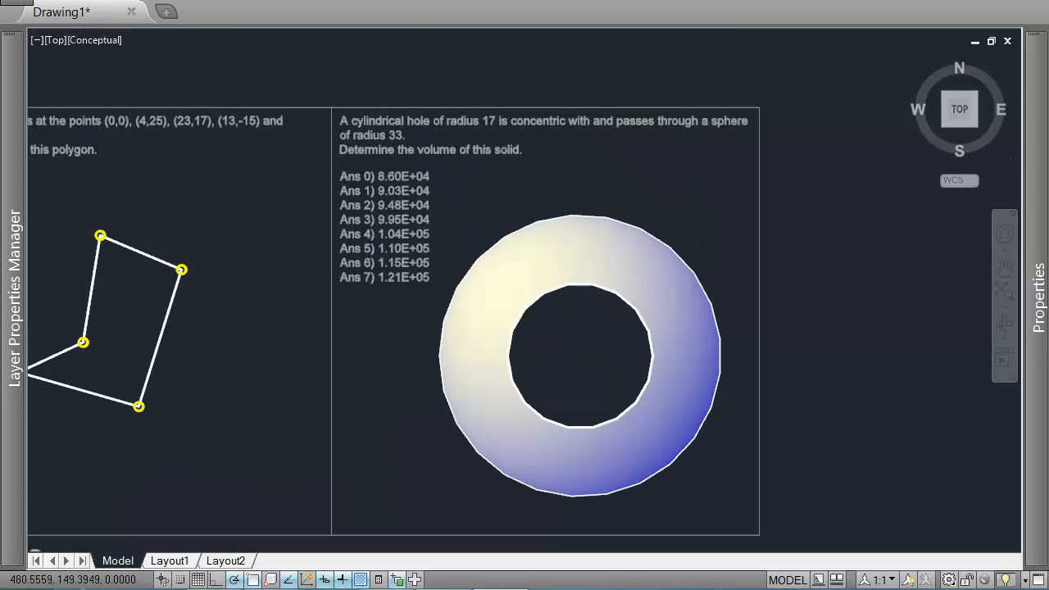
middle_drag(517, 180, 523, 135)
- List the drilled sphere's mass properties with MASSPROP to read its volume, without writing the analysis to a file
click(411, 109)
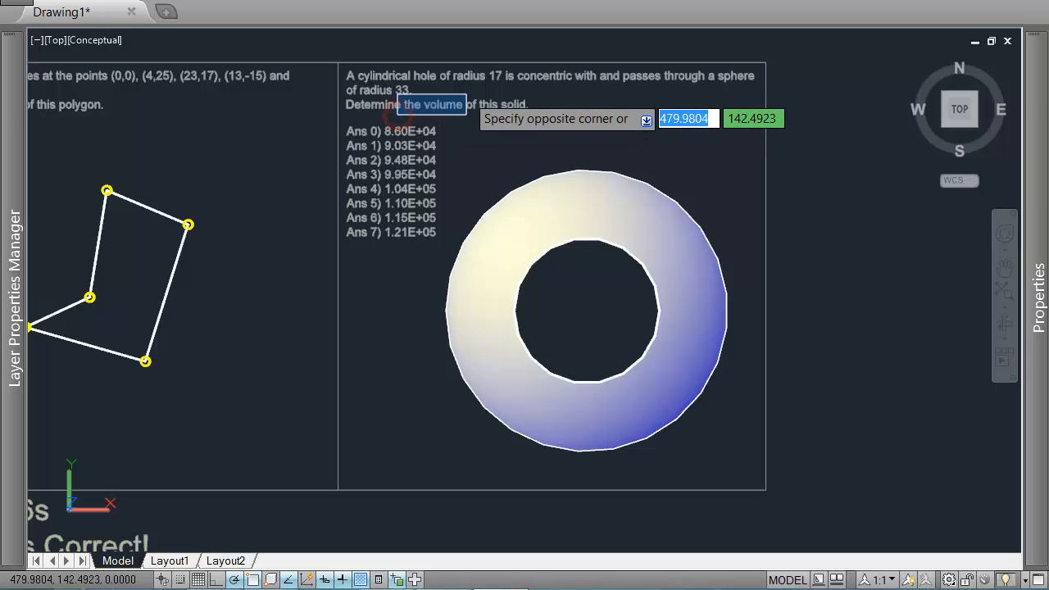
click(478, 120)
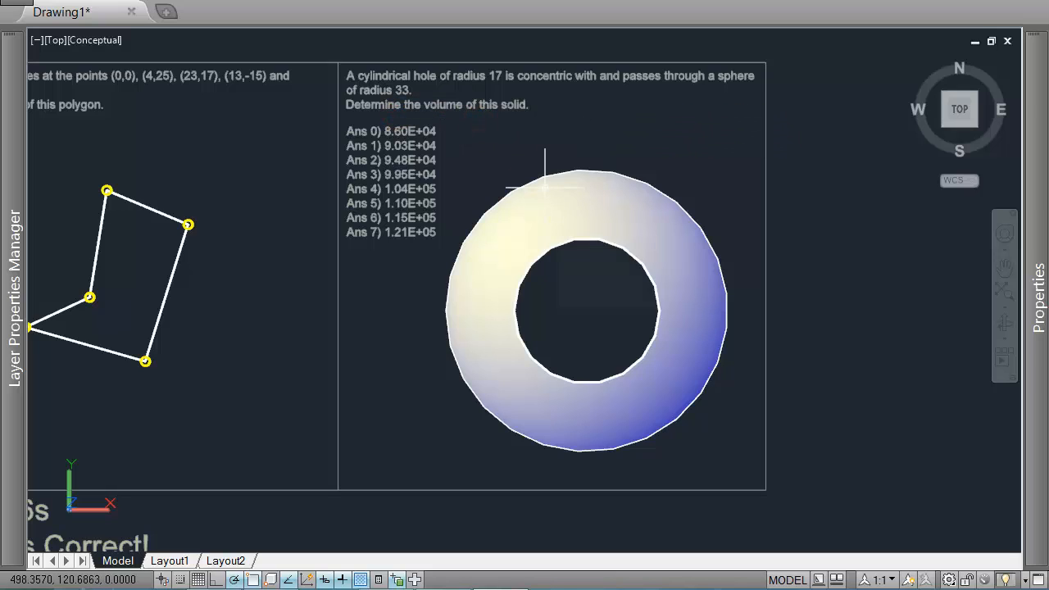
mouse_move(545, 188)
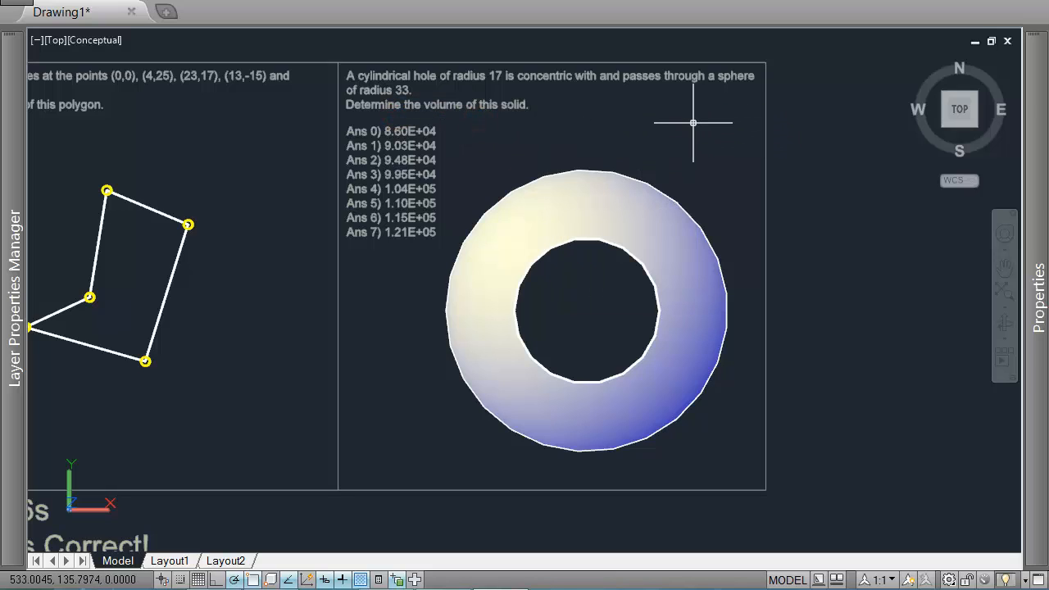
text(mass)
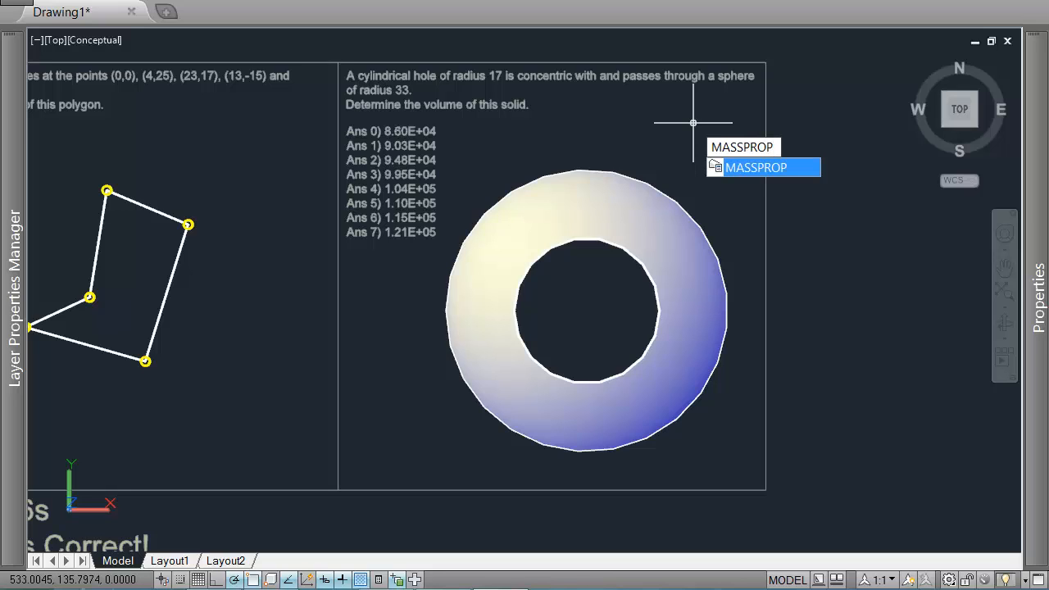
key(Return)
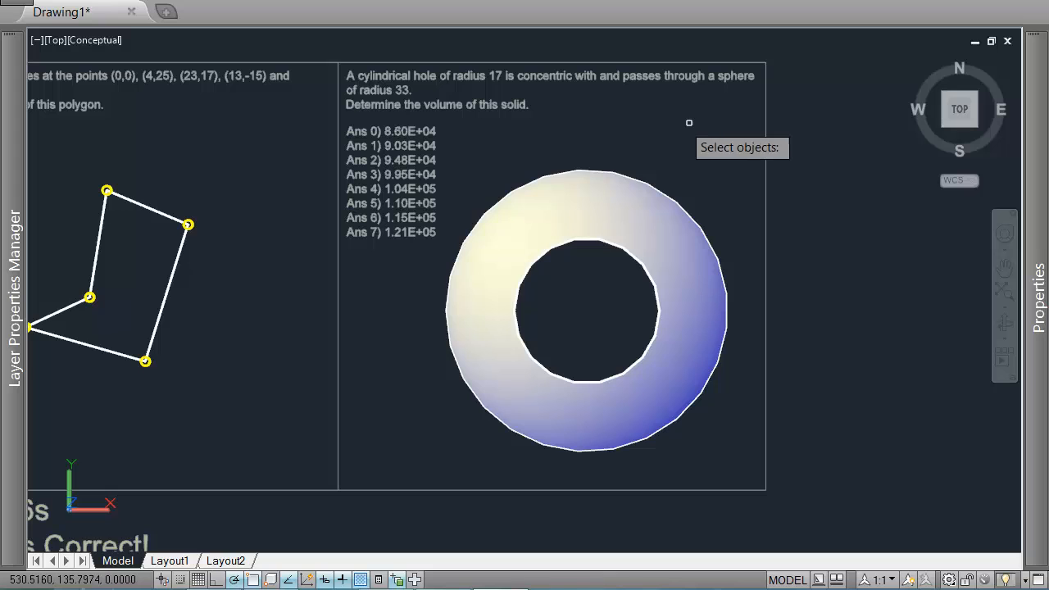
click(645, 235)
key(Return)
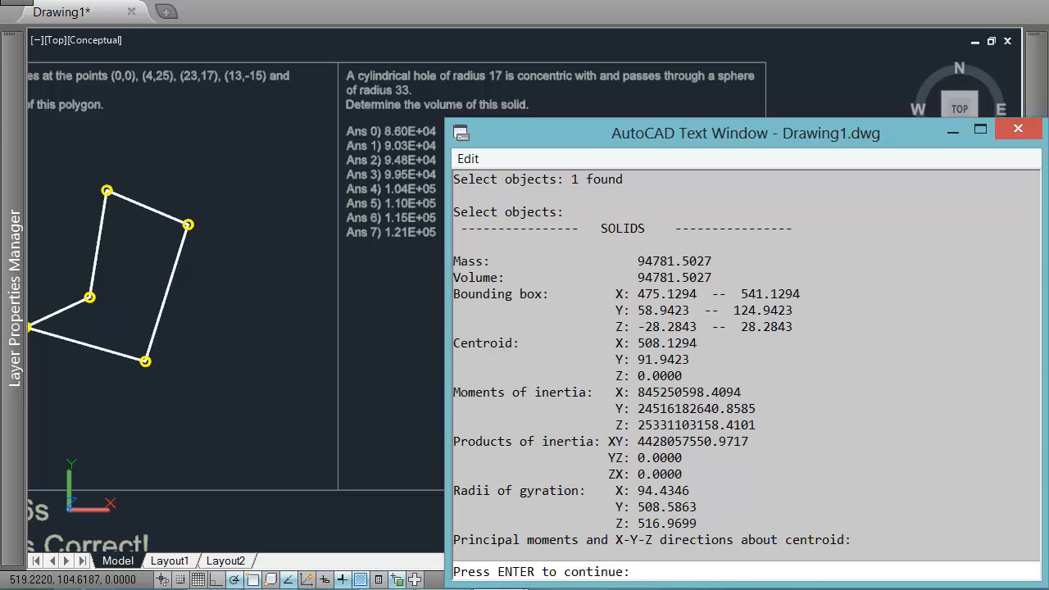
drag(815, 142, 702, 129)
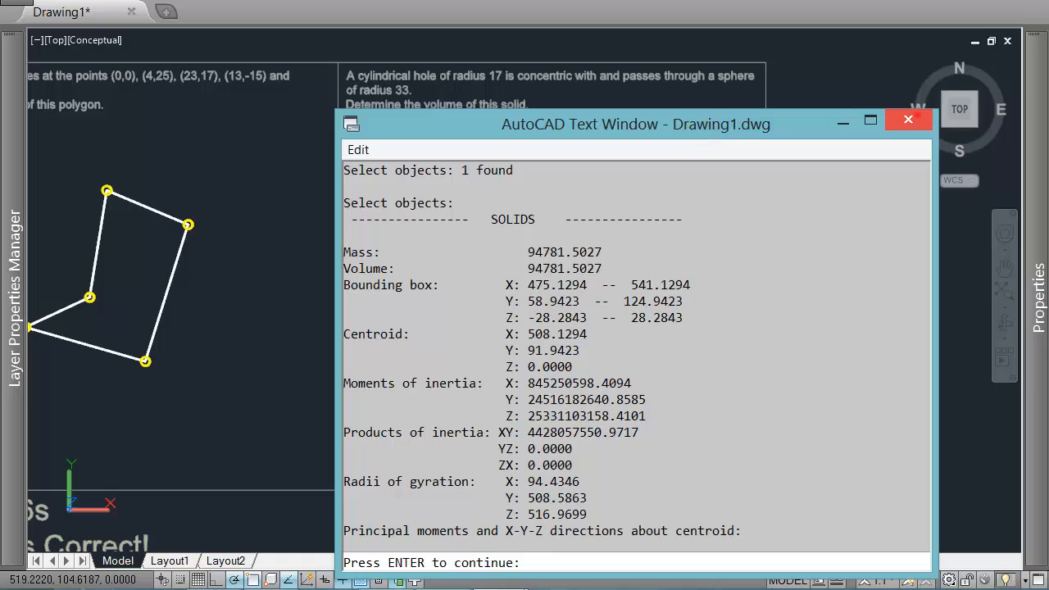
click(918, 115)
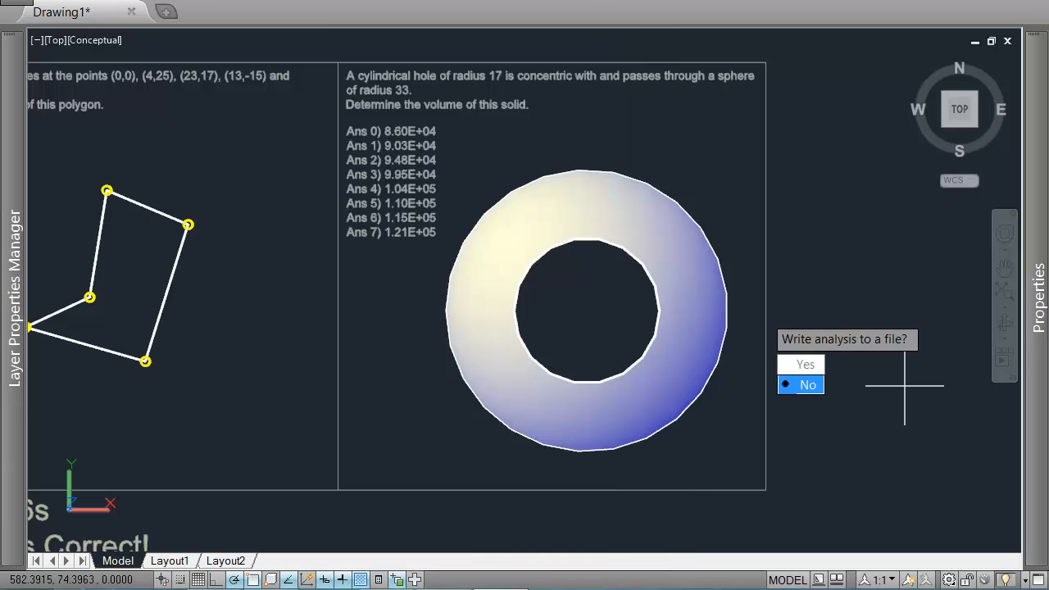
click(804, 387)
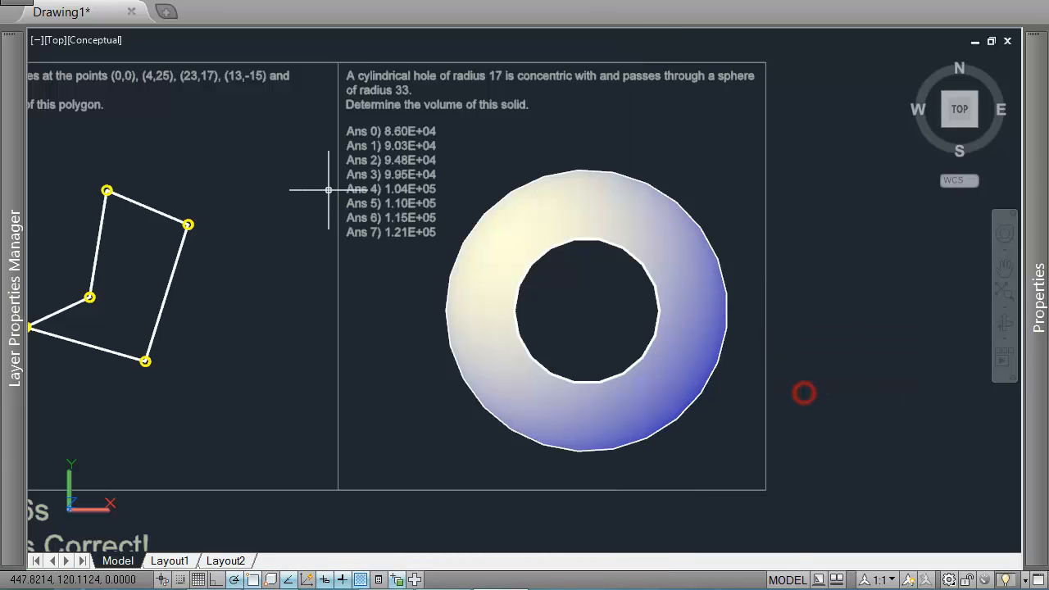
- Submit answer 2 (9.48E+04) for the sphere volume question and dismiss the result message
scroll(315, 149, up, 2)
click(311, 146)
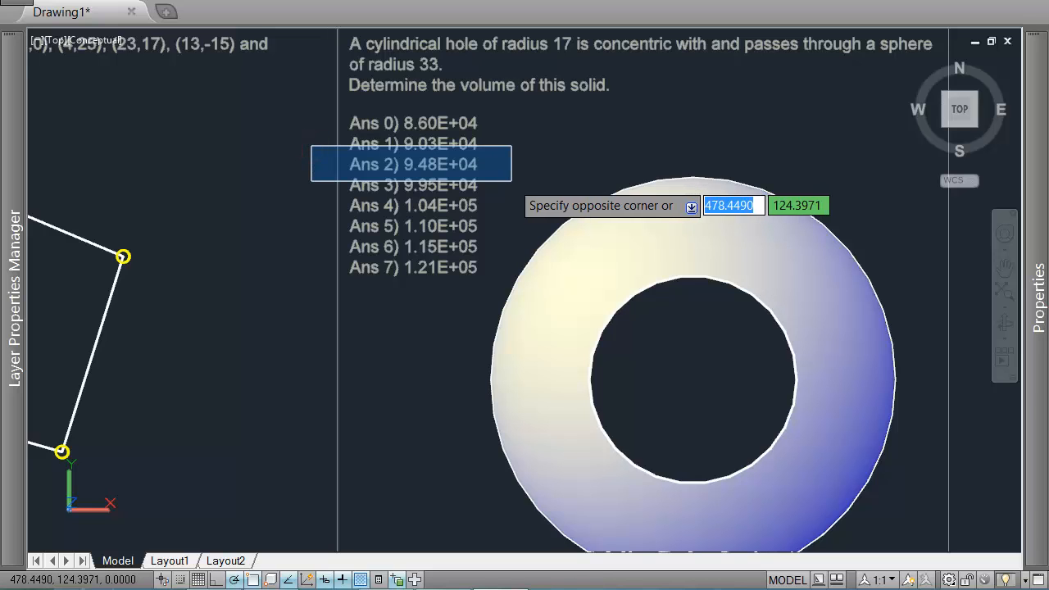
click(512, 181)
scroll(555, 128, down, 2)
middle_drag(736, 178, 691, 178)
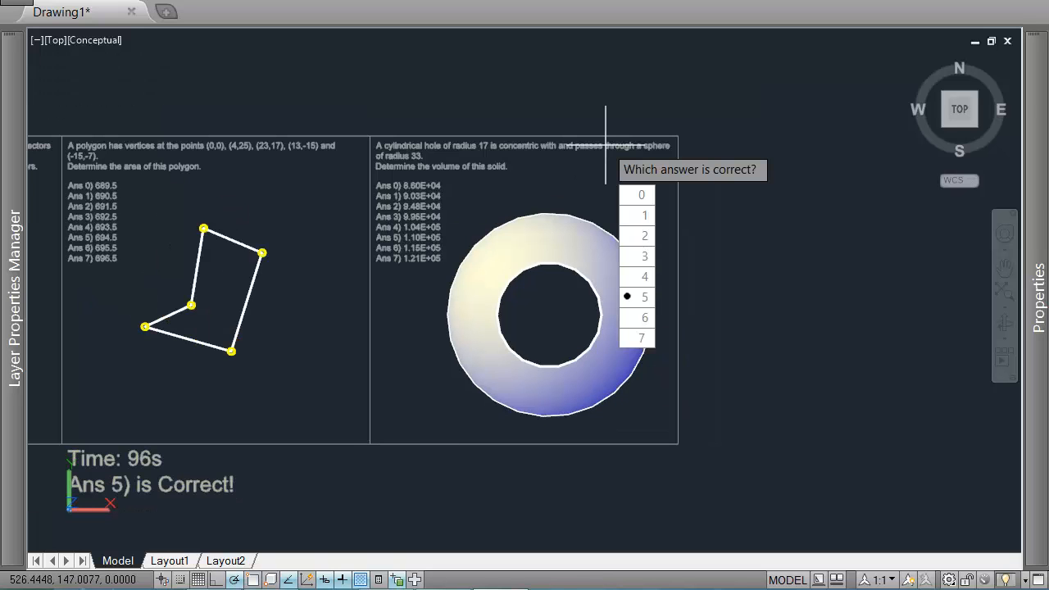
text(2)
key(Return)
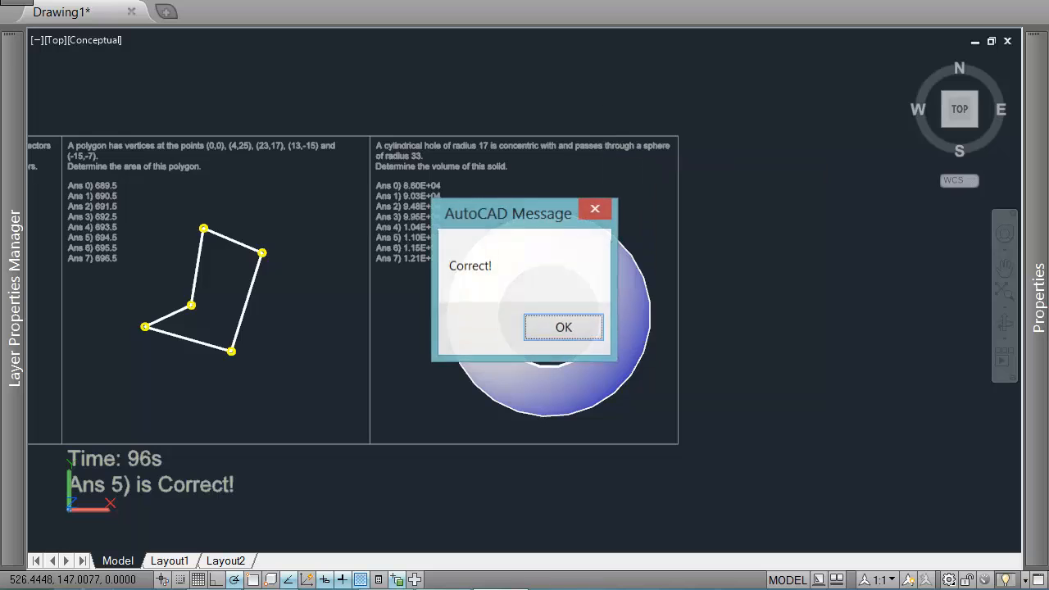
key(Return)
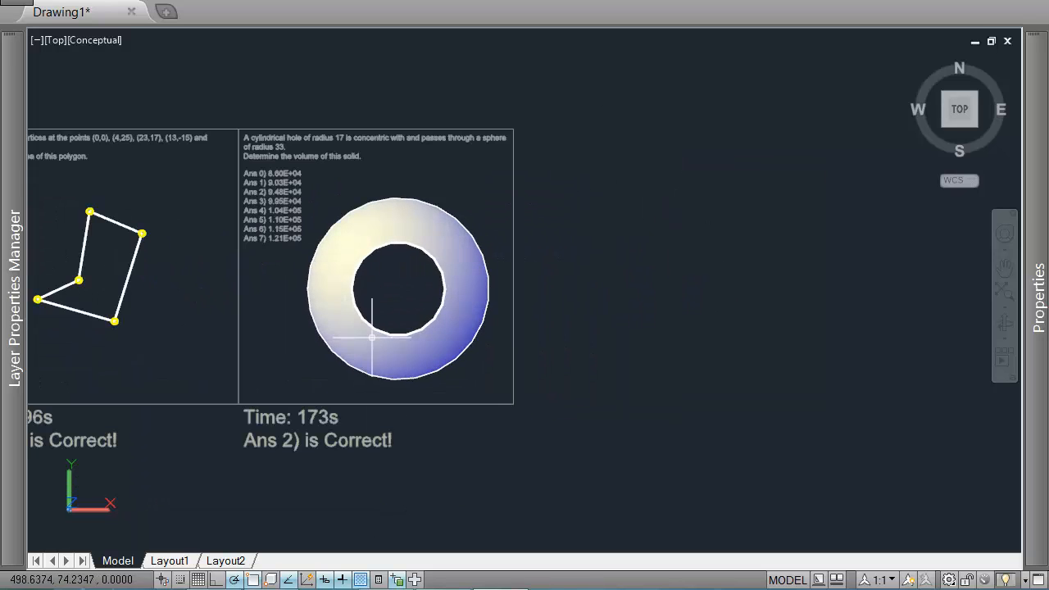
- Generate a new ProblemSolving question of type Centroid, placed beside the sphere volume question
text(qe)
key(Return)
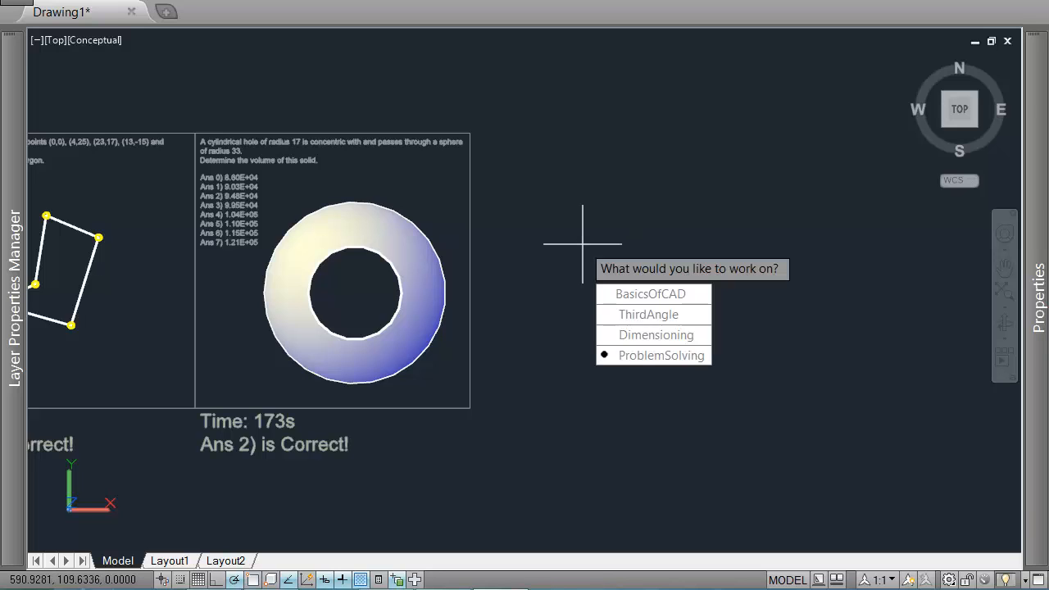
key(Return)
key(Down)
key(Down)
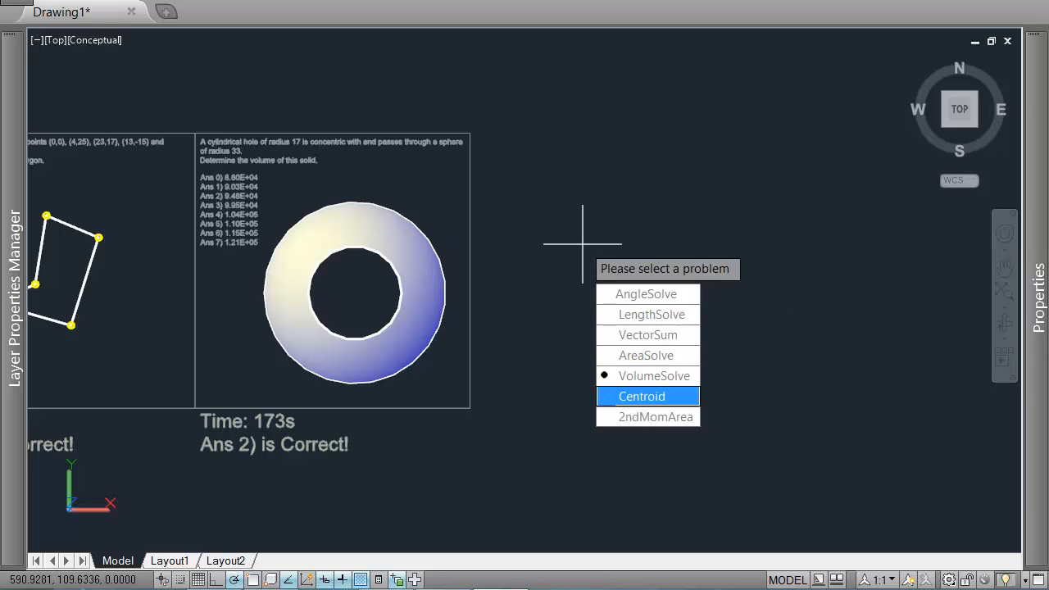
key(Return)
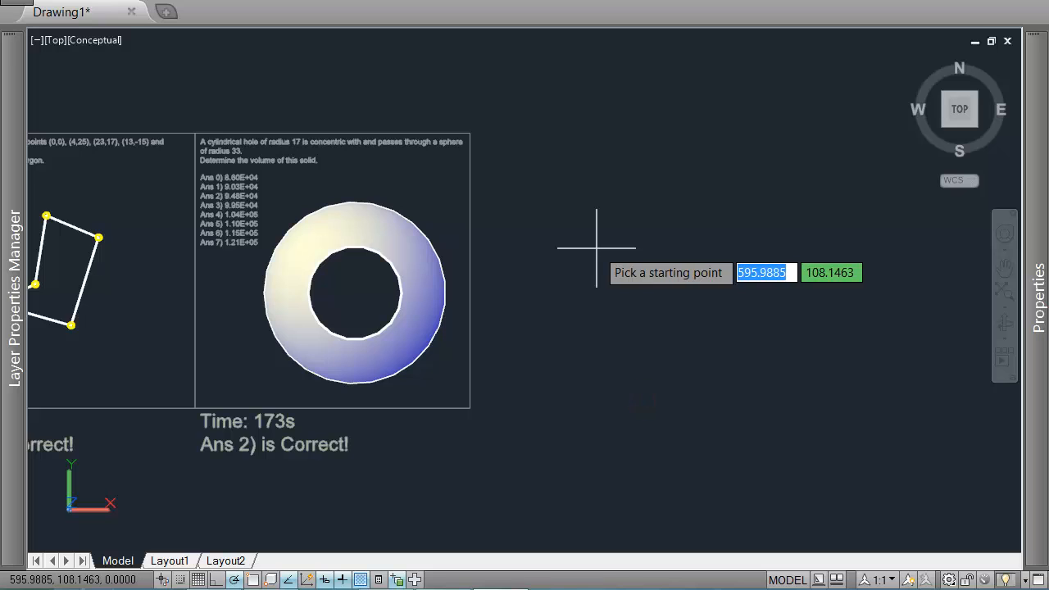
text(60)
key(Tab)
text(100)
key(Return)
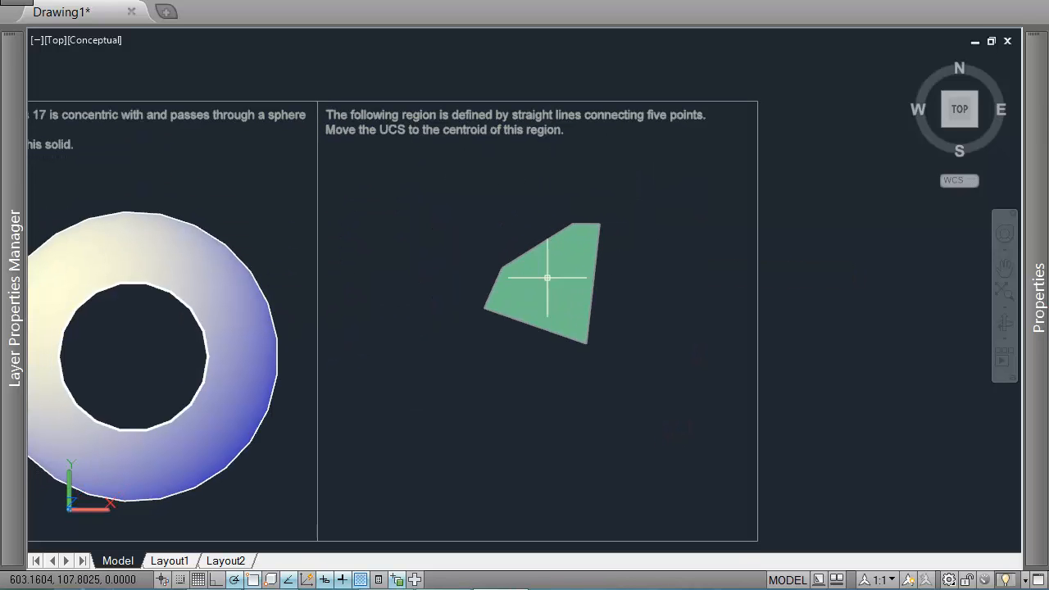
click(438, 199)
click(628, 359)
key(Escape)
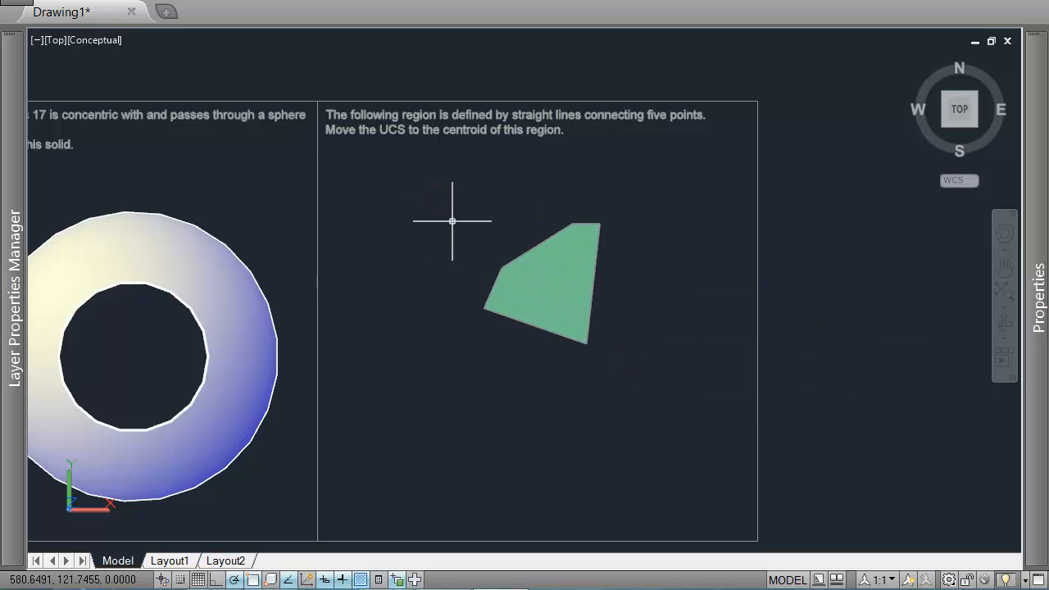
click(439, 196)
click(627, 348)
key(Escape)
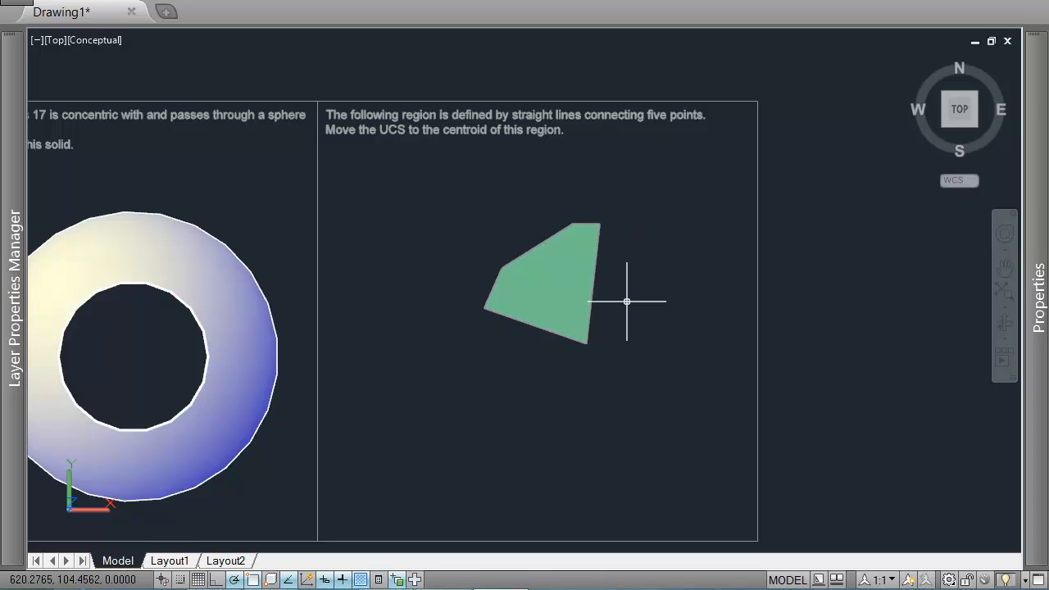
- List the green five-point region's mass properties with MASSPROP to read its centroid, without writing them to a file
text(massro)
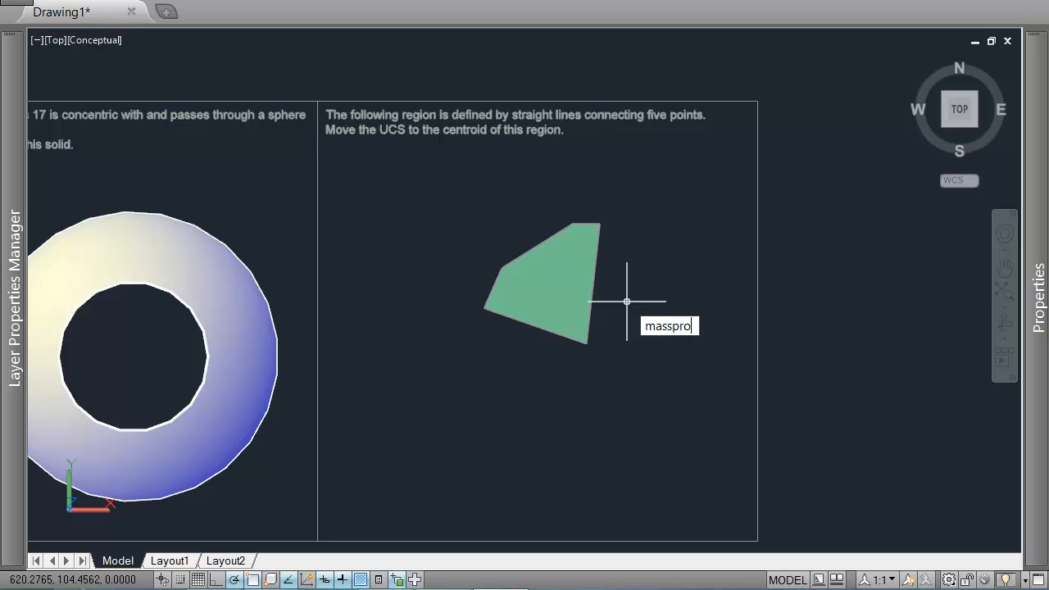
text(p)
key(Return)
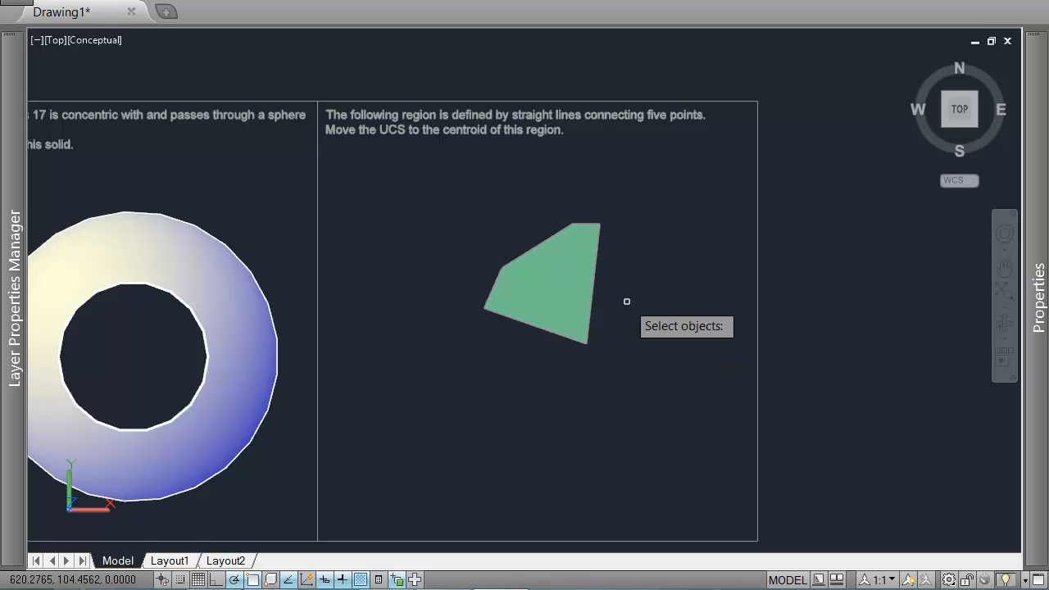
click(627, 302)
click(530, 370)
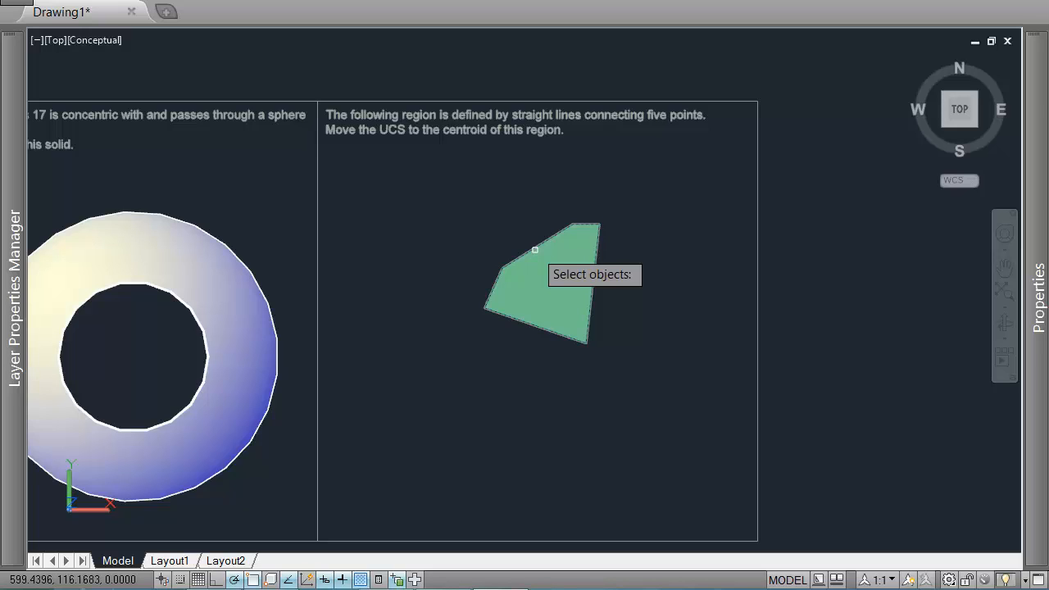
key(Return)
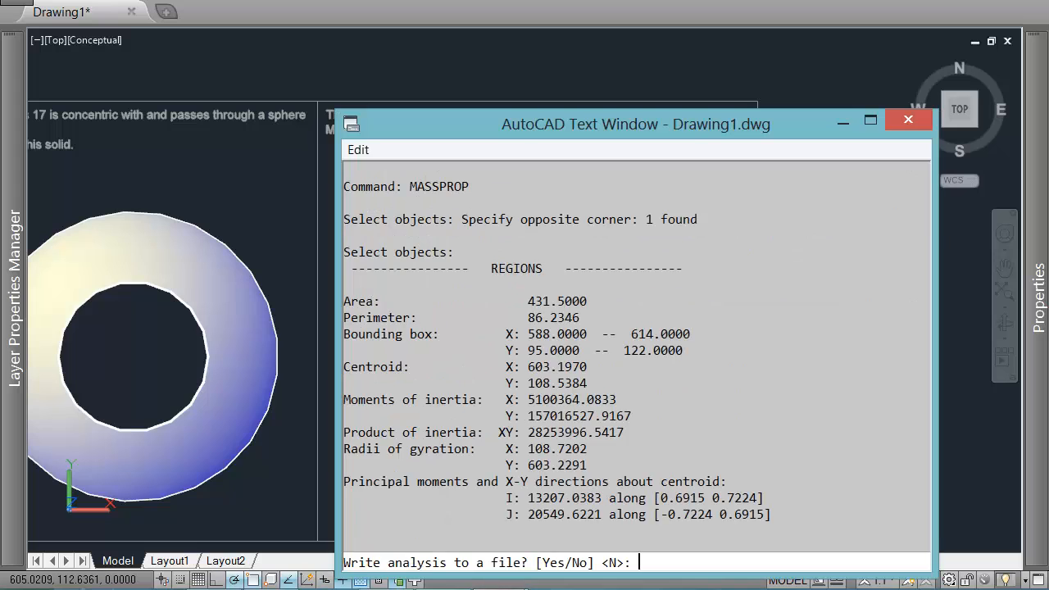
drag(584, 133, 524, 56)
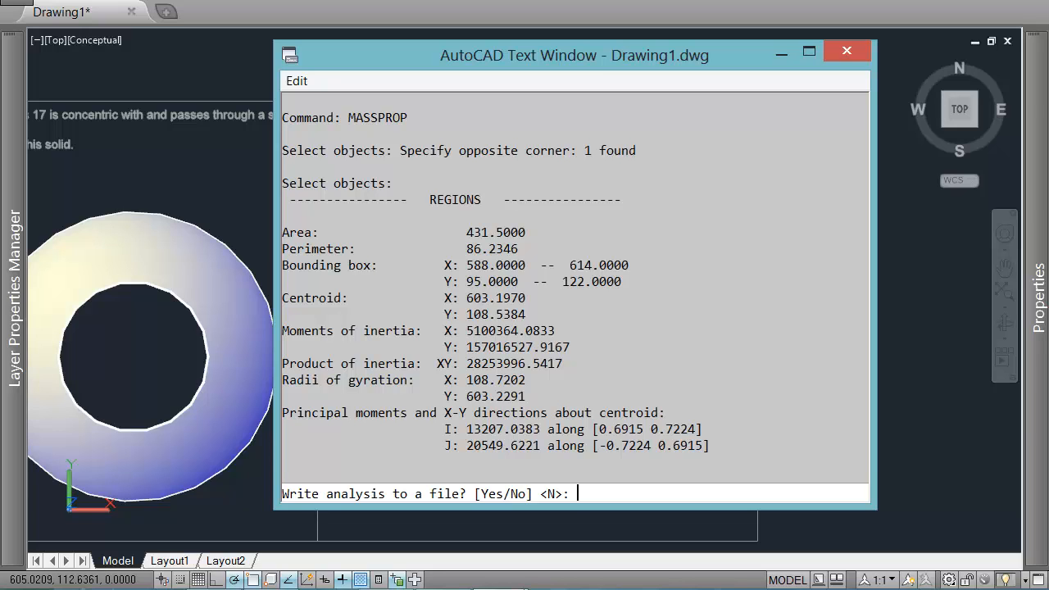
key(Escape)
click(678, 286)
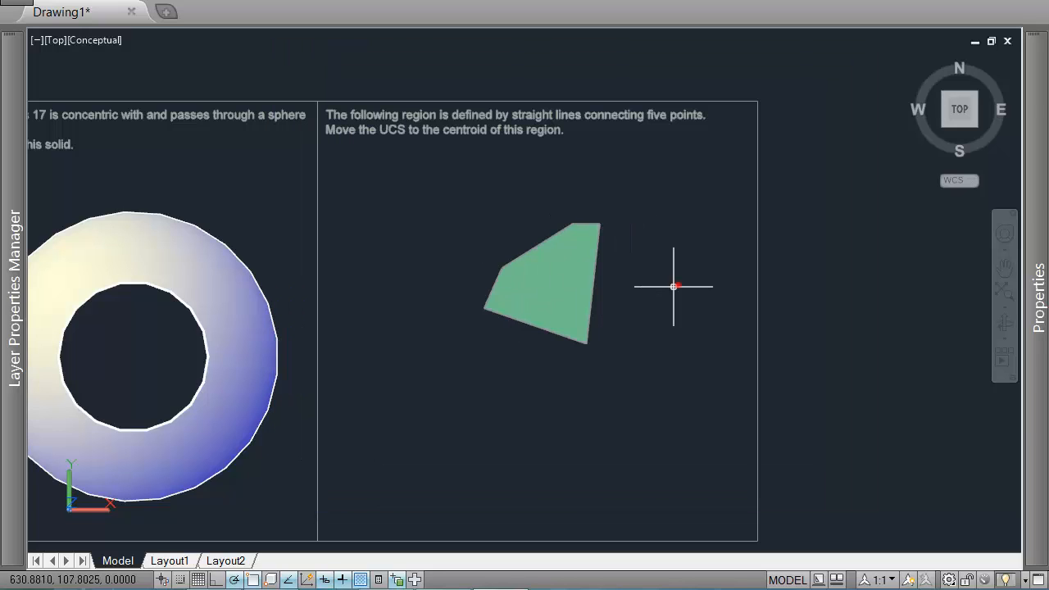
click(644, 248)
click(357, 162)
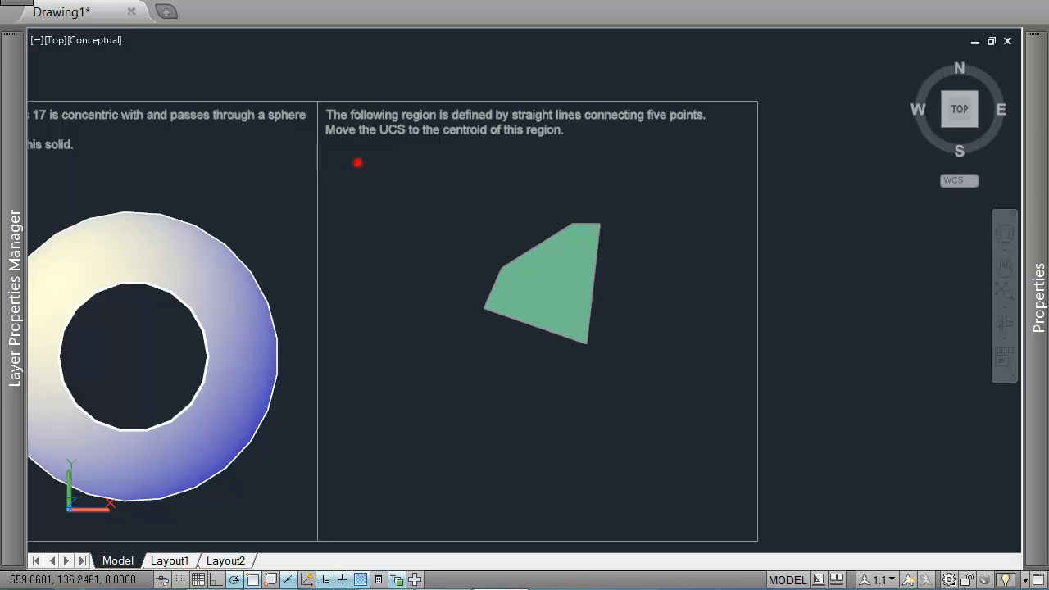
click(464, 230)
text(ucs)
key(Return)
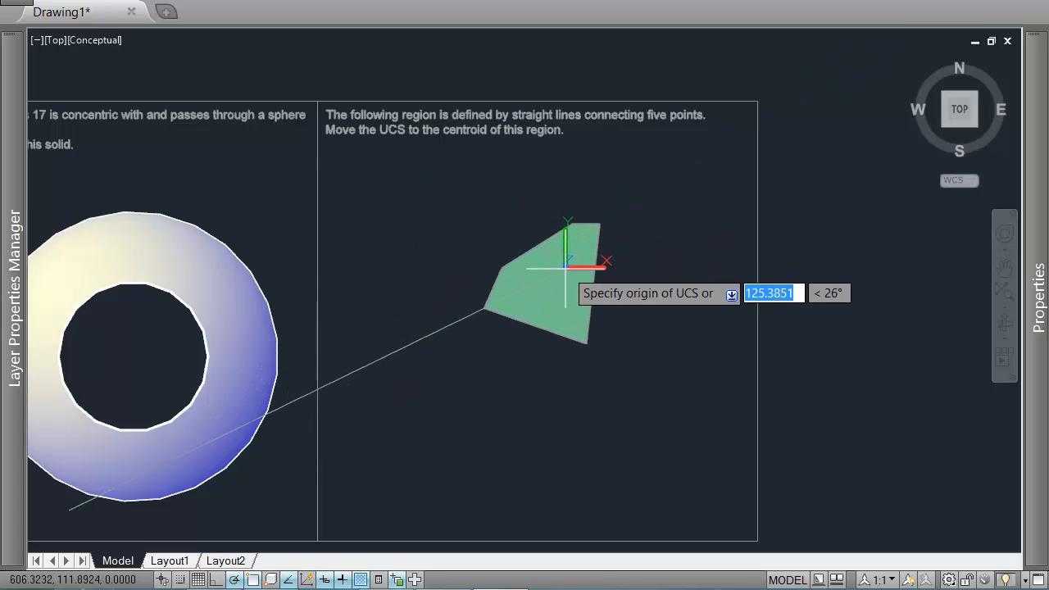
key(Escape)
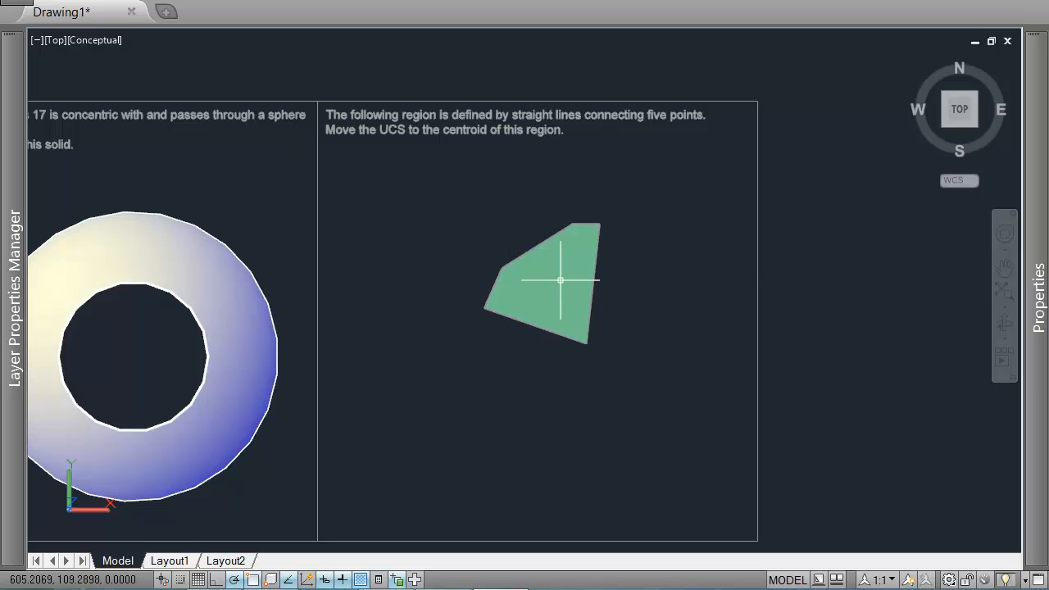
- Draw a circle of radius 1 centred at 603.198, 108.54 to mark the region's centroid
text(c)
key(Return)
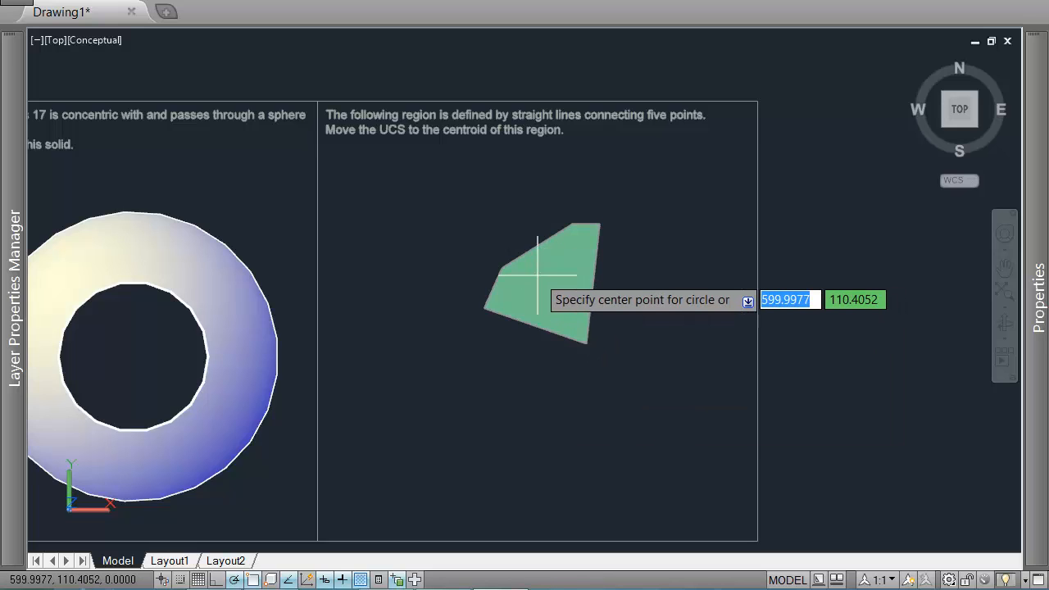
text(60)
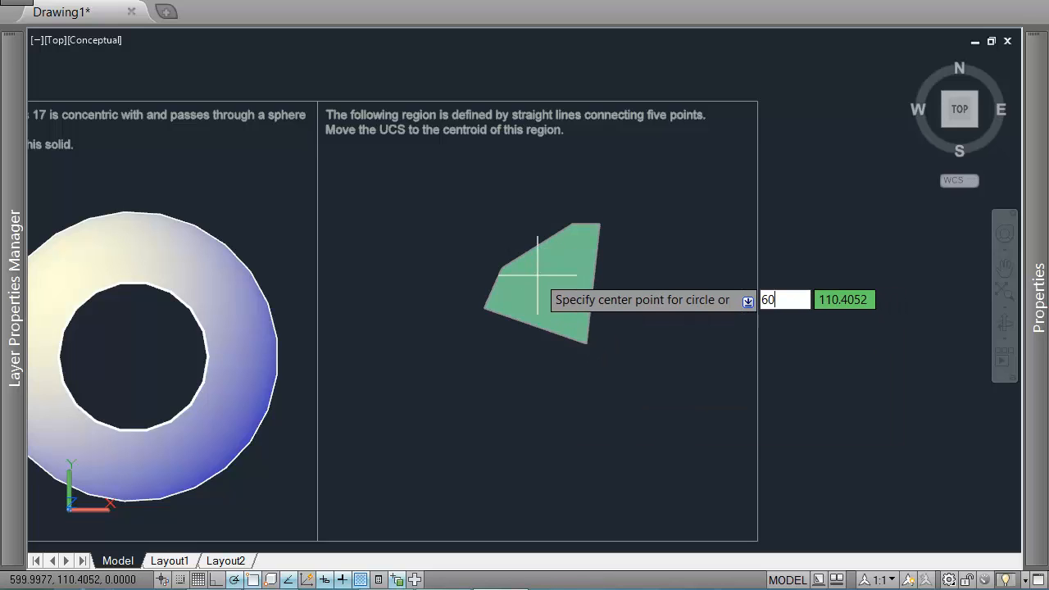
text(3.198)
key(Tab)
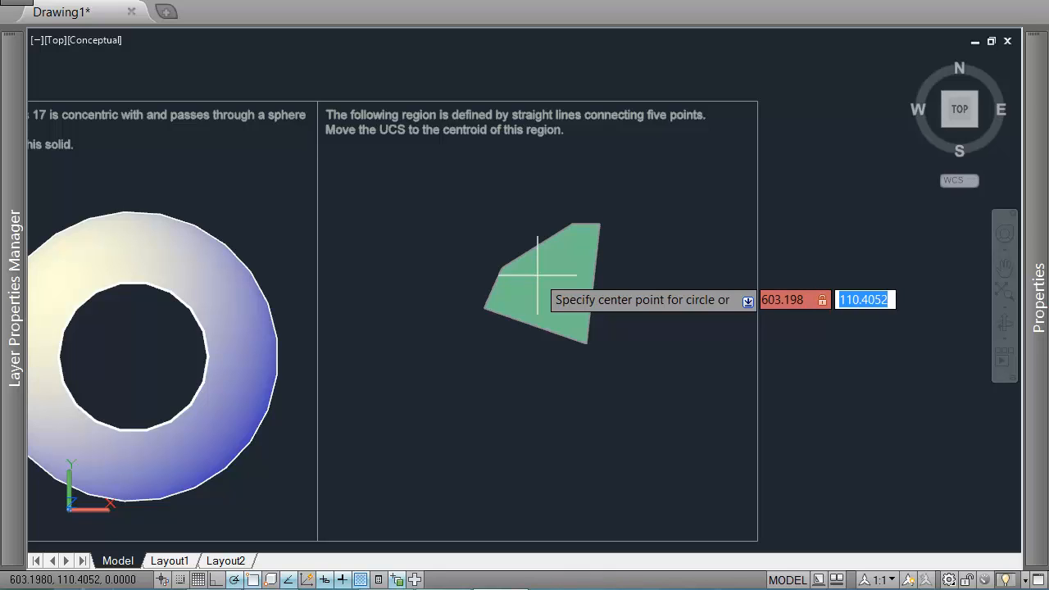
text(108)
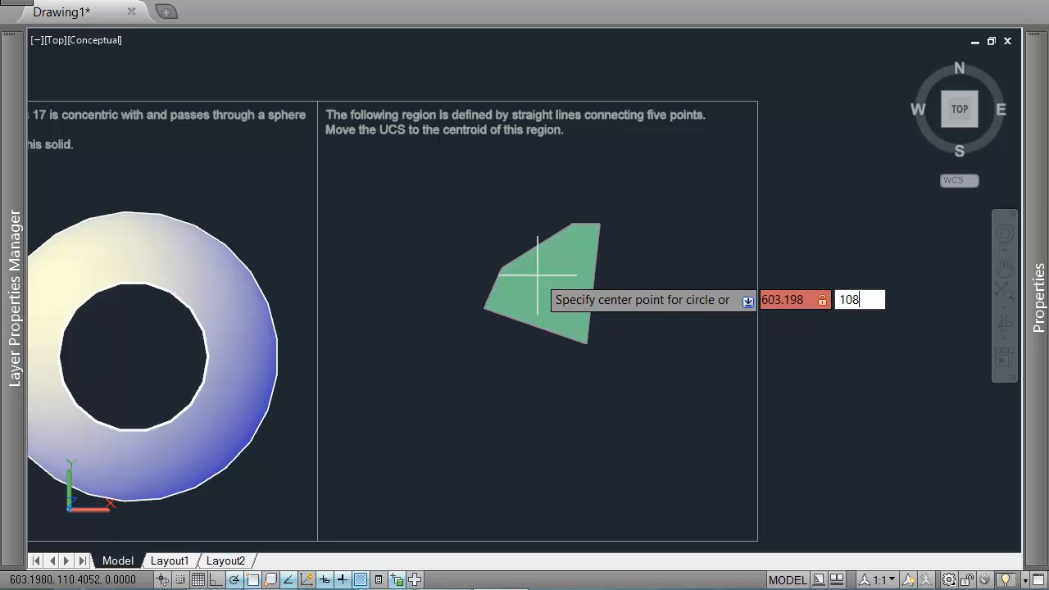
text(.54)
key(Return)
text(1)
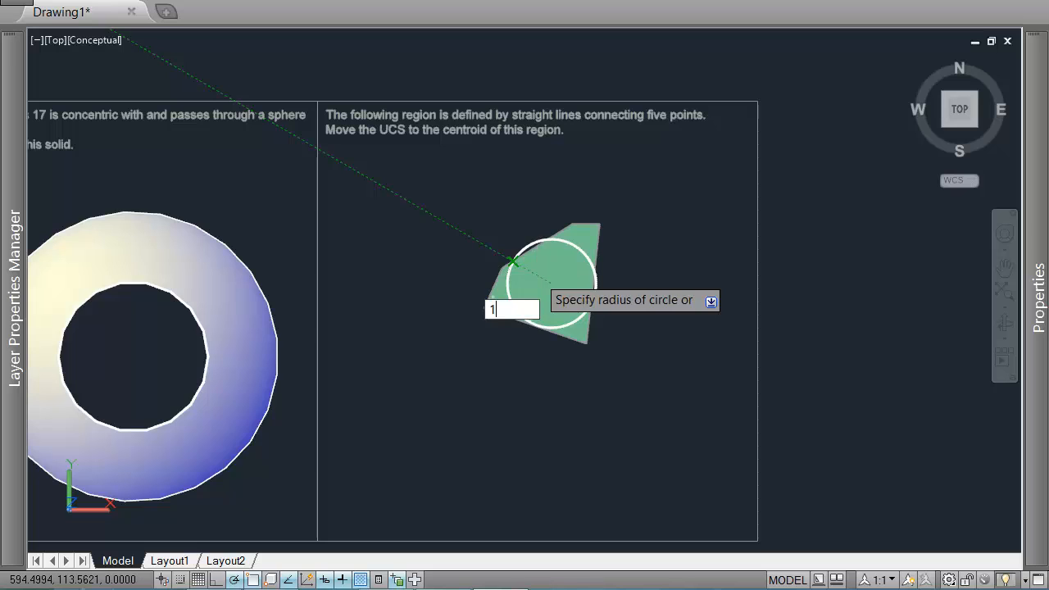
key(Return)
- Move the UCS origin to the centre of the small circle, keeping the X axis horizontal and the Y axis vertical
text(ucs)
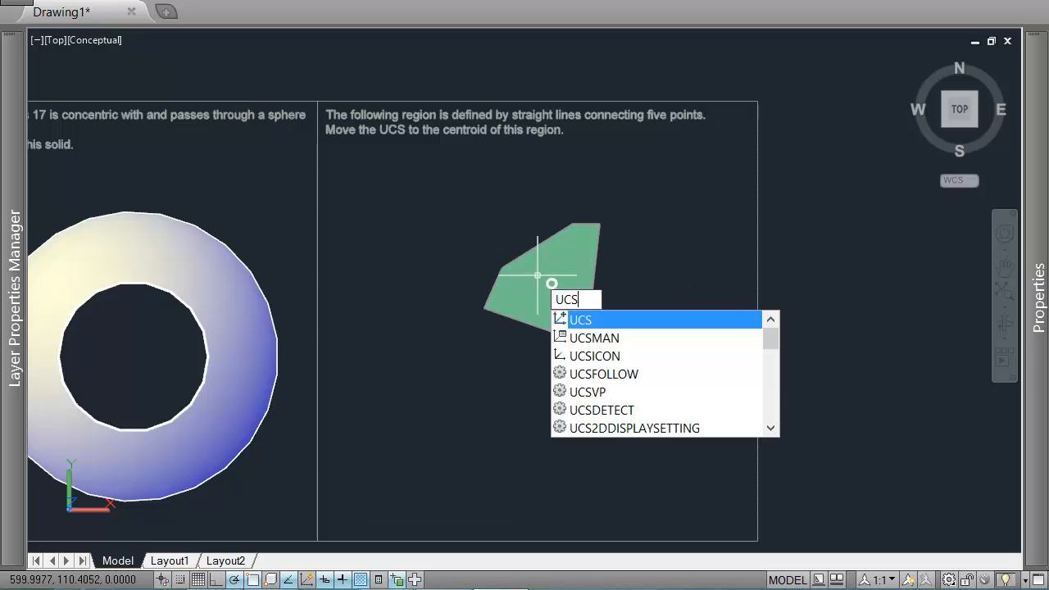
key(Return)
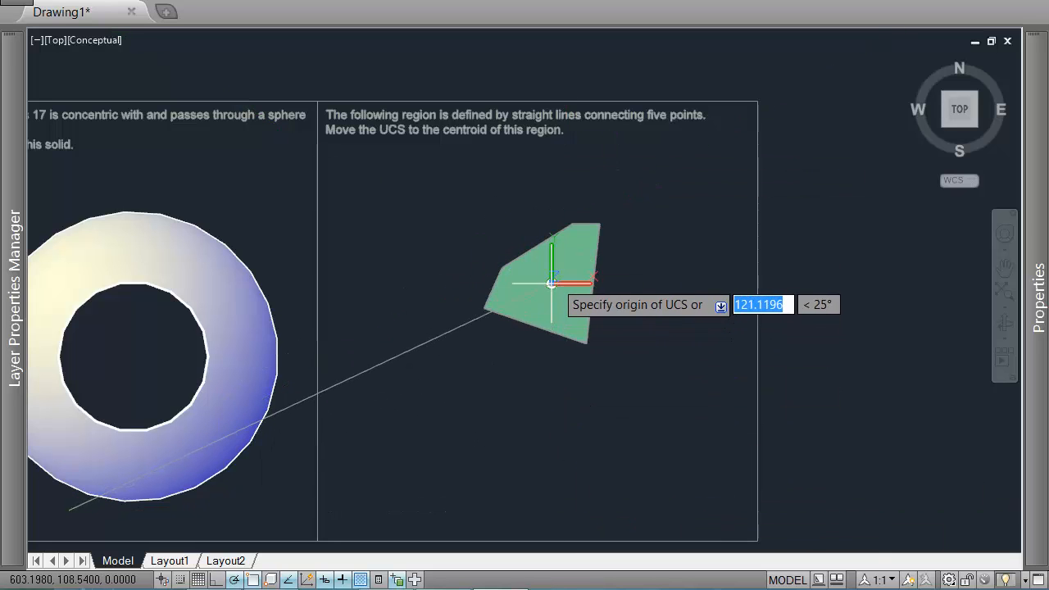
click(552, 284)
click(683, 284)
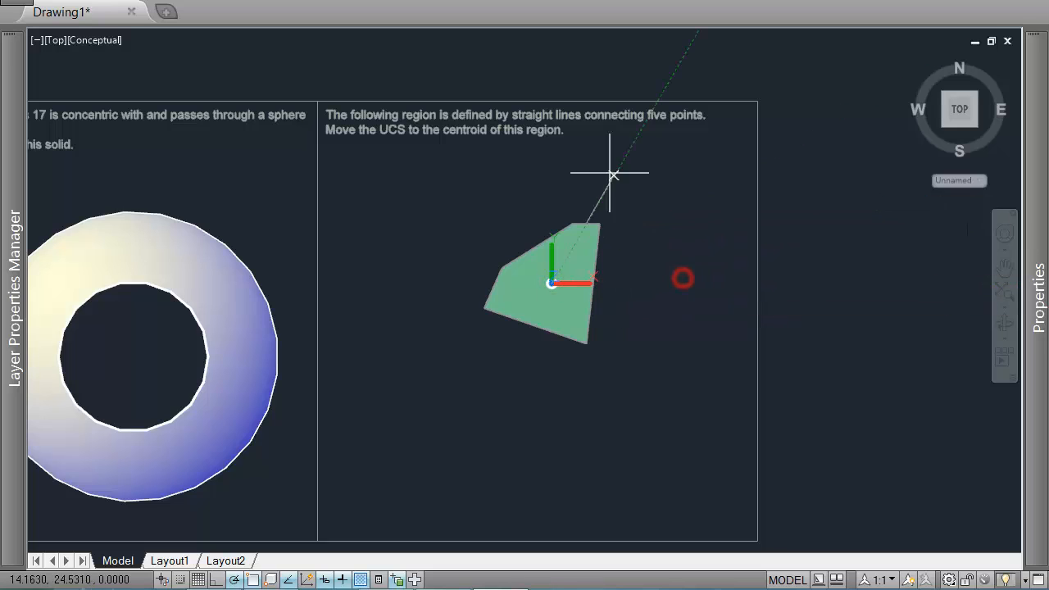
click(555, 149)
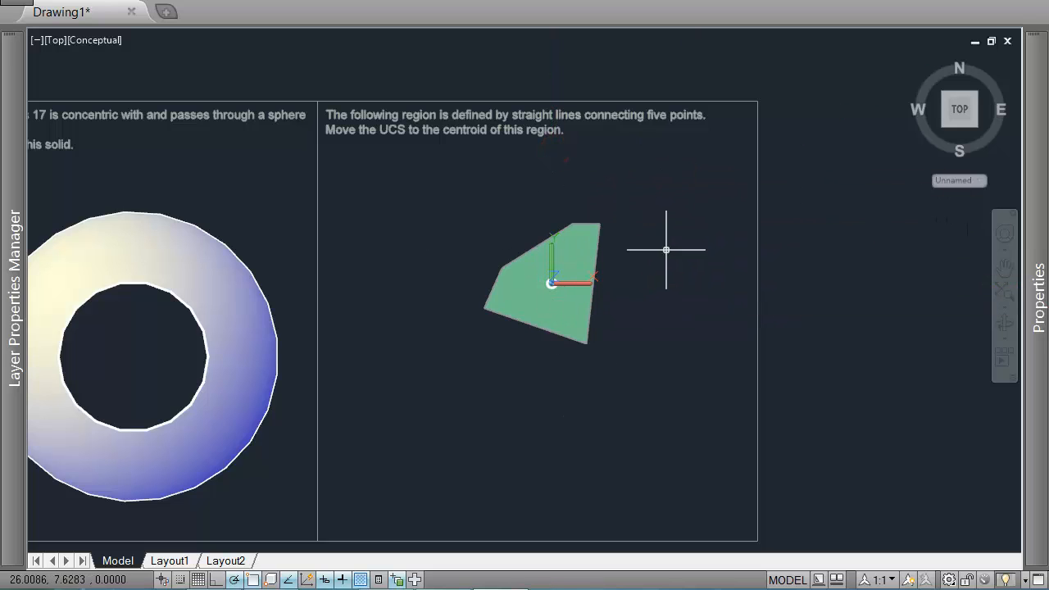
- Submit the relocated UCS as the answer to the centroid question and dismiss the result message
middle_drag(710, 241, 720, 220)
text(qa)
key(Return)
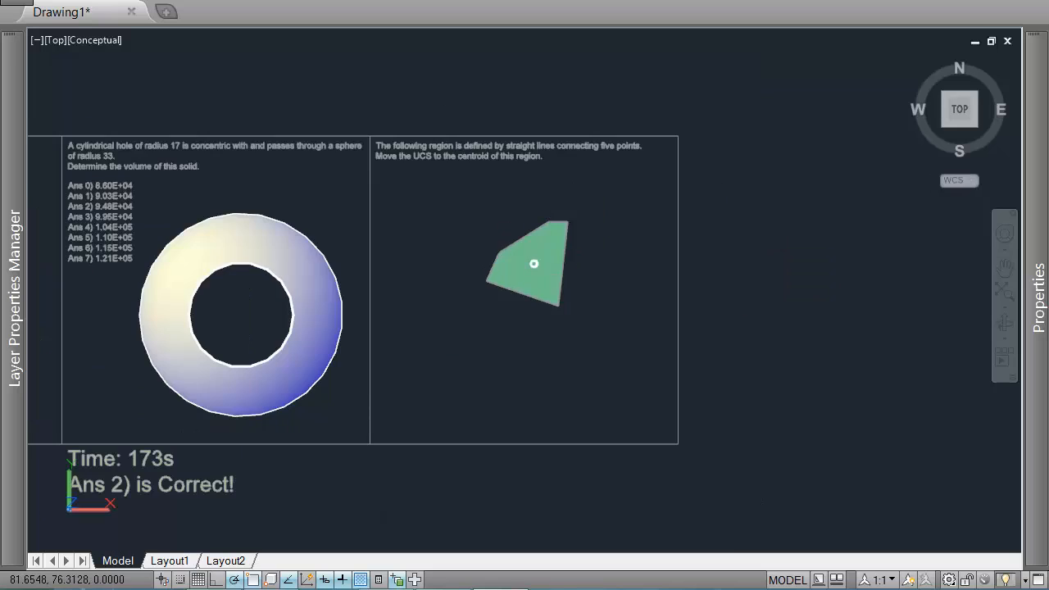
drag(505, 209, 745, 264)
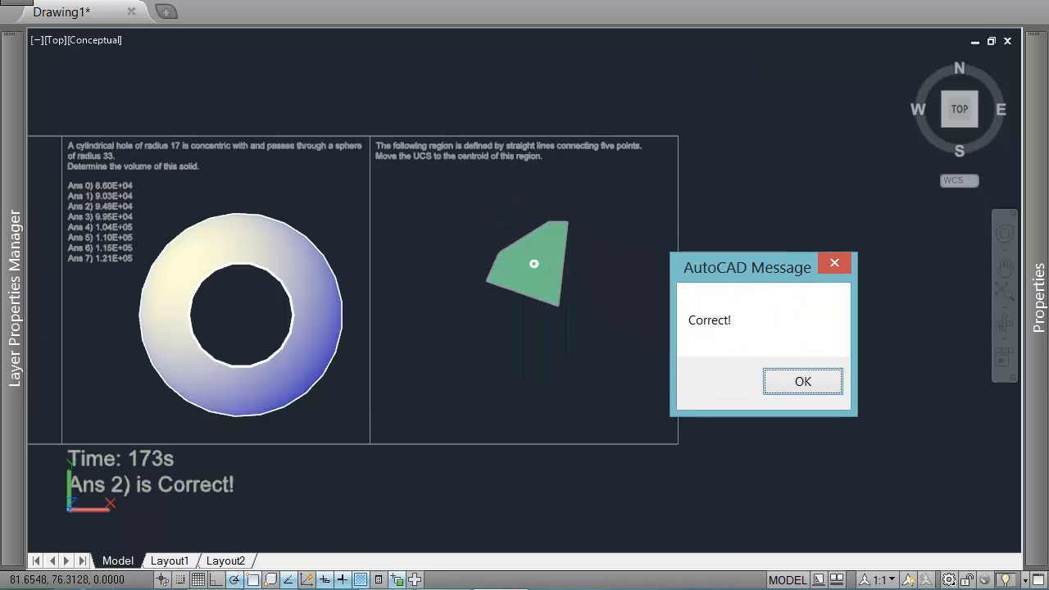
key(Return)
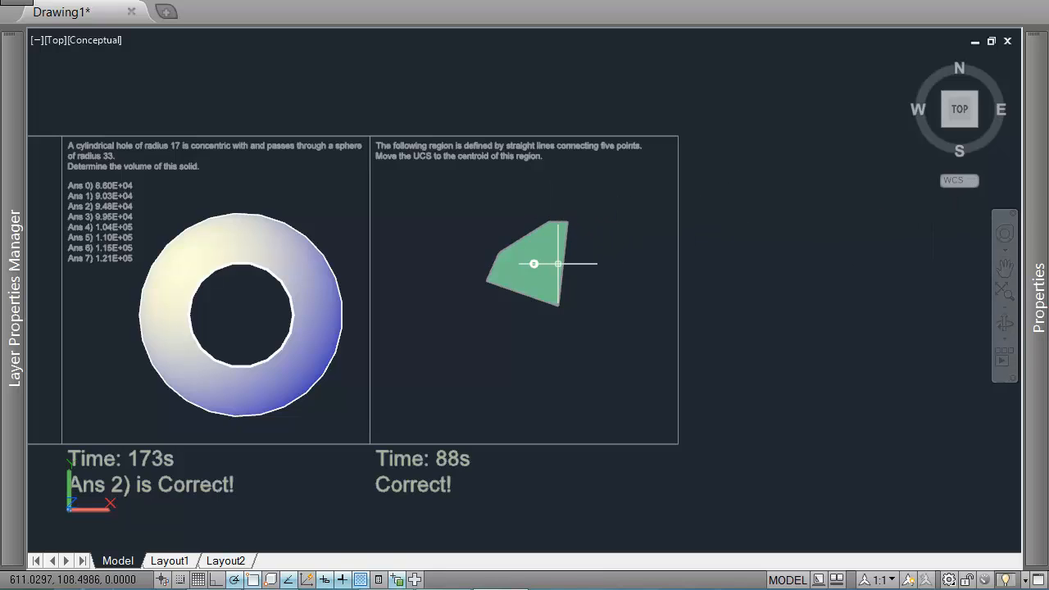
- Generate a new ProblemSolving question of type 2ndMomArea with its starting point at 700, 100
scroll(529, 242, up, 1)
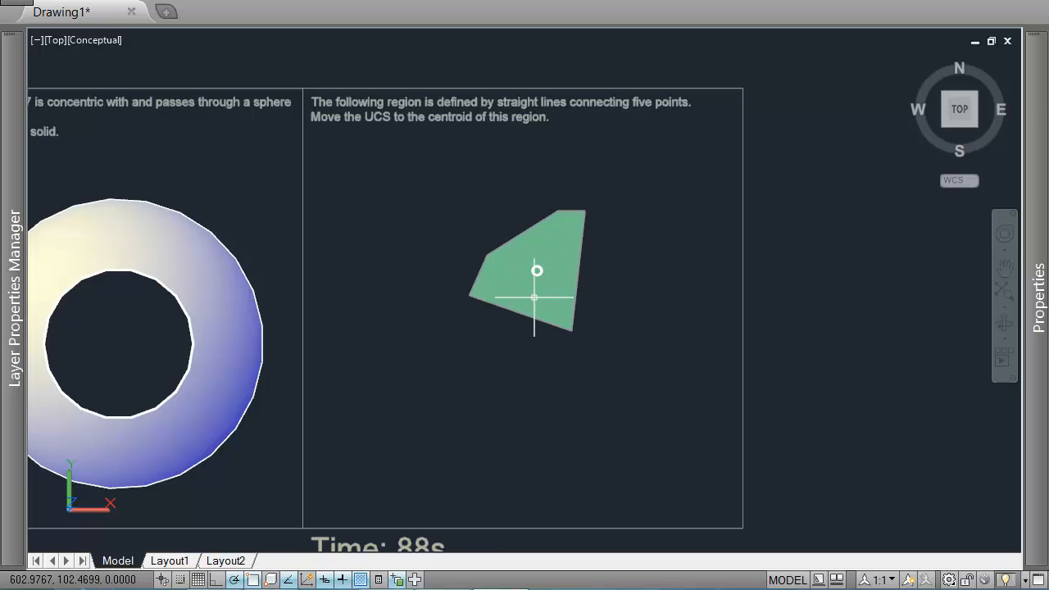
click(512, 228)
click(516, 233)
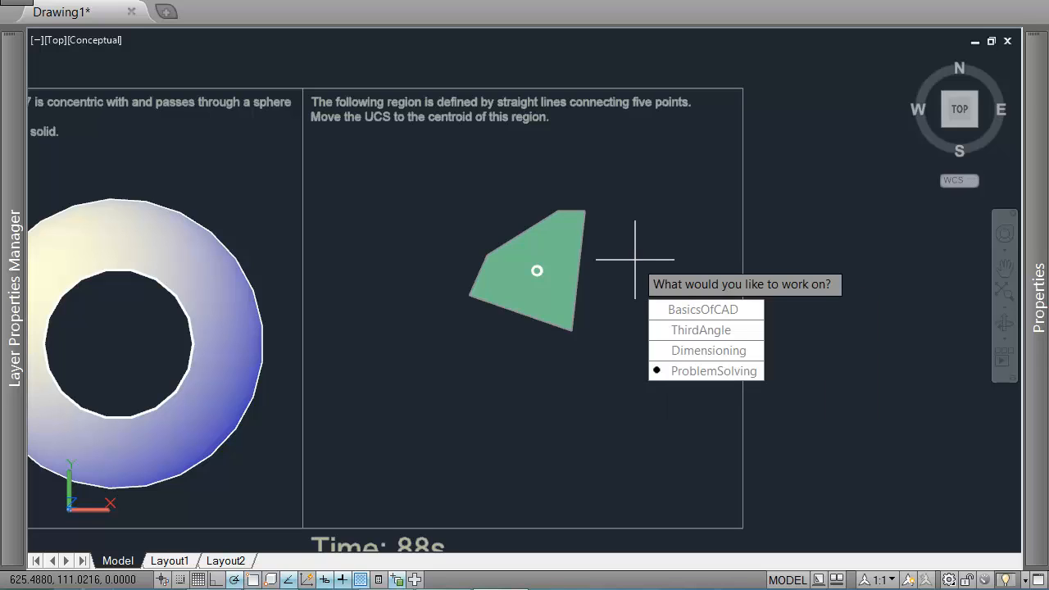
key(Return)
key(Down)
key(Down)
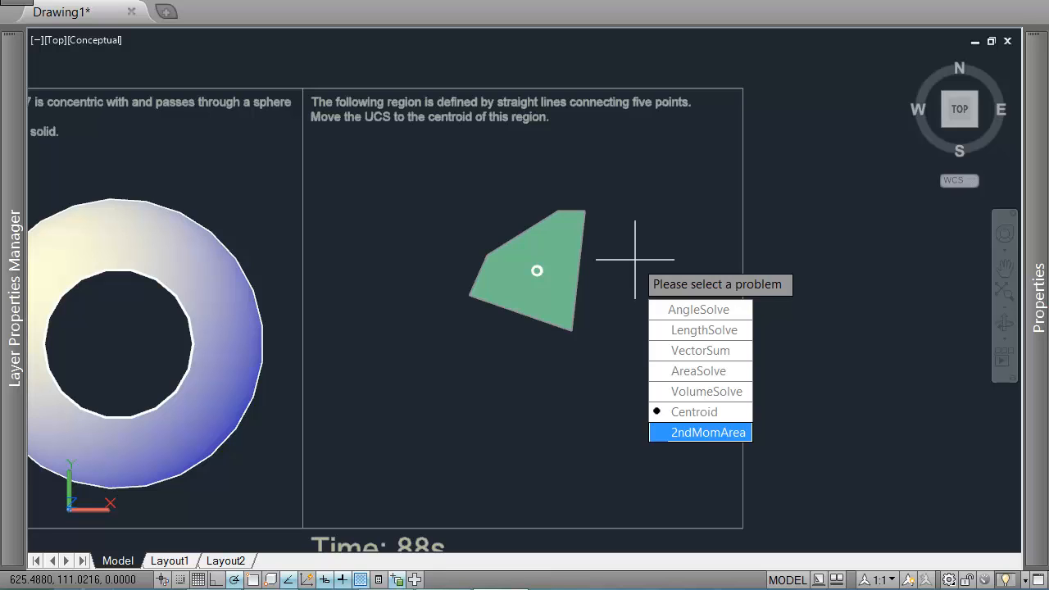
click(696, 431)
scroll(635, 261, down, 2)
middle_drag(810, 266, 652, 243)
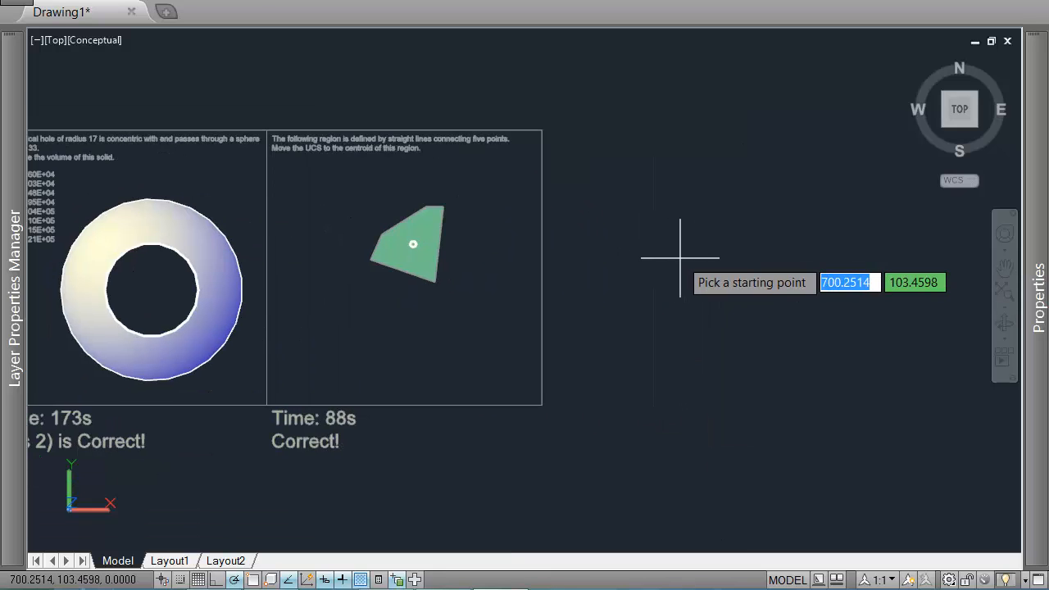
text(700)
key(Tab)
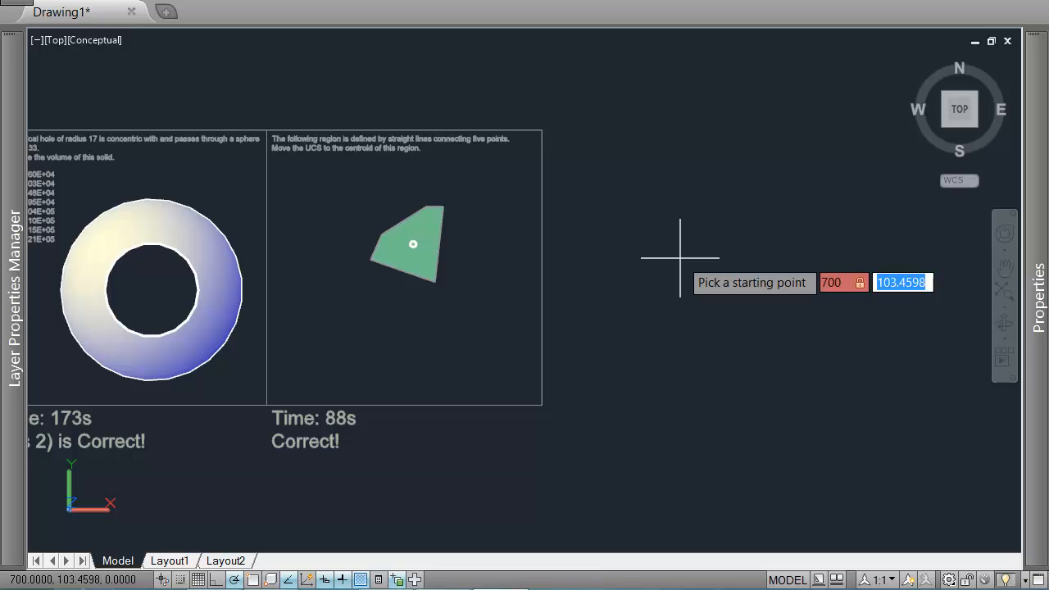
text(100)
key(Return)
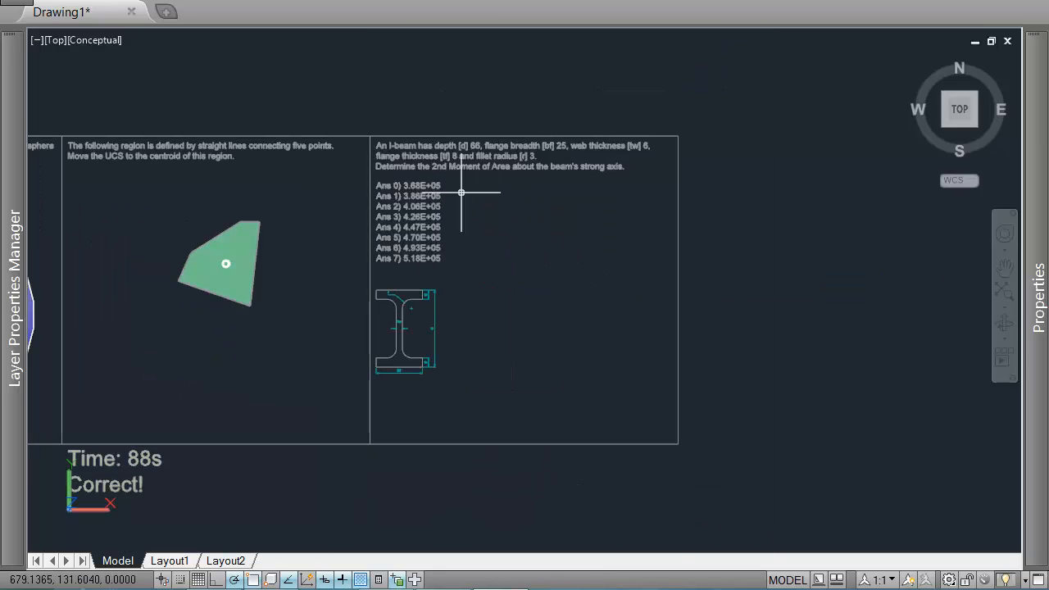
- Examine the I-beam question's given dimensions, answer options and labelled cross-section
scroll(463, 187, up, 2)
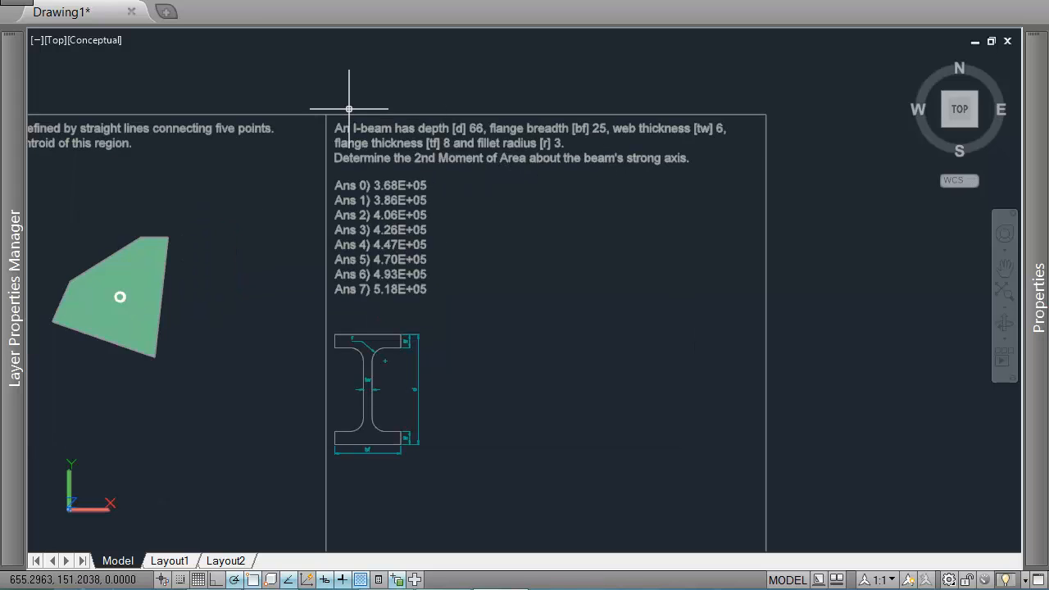
middle_drag(364, 434, 388, 311)
scroll(388, 313, up, 4)
middle_drag(353, 128, 385, 144)
scroll(385, 144, up, 2)
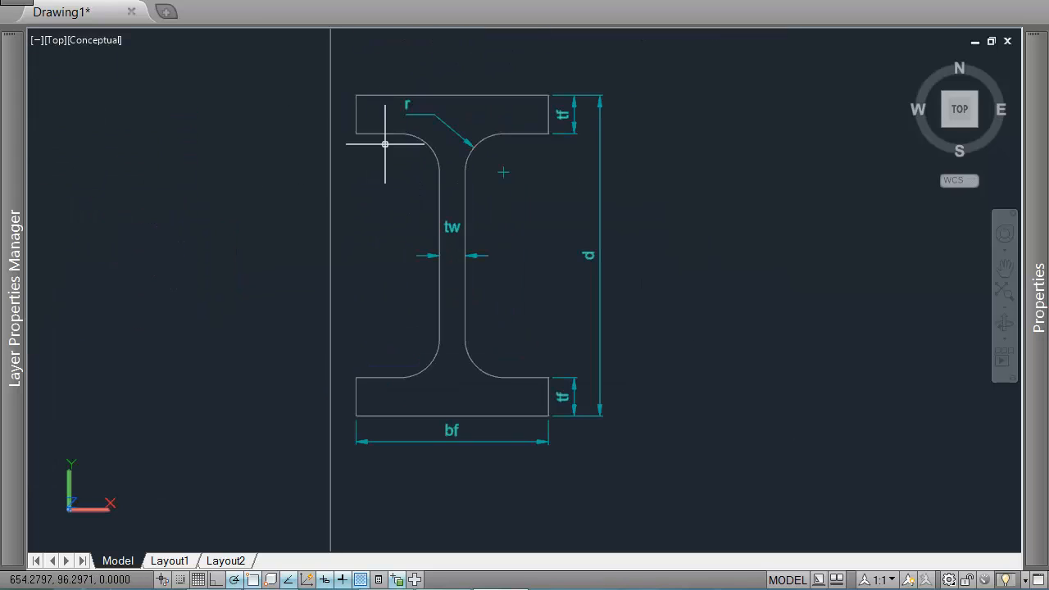
scroll(464, 261, down, 2)
scroll(577, 196, down, 2)
middle_drag(654, 141, 590, 357)
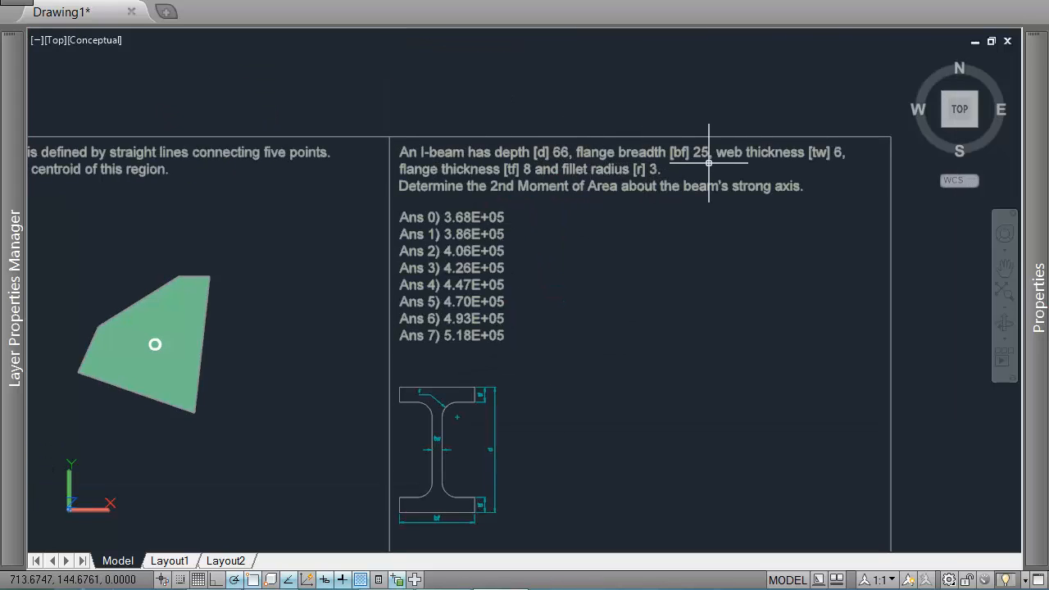
middle_drag(801, 156, 776, 145)
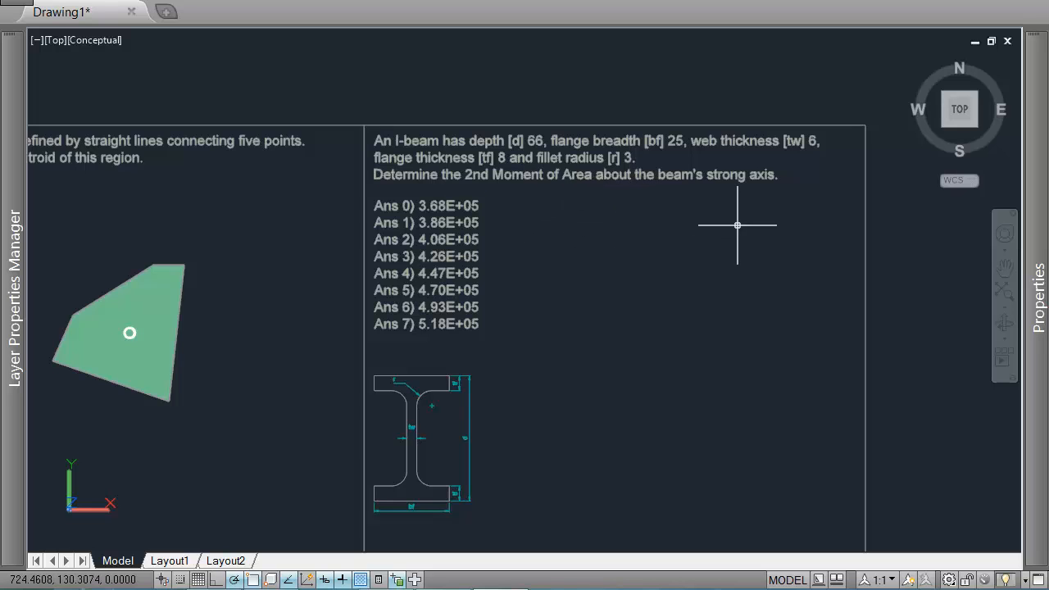
click(690, 188)
click(805, 168)
middle_drag(431, 396, 459, 282)
scroll(441, 318, up, 3)
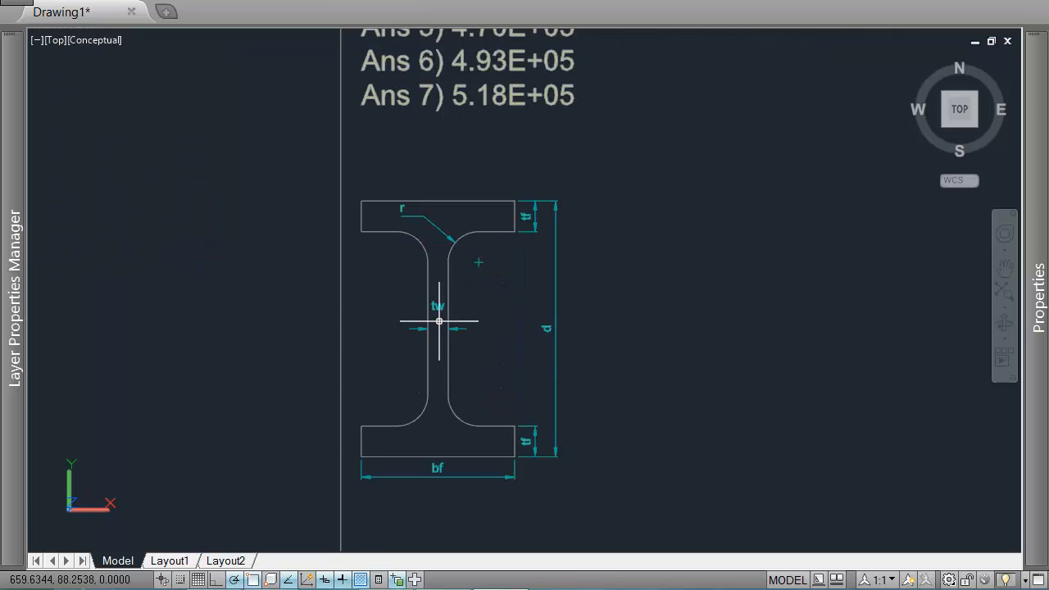
- Draw a trial horizontal line across the I-beam's web near mid-depth and erase it
text(l)
key(Return)
click(290, 325)
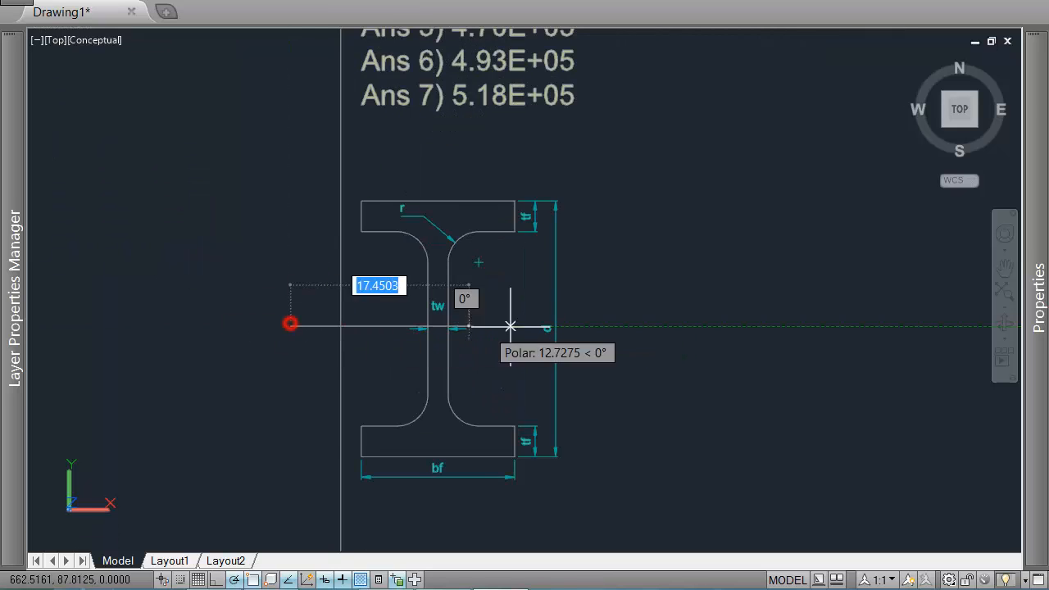
click(665, 326)
key(Return)
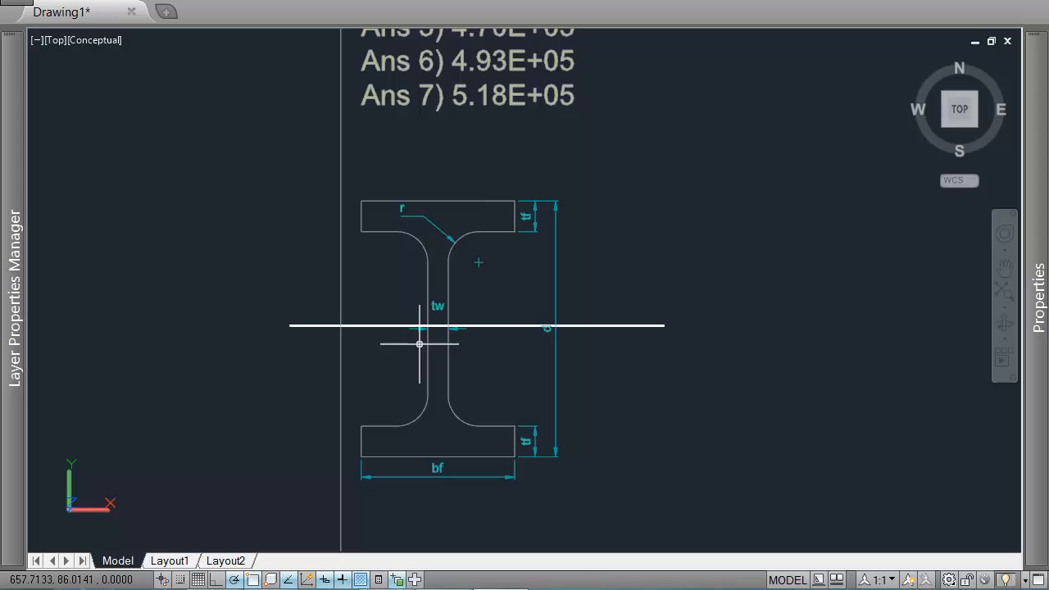
click(517, 324)
key(Delete)
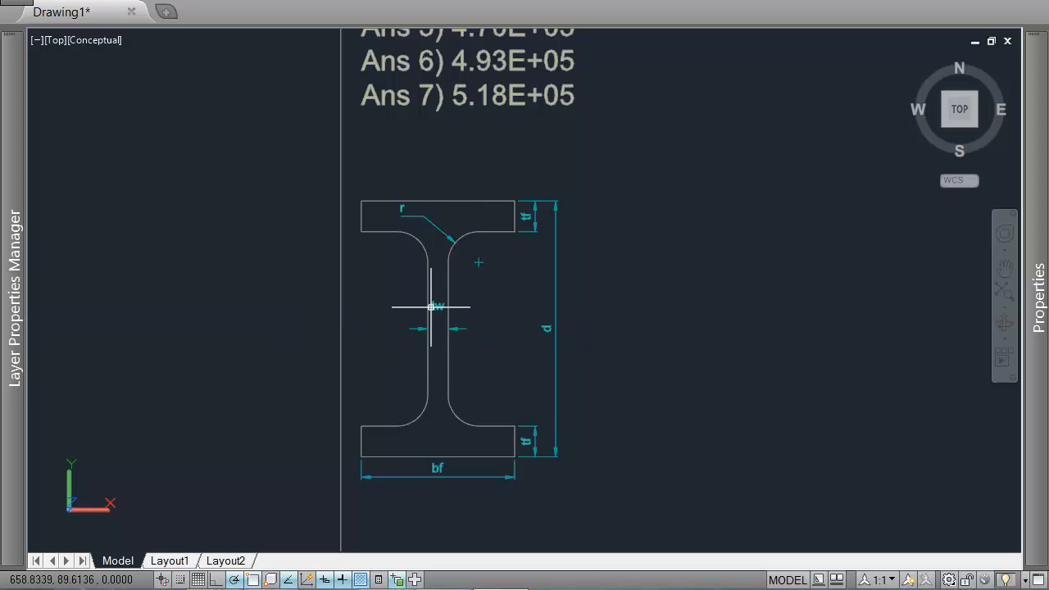
- Draw a vertical line down the middle of the I-beam's web, extending past both flanges
text(l)
key(Return)
click(437, 162)
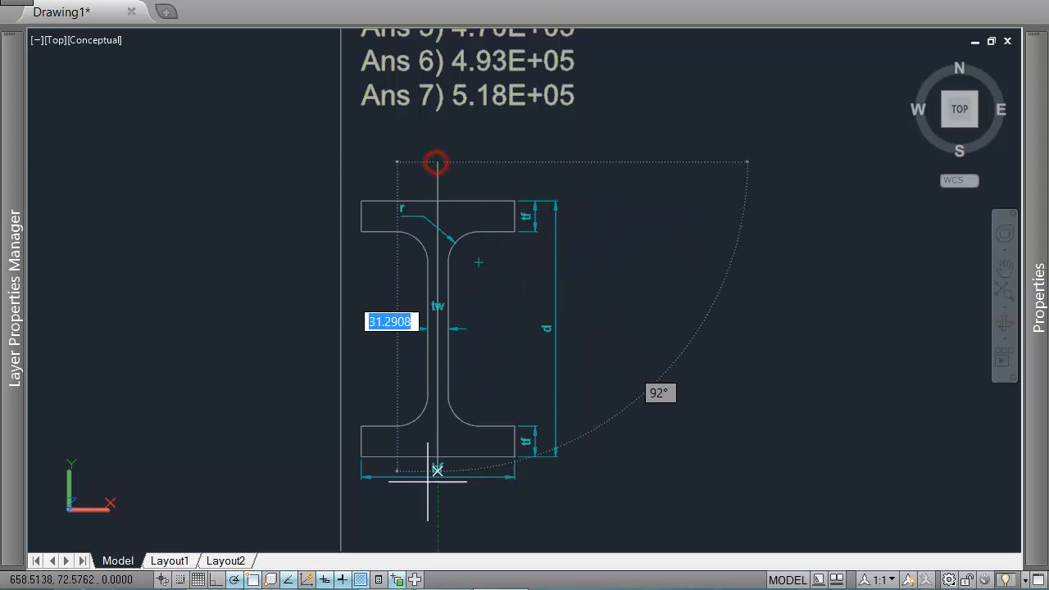
click(437, 508)
key(Return)
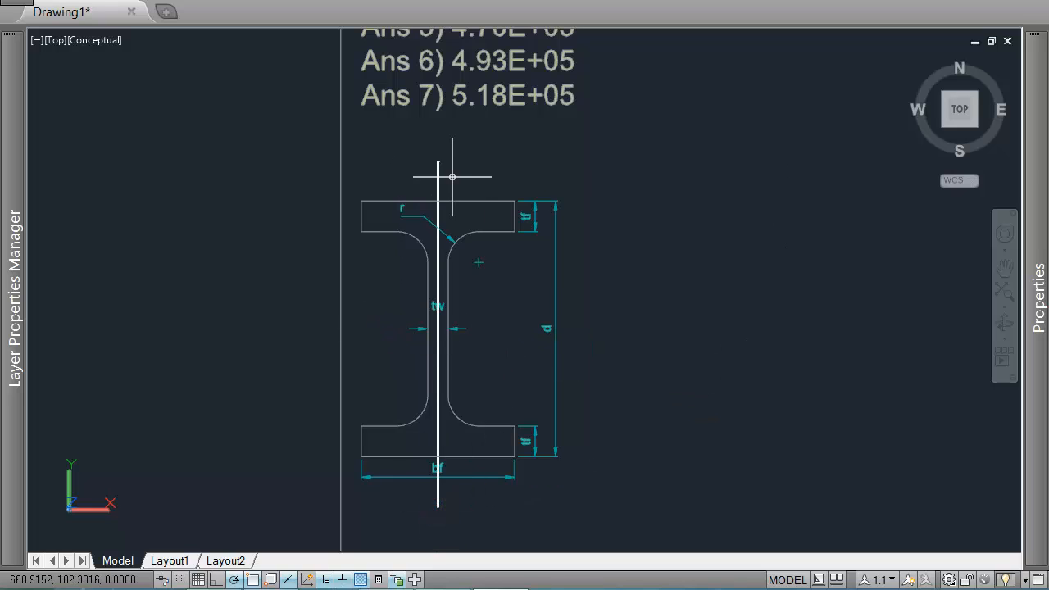
- Draw a horizontal line across the I-beam's mid-depth at Y 87.5 and erase the vertical line through the web
key(Return)
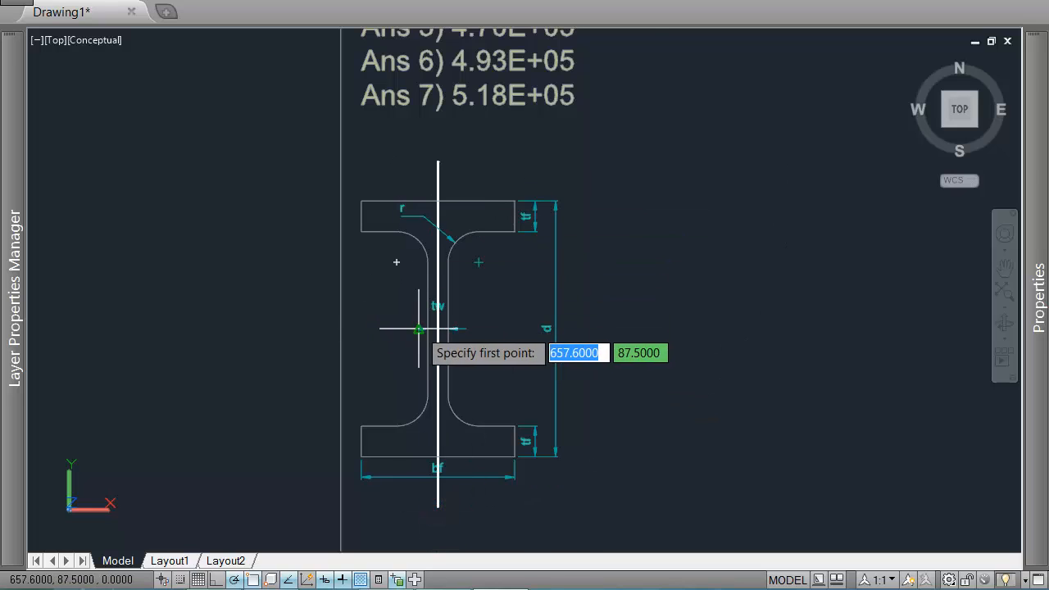
click(293, 328)
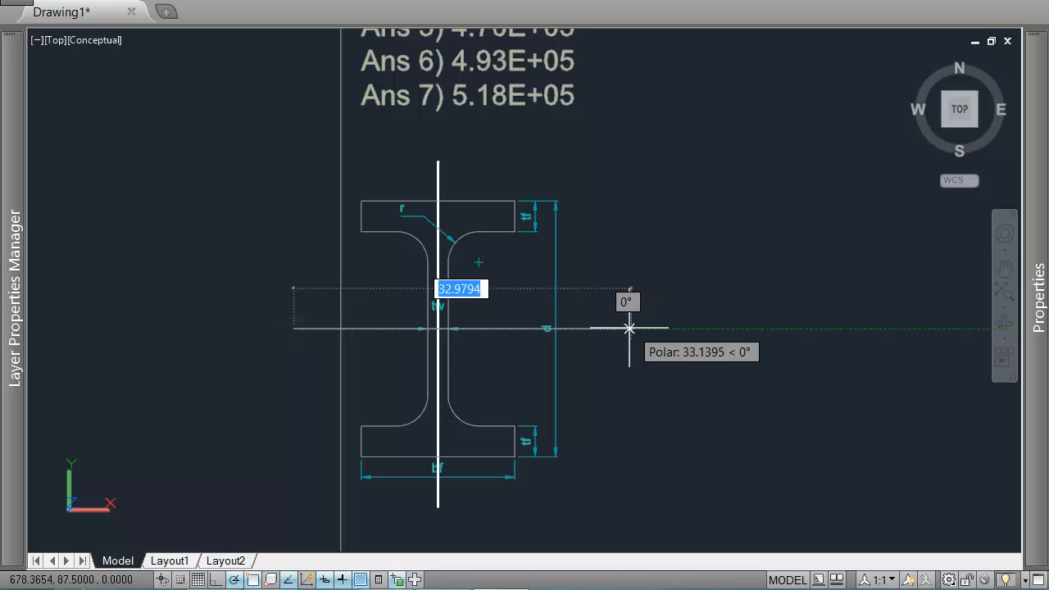
click(614, 329)
key(Return)
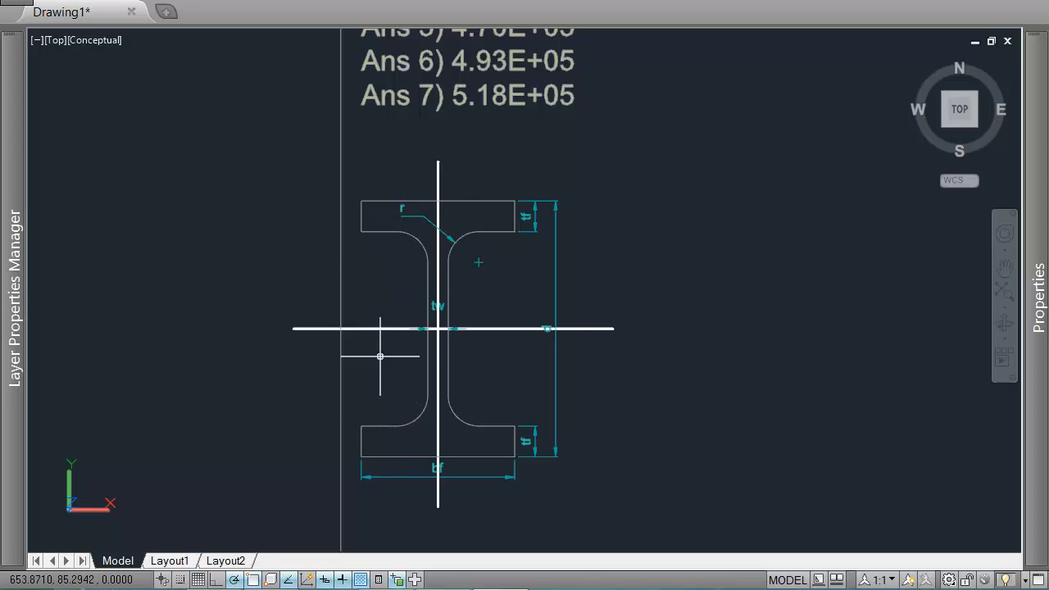
click(434, 164)
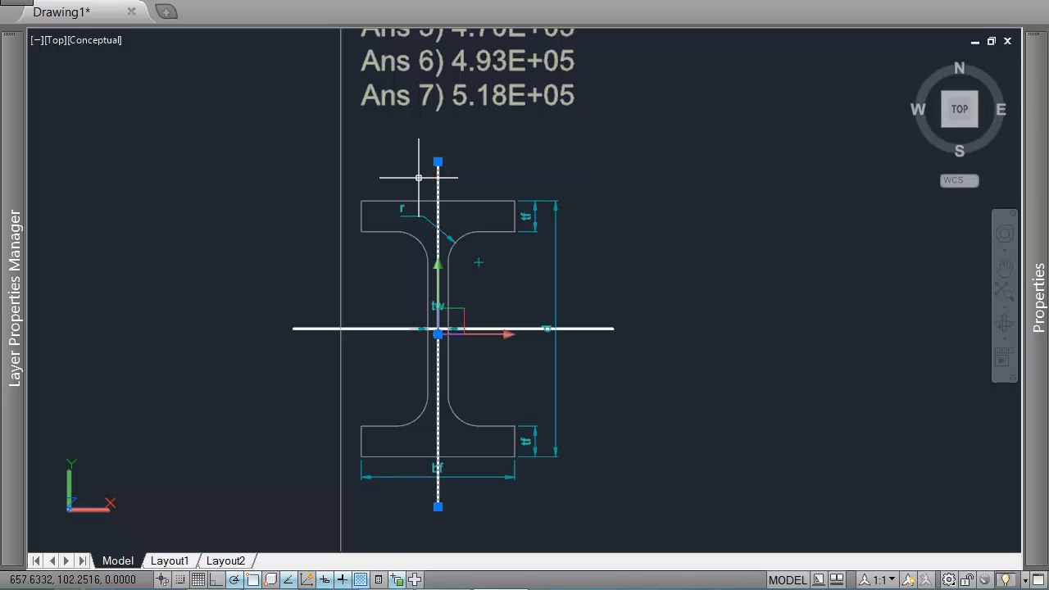
key(Delete)
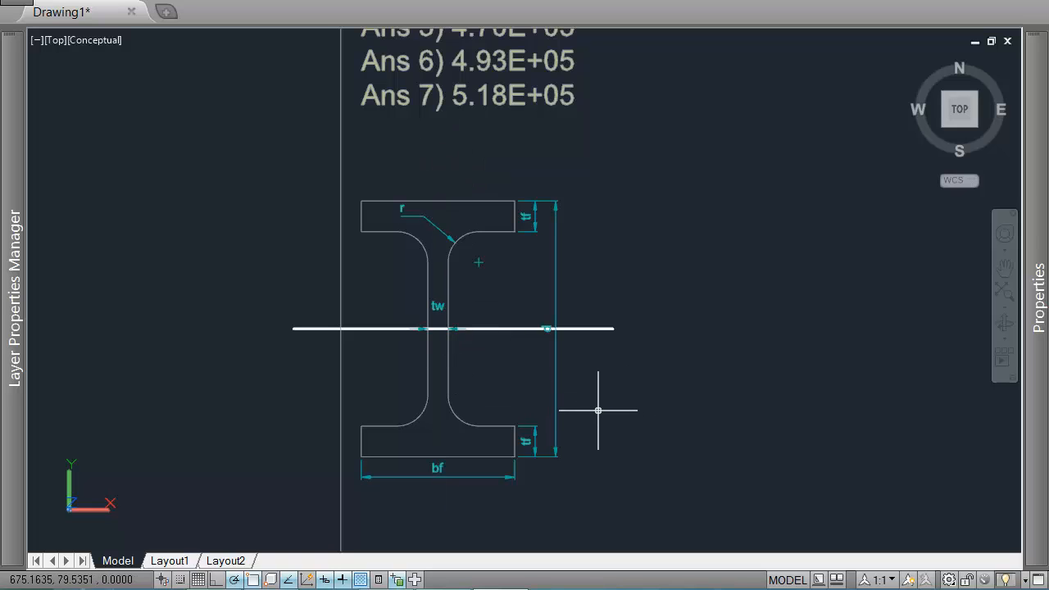
- Erase the horizontal line across the I-beam's mid-depth
click(366, 331)
key(Delete)
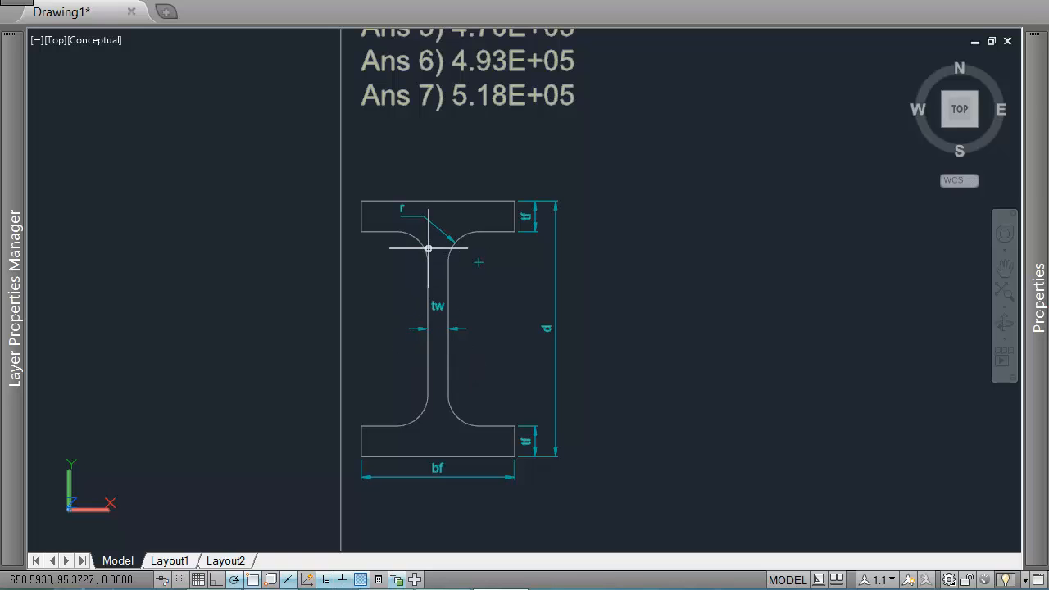
key(Escape)
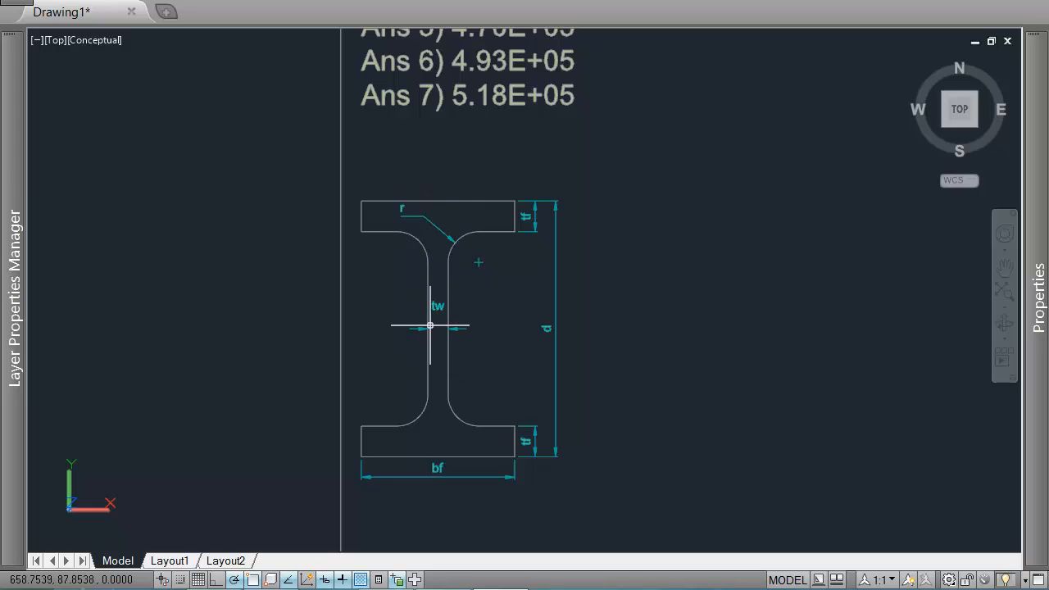
- Draw a polyline beside the labelled I-beam, 66 straight down and 25 horizontally to the right
scroll(430, 326, down, 4)
scroll(606, 291, up, 1)
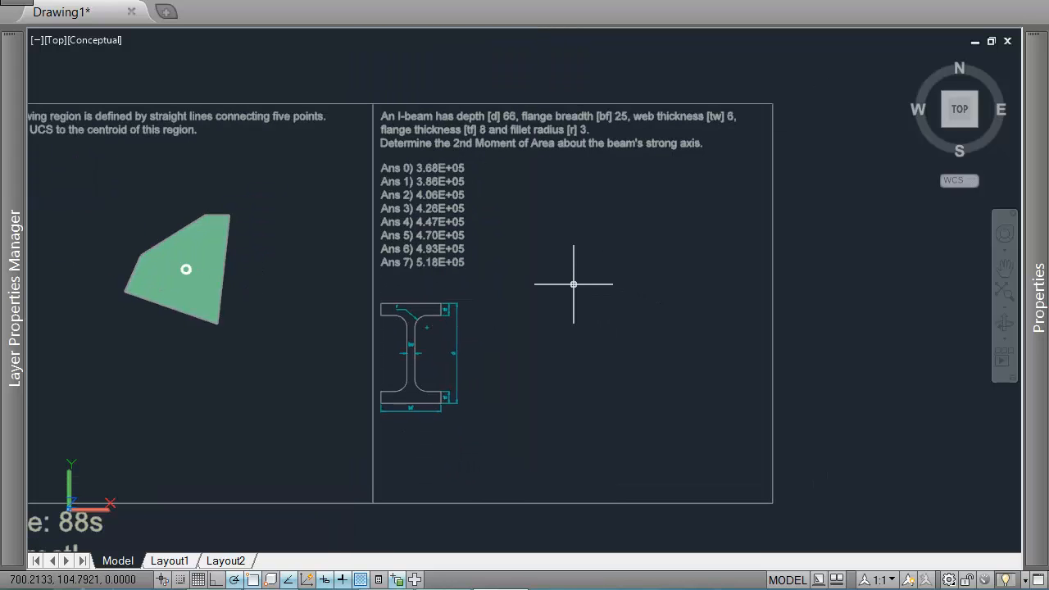
text(pl)
key(Return)
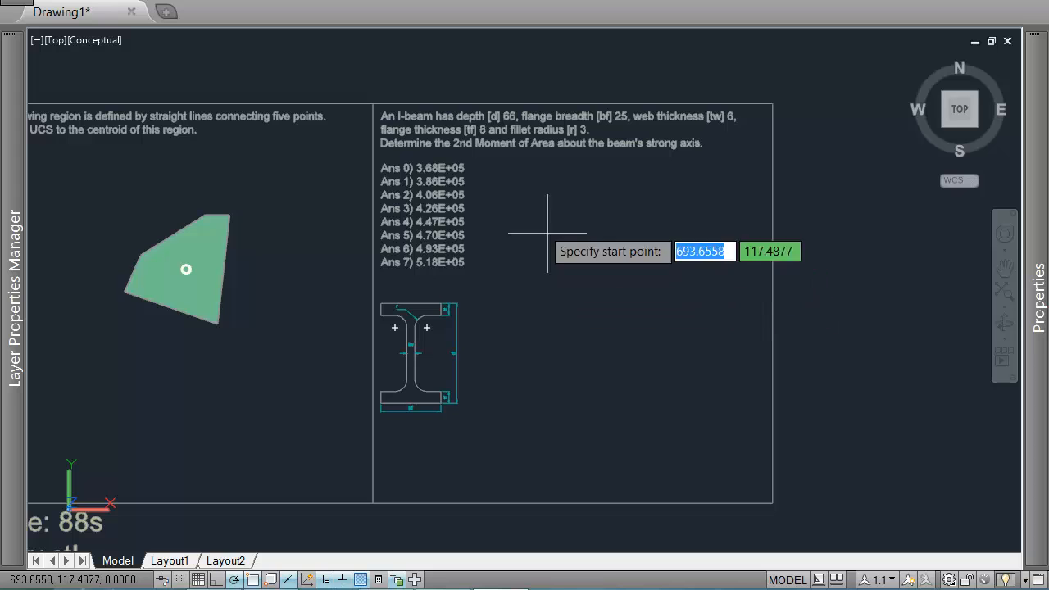
scroll(377, 116, up, 2)
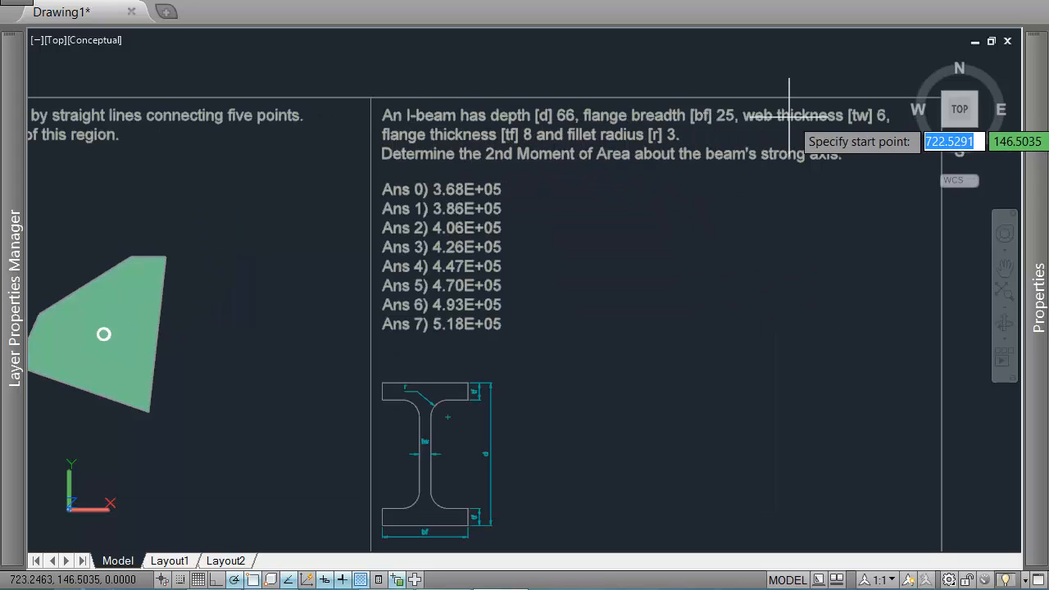
middle_drag(640, 235, 579, 199)
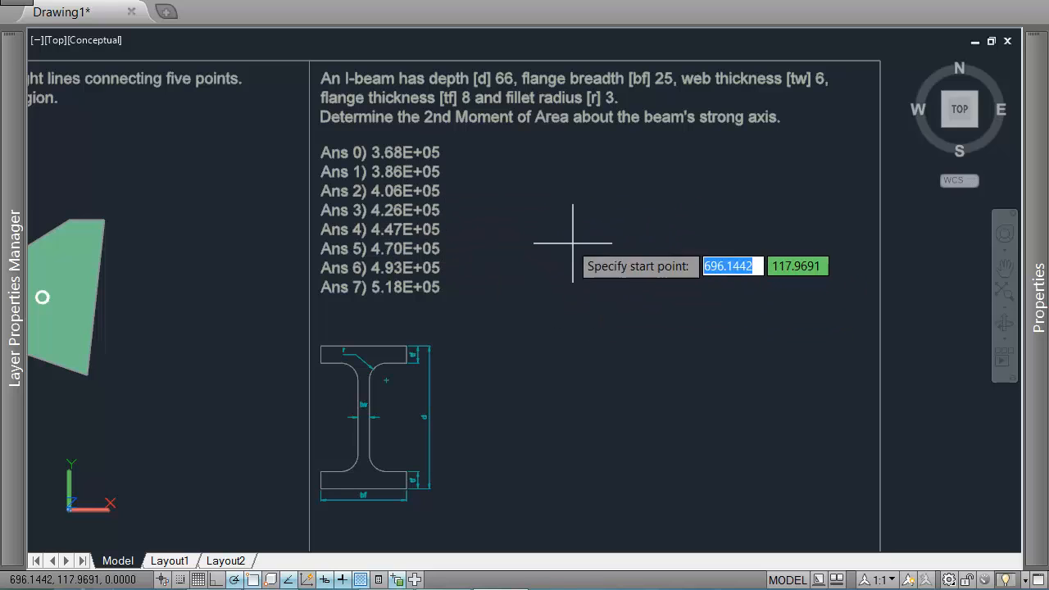
click(526, 223)
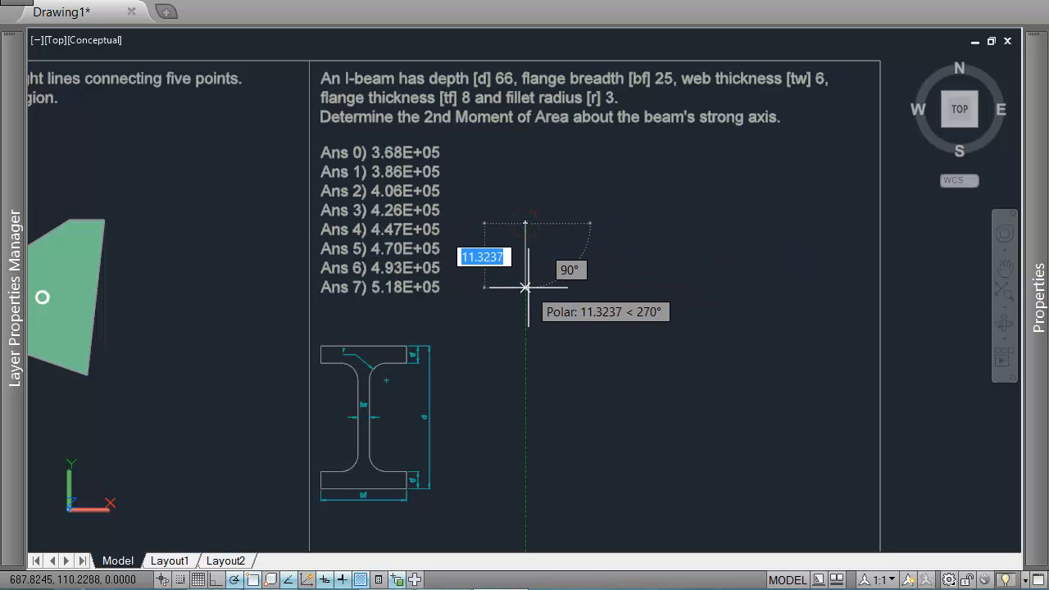
text(66)
key(Return)
scroll(646, 395, down, 2)
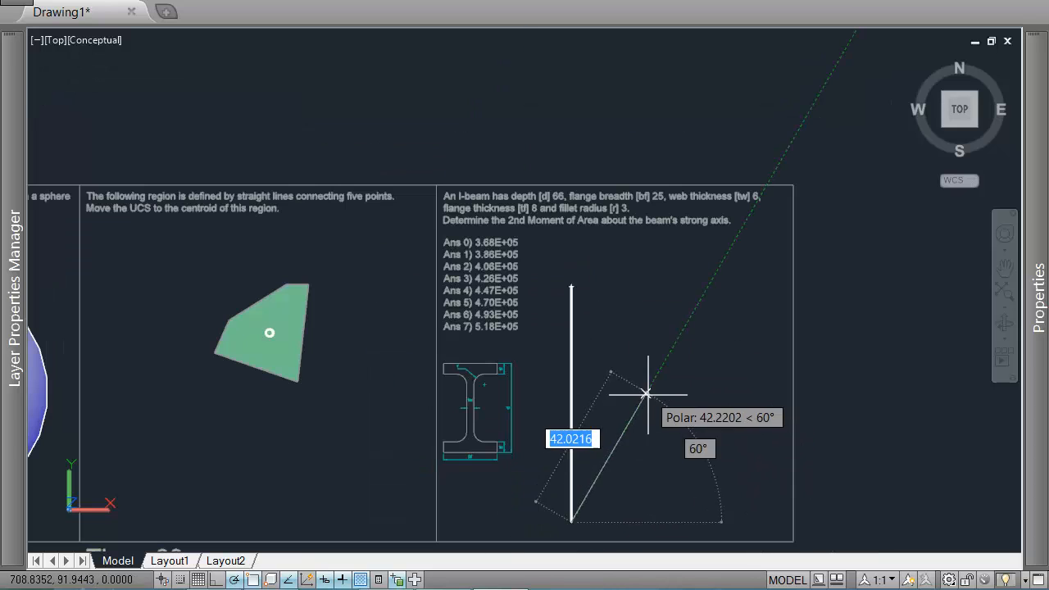
text(25)
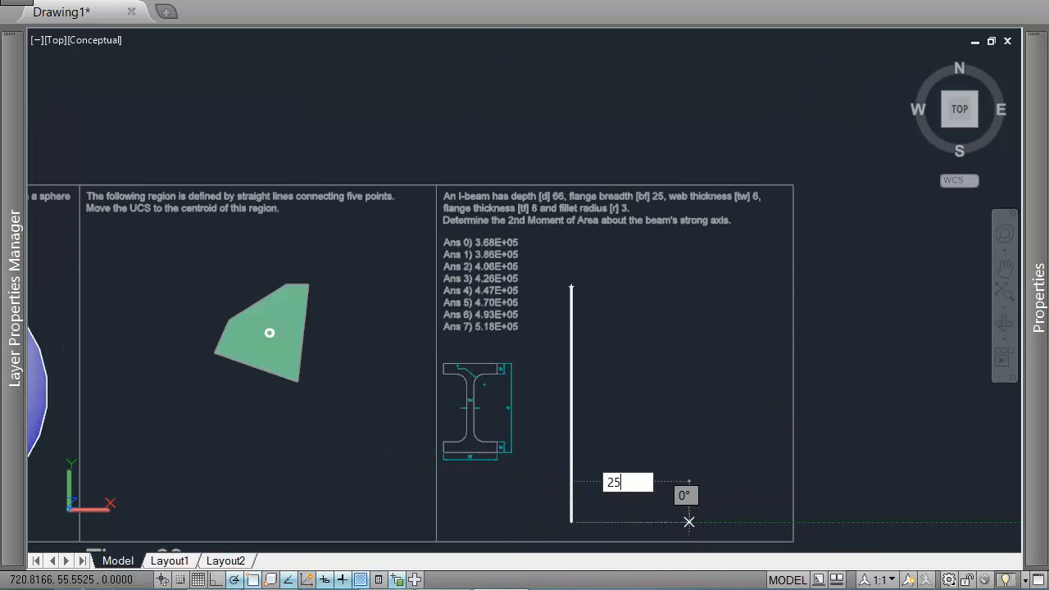
key(Return)
key(Escape)
- Examine the I-beam question's given dimensions and the matching labels on its cross-section
scroll(632, 203, up, 3)
click(632, 212)
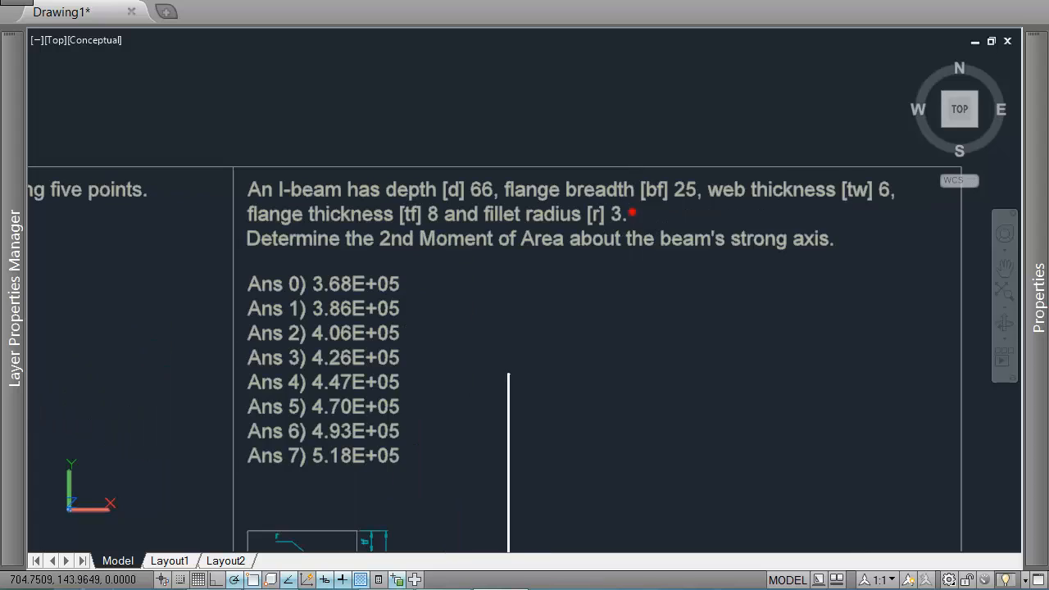
key(Escape)
middle_drag(336, 373, 420, 205)
scroll(373, 421, up, 2)
middle_drag(373, 422, 446, 276)
scroll(445, 276, up, 2)
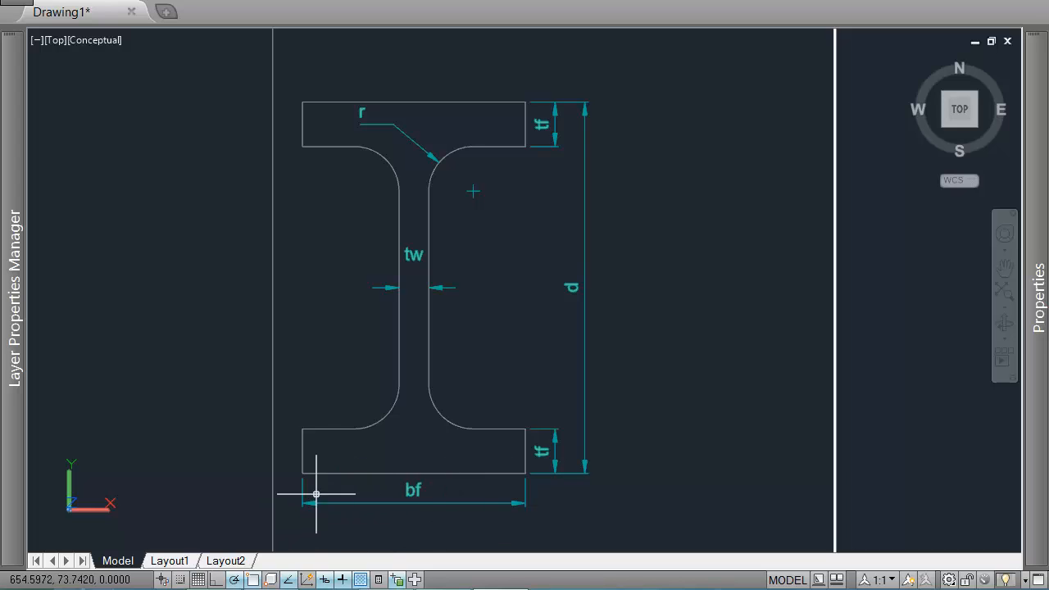
scroll(599, 442, down, 2)
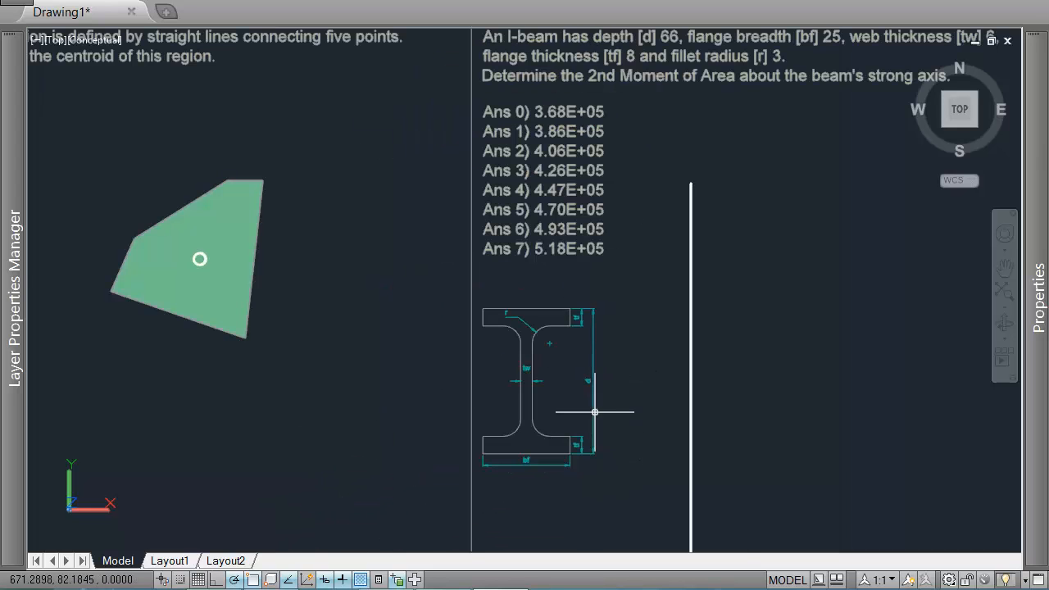
- Close the 25 by 66 rectangle with lines along its right side and top
scroll(840, 338, down, 1)
middle_drag(846, 338, 716, 285)
text(l)
key(Return)
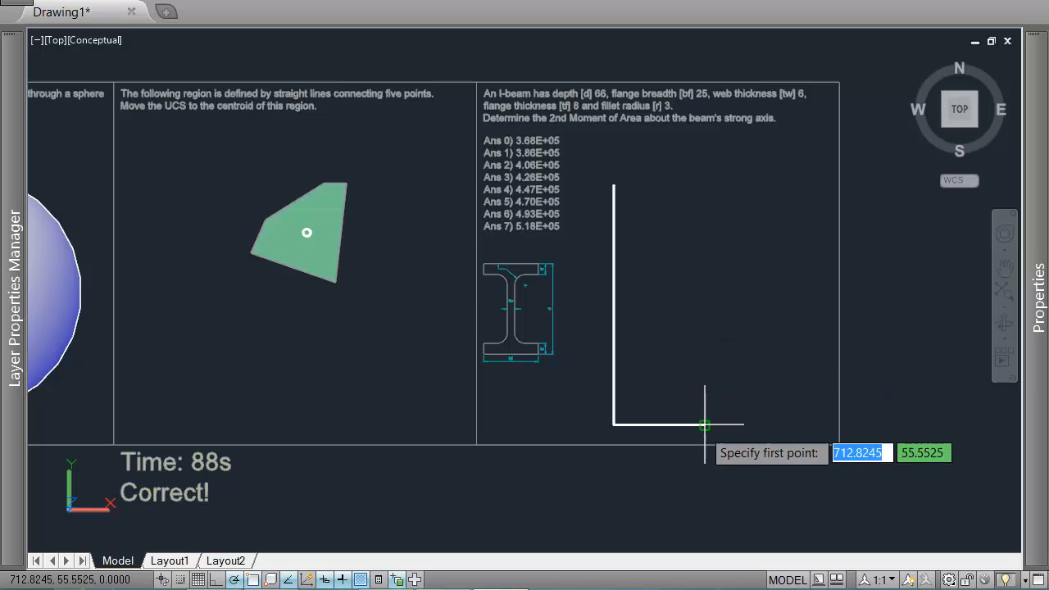
click(705, 425)
click(704, 186)
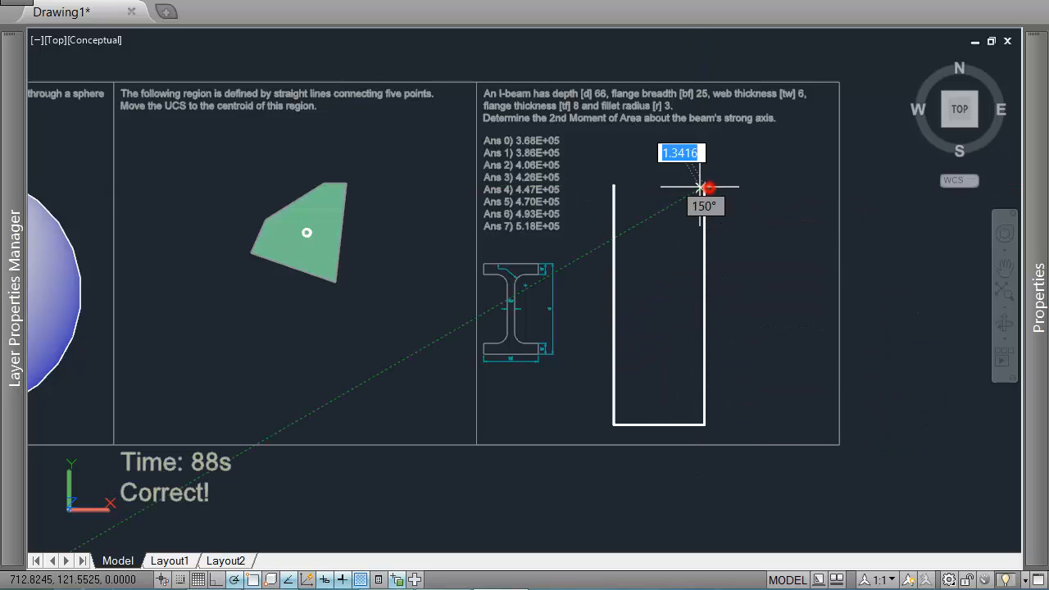
click(614, 185)
key(Return)
scroll(666, 205, up, 2)
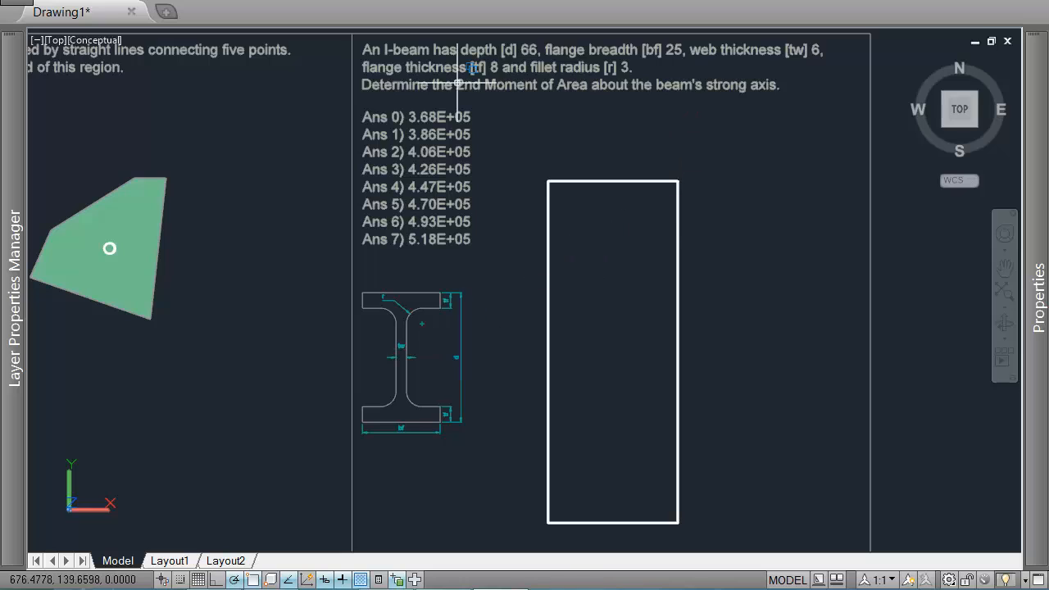
text(l)
key(Return)
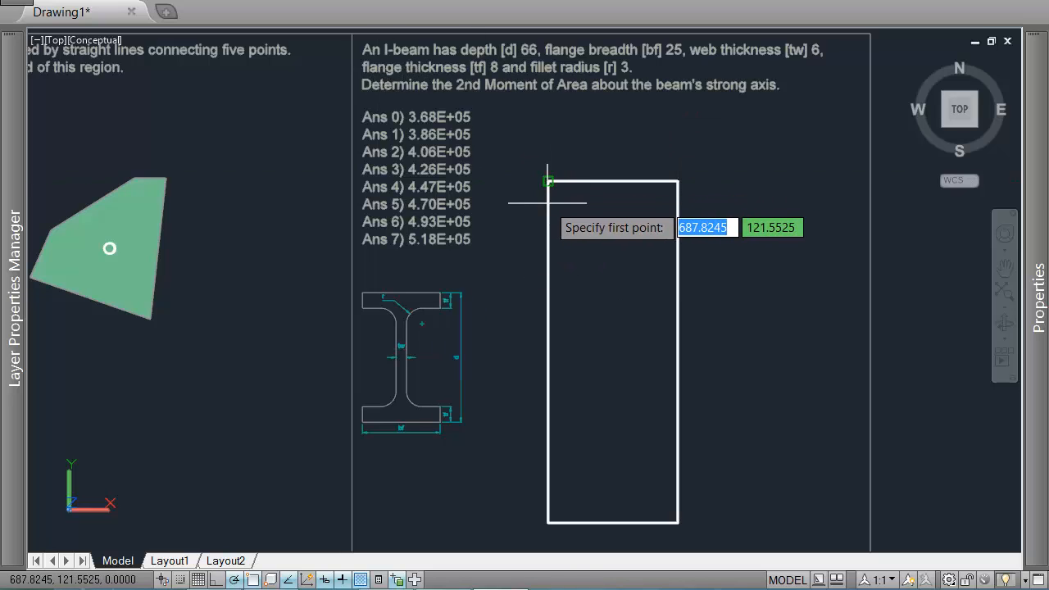
click(547, 191)
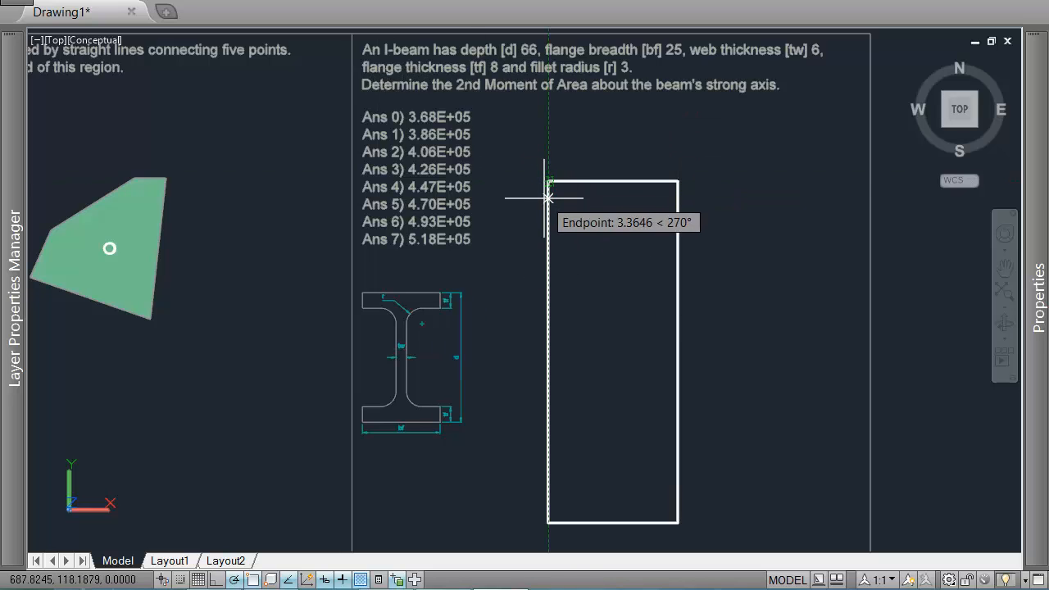
key(Escape)
- Draw a horizontal polyline across the rectangle's full width, 8 below its top edge
text(pl)
key(Return)
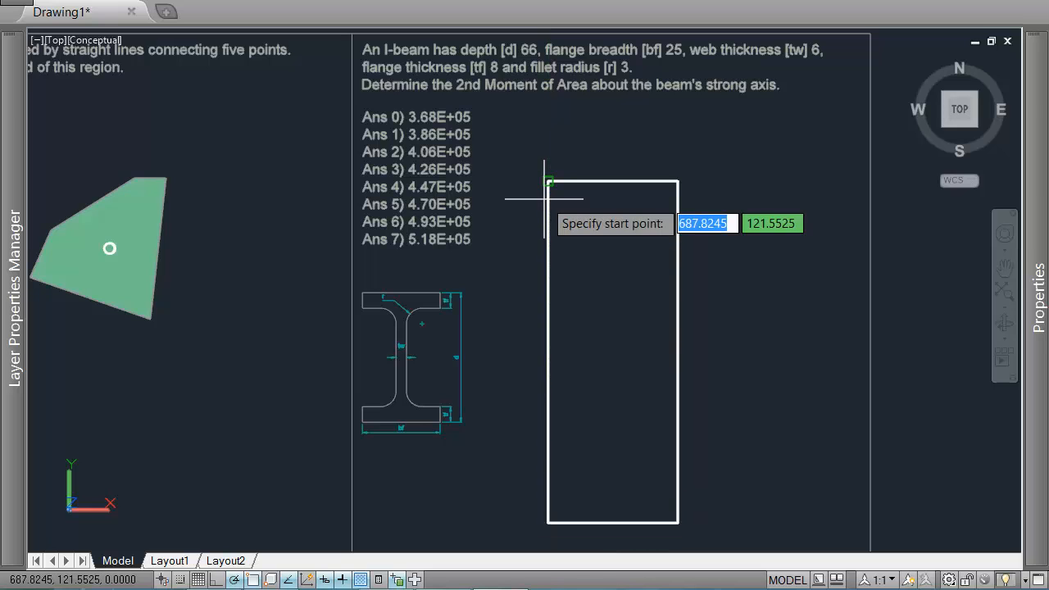
text(8)
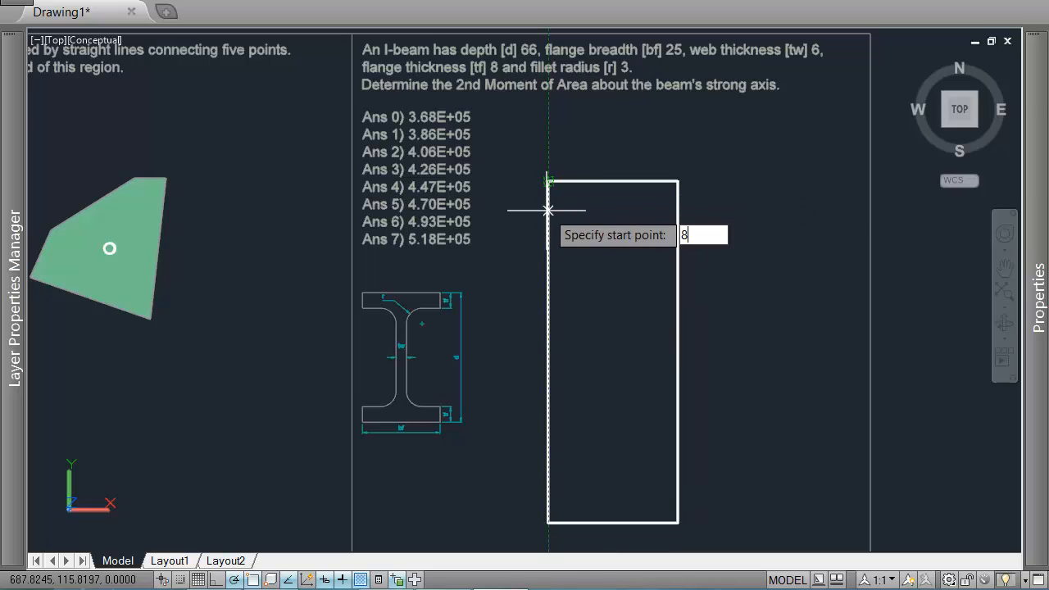
key(Return)
click(680, 223)
key(Return)
- Draw a vertical polyline from 3 left of the top edge's midpoint down to the rectangle's mid-height
key(Return)
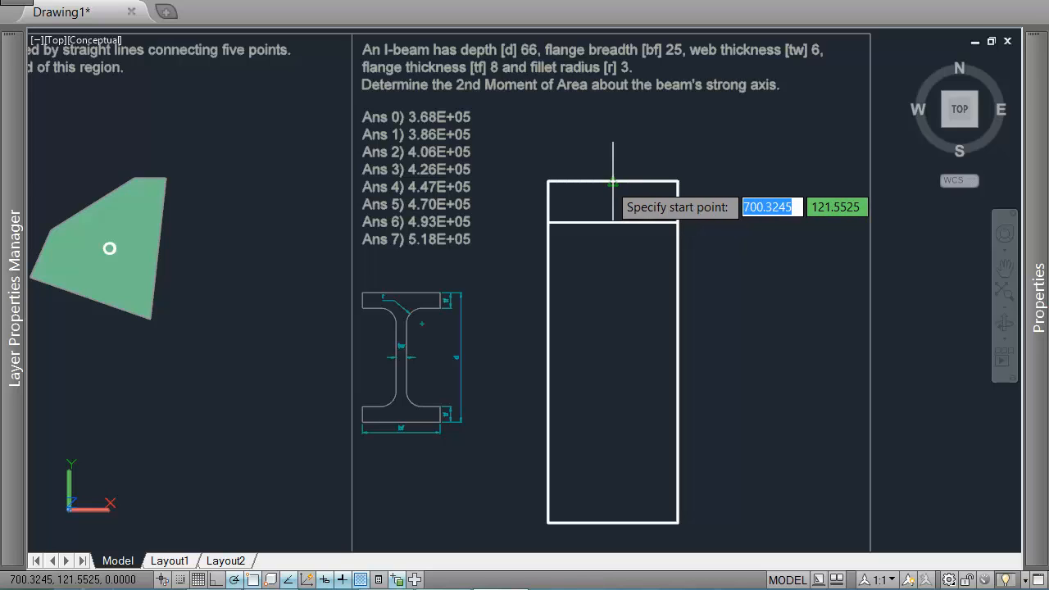
click(595, 181)
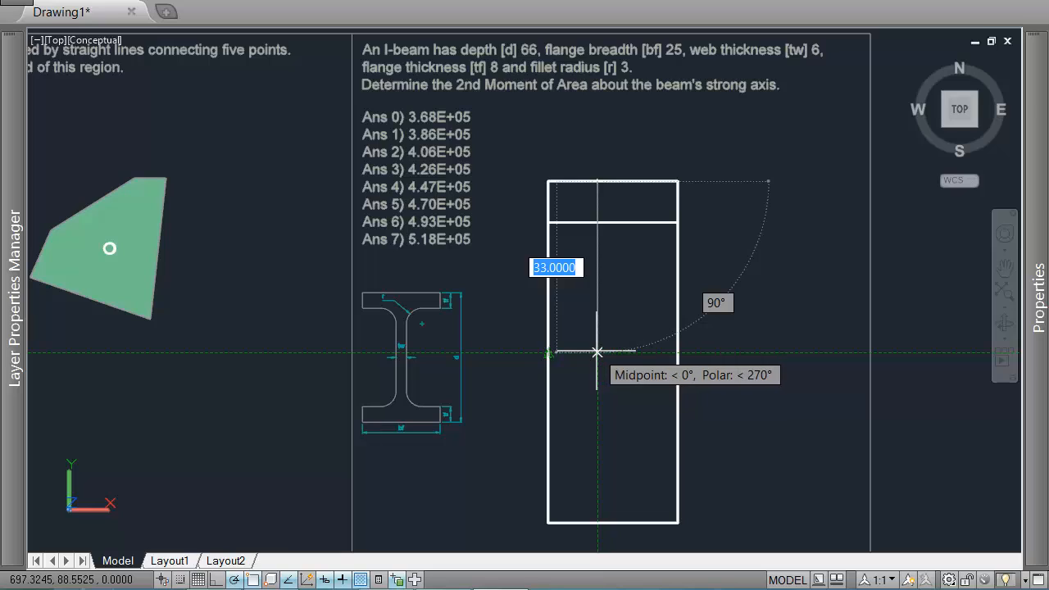
click(597, 351)
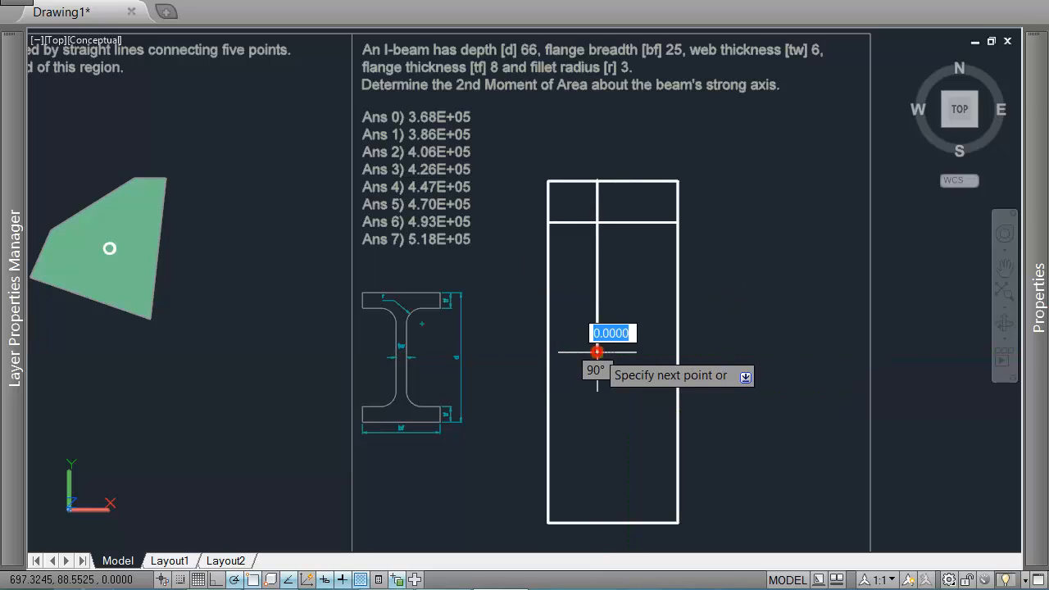
key(Return)
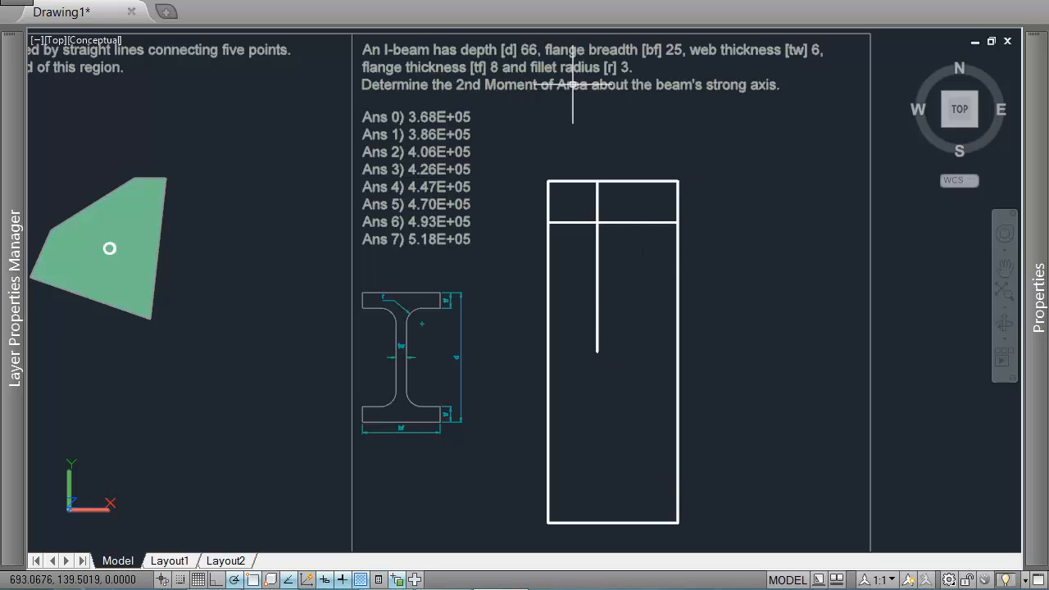
- Fillet the left part of the flange line with the vertical web line at radius 3
scroll(407, 346, up, 3)
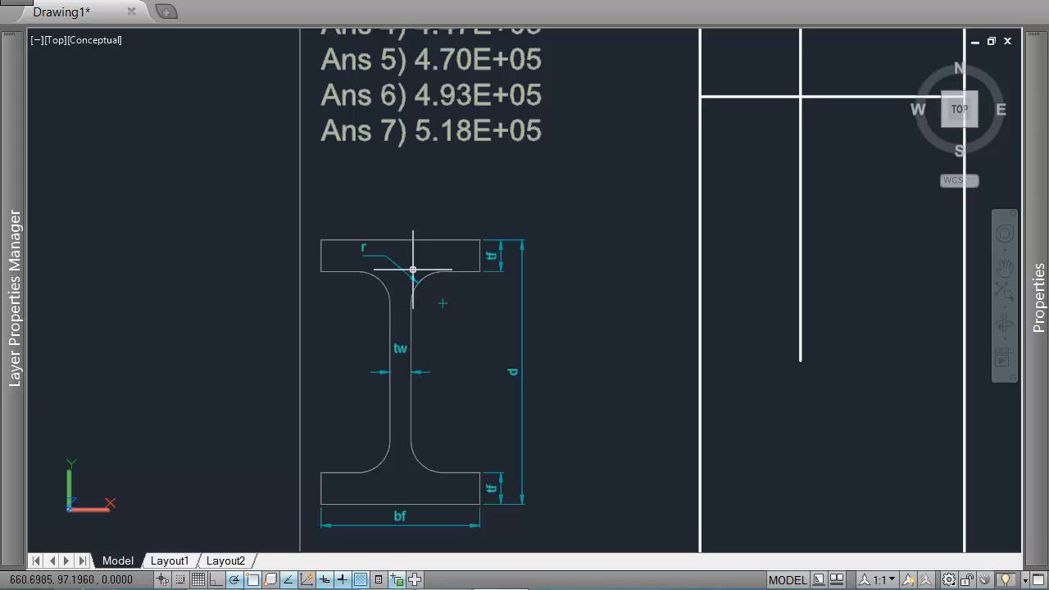
scroll(438, 287, down, 2)
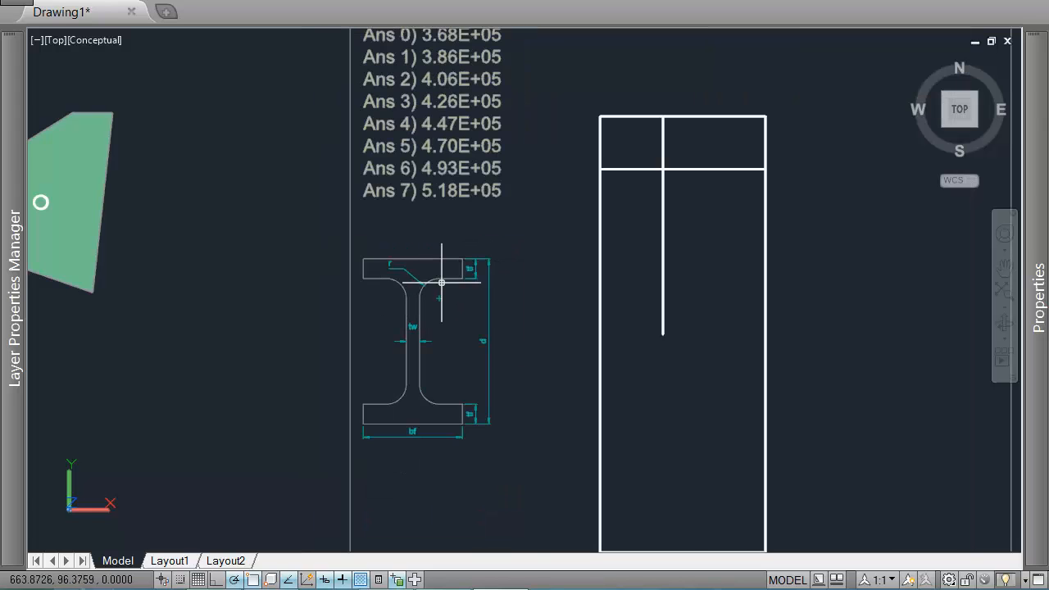
scroll(441, 283, down, 2)
scroll(603, 107, up, 2)
text(F)
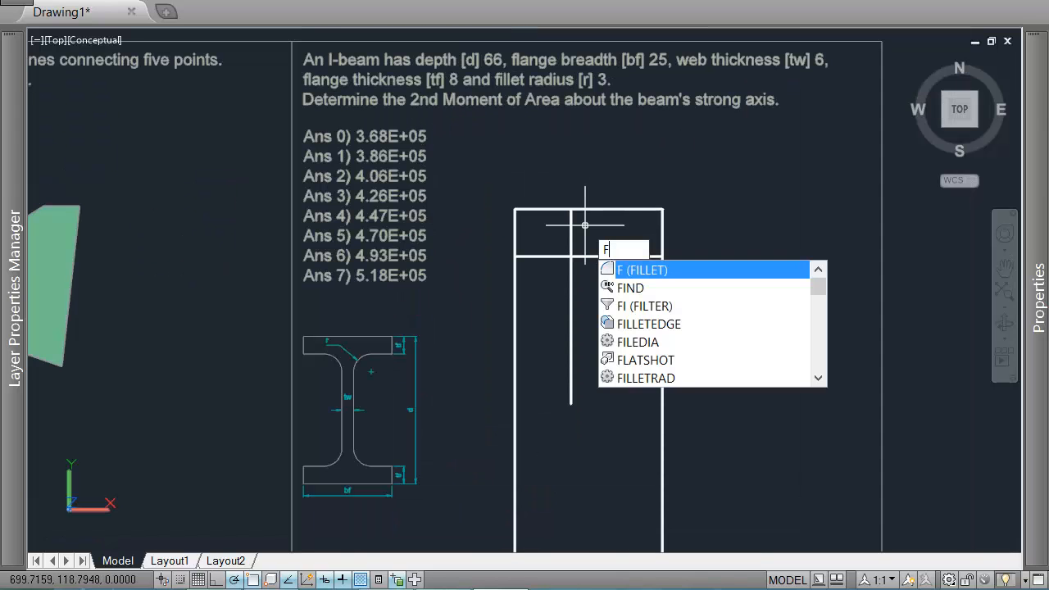
key(Return)
text(r)
key(Return)
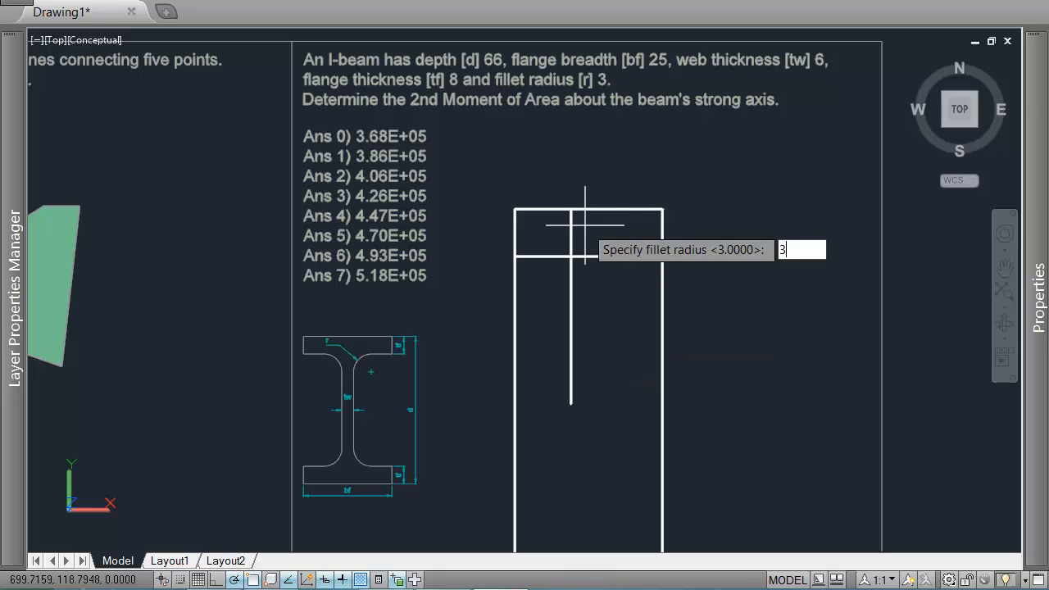
key(Return)
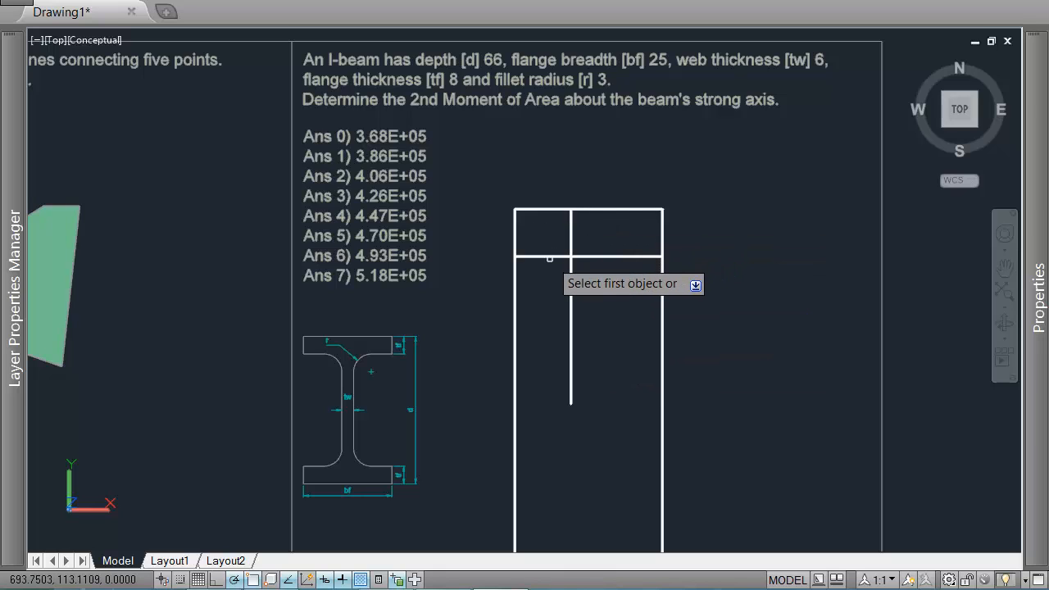
click(548, 256)
click(571, 274)
- Mirror the filleted flange and web line about the rectangle's vertical centreline, keeping the original
middle_drag(600, 321, 592, 285)
text(MI)
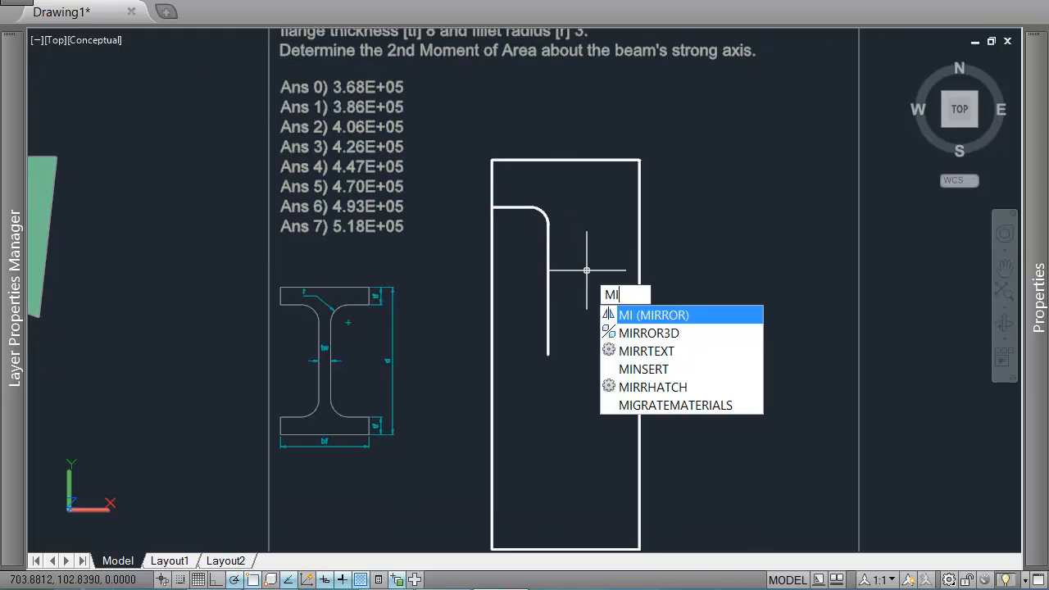
key(Return)
click(558, 192)
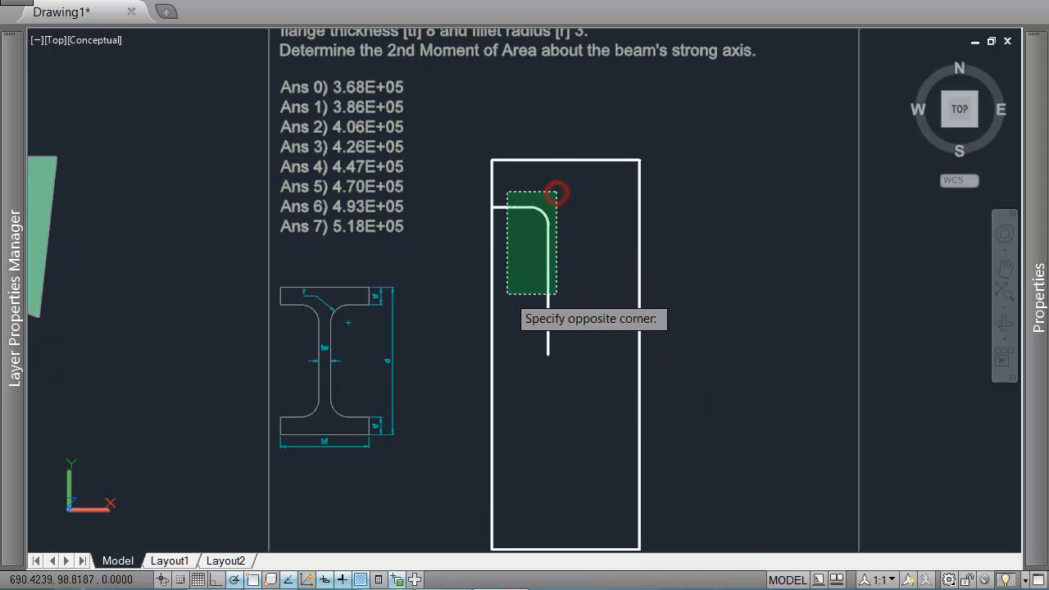
click(506, 296)
key(Return)
click(565, 160)
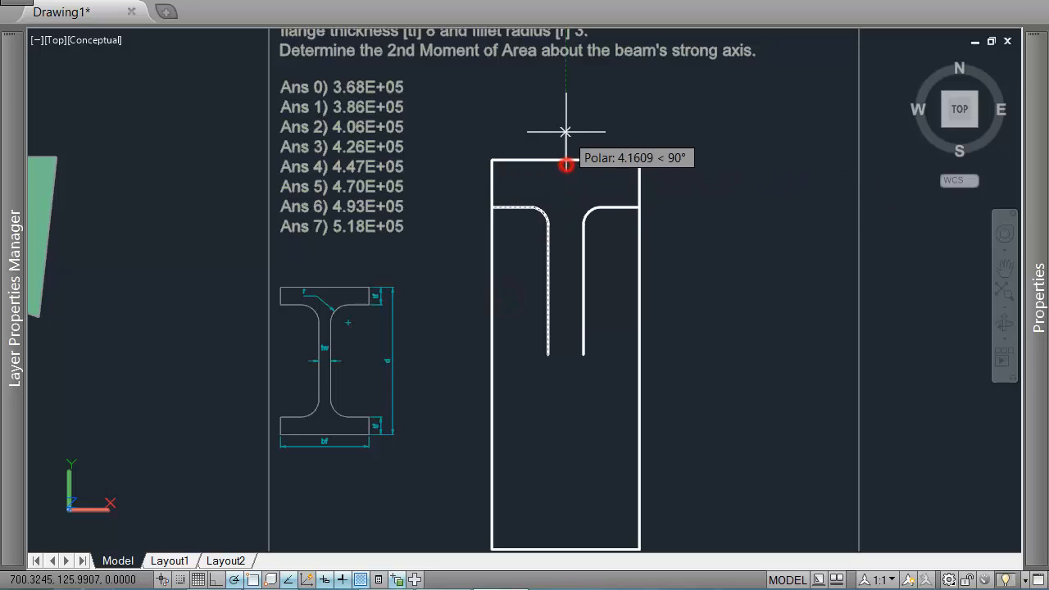
click(565, 130)
key(Return)
- Mirror both filleted flange and web lines about the rectangle's horizontal mid-height axis, keeping the originals
key(Return)
click(472, 179)
click(686, 374)
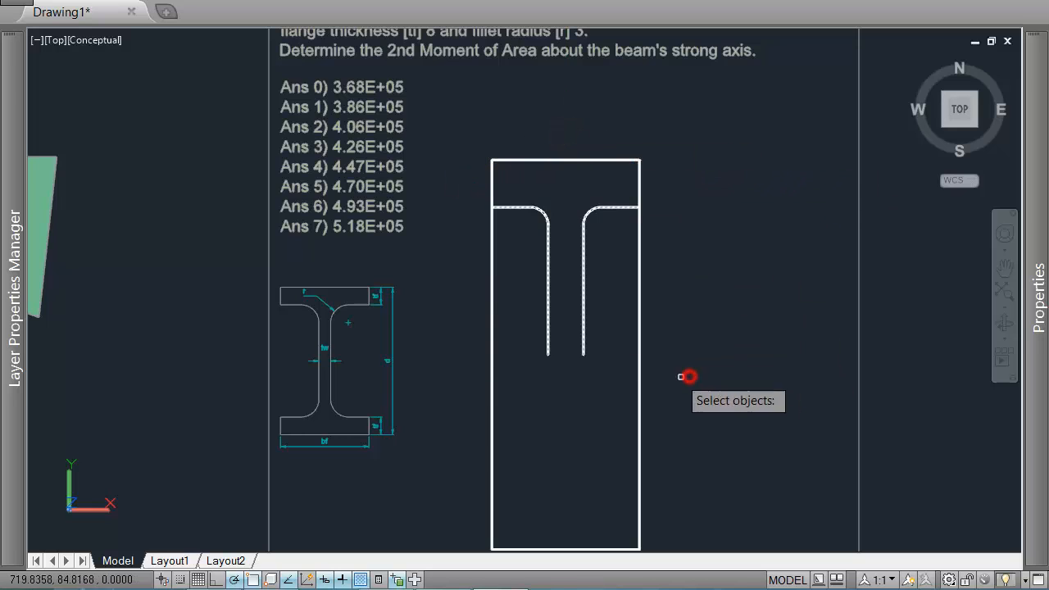
key(Return)
click(582, 357)
click(681, 354)
key(Return)
scroll(722, 397, down, 2)
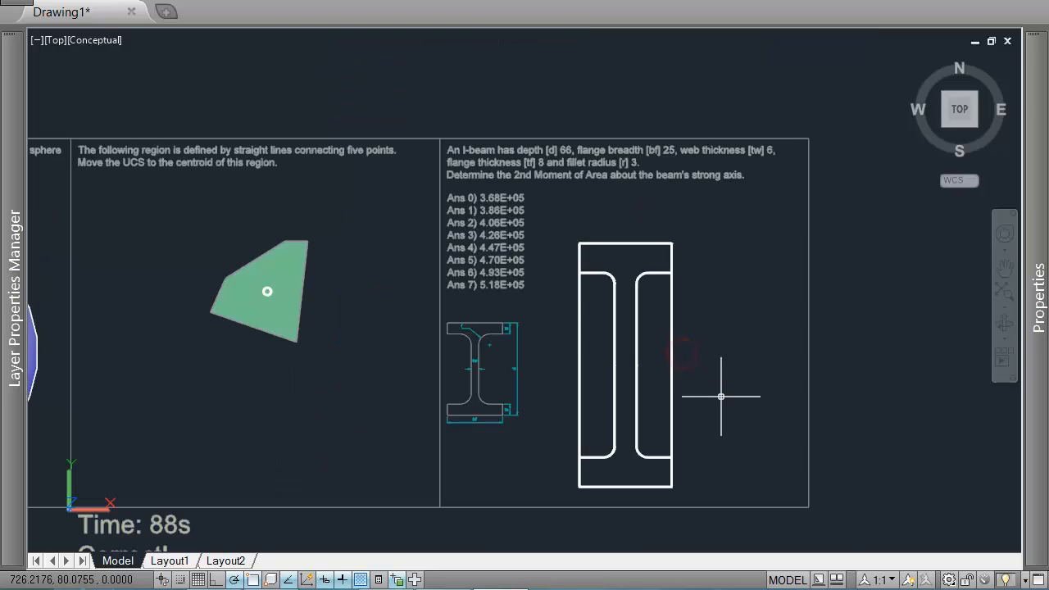
- Trim away the rectangle's two side edges between the flanges to leave the I-beam outline
text(tr)
key(Return)
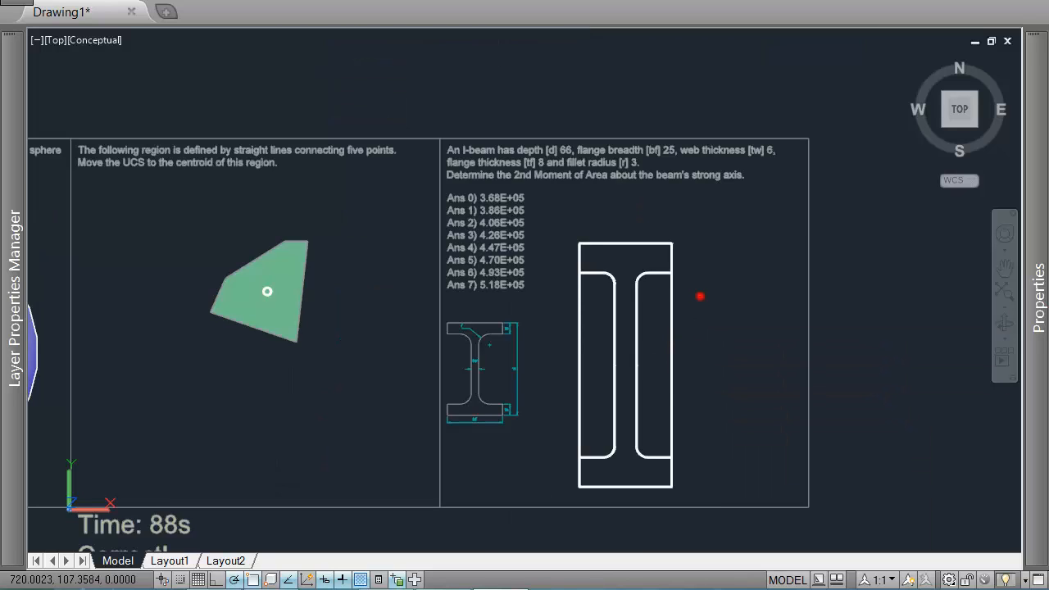
right_click(700, 296)
click(601, 354)
click(562, 353)
key(Return)
- Join all the lines and arcs of the I-beam outline into a single closed polyline
text(j)
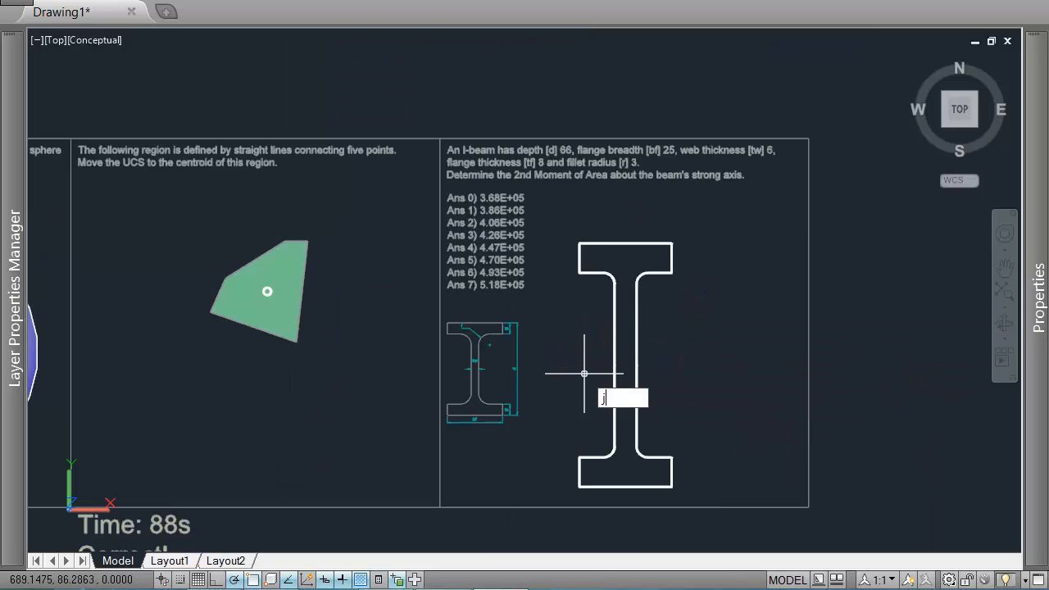
key(Return)
click(740, 221)
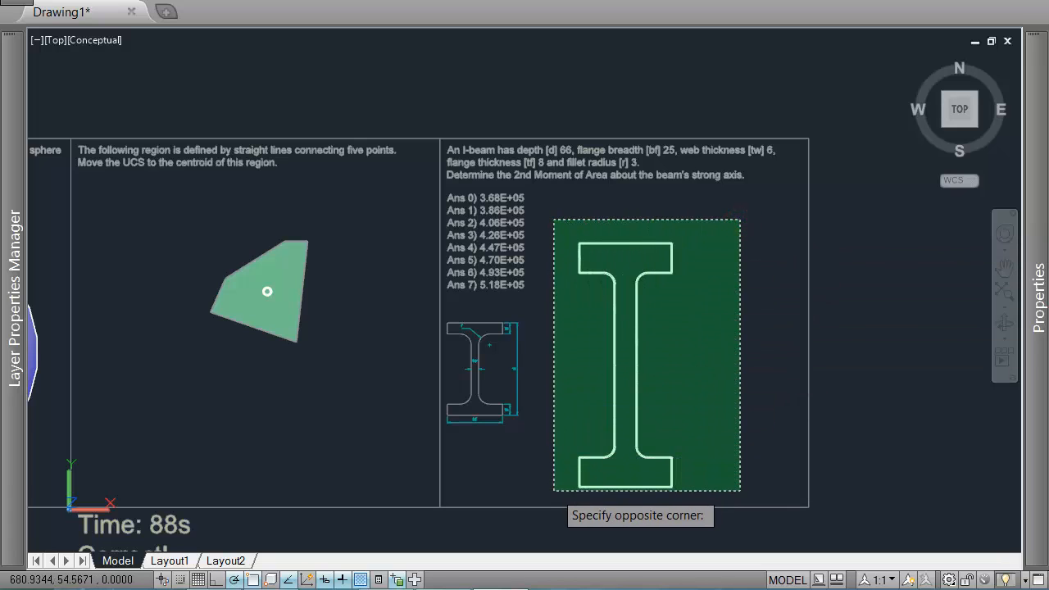
click(555, 492)
key(Return)
- Move the joined I-beam outline slightly to the right and upward within its question frame
click(613, 402)
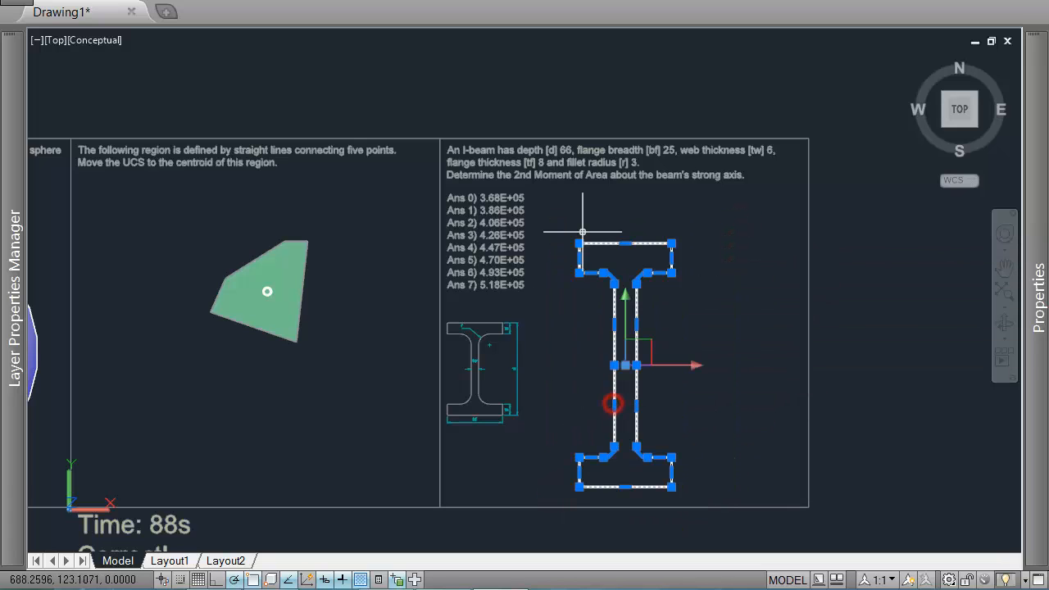
text(m)
key(Return)
click(700, 356)
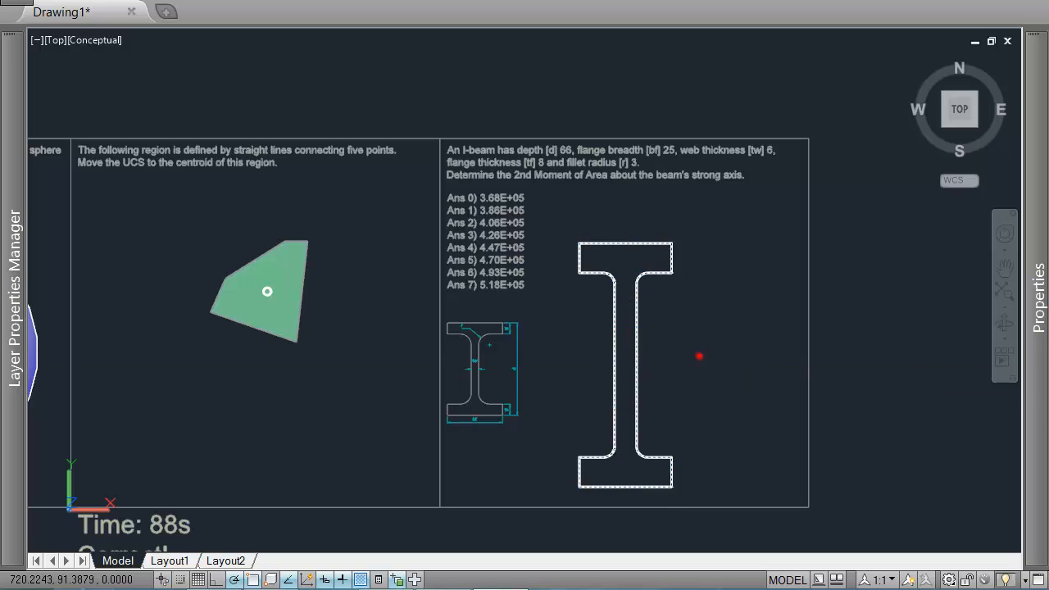
click(727, 337)
- Convert the closed I-beam outline into a region
text(re)
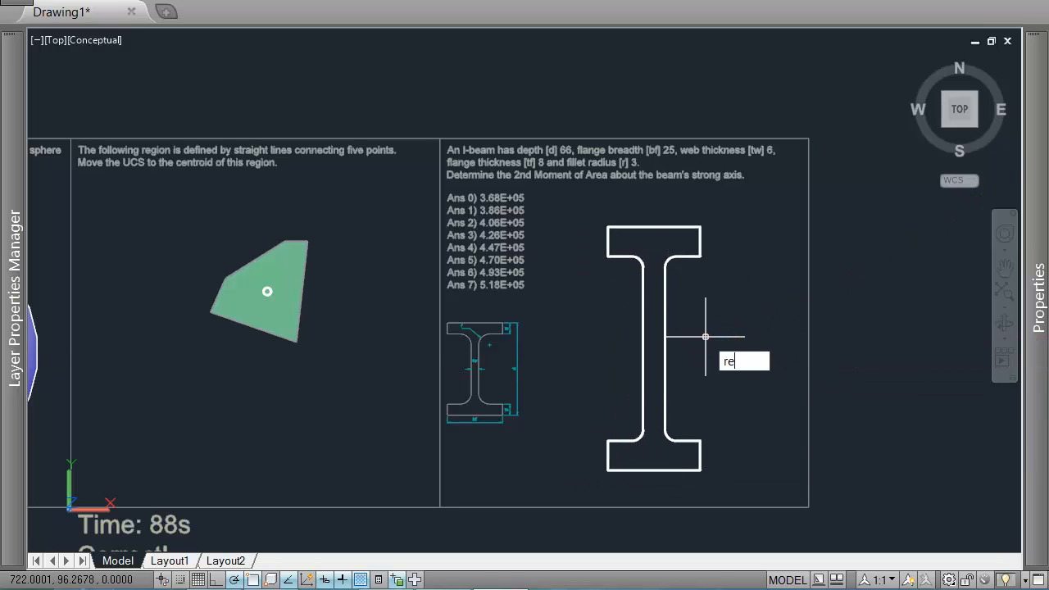
text(gion)
key(Return)
click(706, 336)
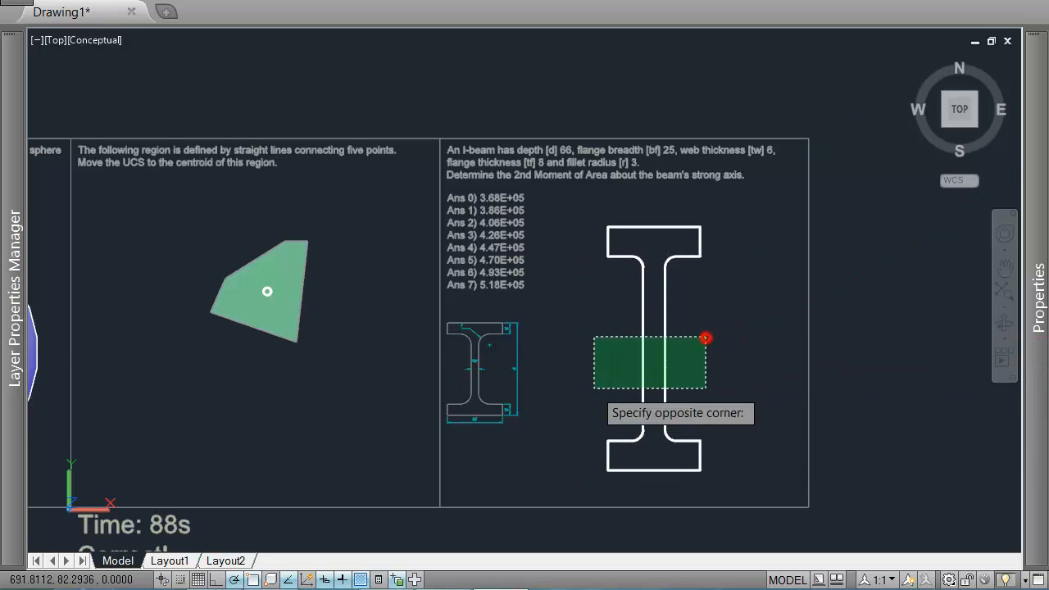
click(594, 389)
key(Return)
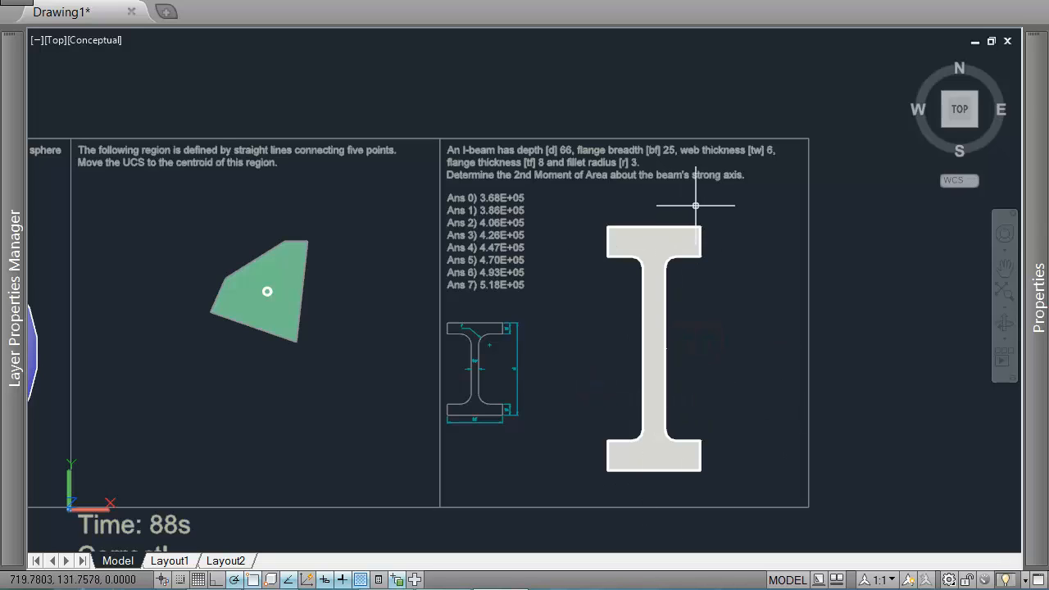
- Place the UCS origin at the centre of the I-beam's web, with X horizontal and Y along the web
text(u)
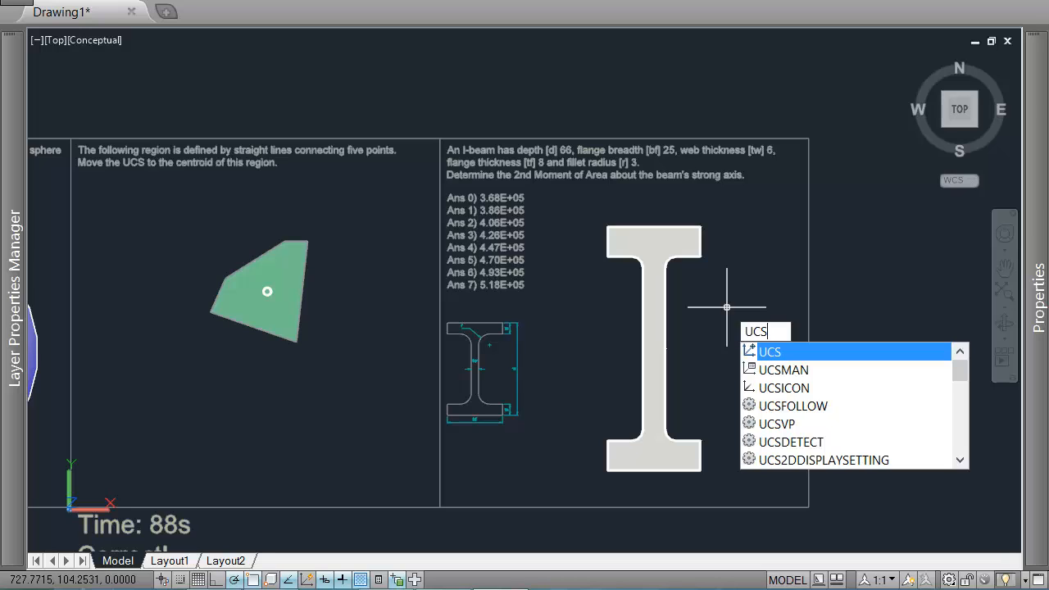
key(Return)
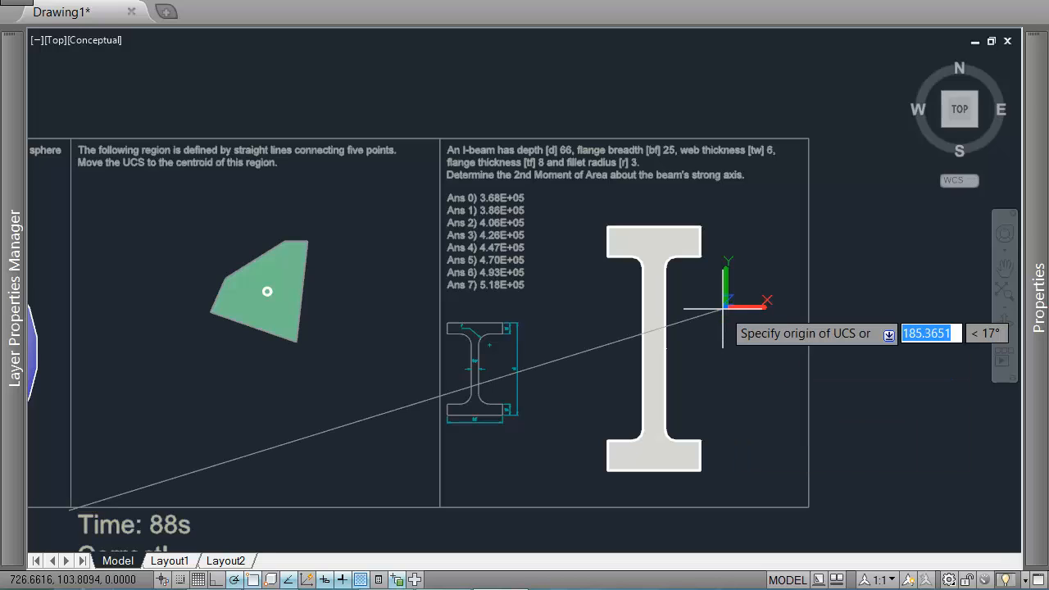
click(653, 350)
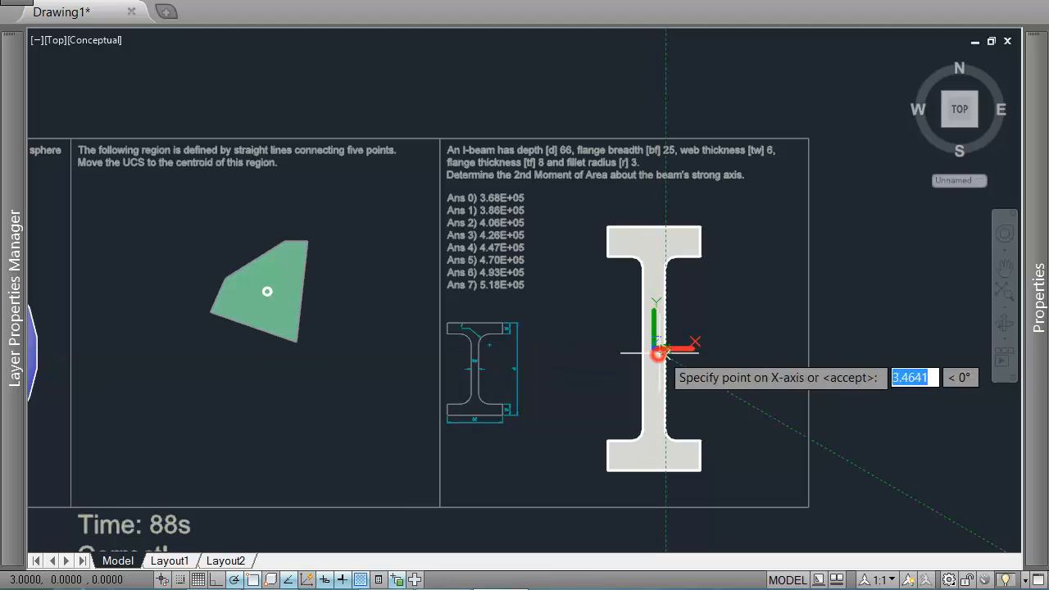
click(714, 350)
click(653, 203)
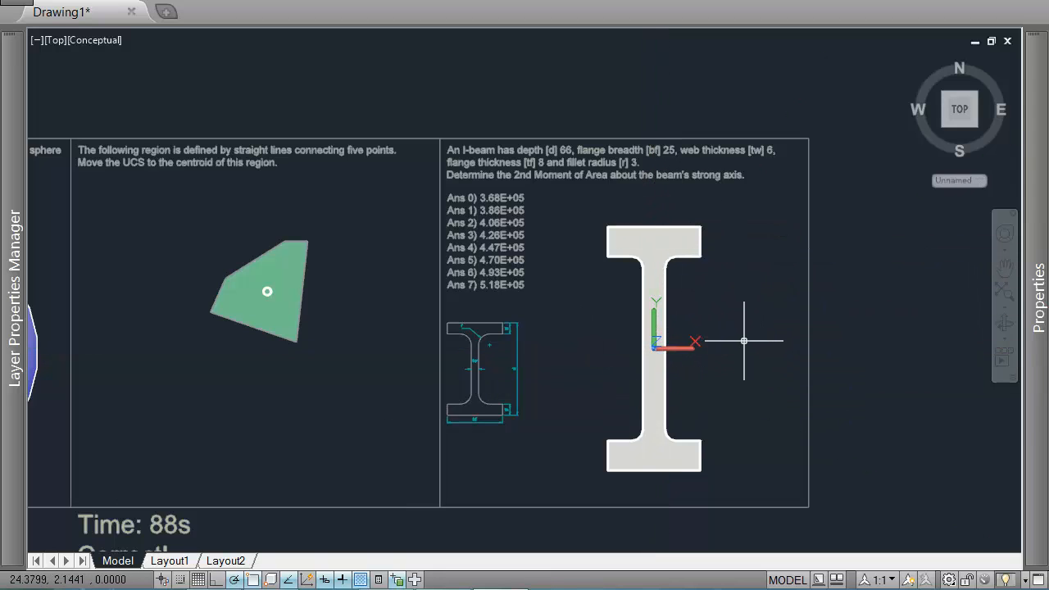
- Run Massprop on the I-beam region, check its moment of inertia about X, and decline writing the analysis to a file
text(massprop)
key(Return)
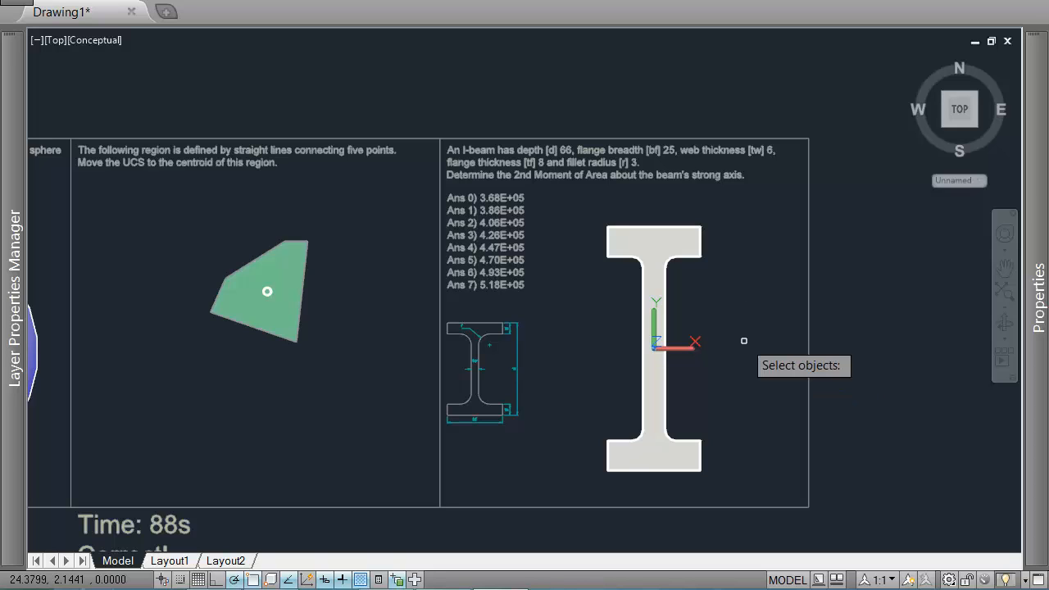
click(663, 266)
key(Return)
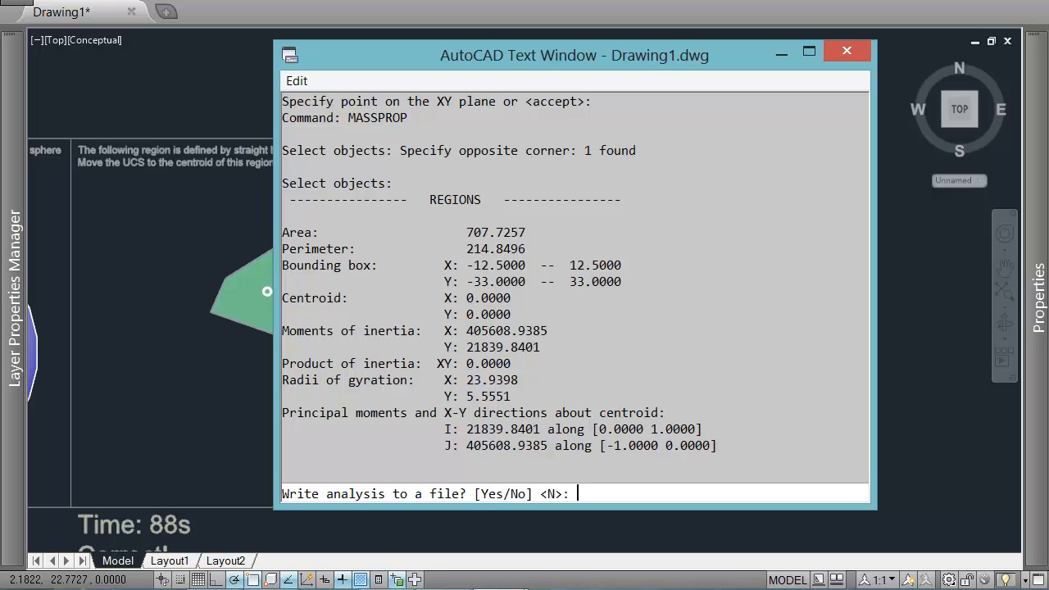
drag(480, 332, 489, 331)
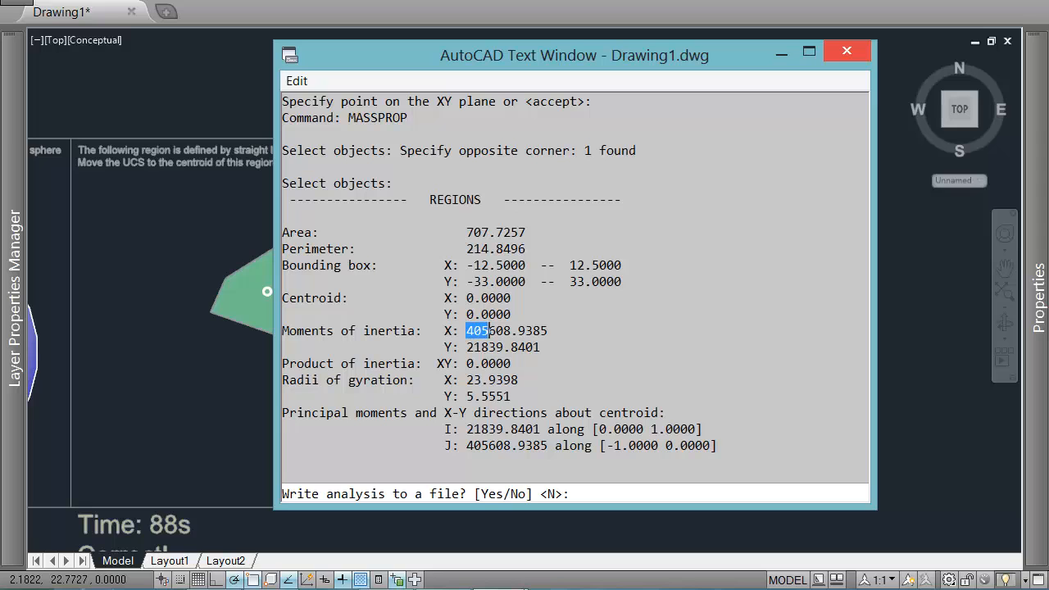
click(847, 50)
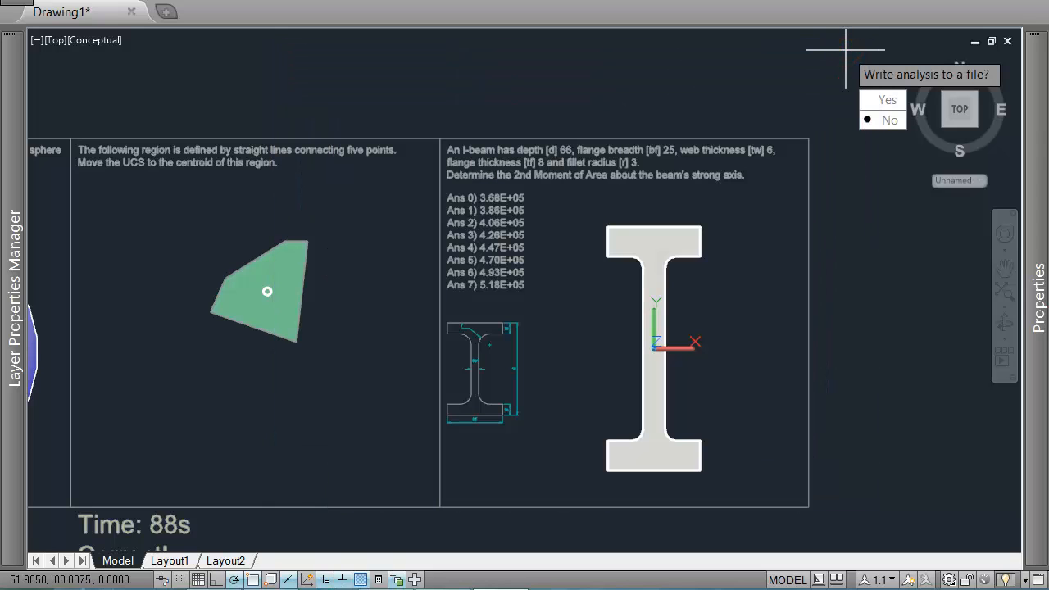
key(Return)
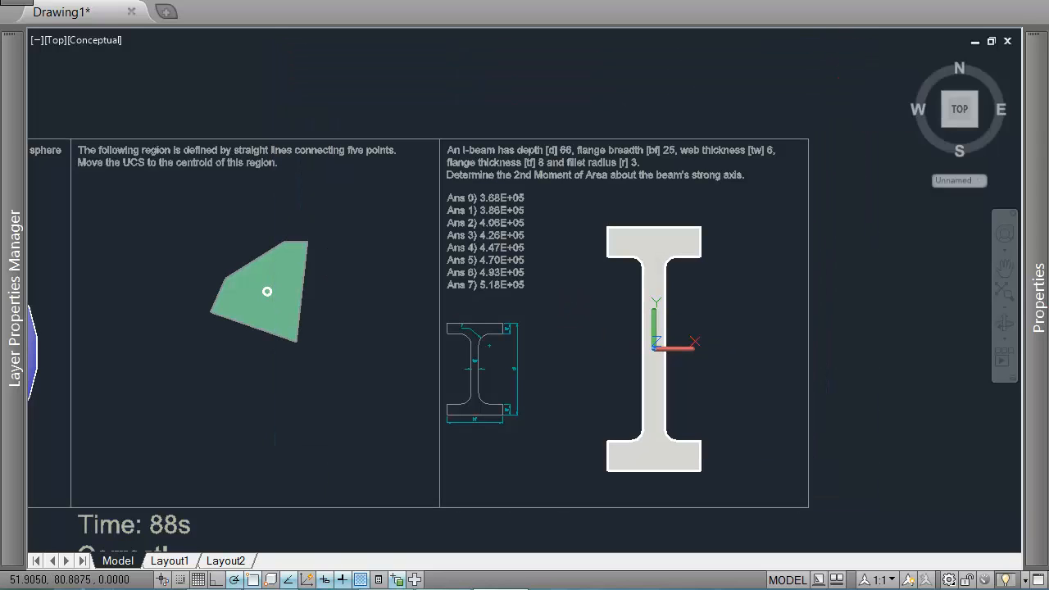
- Examine the I-beam question's list of answer options for the 2nd Moment of Area
click(569, 306)
scroll(845, 53, up, 2)
click(485, 238)
click(236, 280)
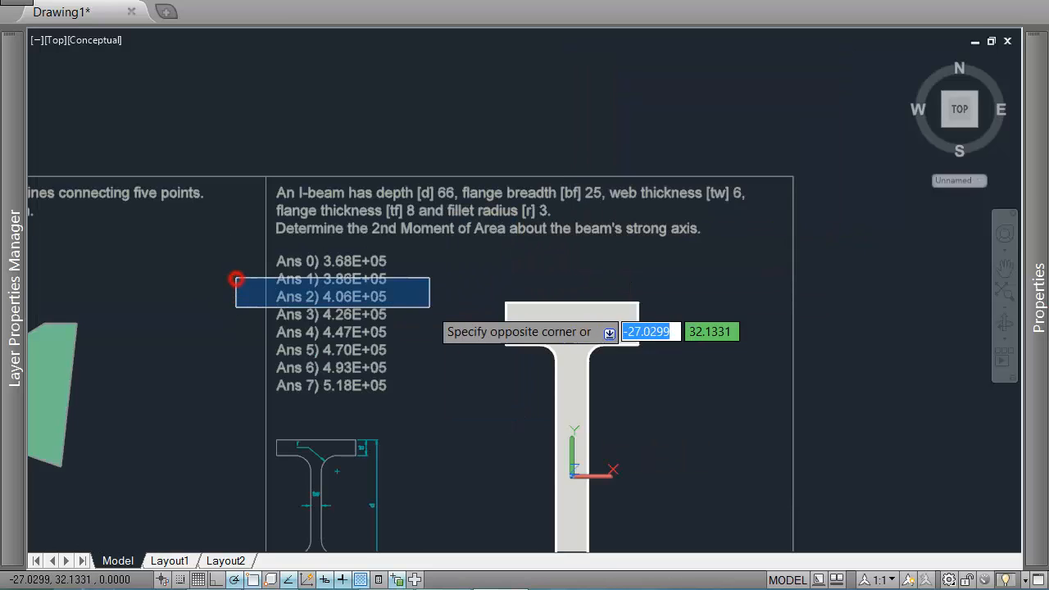
click(431, 307)
- List the mass properties of the I-beam region again with Massprop
text(mass)
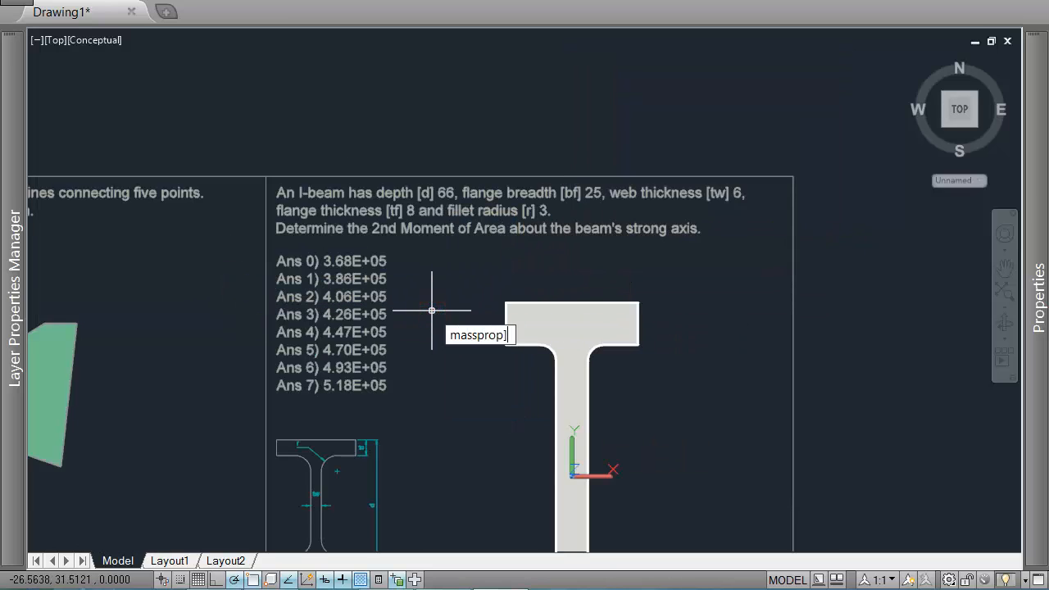
text(prop)
key(Return)
click(513, 314)
key(Return)
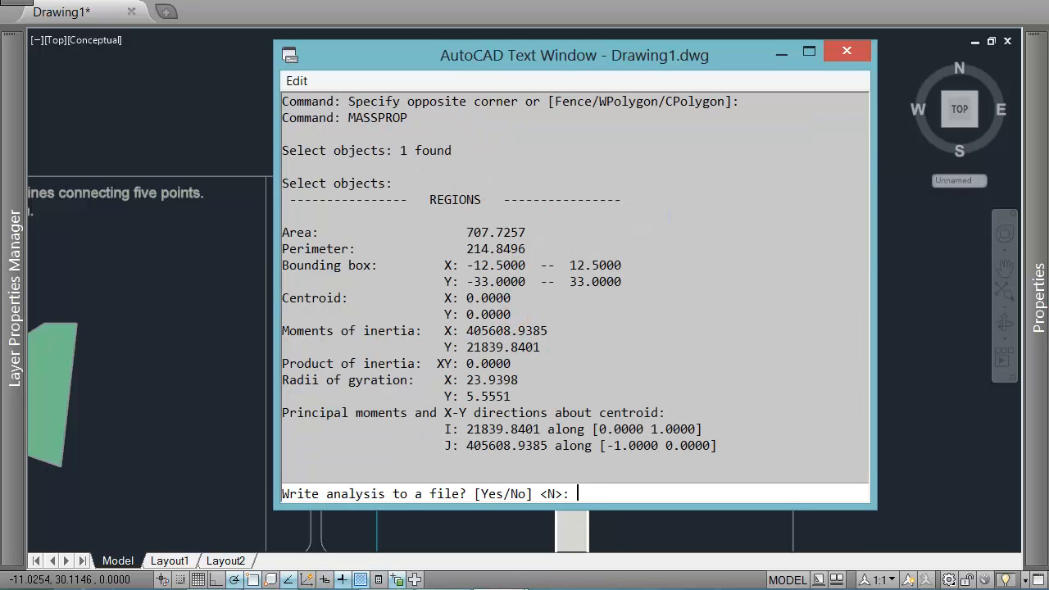
- Examine the moments of inertia about X and Y in the report, and decline writing the analysis to a file
drag(445, 330, 547, 332)
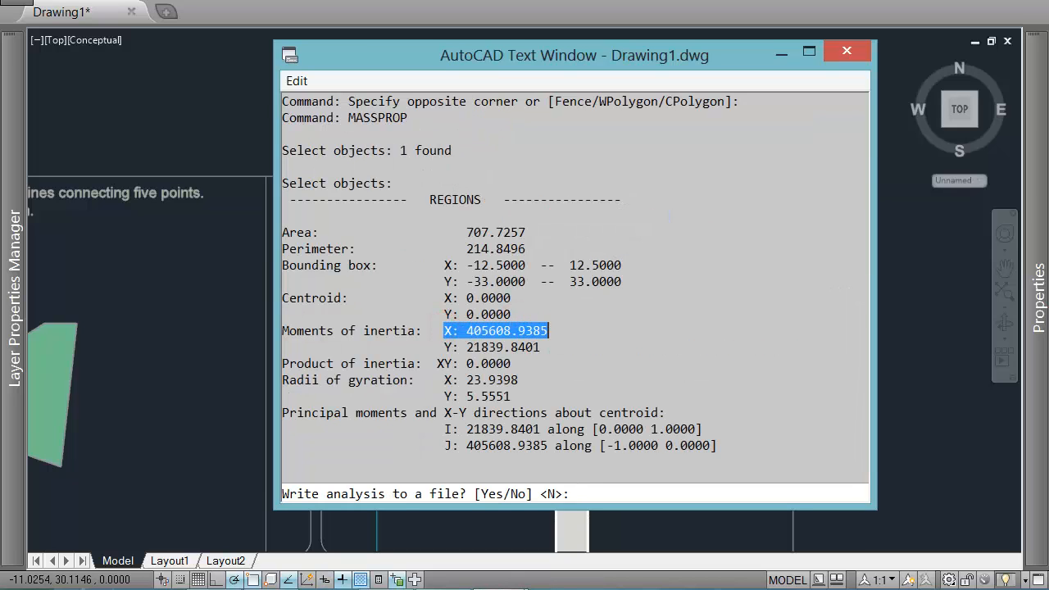
drag(466, 331, 518, 331)
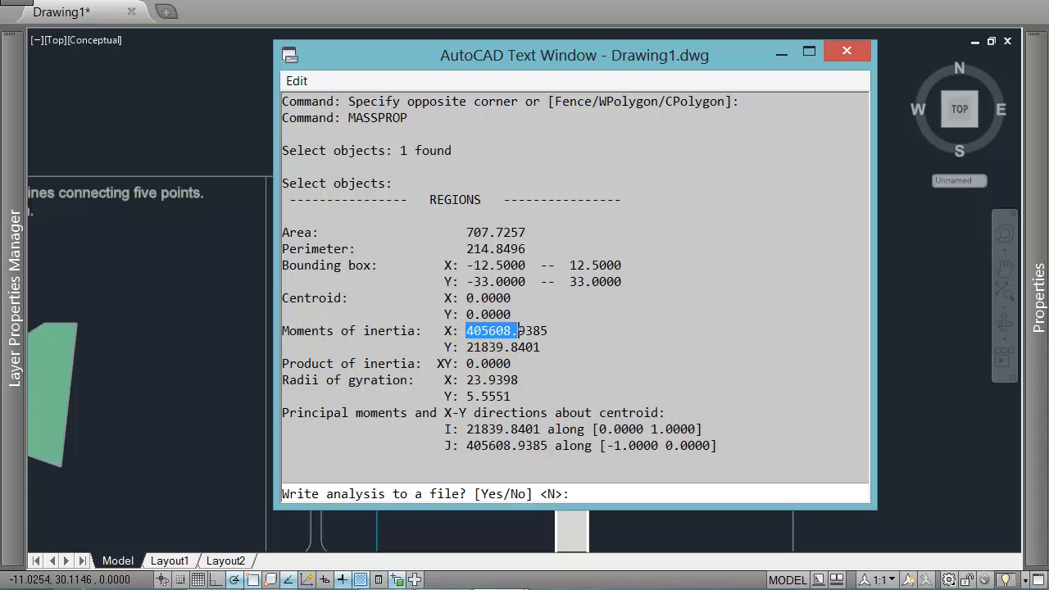
click(452, 333)
drag(443, 345, 541, 347)
click(493, 348)
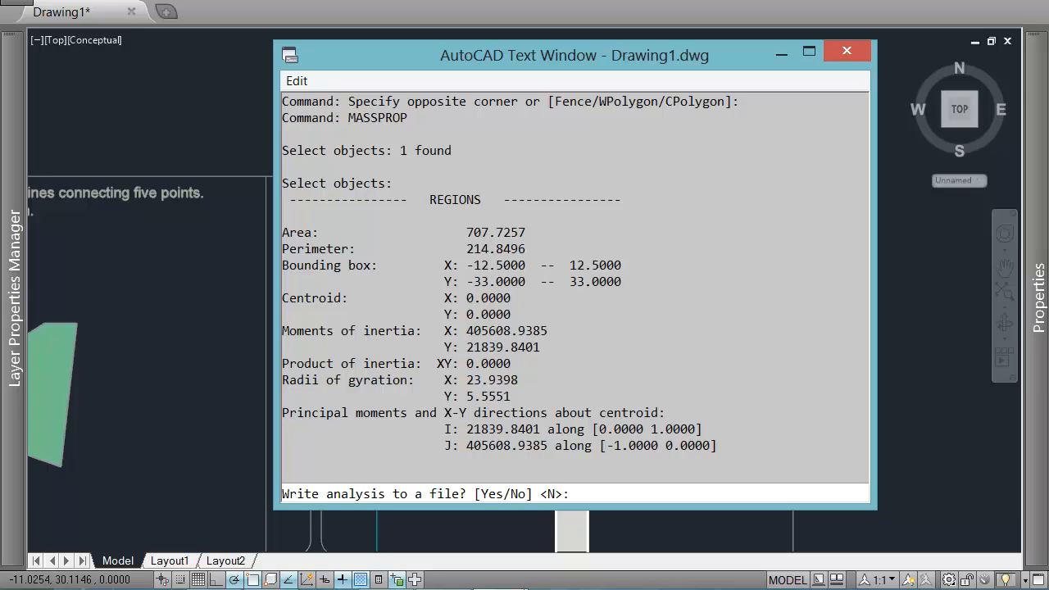
drag(419, 332, 548, 332)
click(522, 332)
click(471, 331)
key(Return)
- Submit Ans 2 (4.06E+05) as the I-beam question's answer using the q command
click(246, 282)
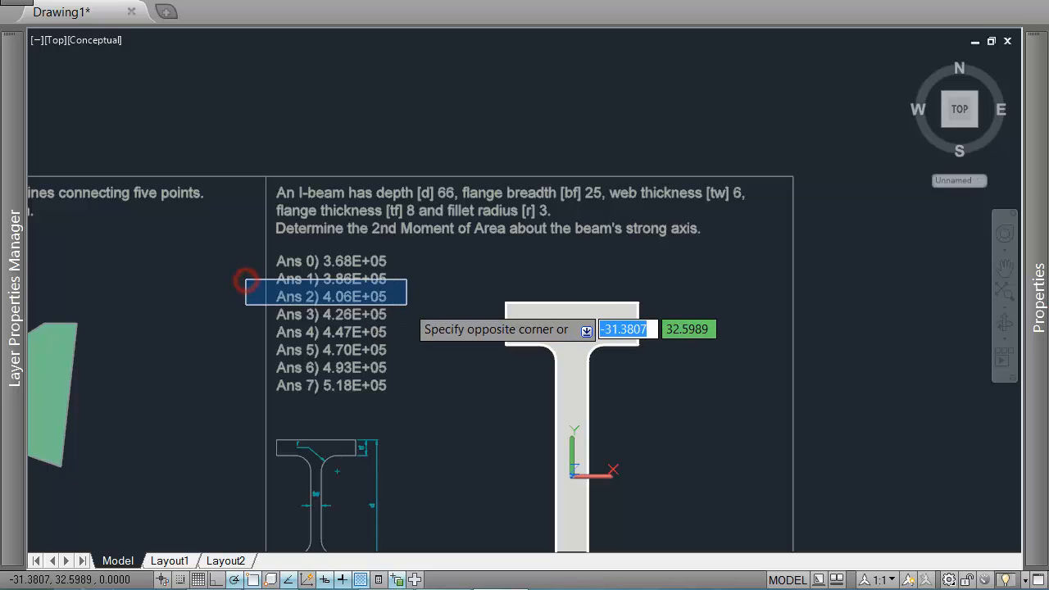
click(407, 305)
text(q)
key(Return)
text(2)
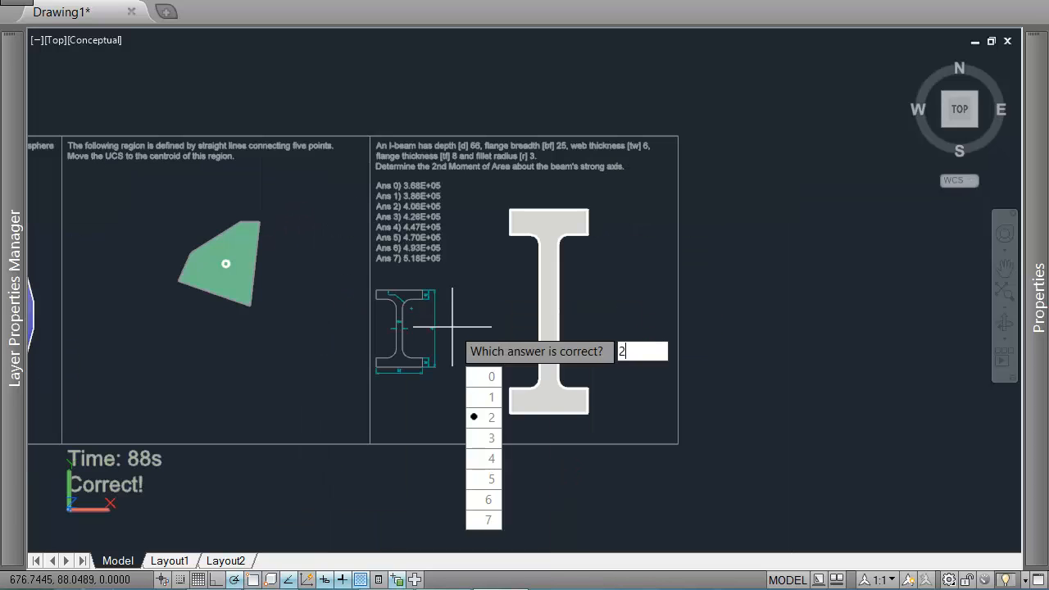
key(Return)
key(Return)
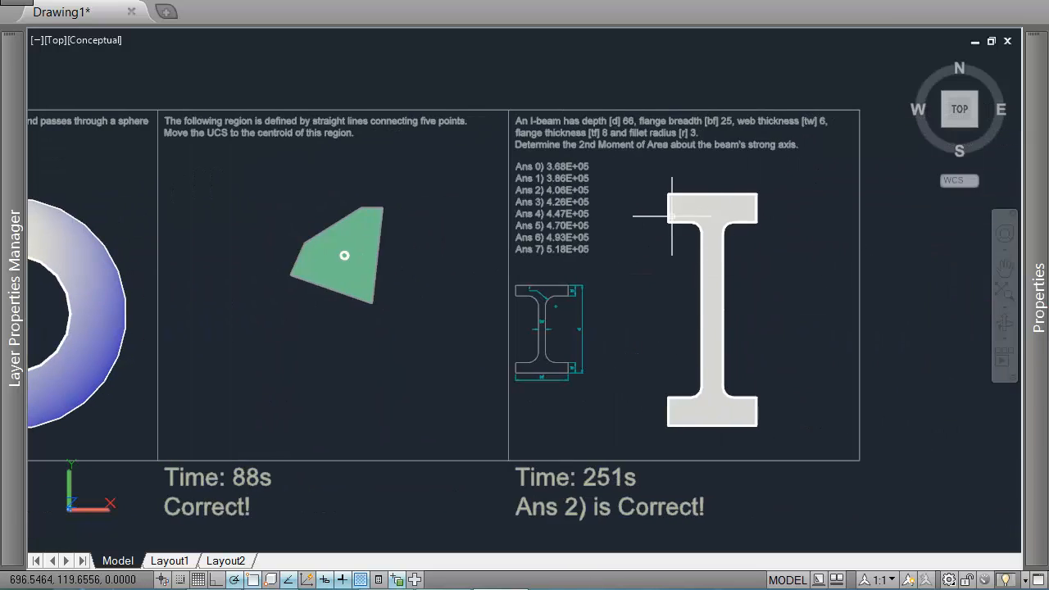
click(648, 187)
click(654, 230)
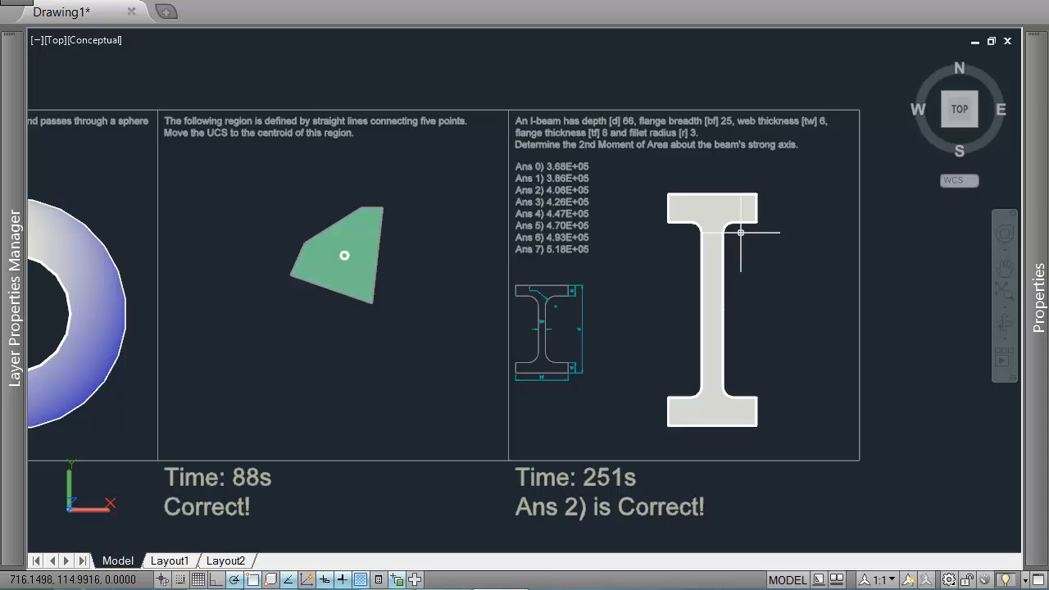
mouse_move(720, 244)
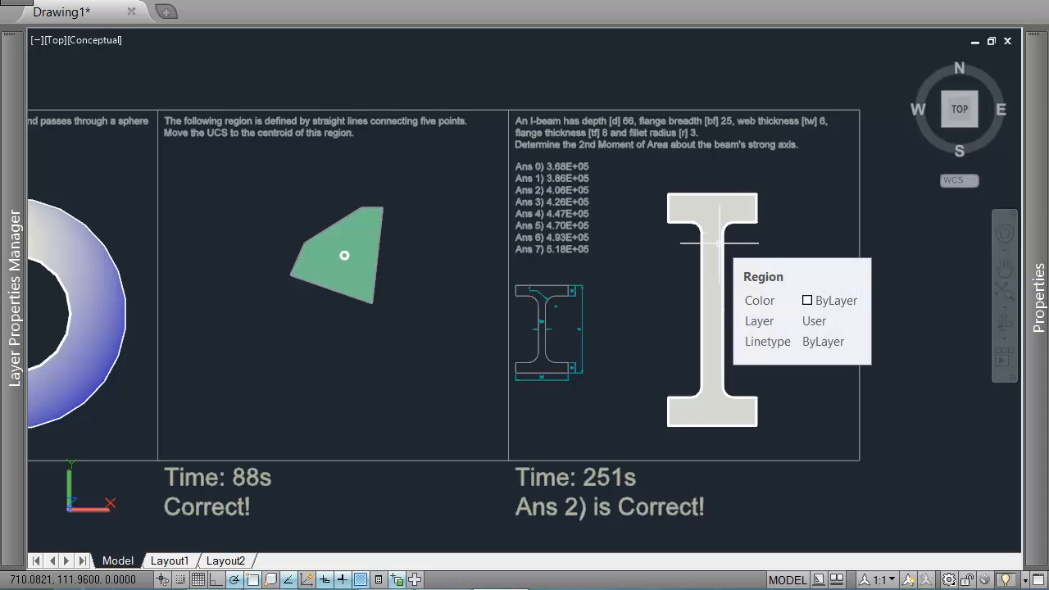
click(646, 178)
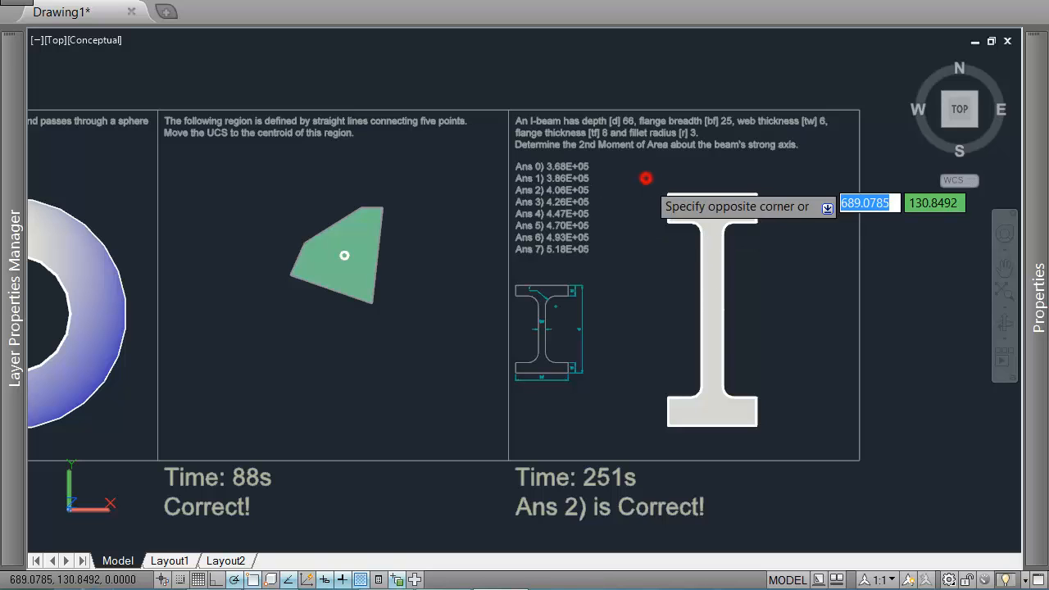
click(778, 232)
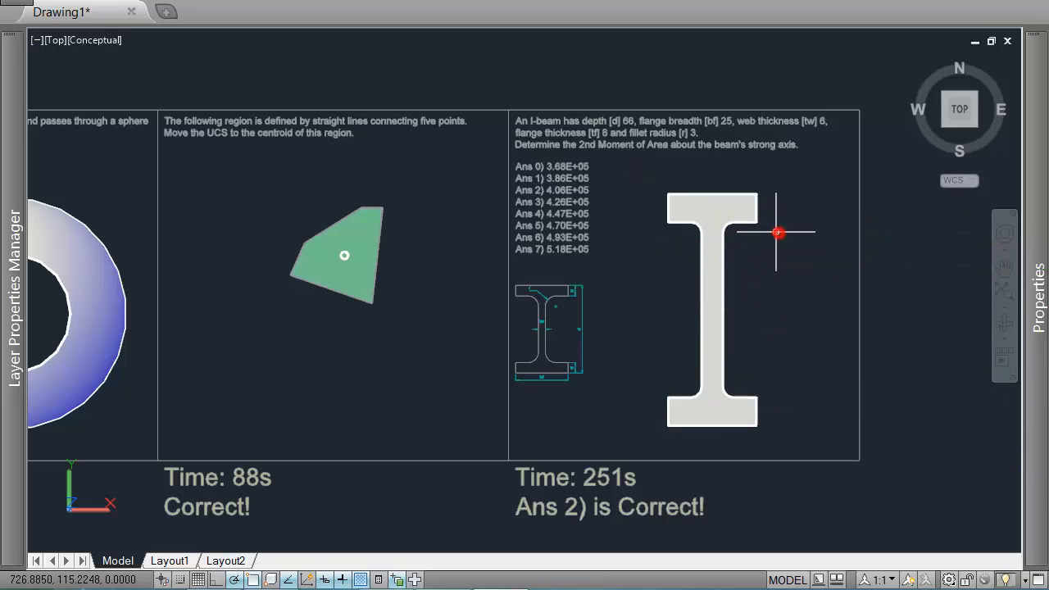
click(639, 166)
click(789, 336)
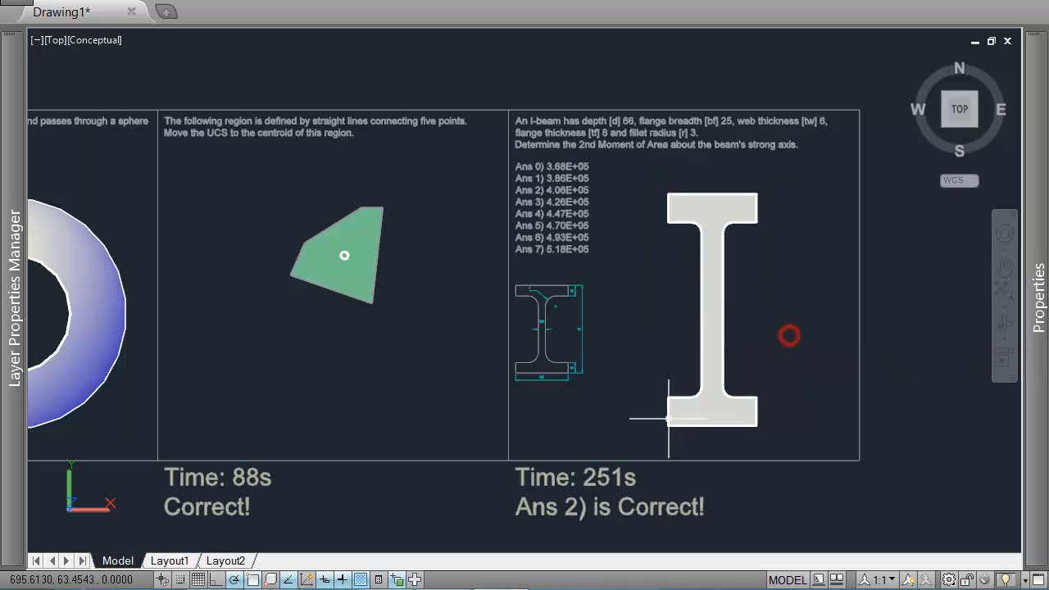
click(656, 451)
click(796, 316)
click(789, 190)
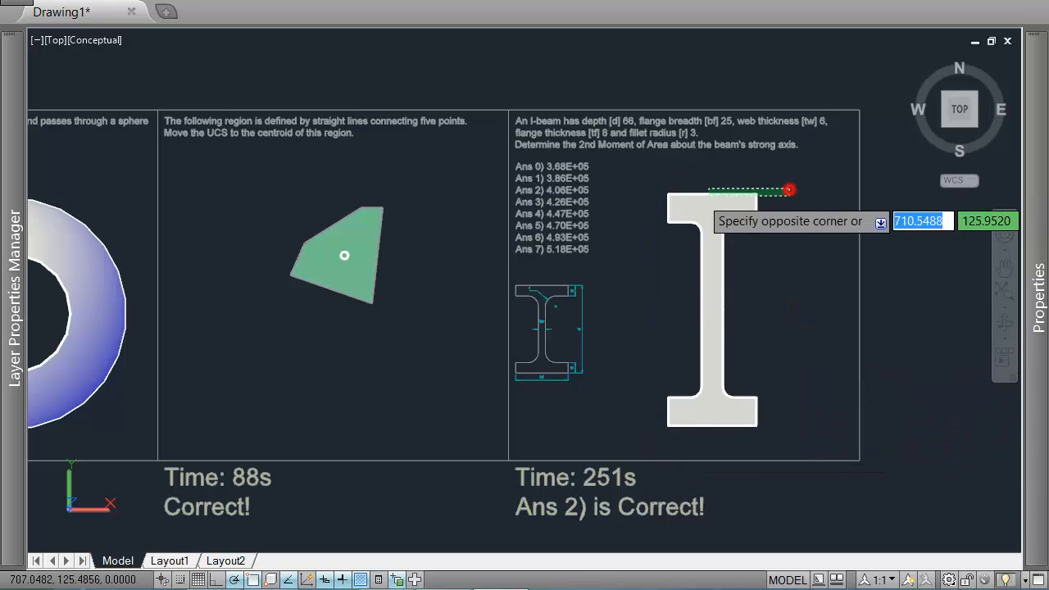
click(778, 200)
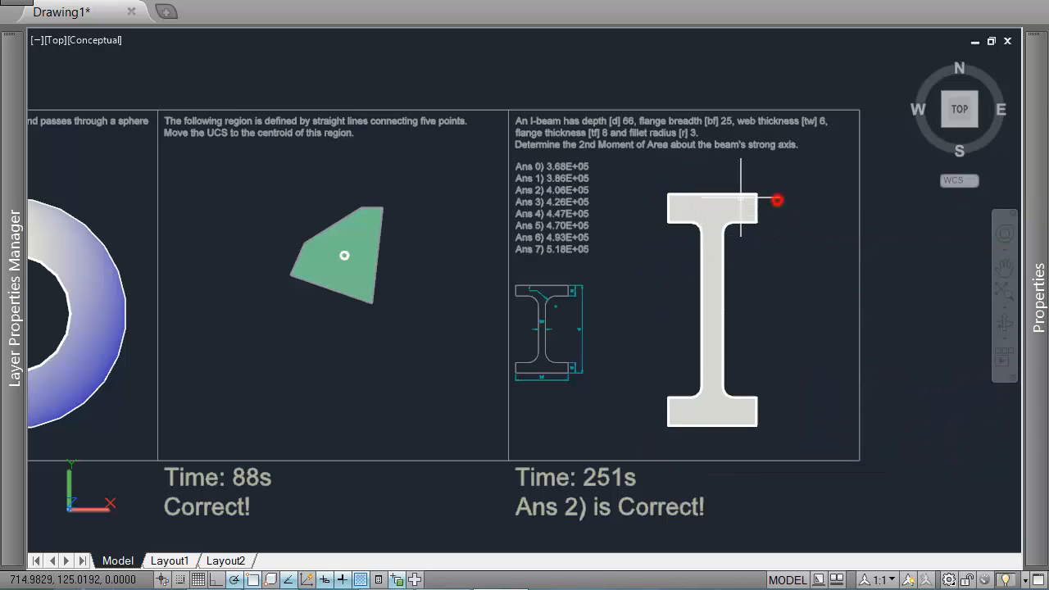
click(651, 179)
click(780, 310)
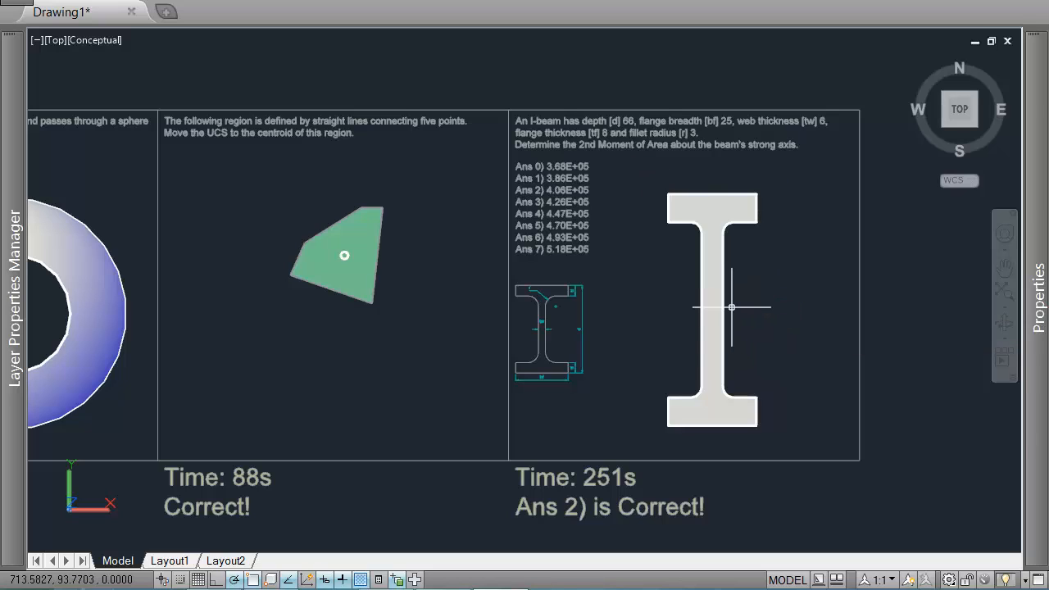